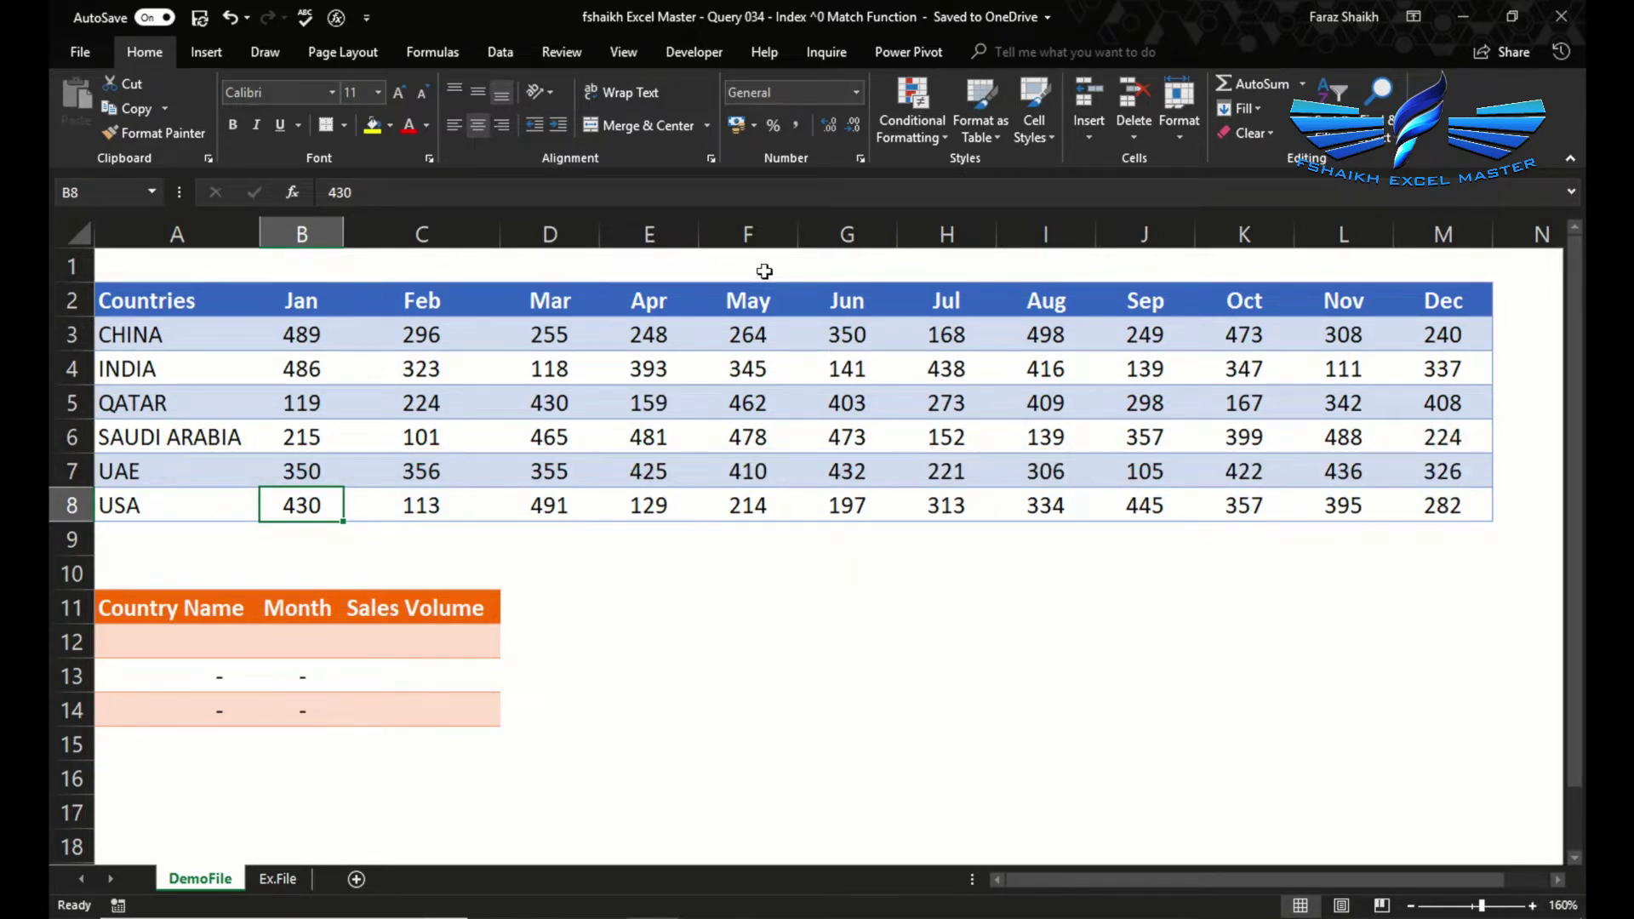
Pick INDIA from A12's country dropdown and Feb from B12's month dropdown
{"action": "left_click", "coordinate": [177, 234]}
{"action": "left_click", "coordinate": [177, 642]}
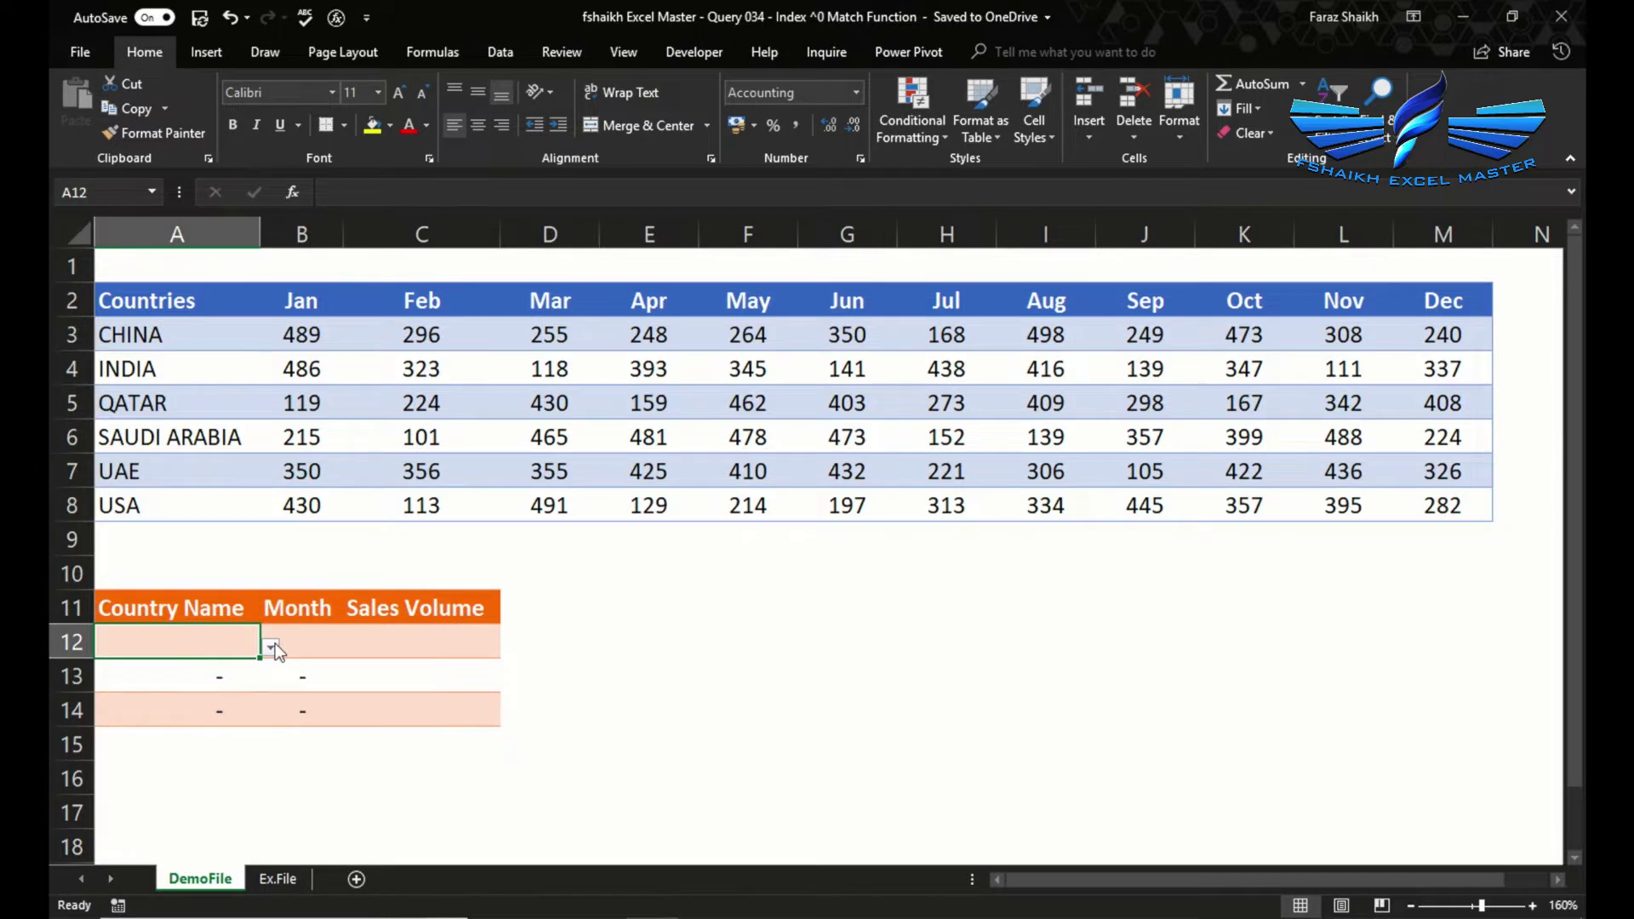
{"action": "left_click", "coordinate": [271, 647]}
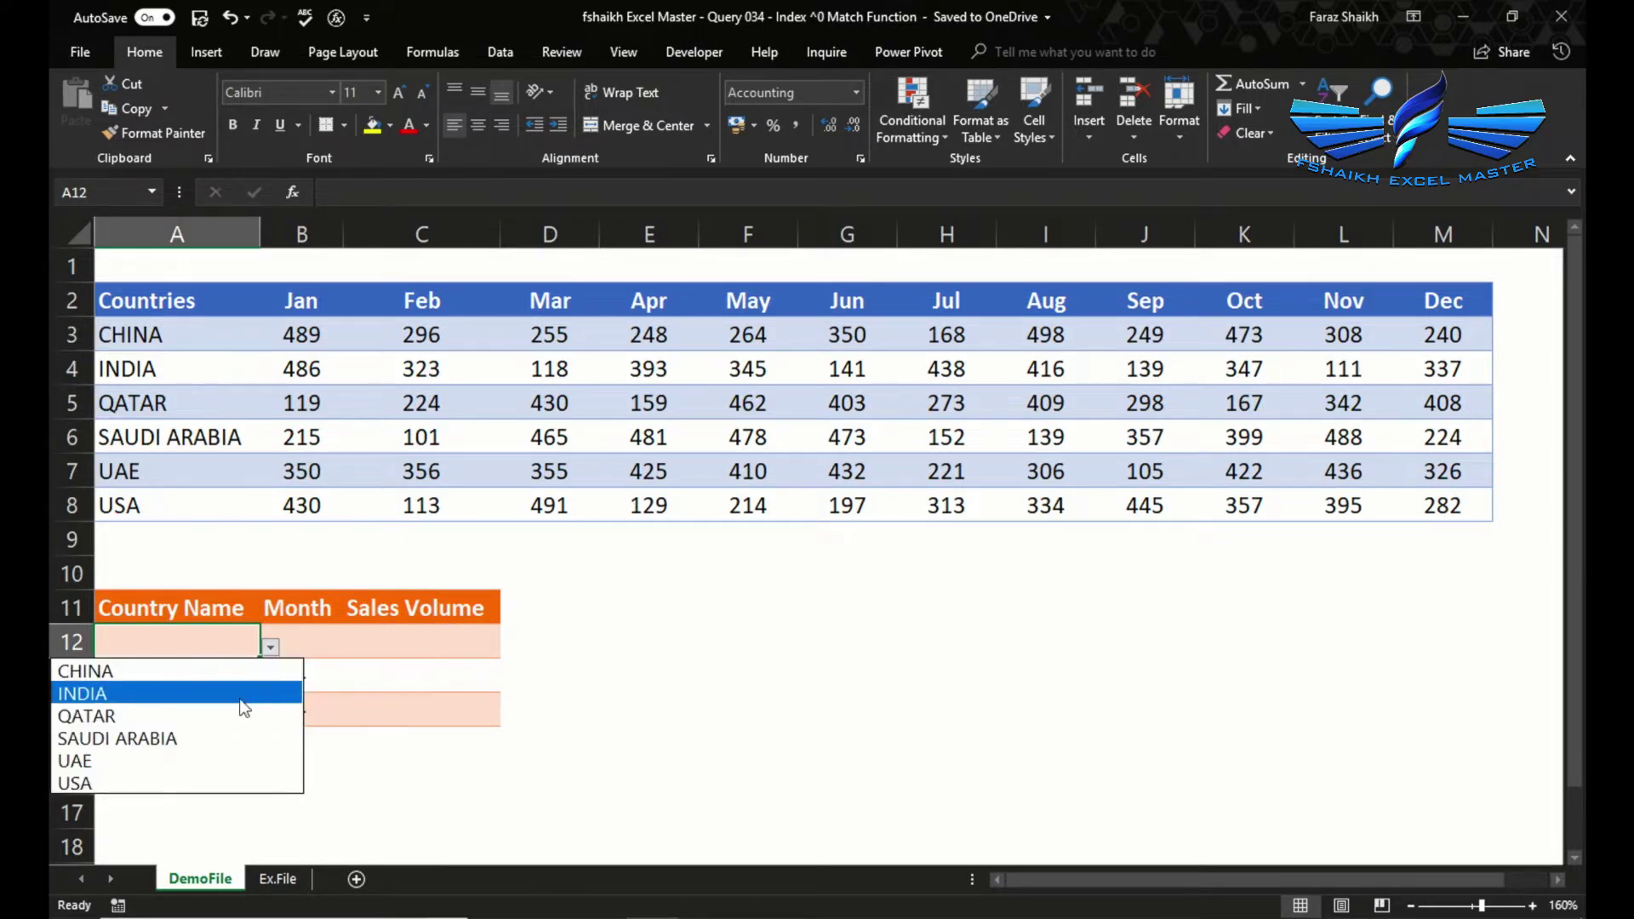
{"action": "left_click", "coordinate": [247, 692]}
{"action": "left_click", "coordinate": [321, 642]}
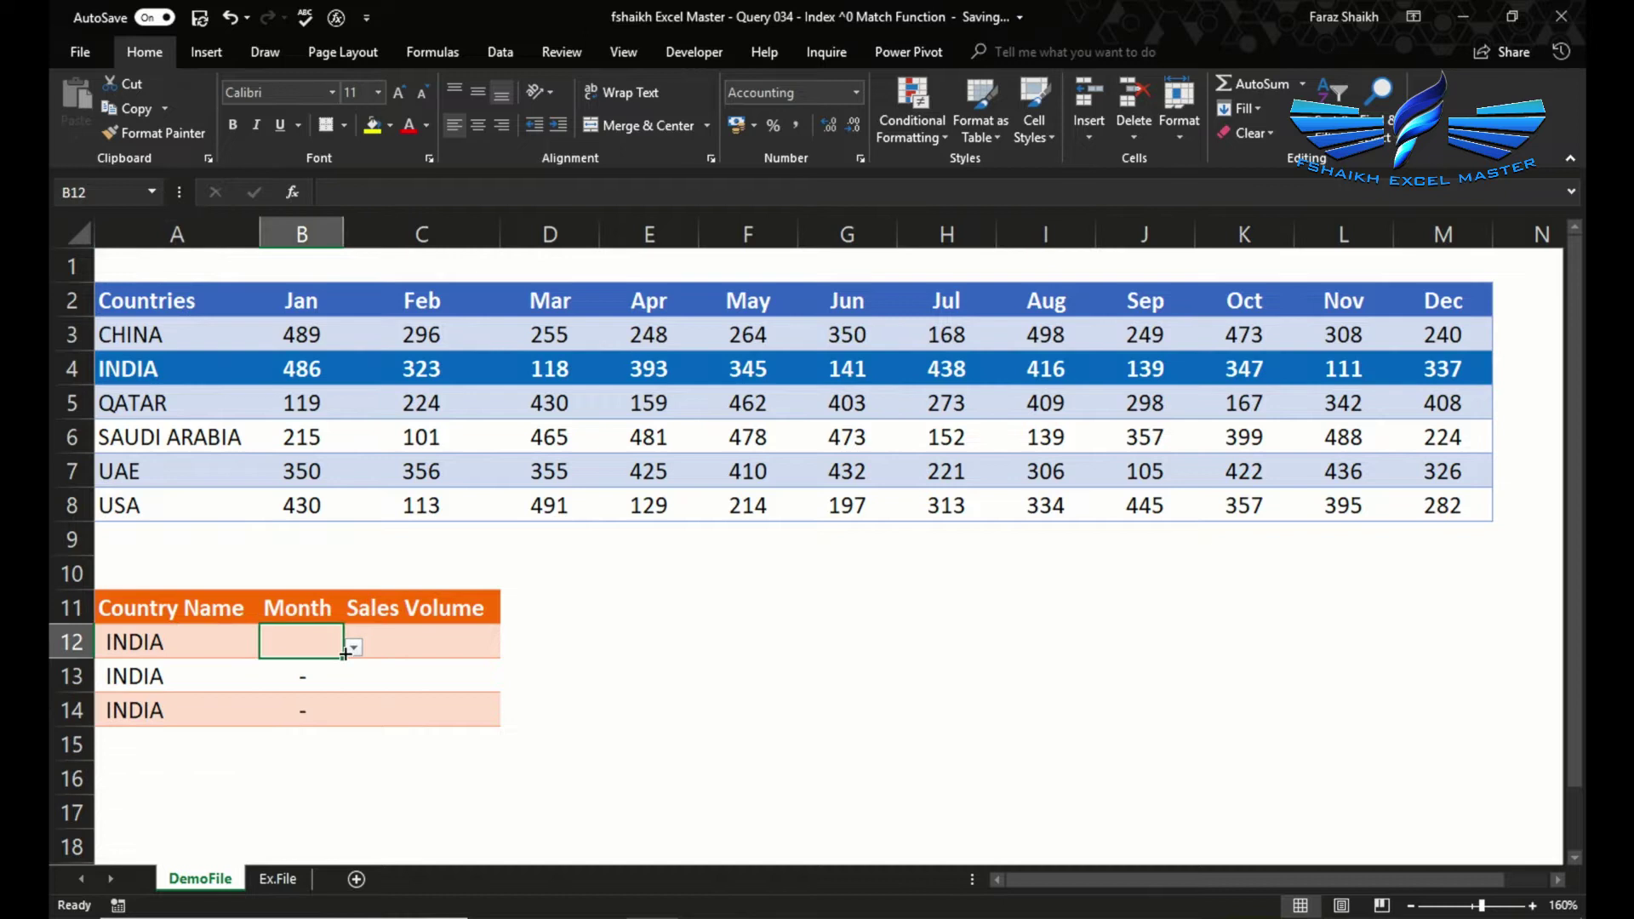
{"action": "left_click", "coordinate": [353, 647]}
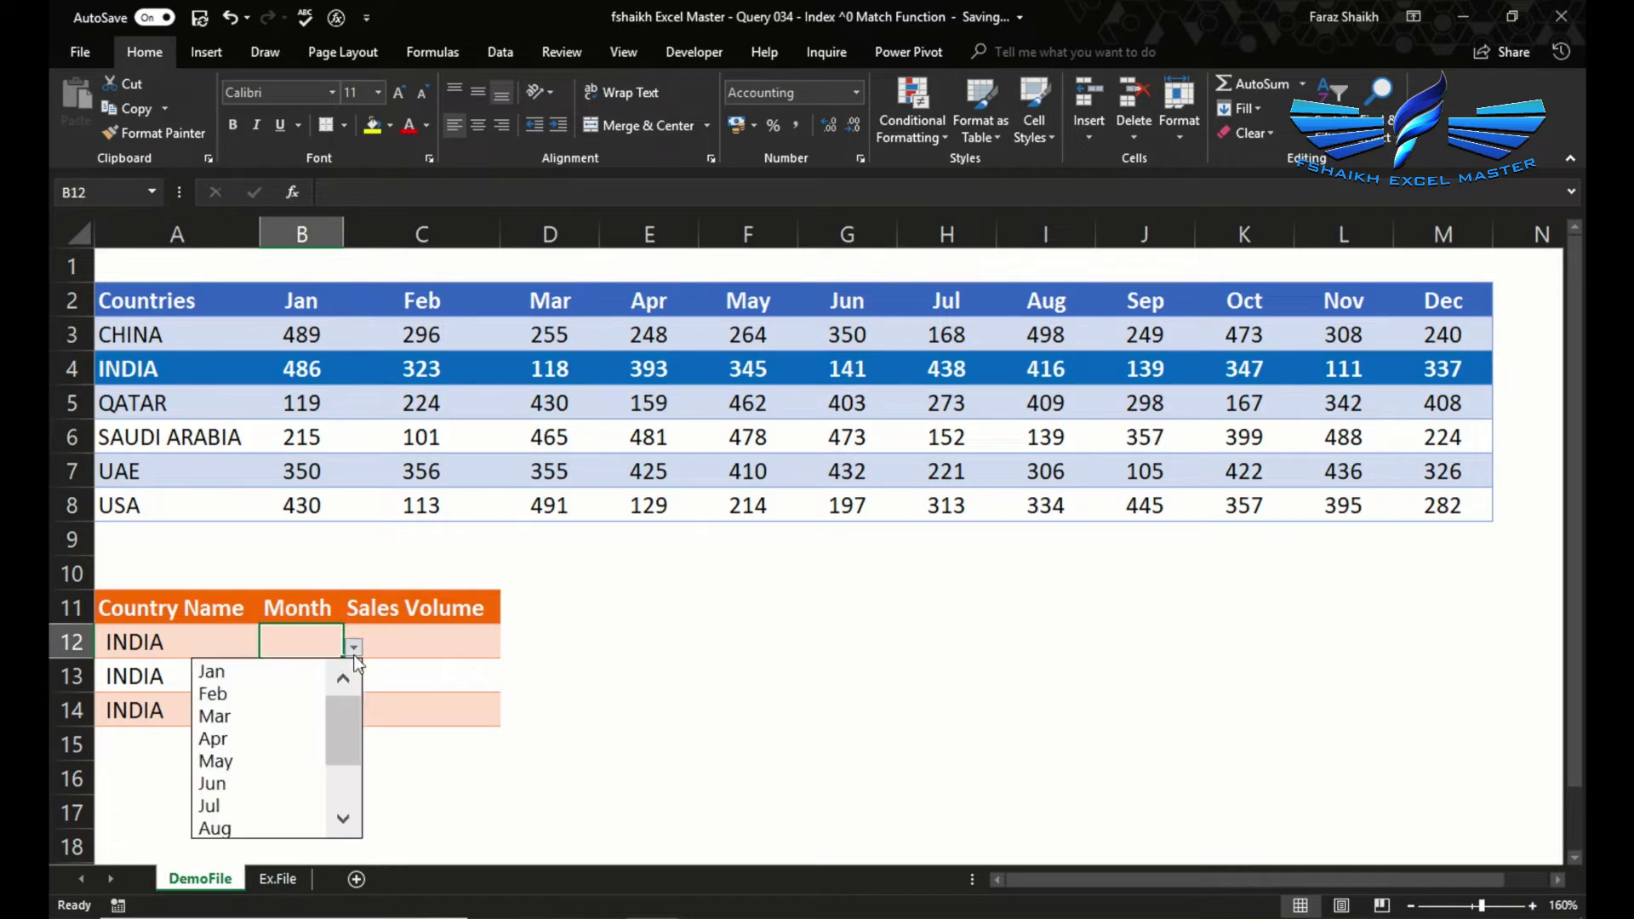
{"action": "left_click", "coordinate": [306, 693]}
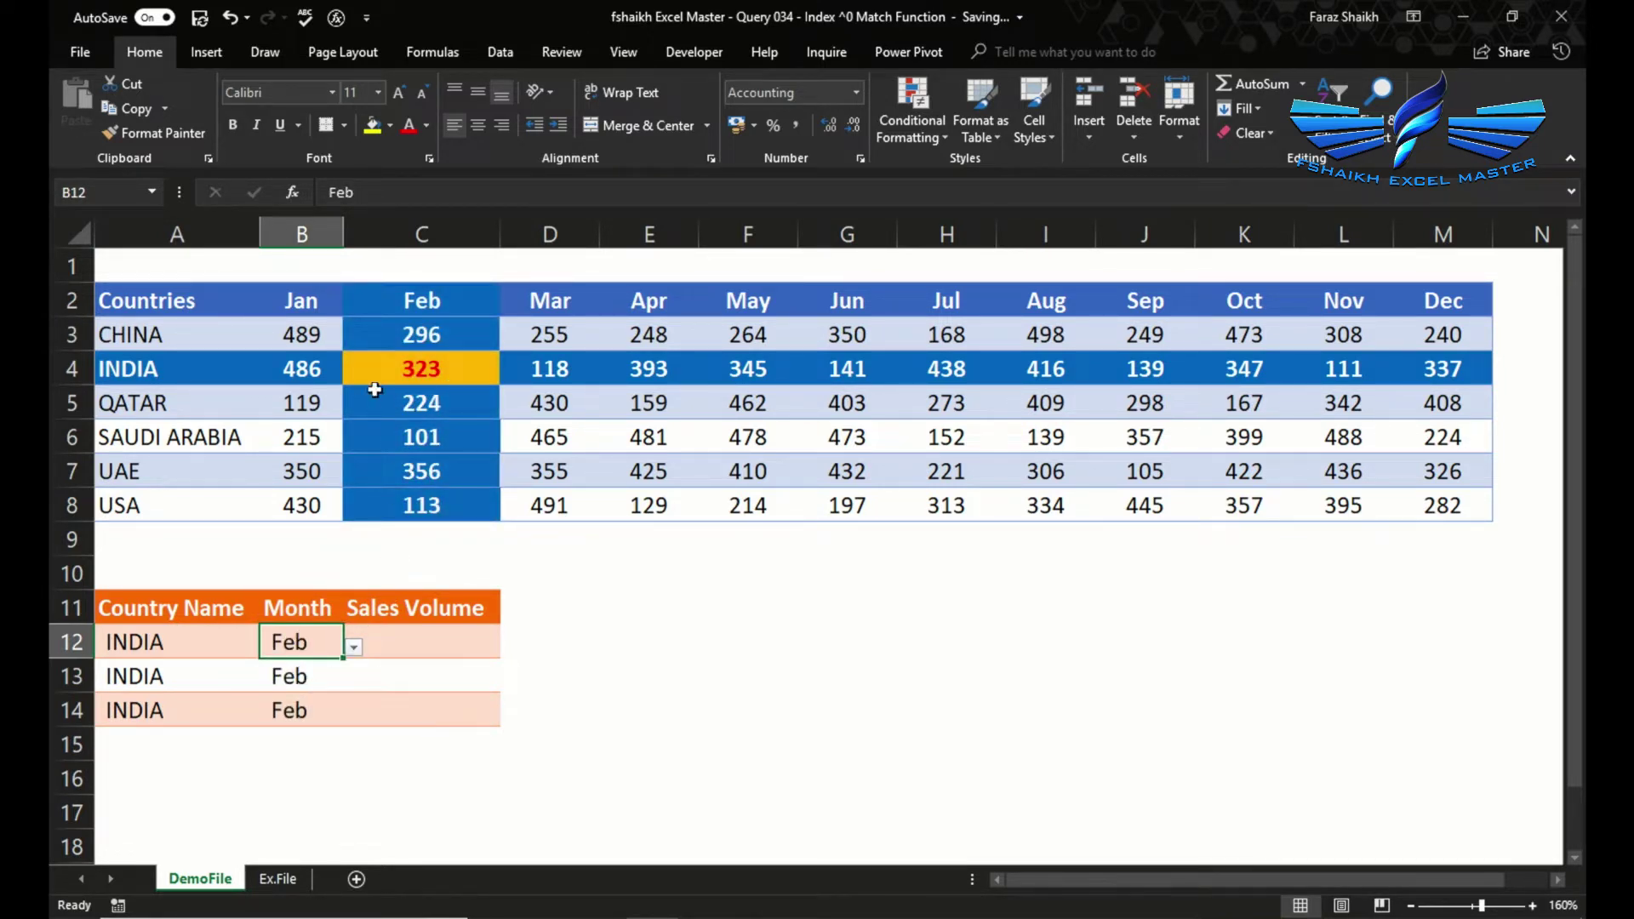
{"action": "left_click", "coordinate": [412, 645]}
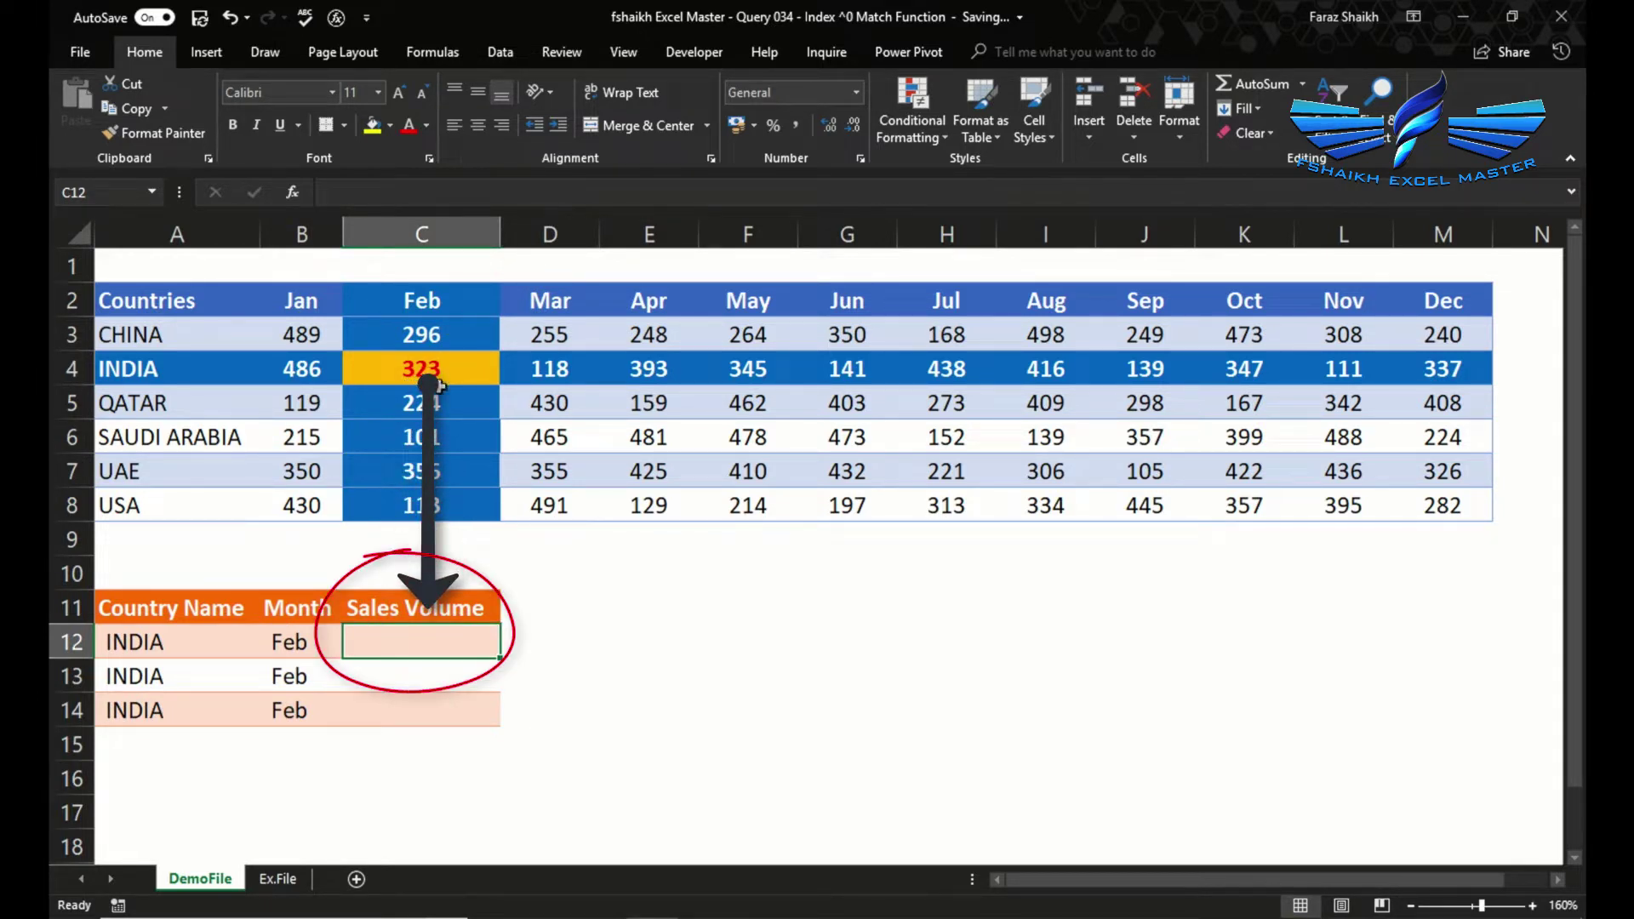
{"action": "left_click", "coordinate": [628, 630]}
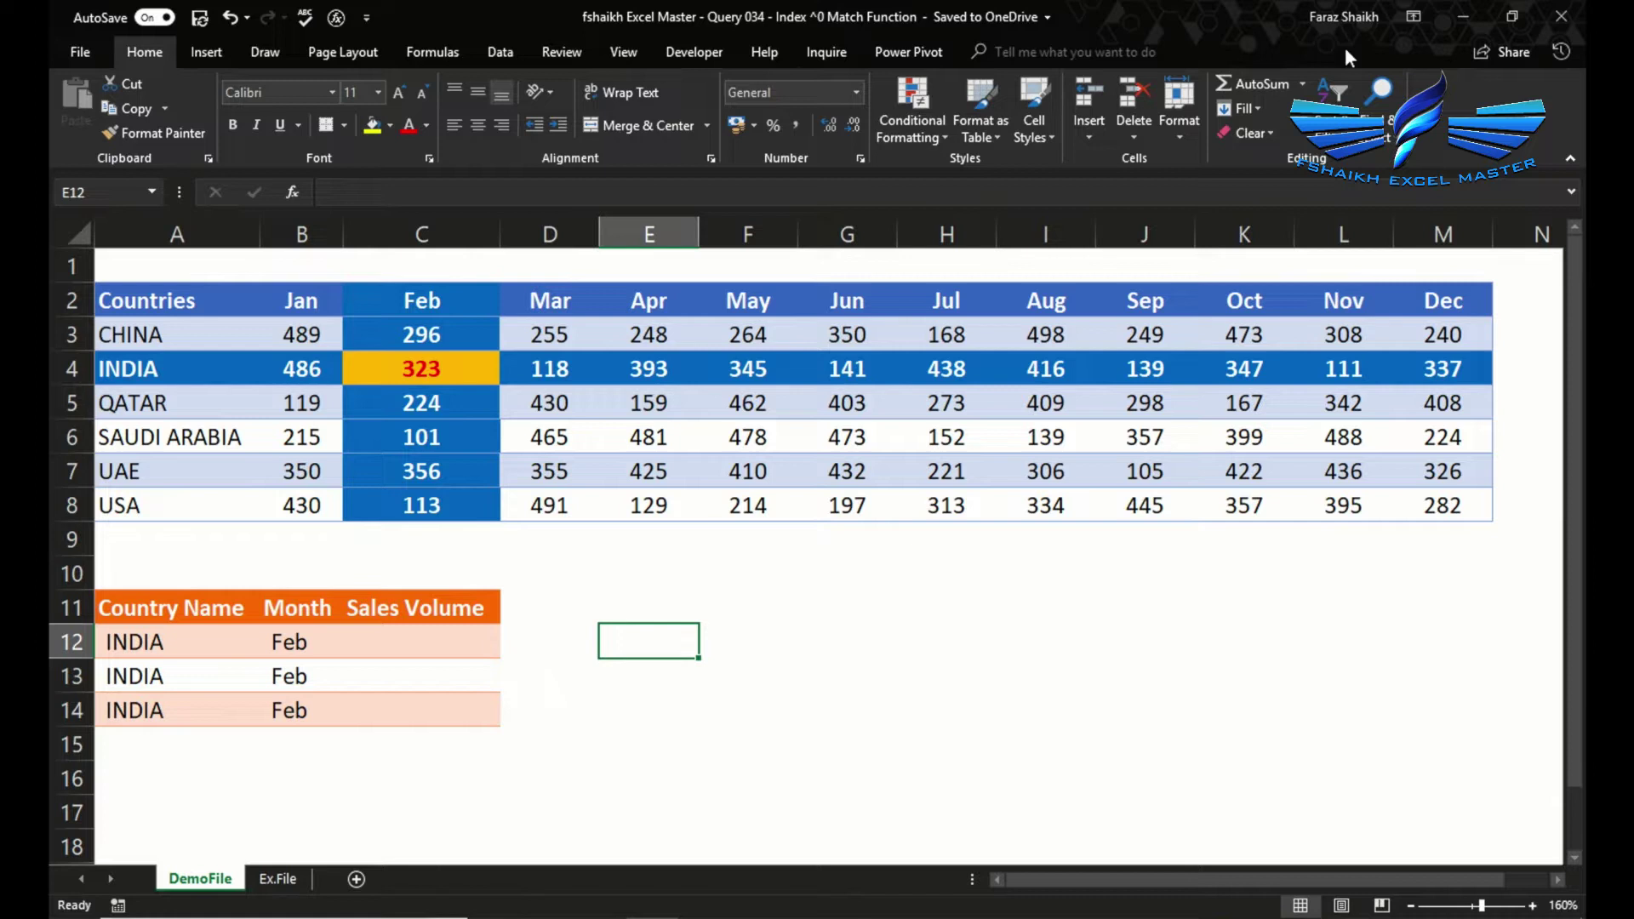
Enter =INDEX(B3:M8,2,2) in E12, returning India's February sales of 323
{"action": "type", "text": "=INDEX("}
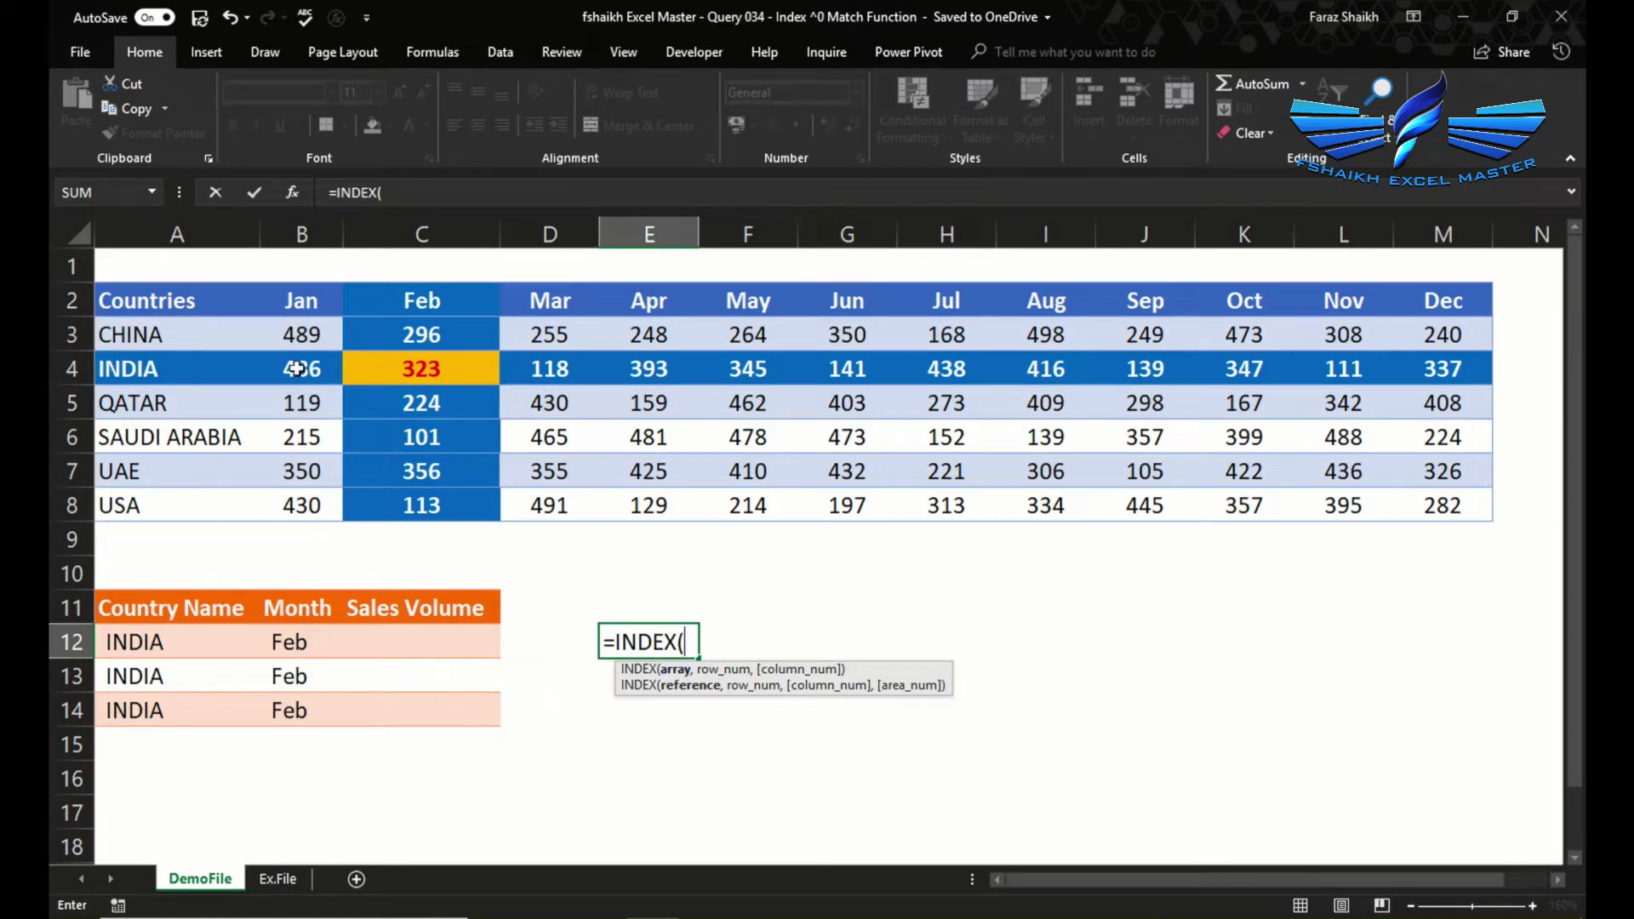
{"action": "left_click_drag", "start_coordinate": [304, 332], "coordinate": [1423, 504]}
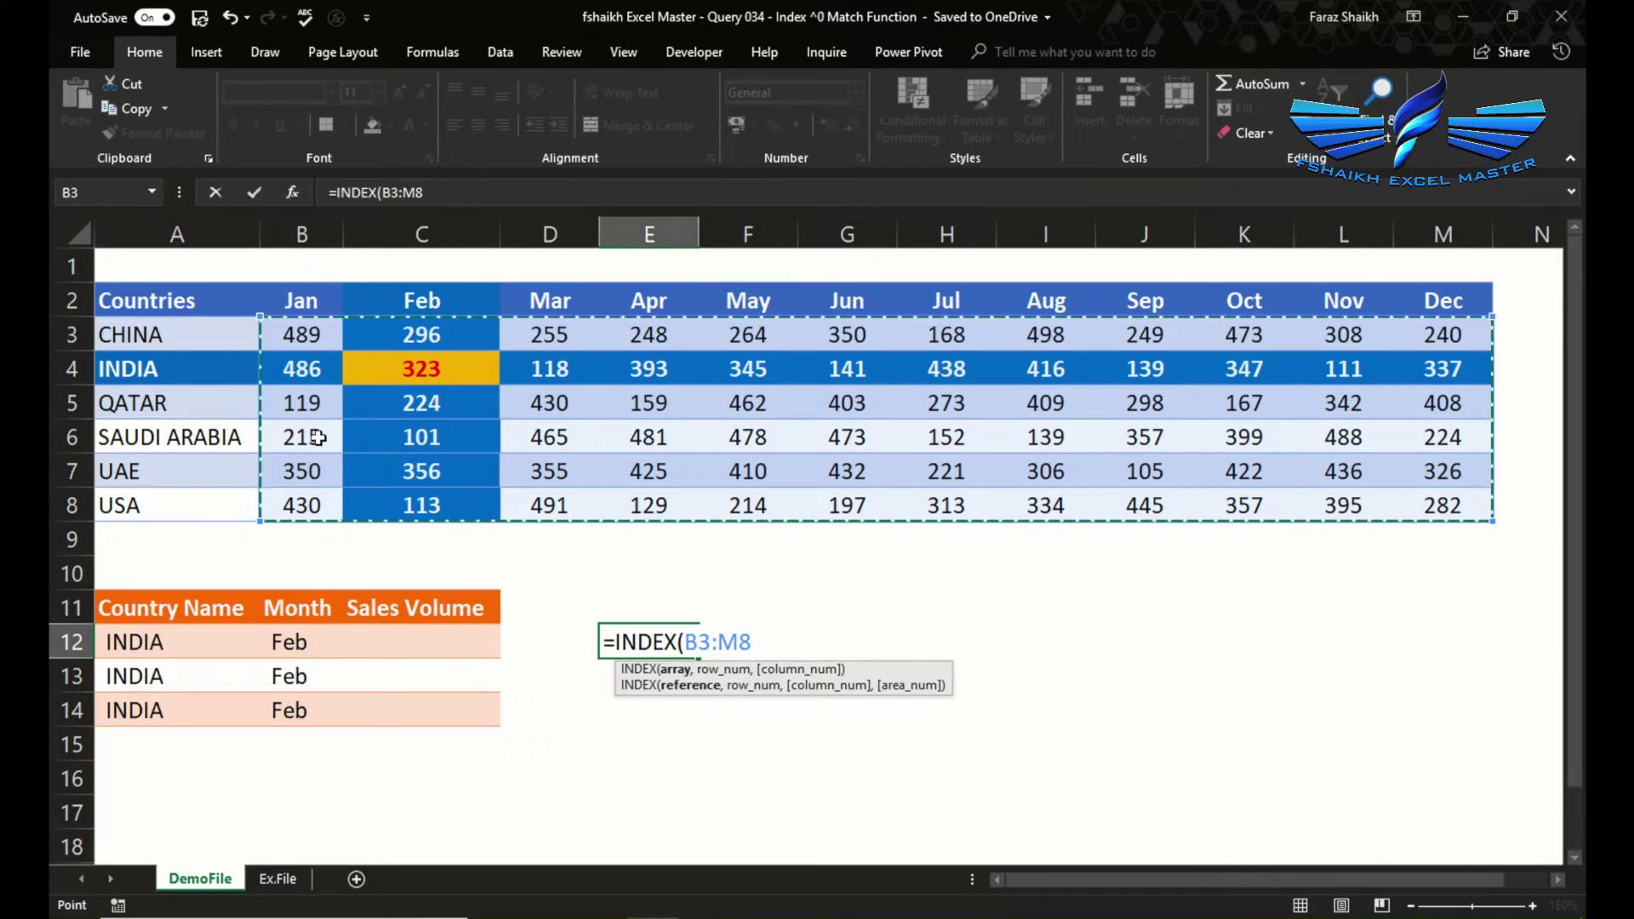
{"action": "mouse_move", "coordinate": [183, 303]}
{"action": "left_mouse_down"}
{"action": "mouse_move", "coordinate": [546, 326]}
{"action": "mouse_move", "coordinate": [1056, 443]}
{"action": "mouse_move", "coordinate": [1343, 485]}
{"action": "mouse_move", "coordinate": [1379, 519]}
{"action": "mouse_move", "coordinate": [1426, 498]}
{"action": "left_mouse_up"}
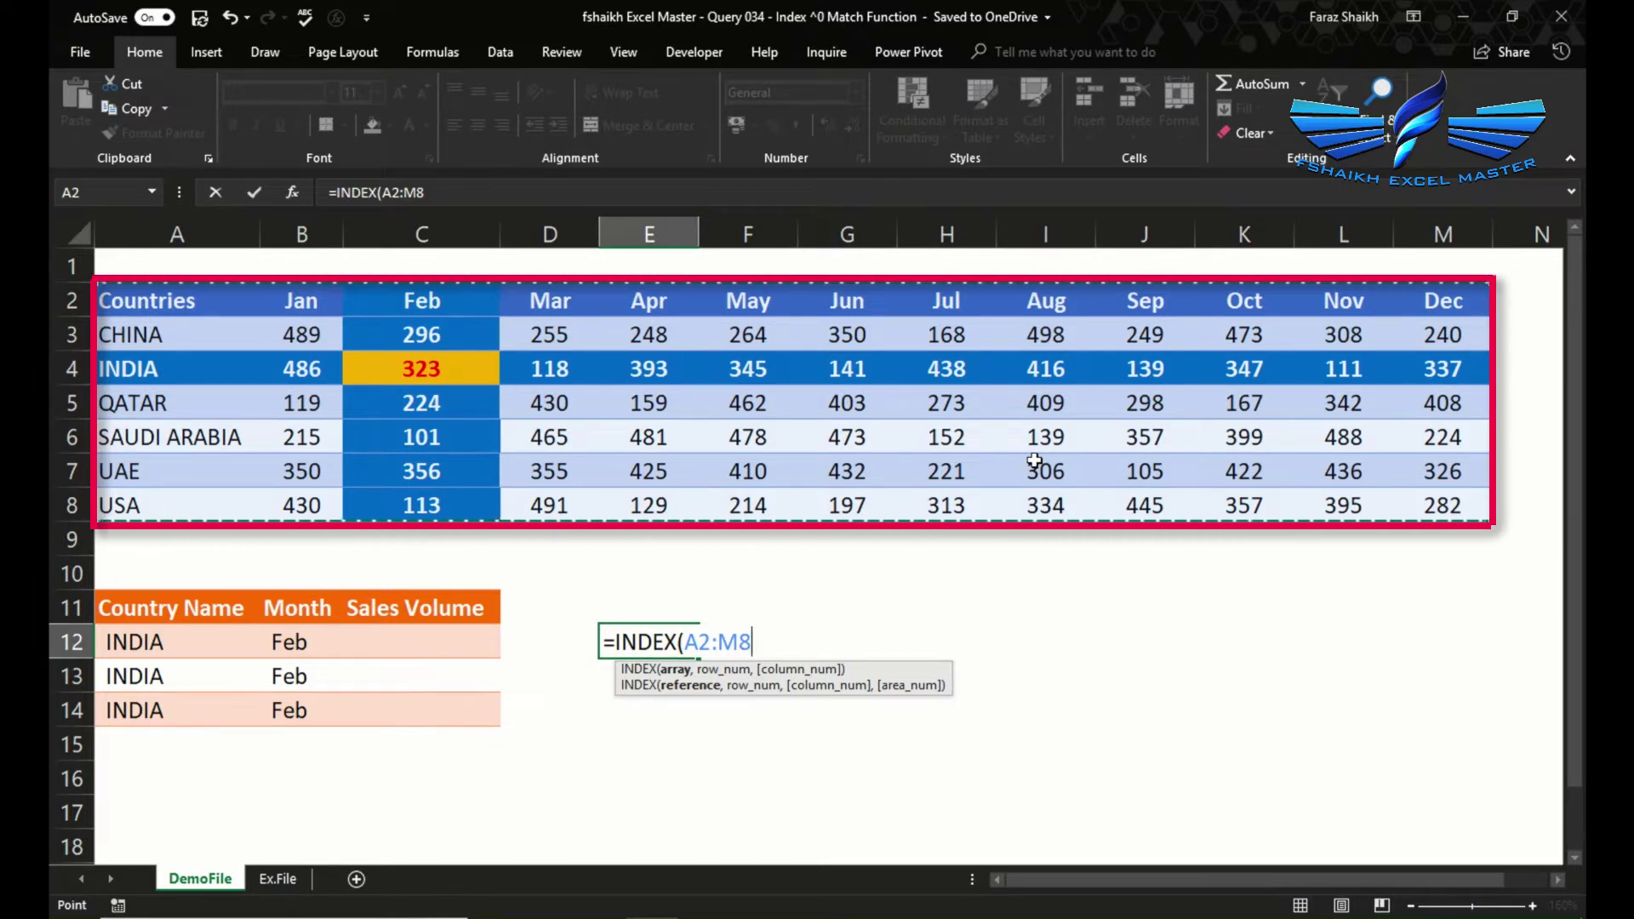
{"action": "left_click_drag", "start_coordinate": [307, 328], "coordinate": [1424, 494]}
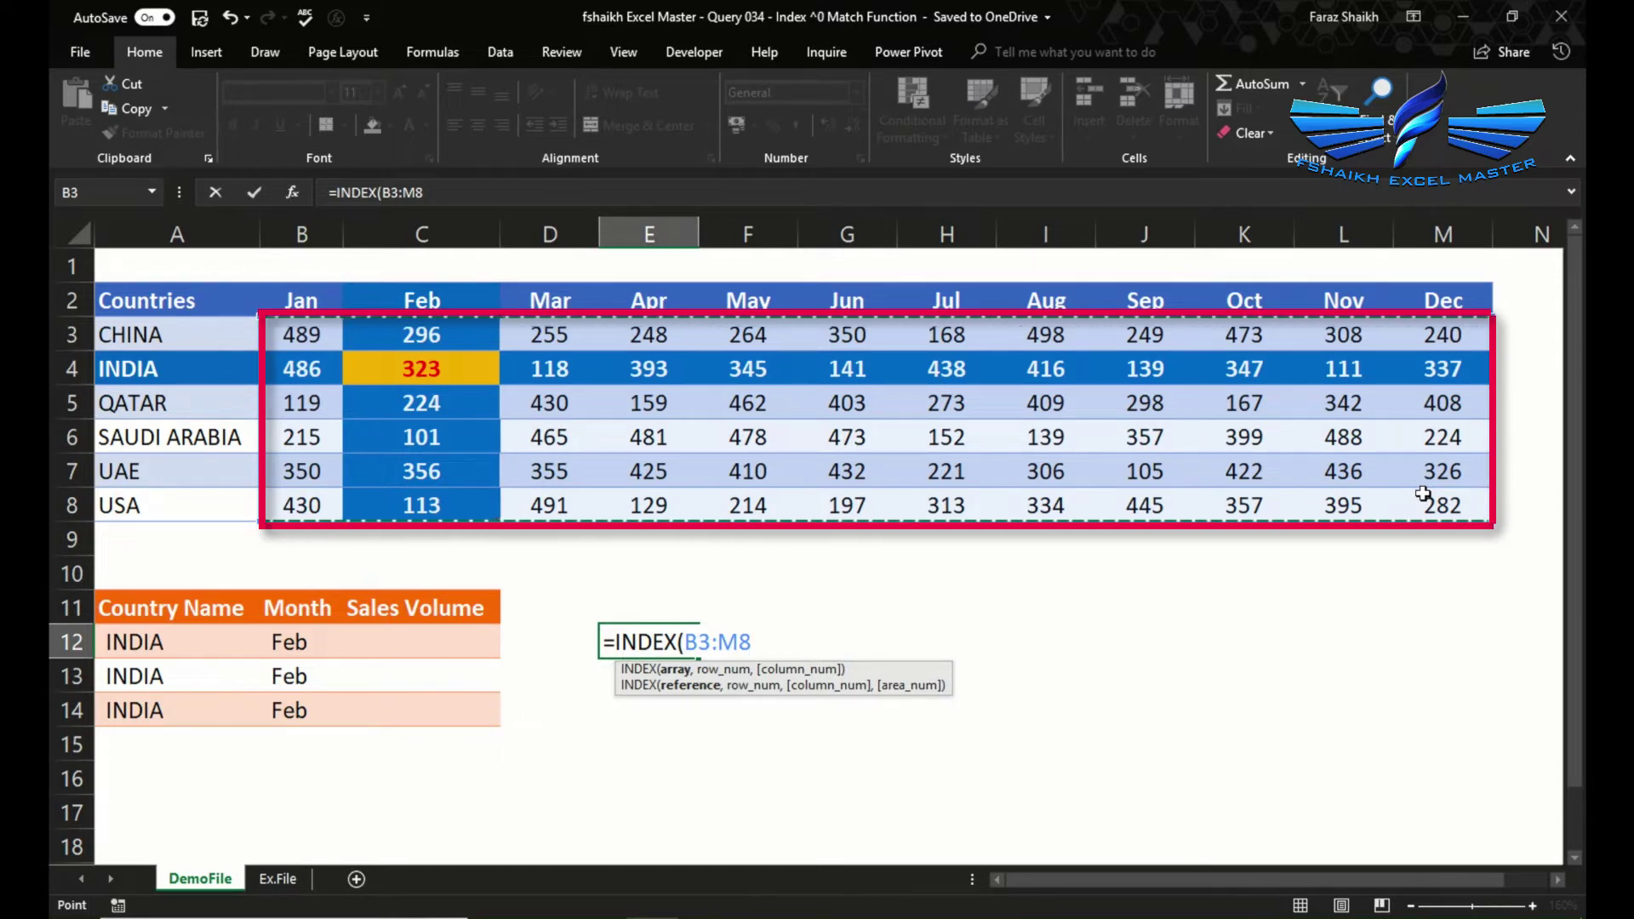
{"action": "type", "text": ","}
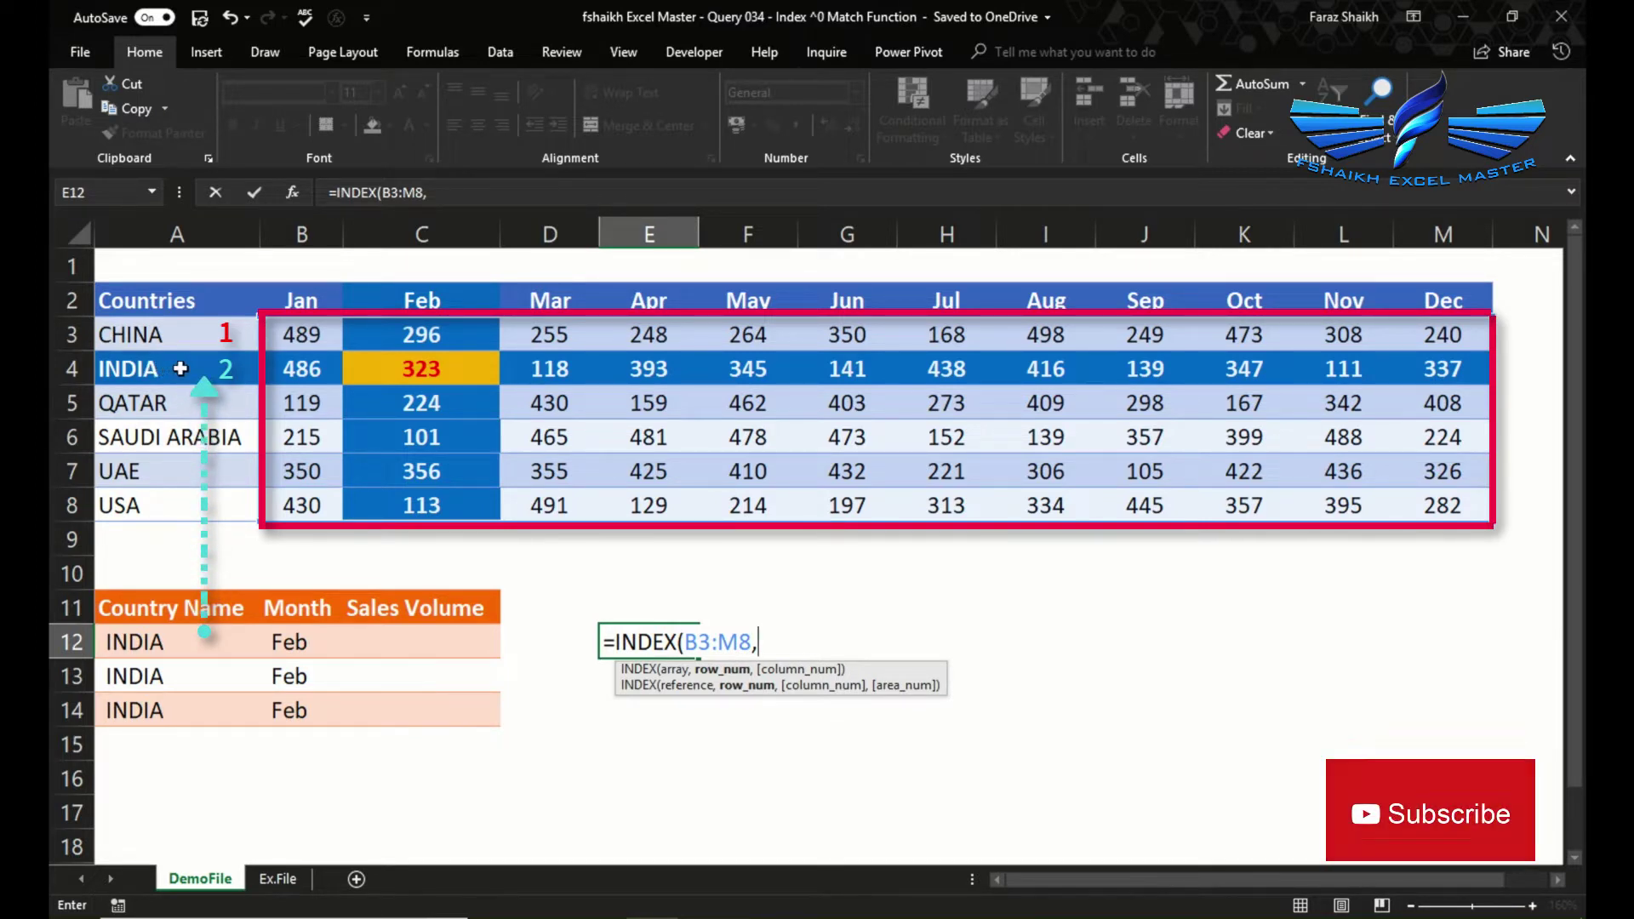
{"action": "type", "text": "2,"}
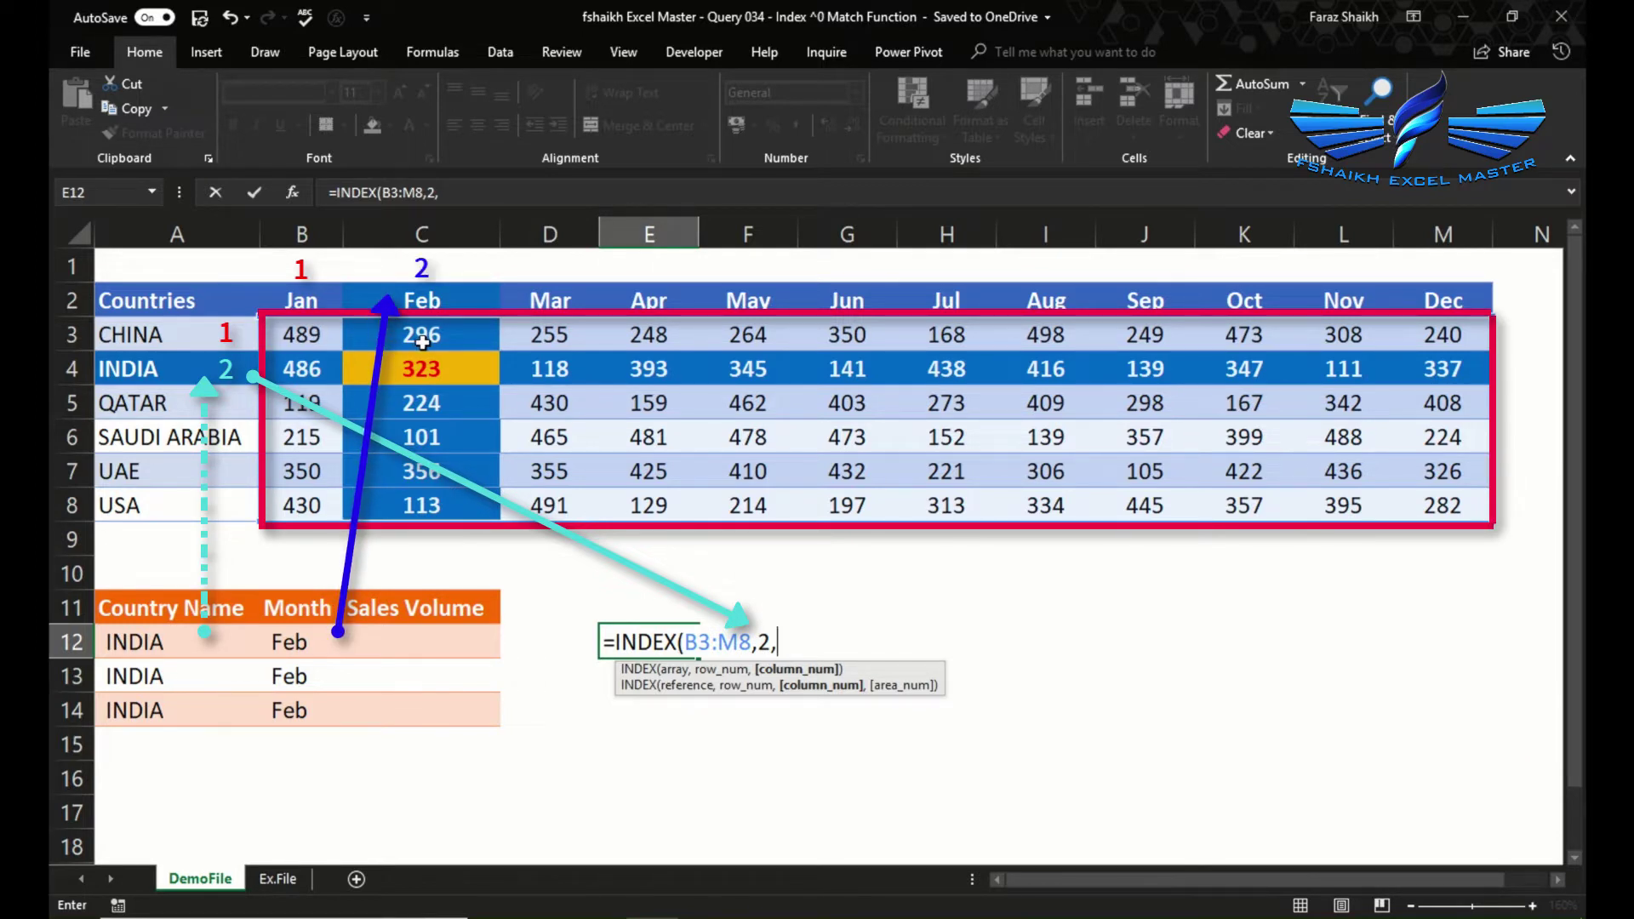
{"action": "type", "text": "2)"}
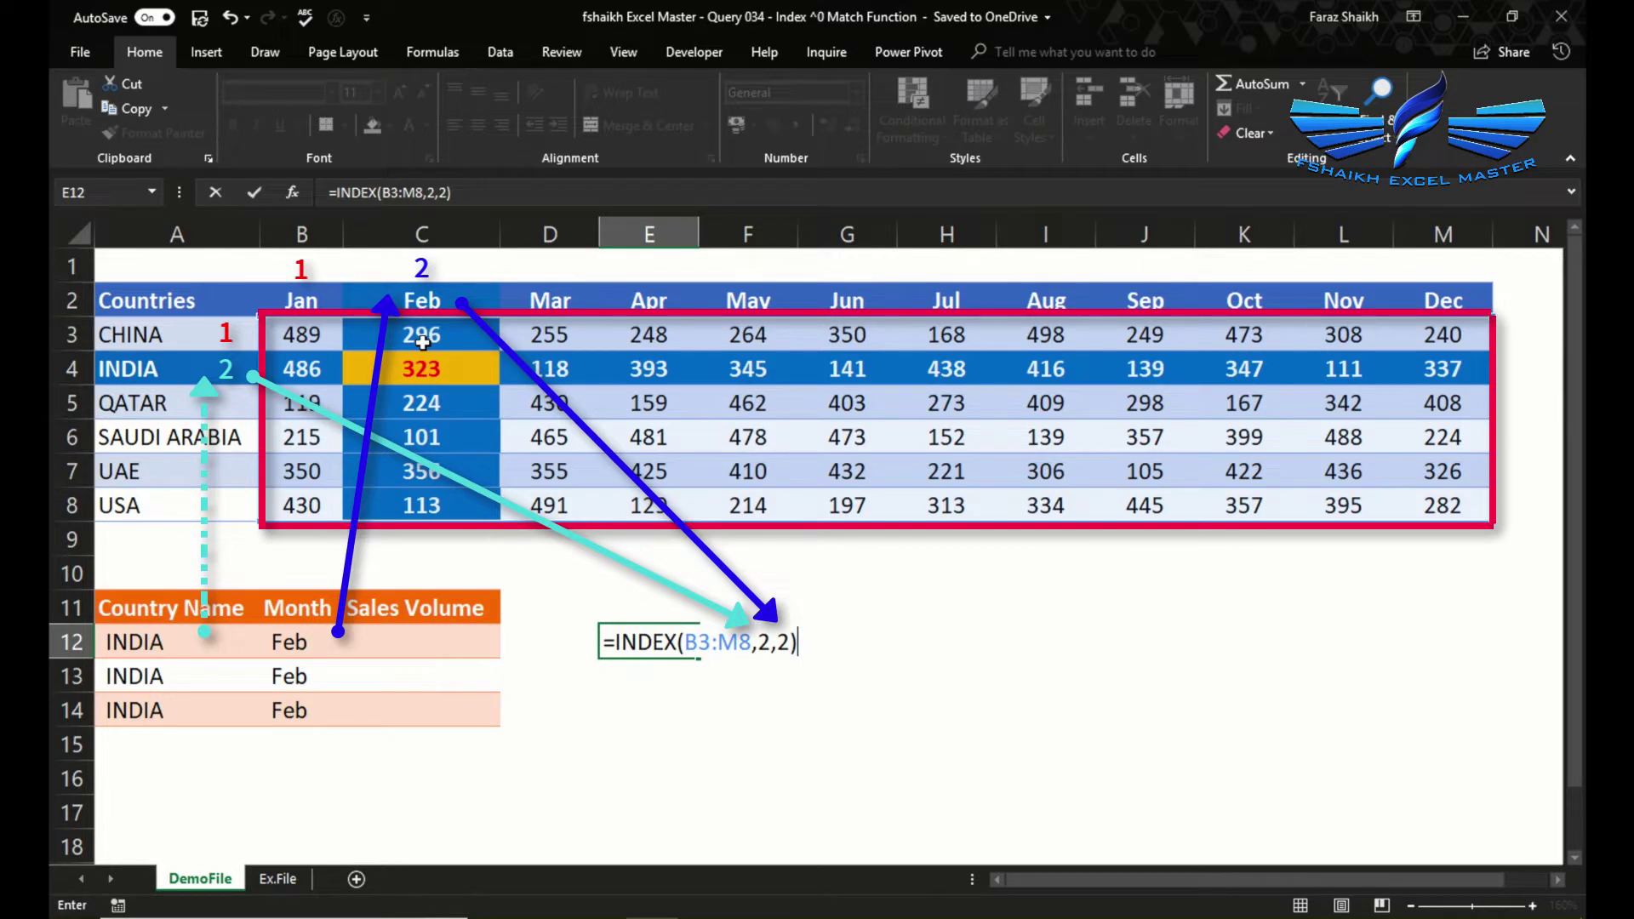
{"action": "key", "text": "Return"}
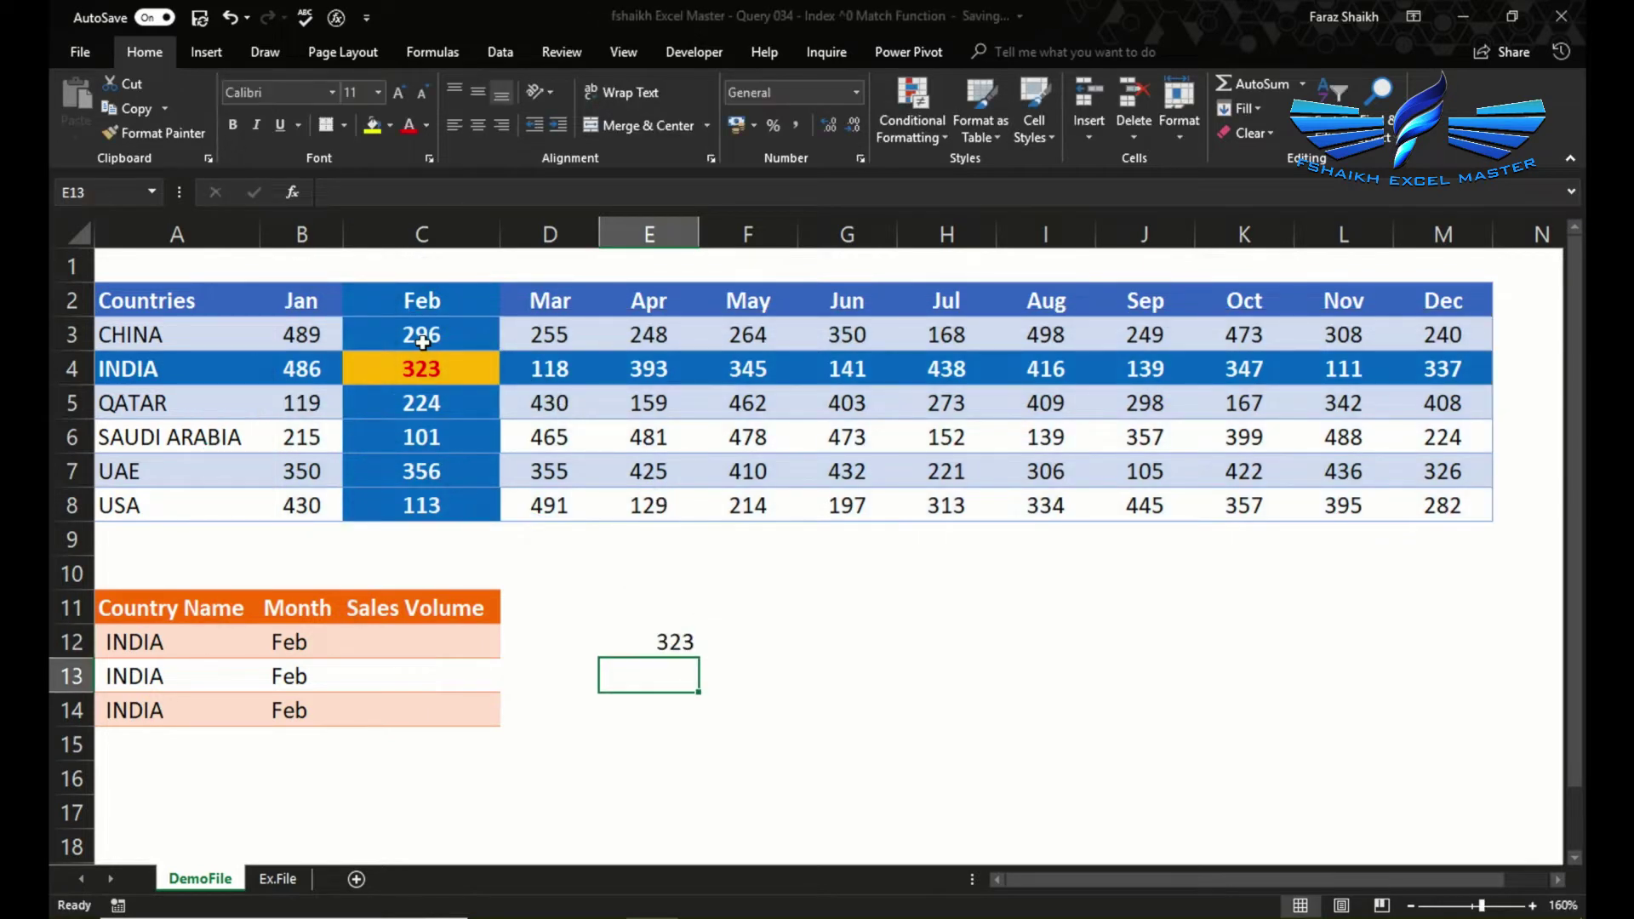
Clear E12's test formula and enter the labels rowNo and colNo in E12:E13
{"action": "left_click", "coordinate": [638, 647]}
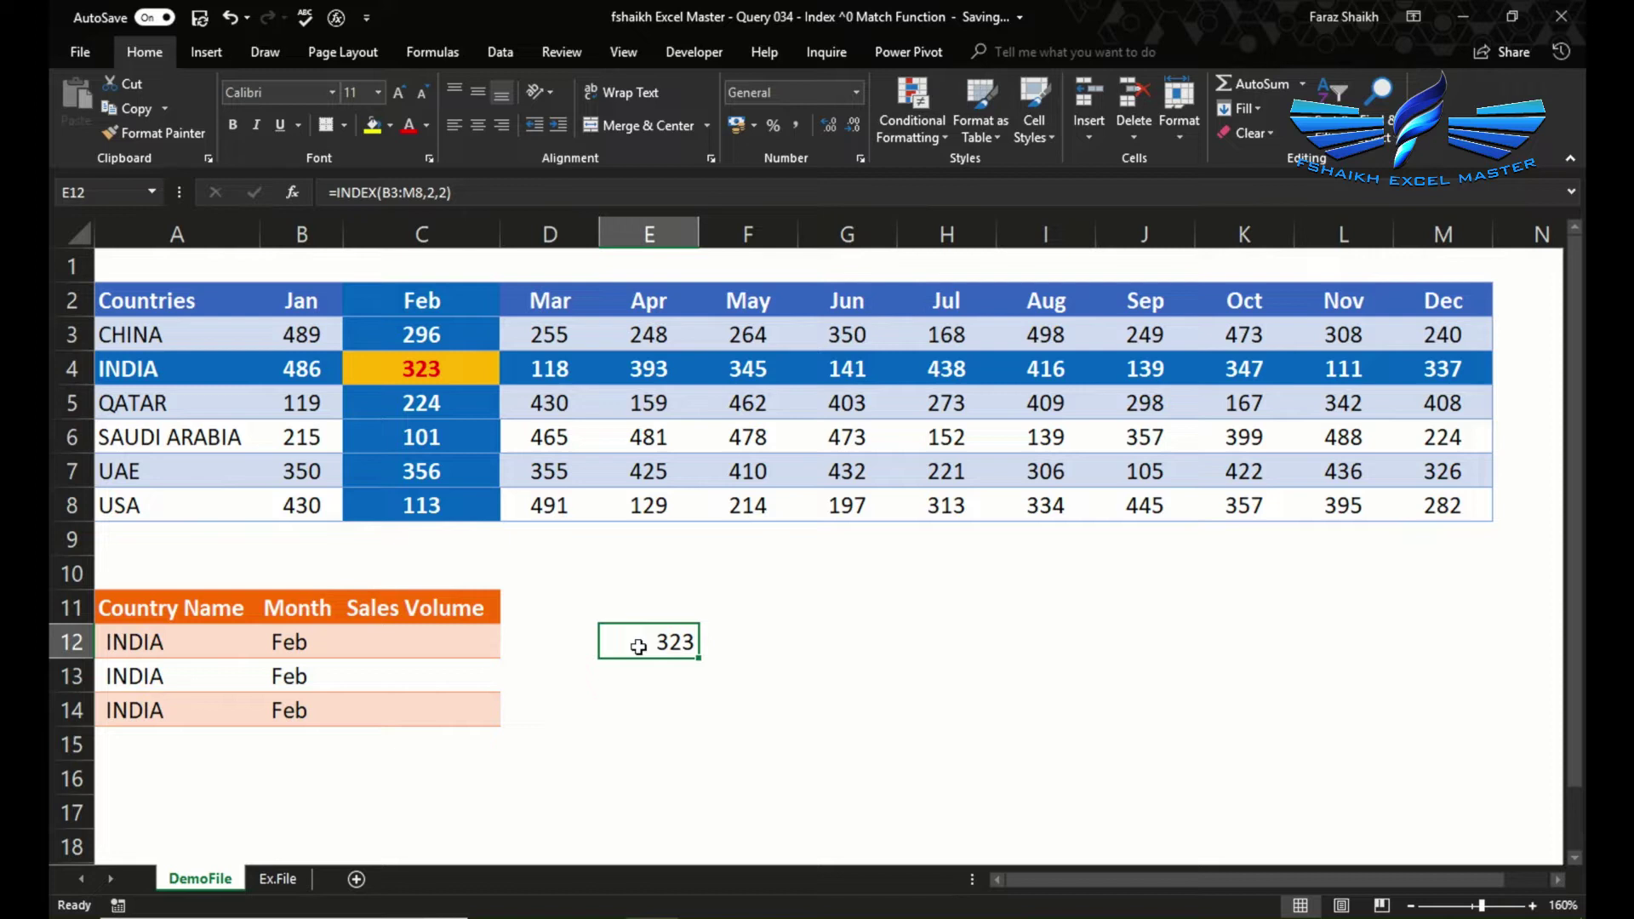
{"action": "key", "text": "Delete"}
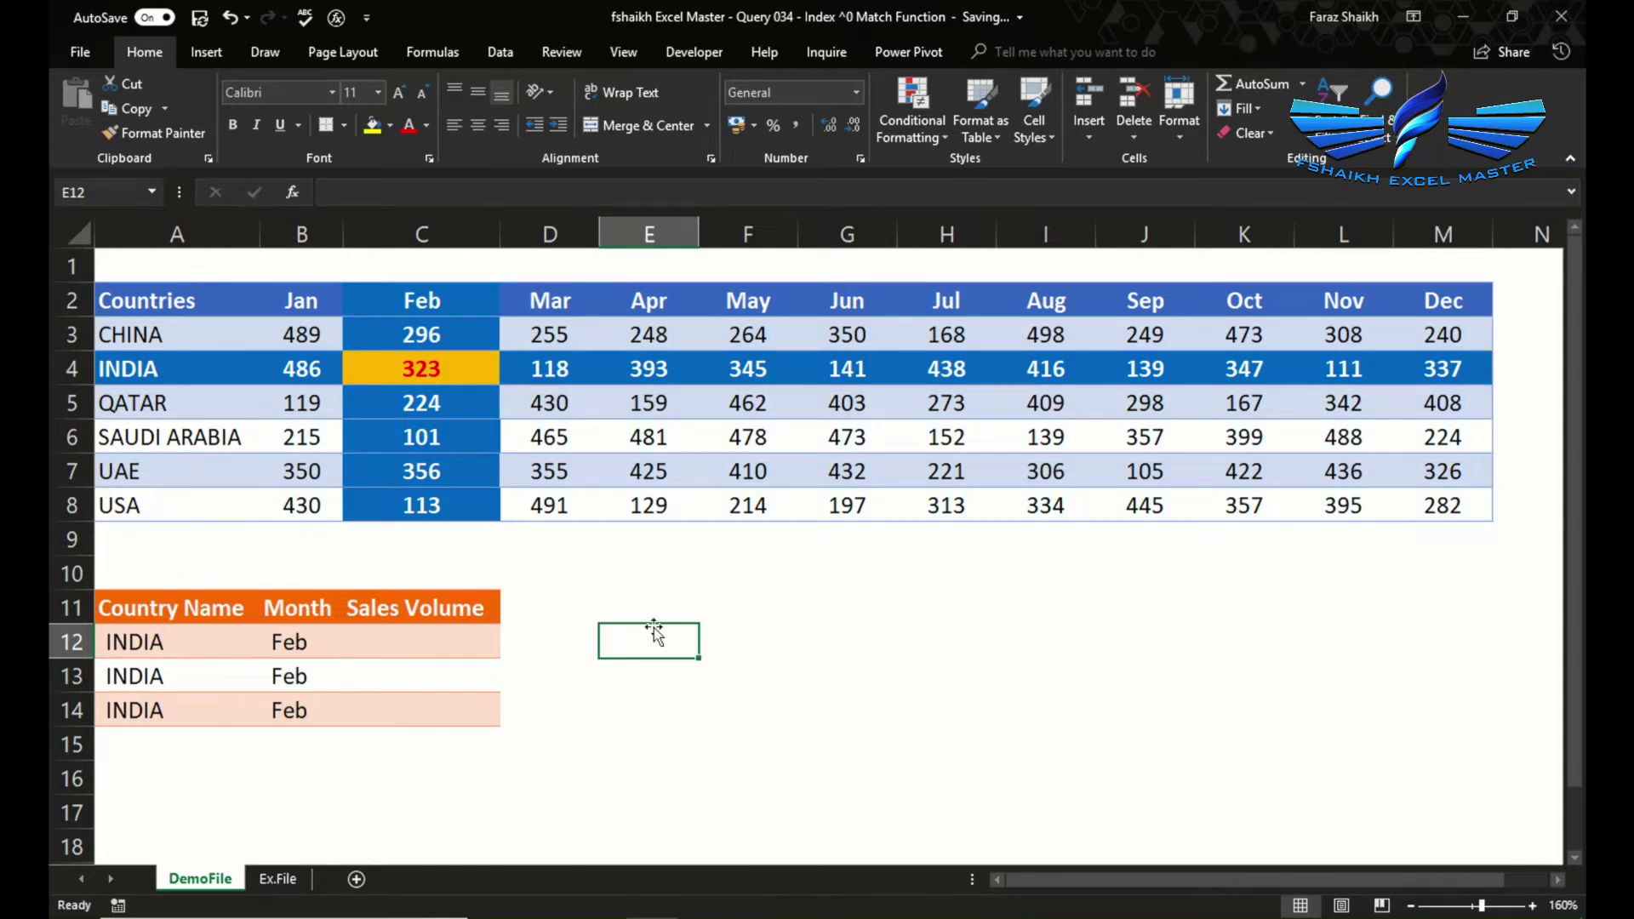
{"action": "type", "text": "rowNo"}
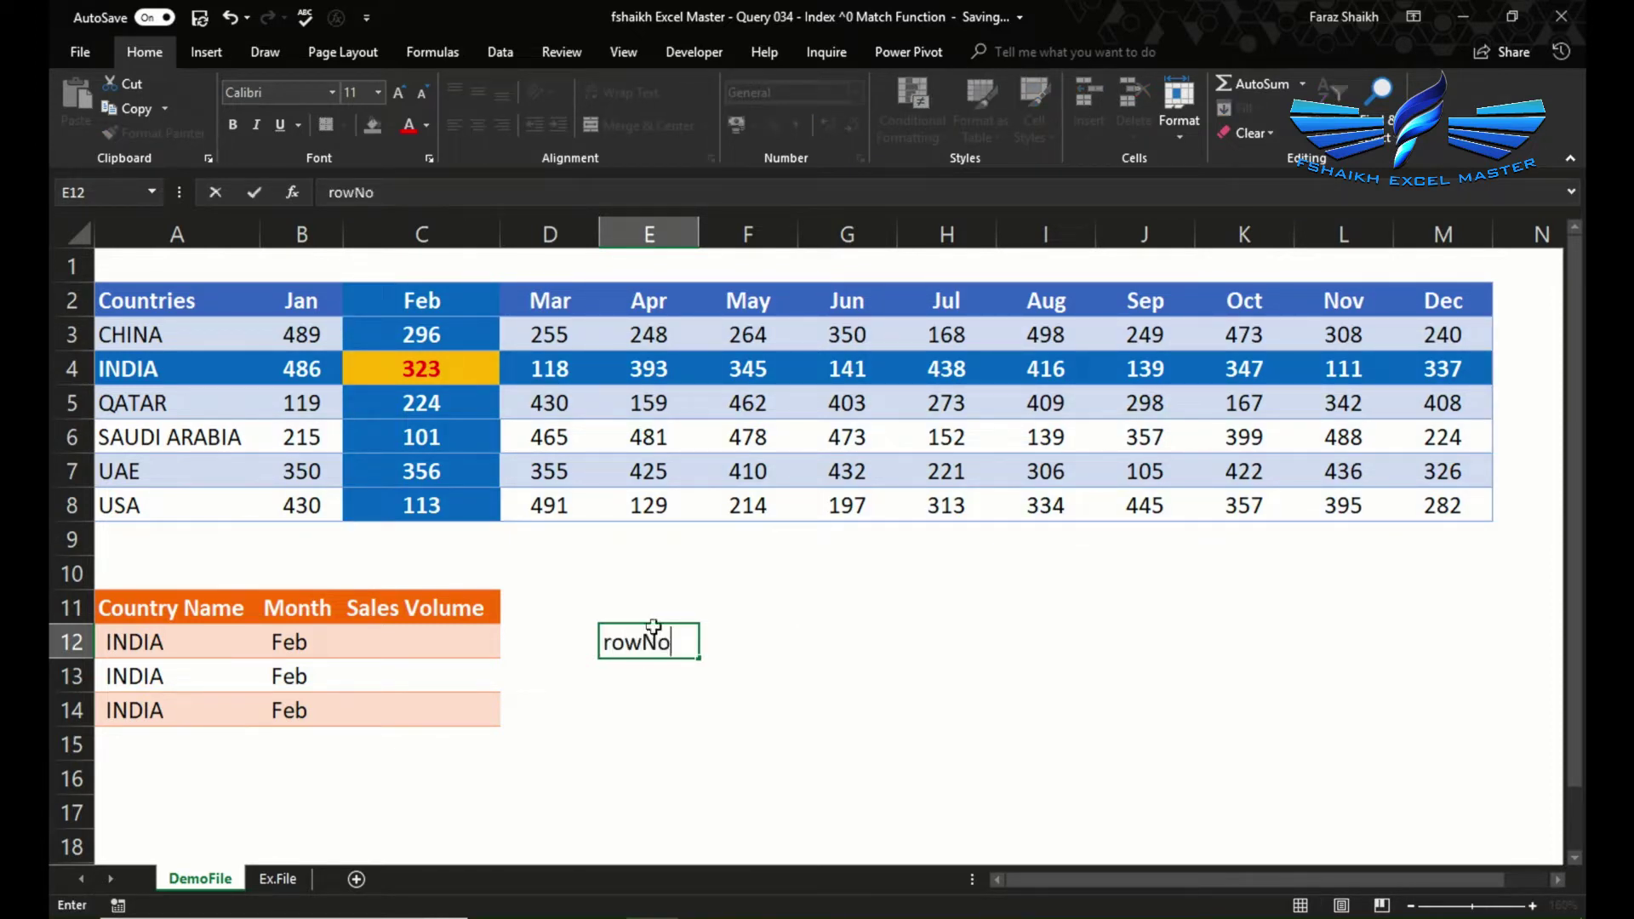
{"action": "key", "text": "Return"}
{"action": "type", "text": "Col"}
{"action": "key", "text": "BackSpace"}
{"action": "key", "text": "BackSpace"}
{"action": "key", "text": "BackSpace"}
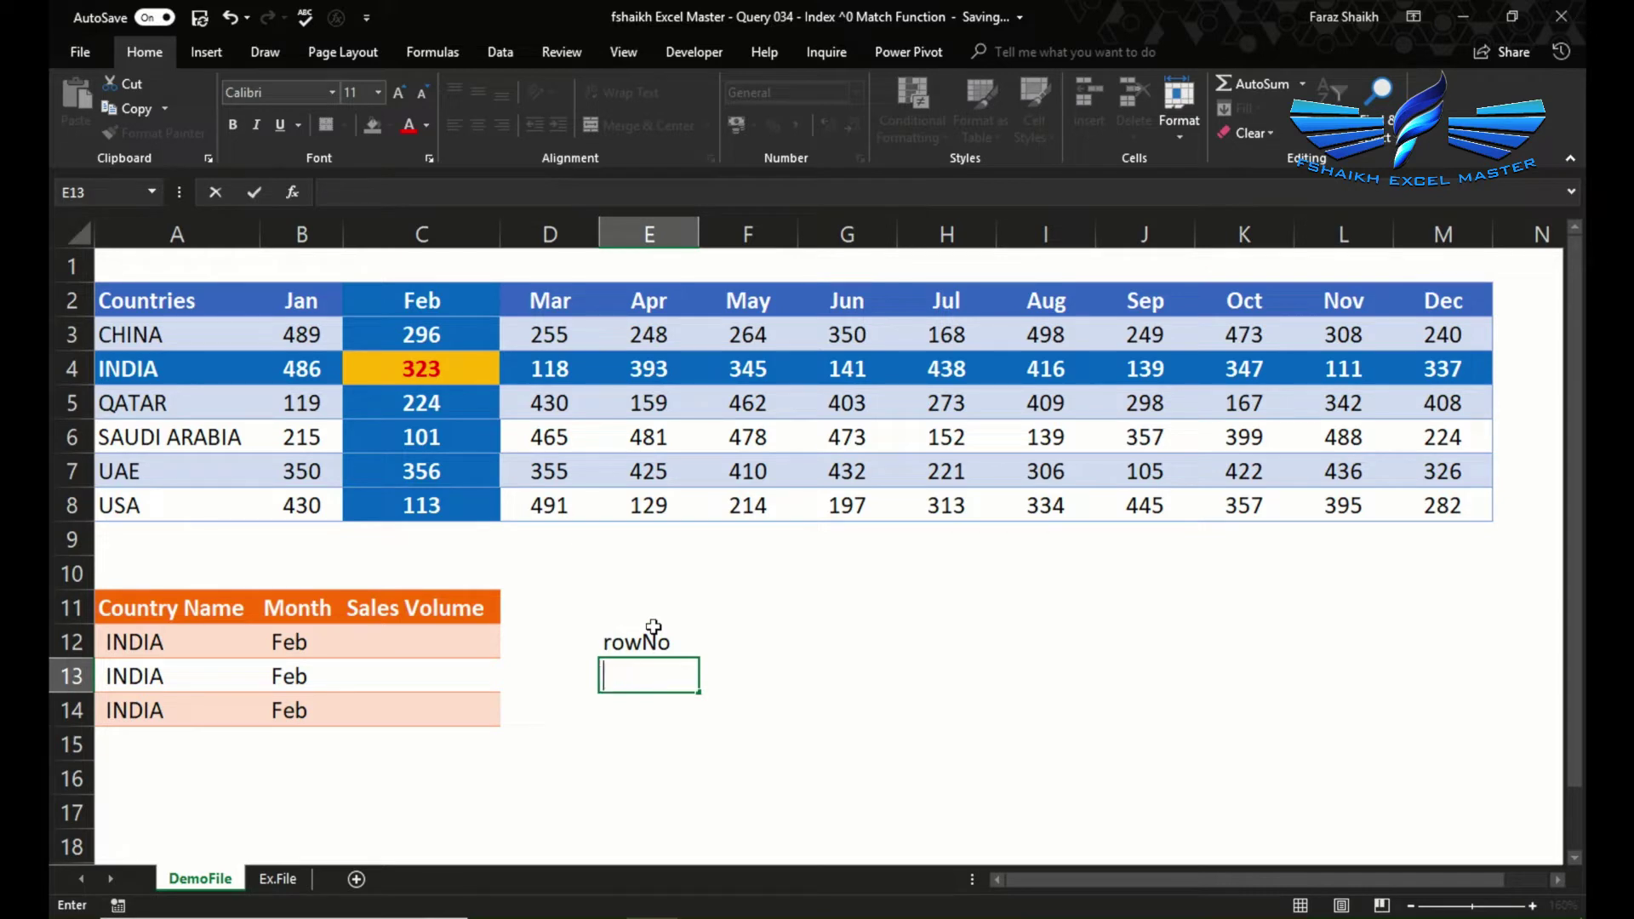
{"action": "type", "text": "colNo"}
{"action": "key", "text": "Up"}
{"action": "key", "text": "Right"}
Enter =MATCH(A12,$A$3:$A$8,0) in F12, giving INDIA's row position 2
{"action": "type", "text": "=ma"}
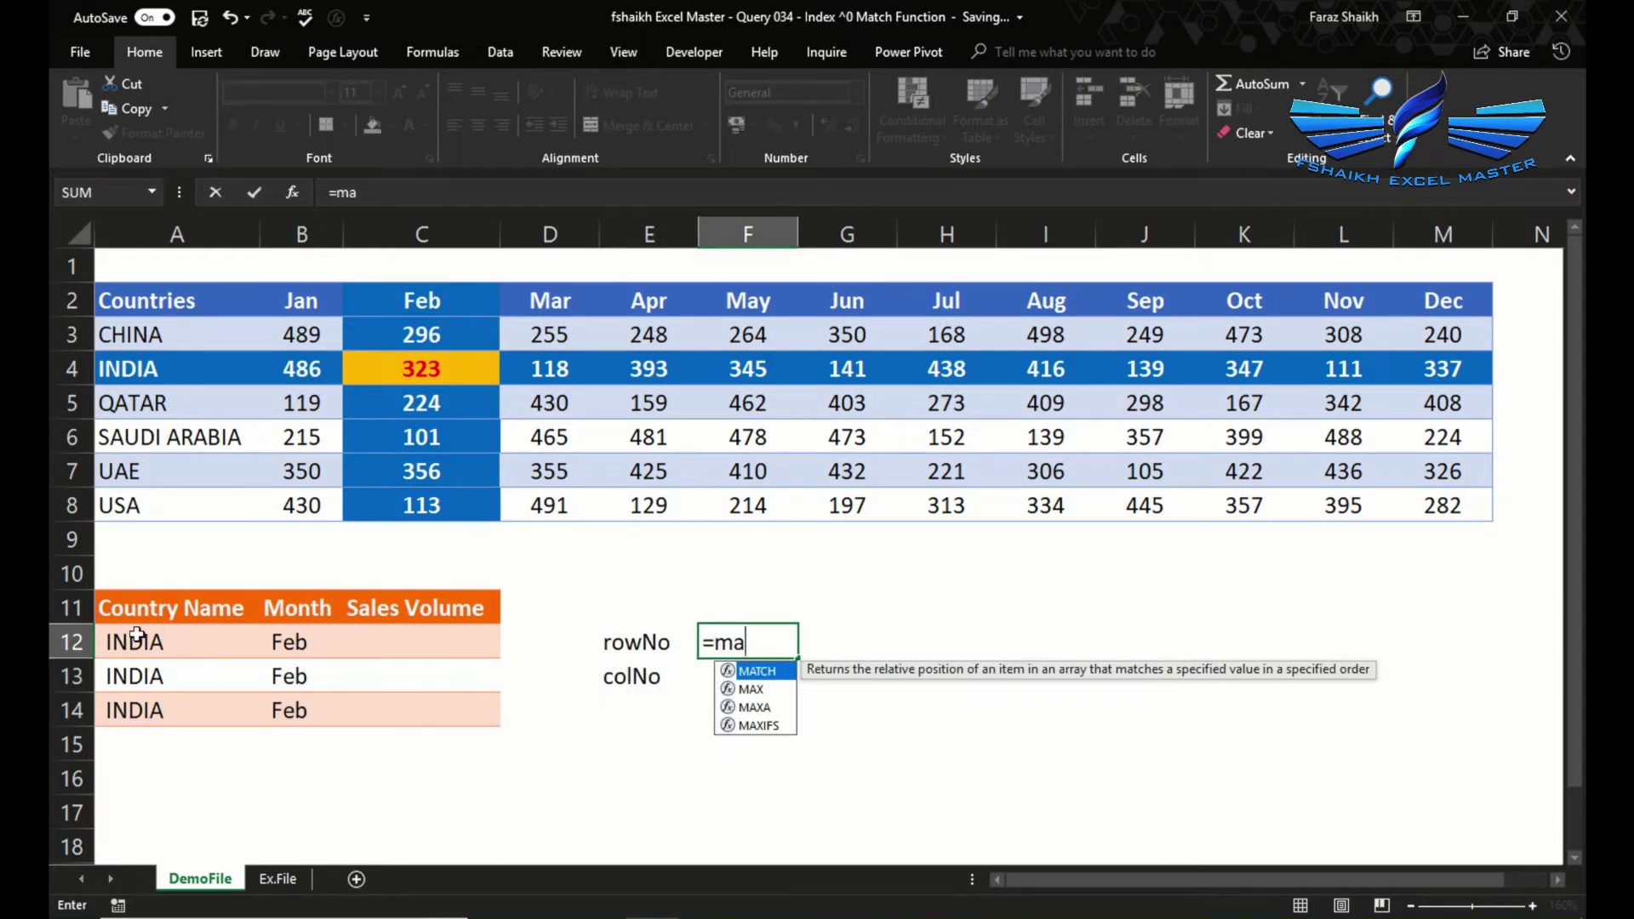
{"action": "key", "text": "Tab"}
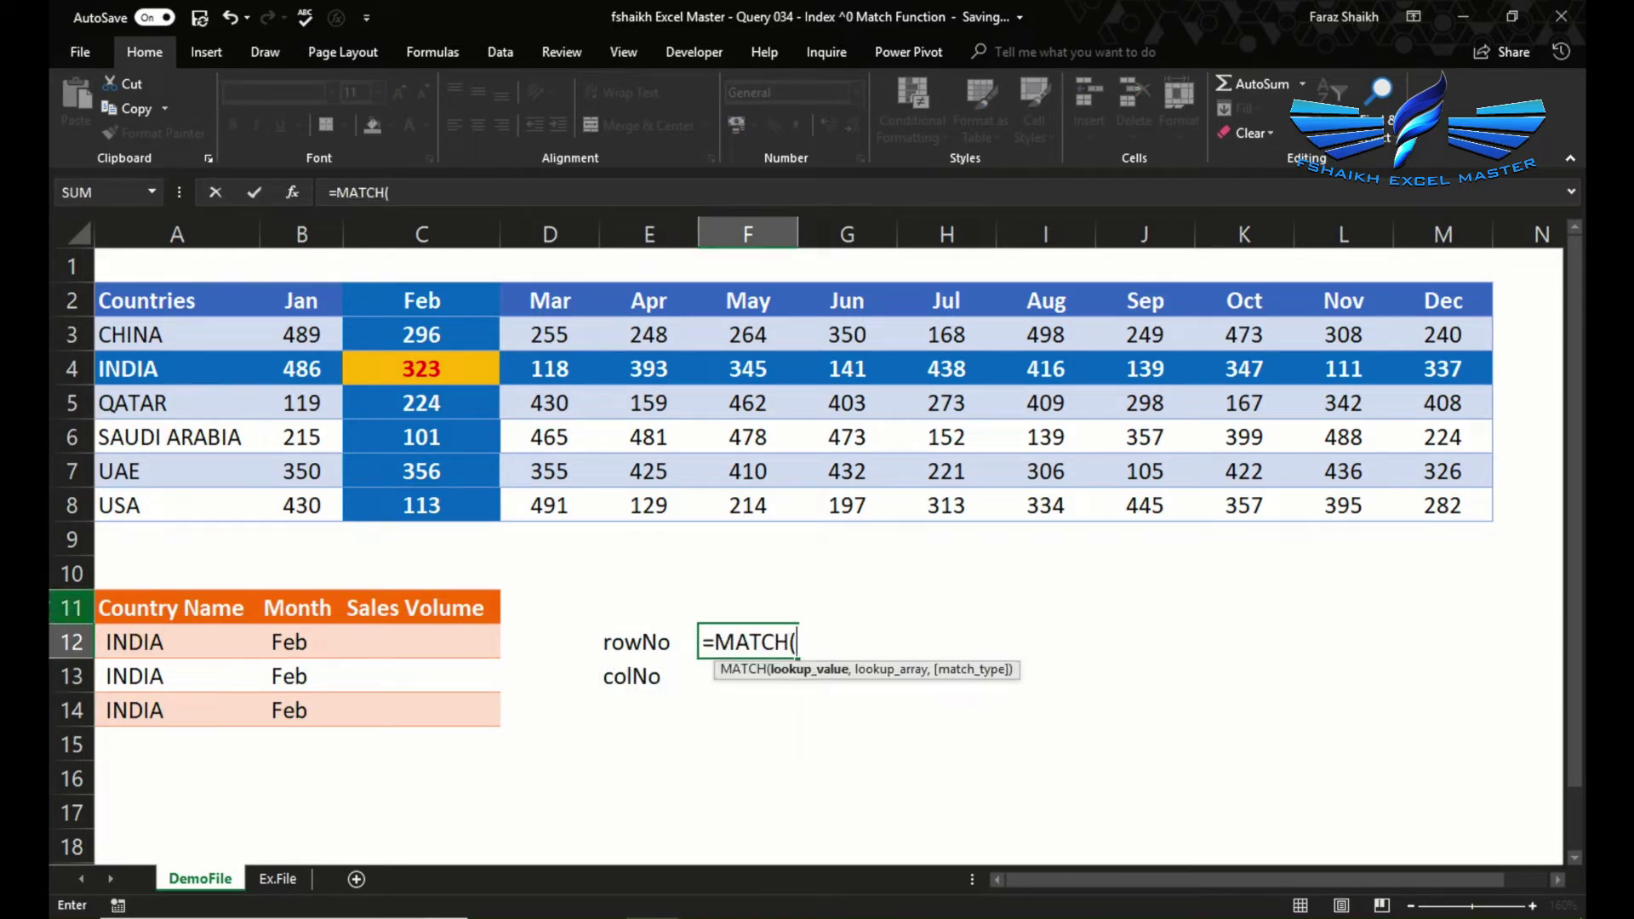
{"action": "left_click", "coordinate": [193, 649]}
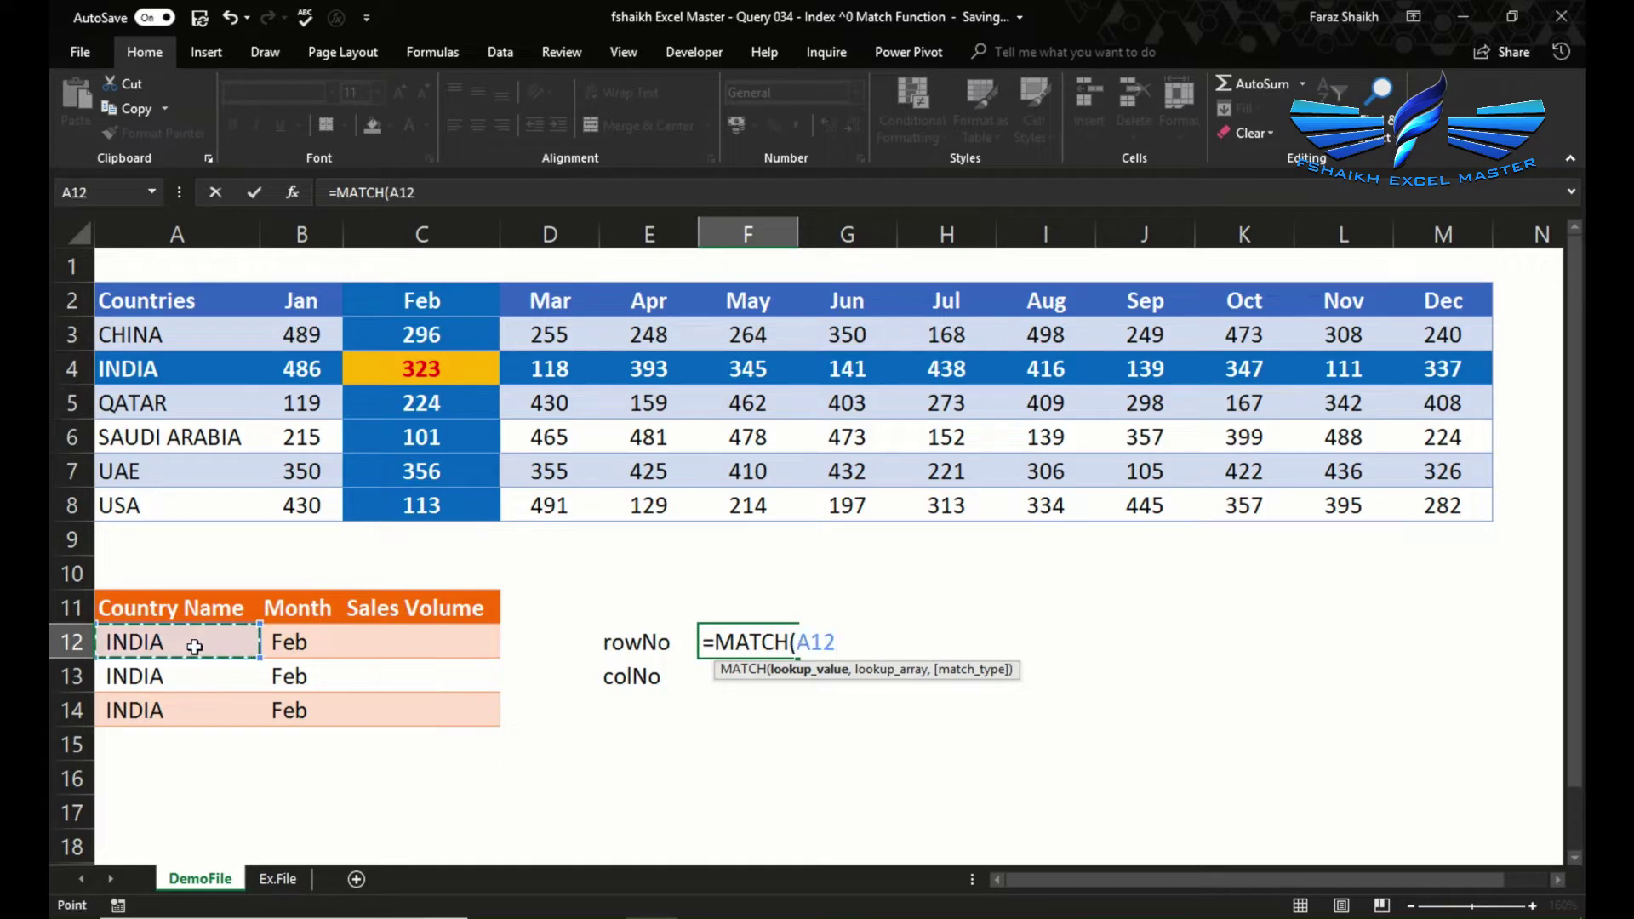
{"action": "type", "text": ","}
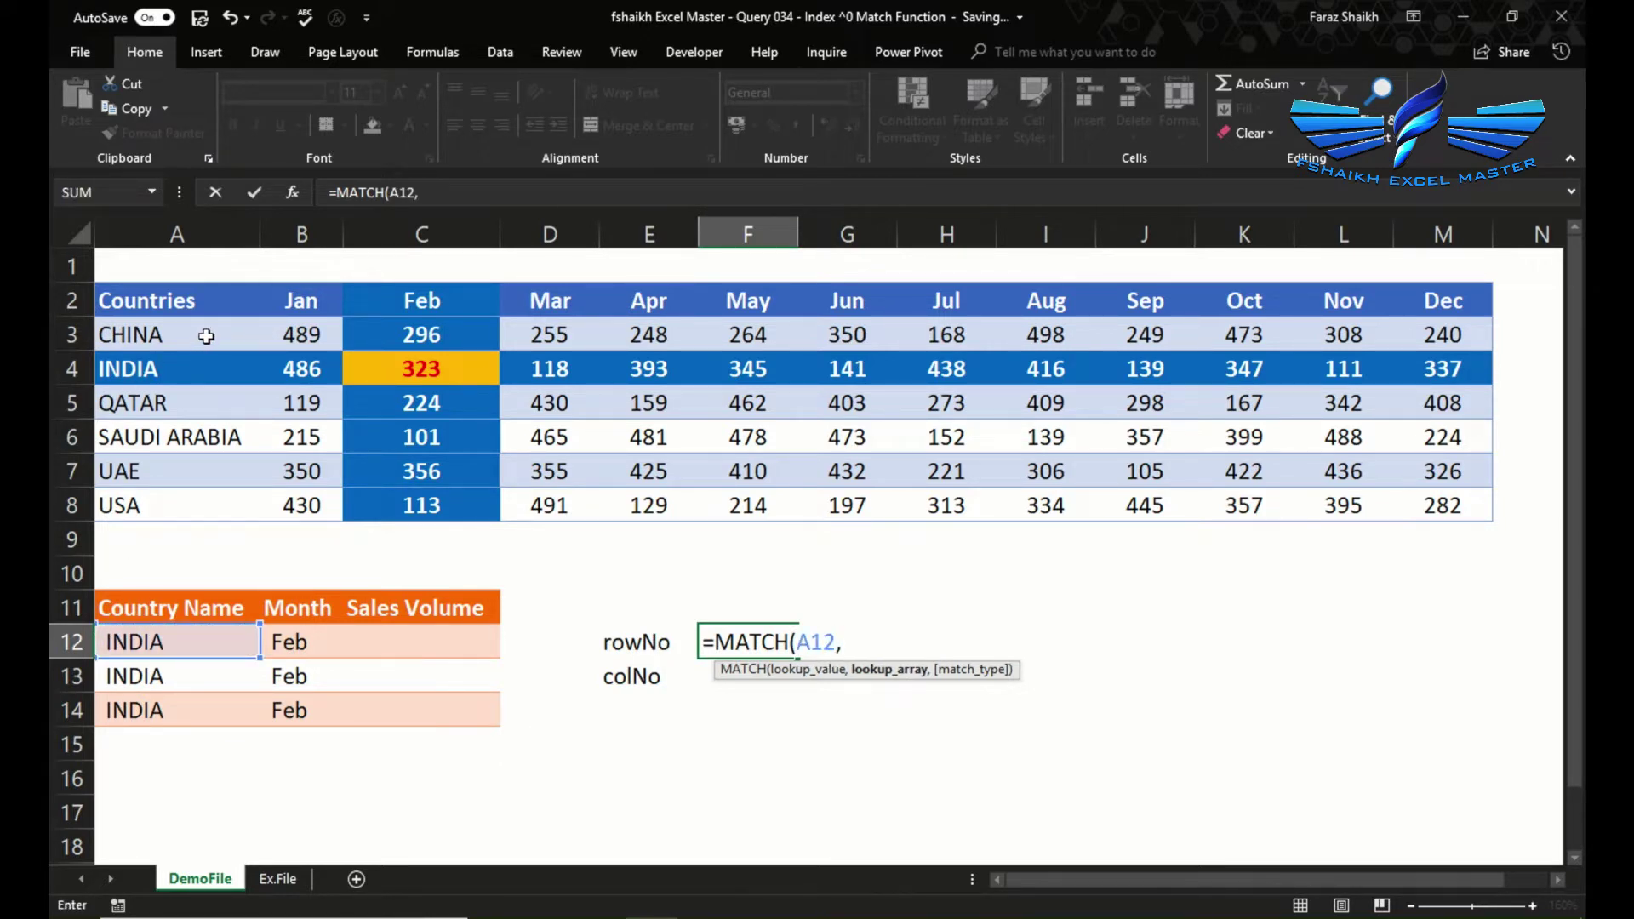
{"action": "left_click", "coordinate": [205, 337]}
{"action": "left_click_drag", "start_coordinate": [205, 337], "coordinate": [193, 502]}
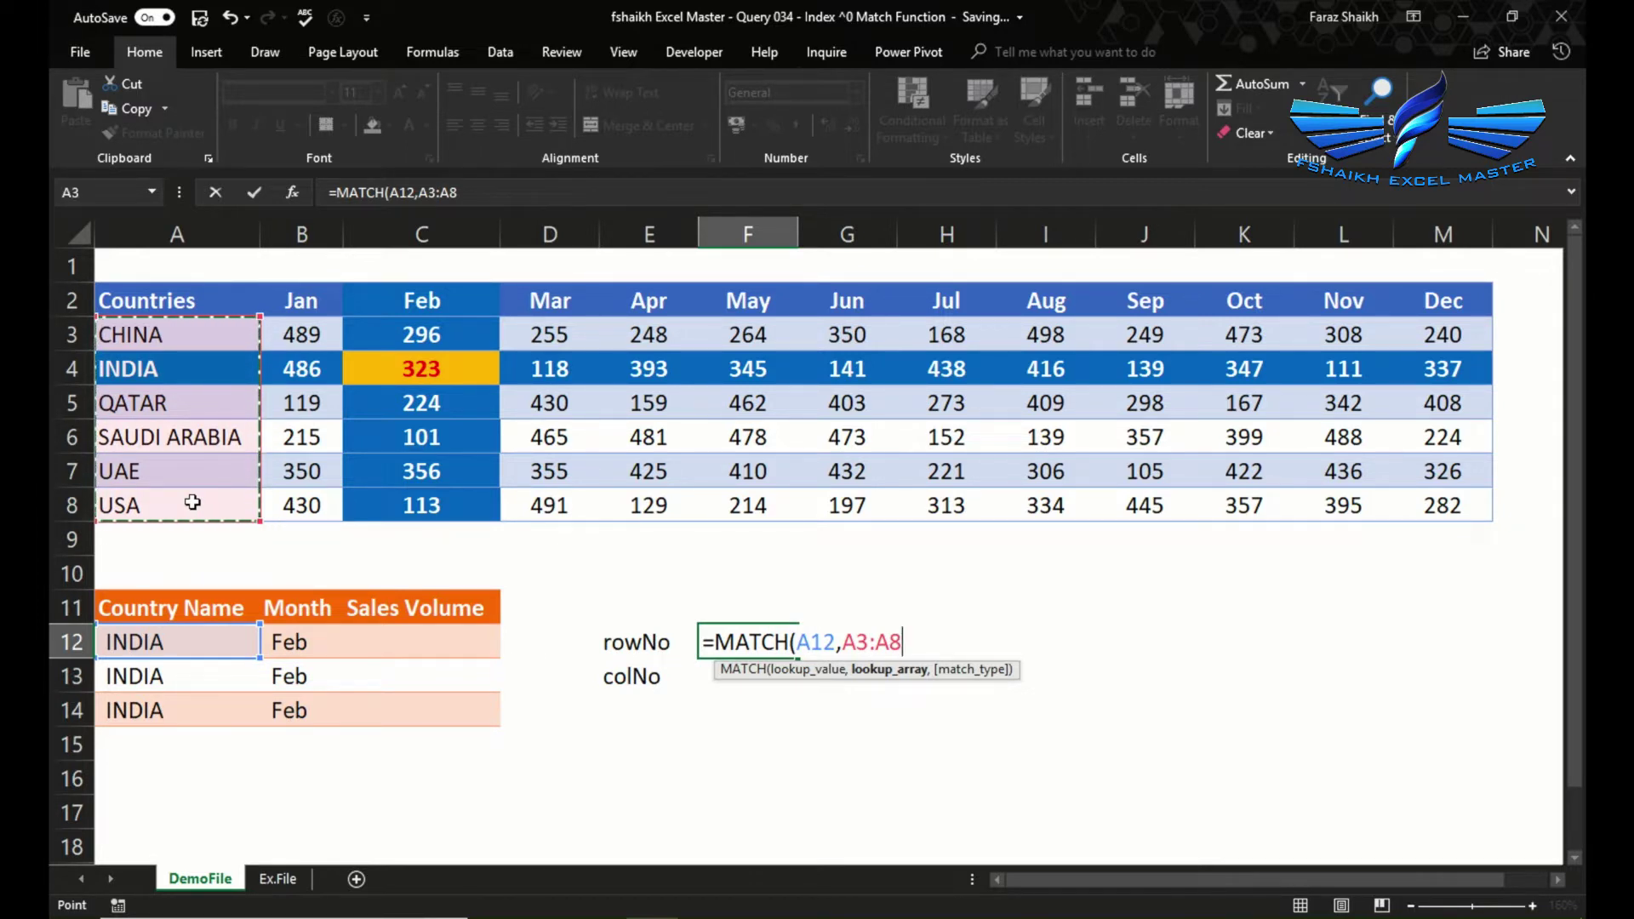
{"action": "key", "text": "F4"}
{"action": "type", "text": ","}
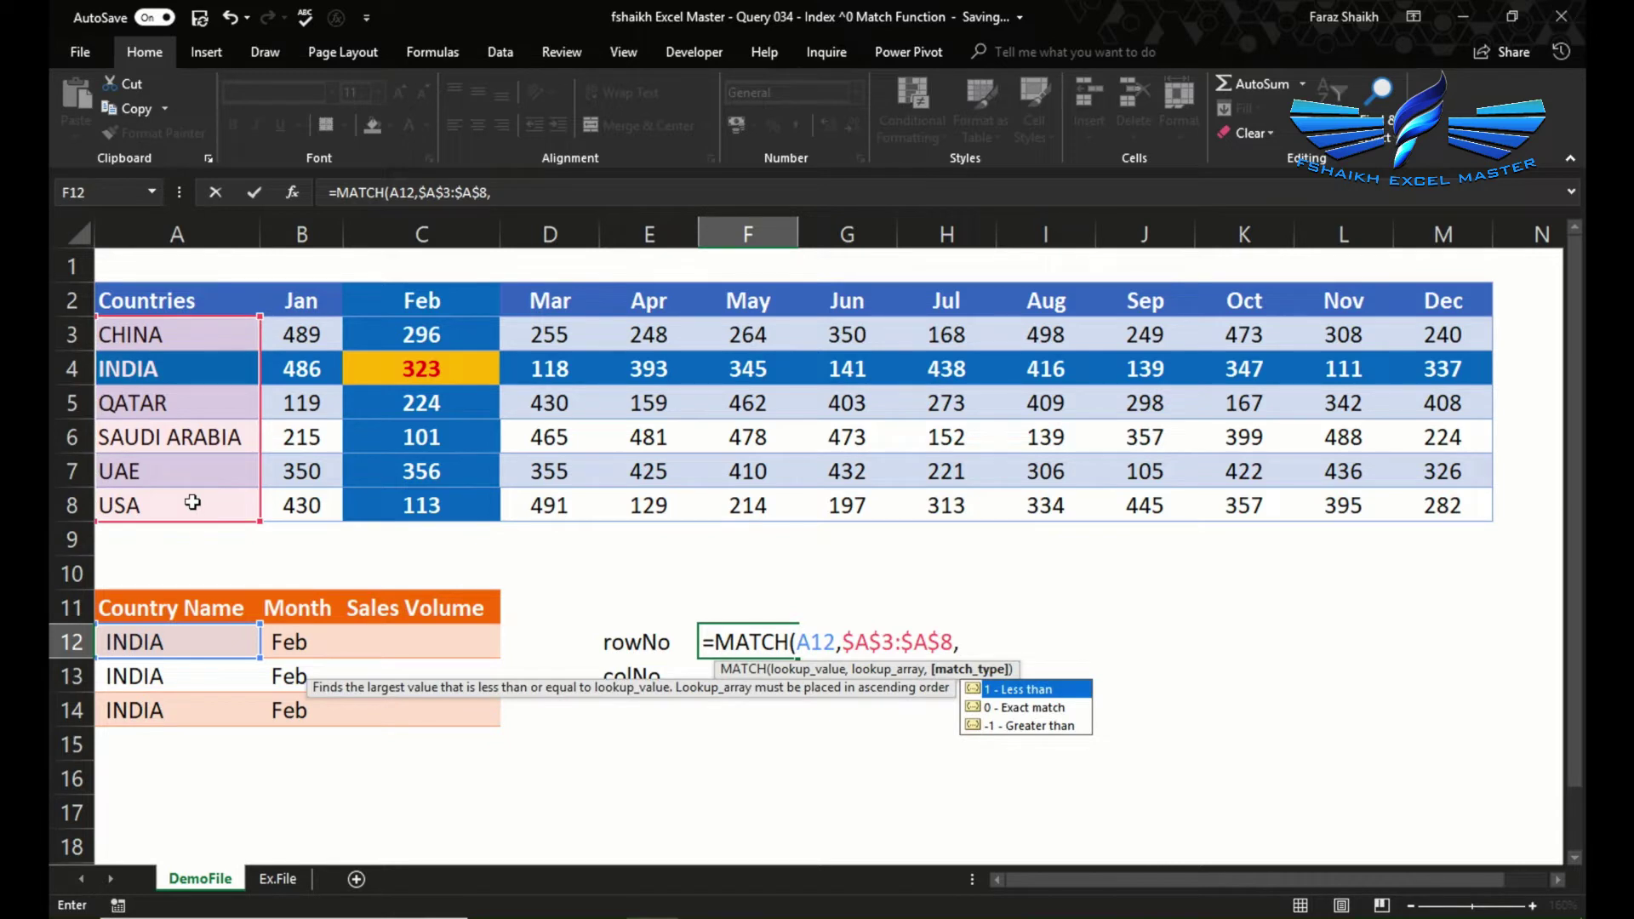
{"action": "key", "text": "Down"}
{"action": "key", "text": "Tab"}
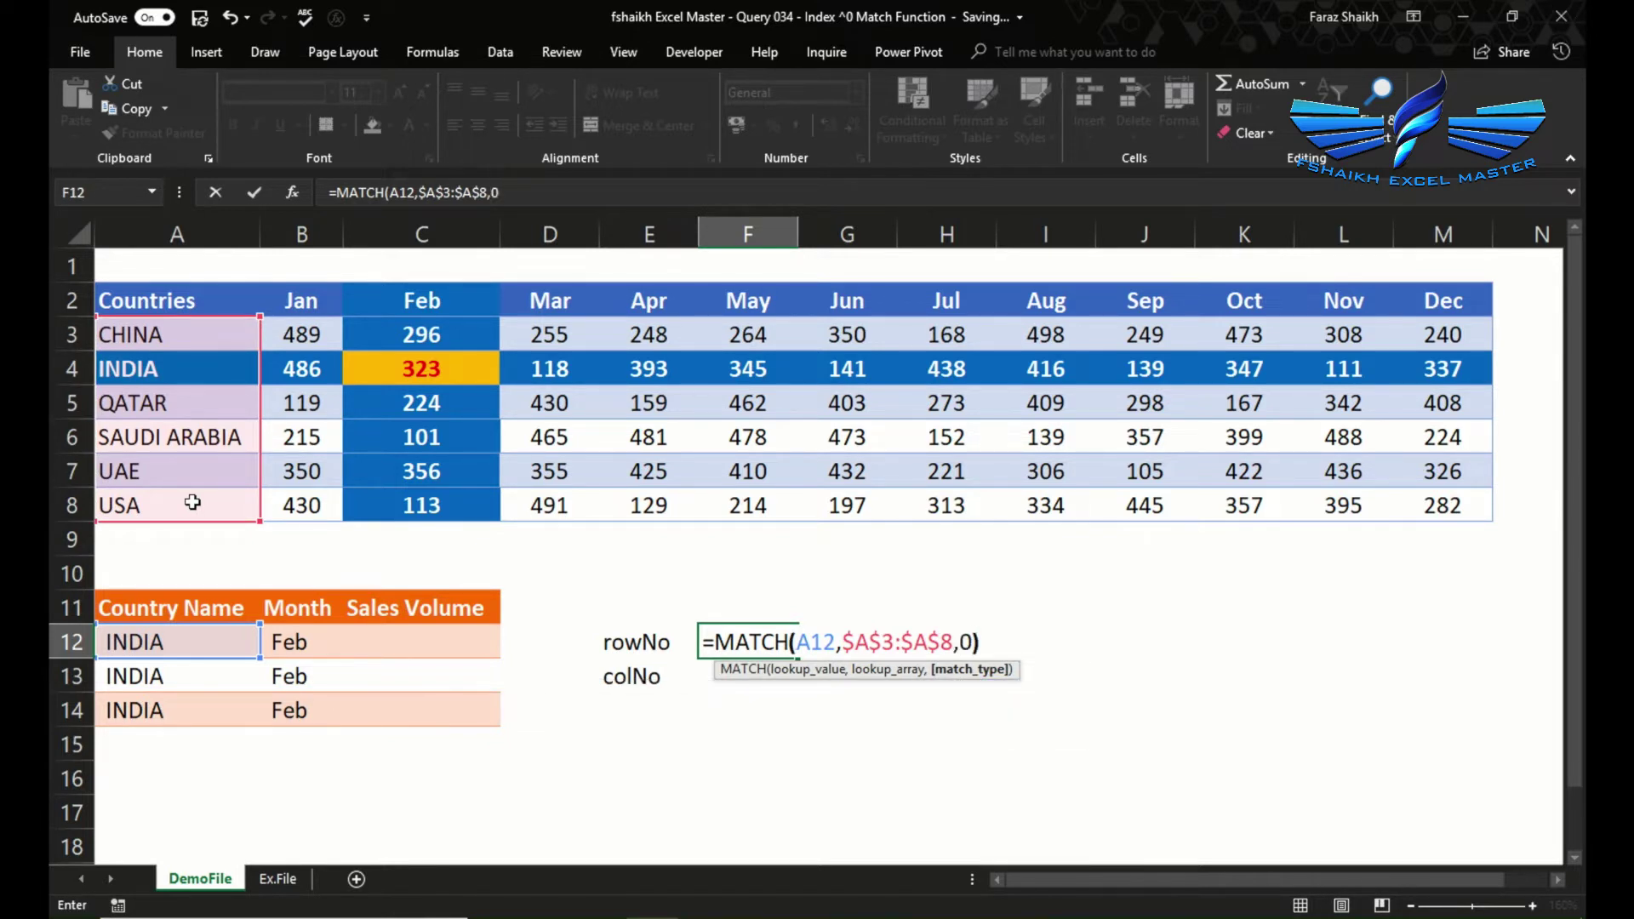
{"action": "type", "text": ")"}
{"action": "key", "text": "Return"}
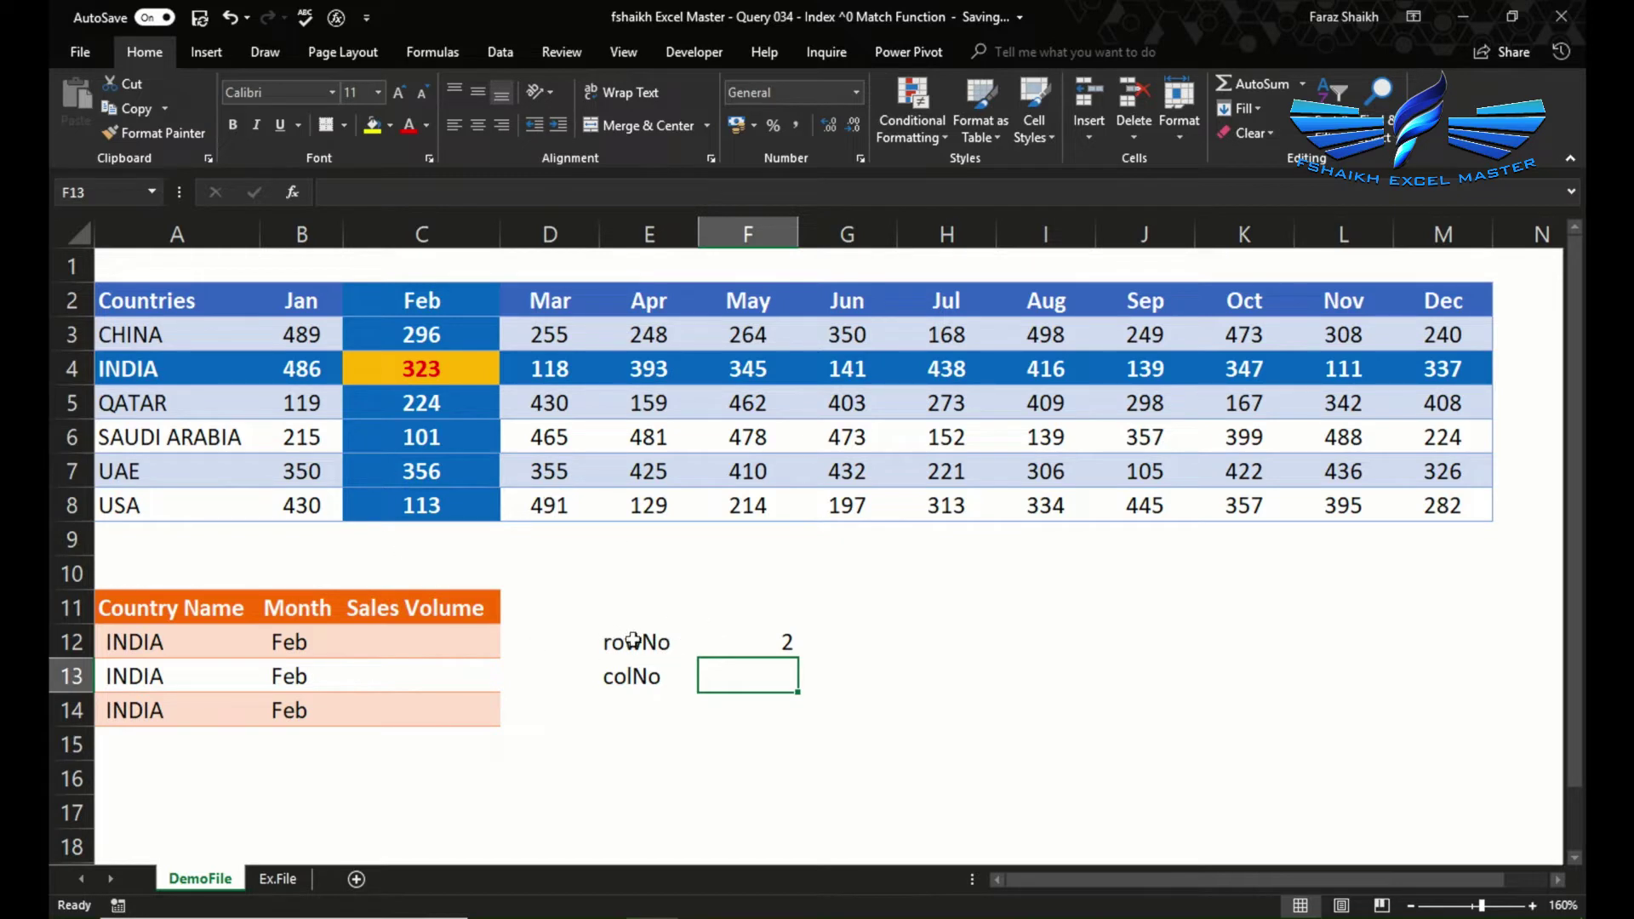
Enter =MATCH(B12,$B$2:$M$2,0) beside colNo to find the month's column position
{"action": "left_click", "coordinate": [782, 643]}
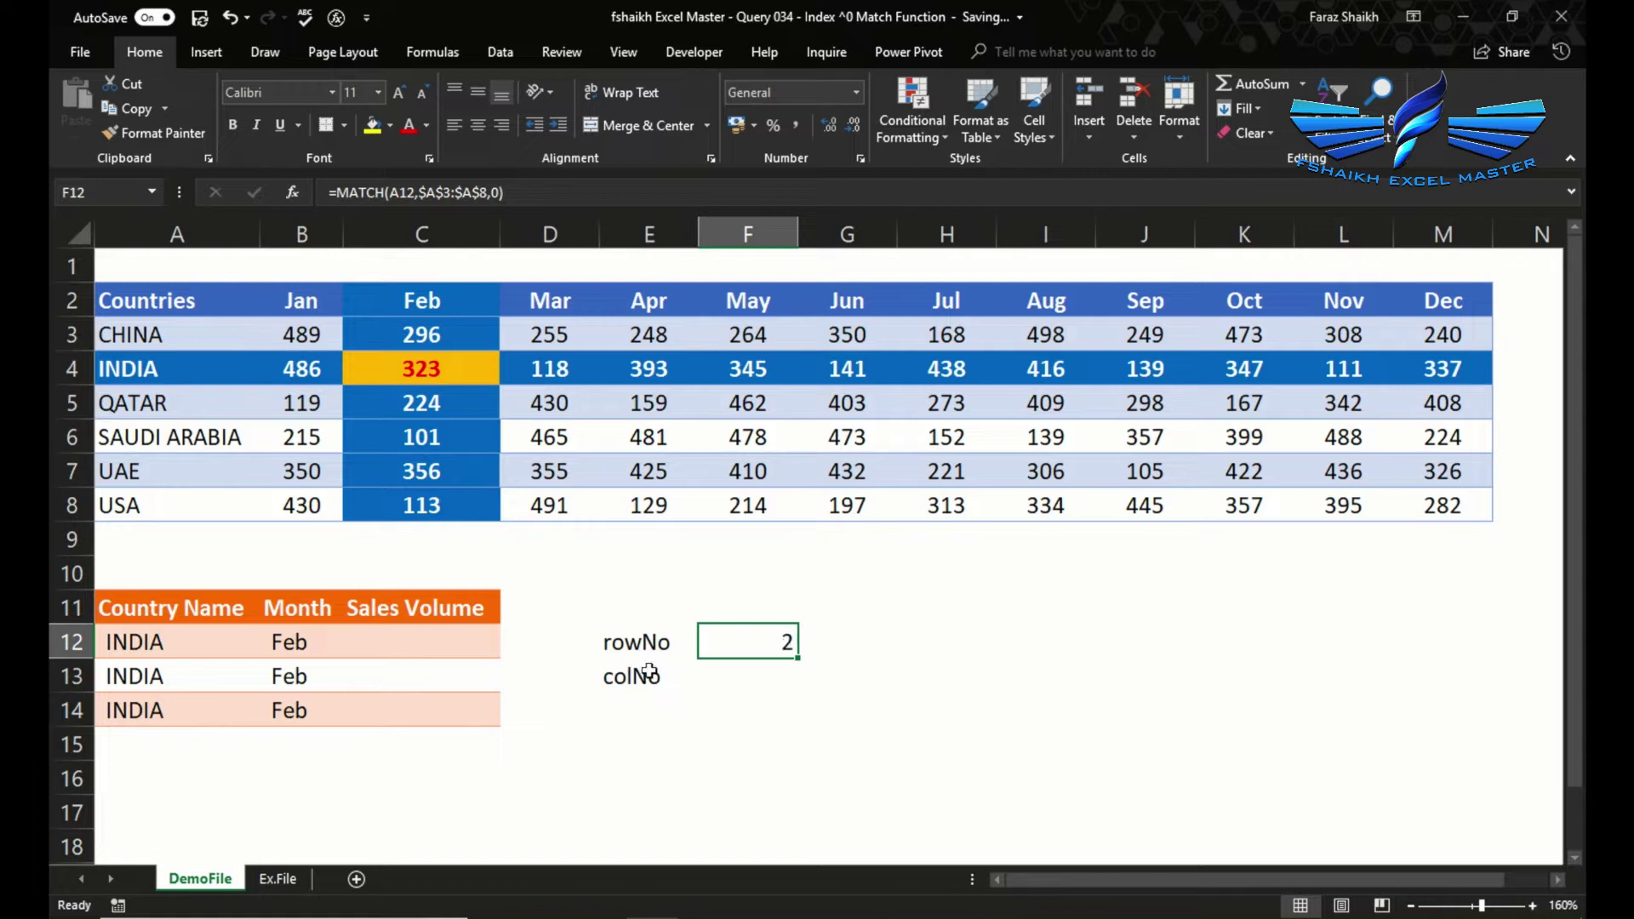
{"action": "left_click", "coordinate": [745, 681]}
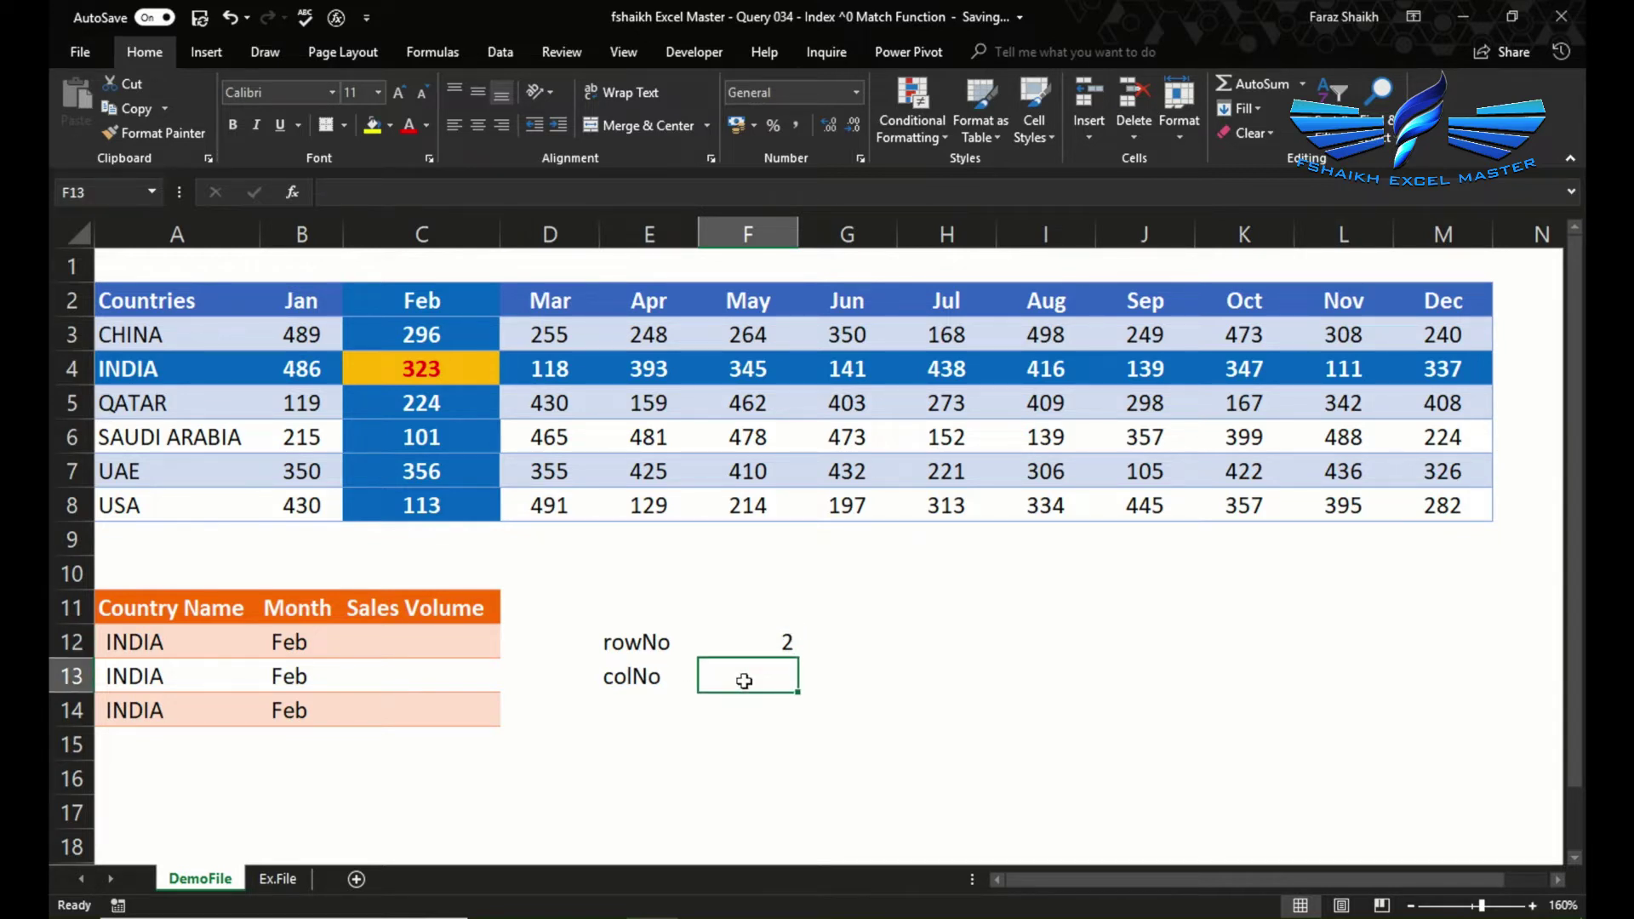
{"action": "type", "text": "=ma"}
{"action": "key", "text": "Tab"}
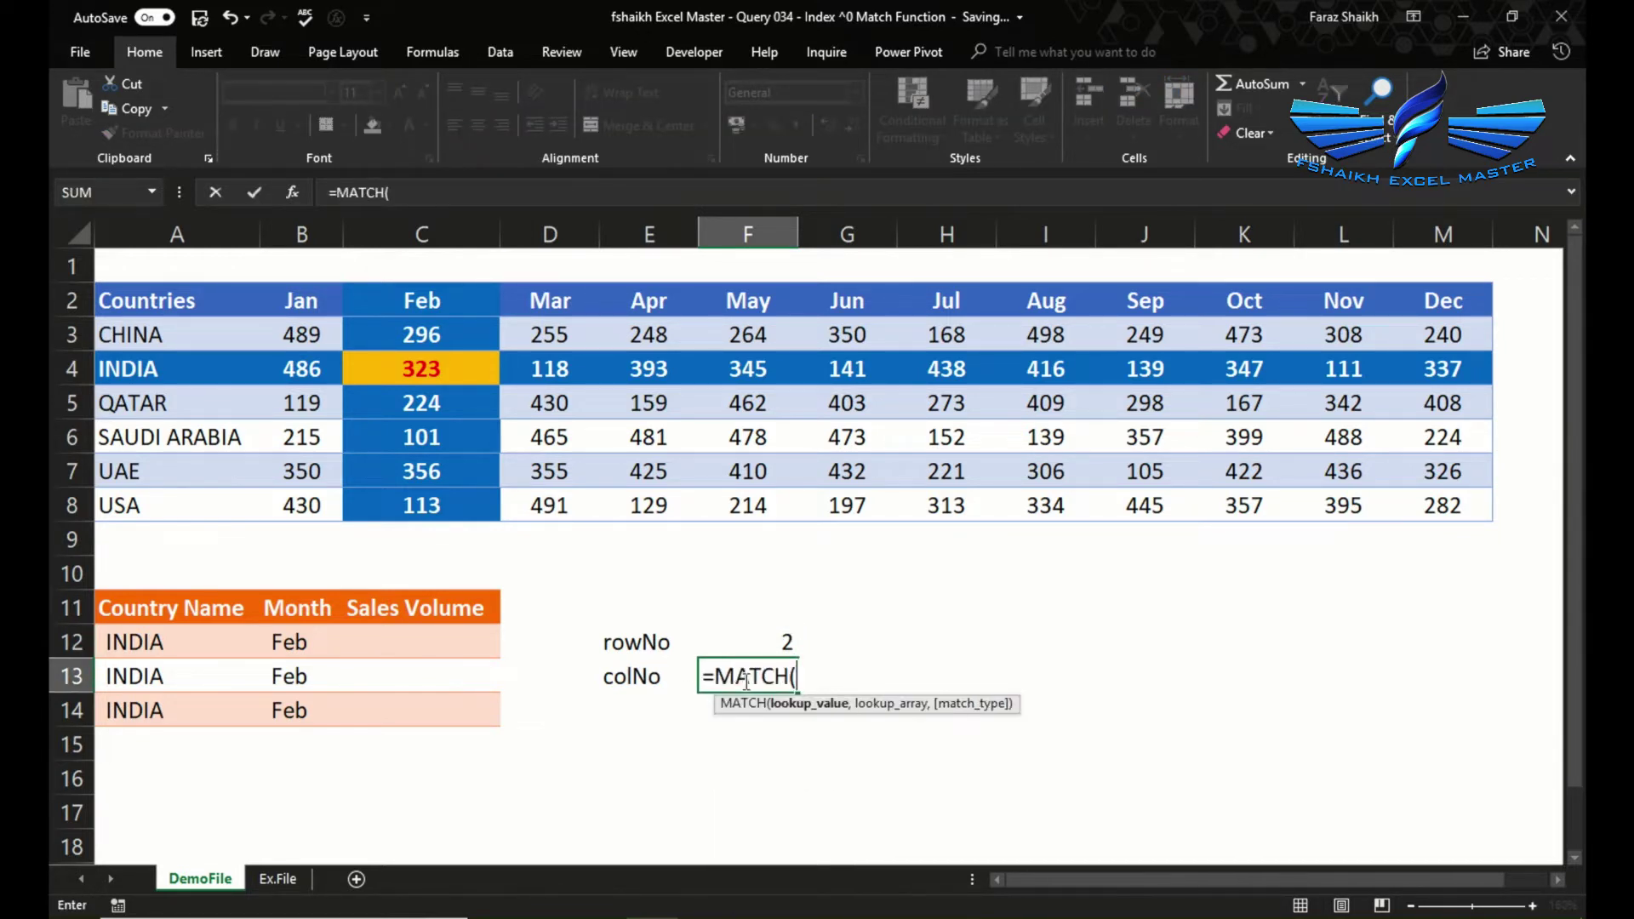
{"action": "left_click", "coordinate": [293, 644]}
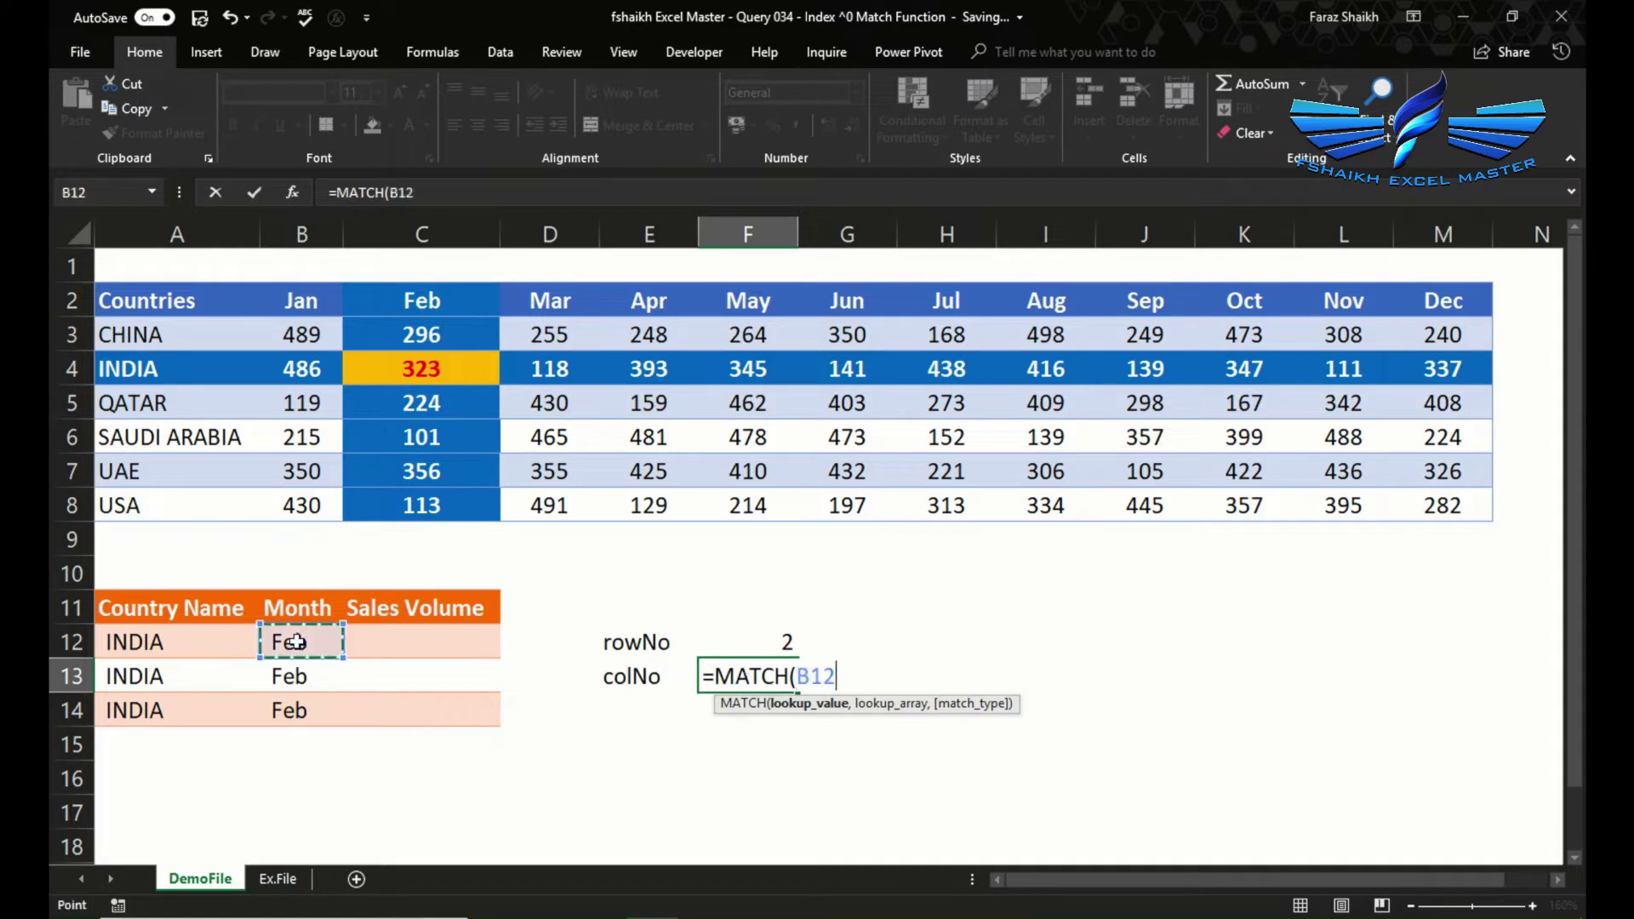
{"action": "type", "text": ","}
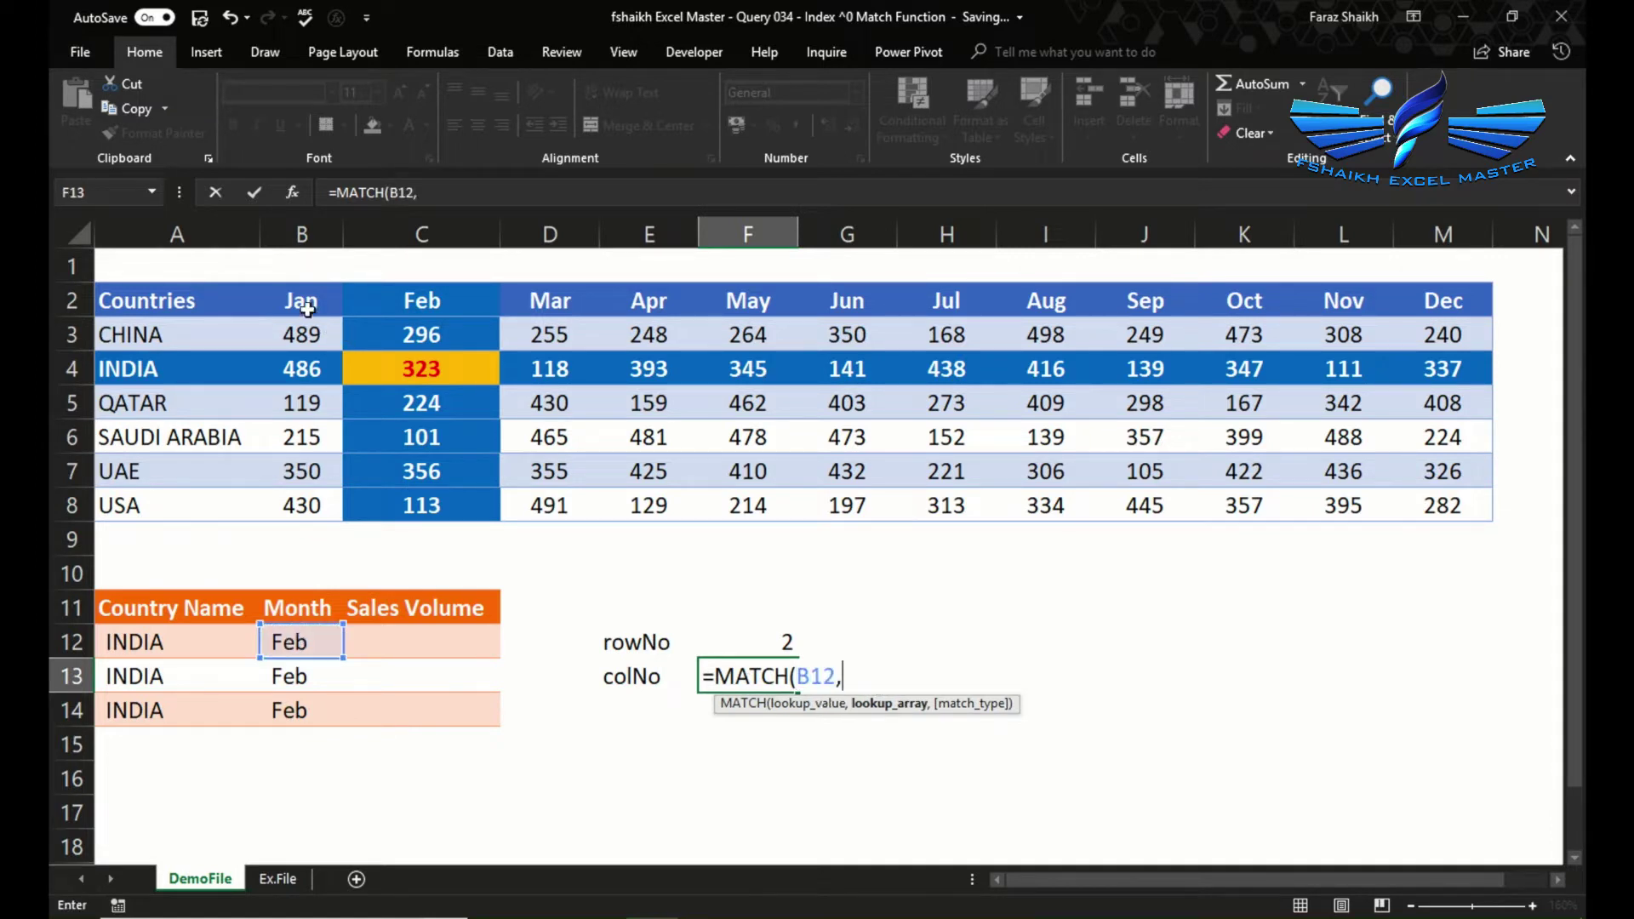
{"action": "left_click_drag", "start_coordinate": [308, 309], "coordinate": [1456, 308]}
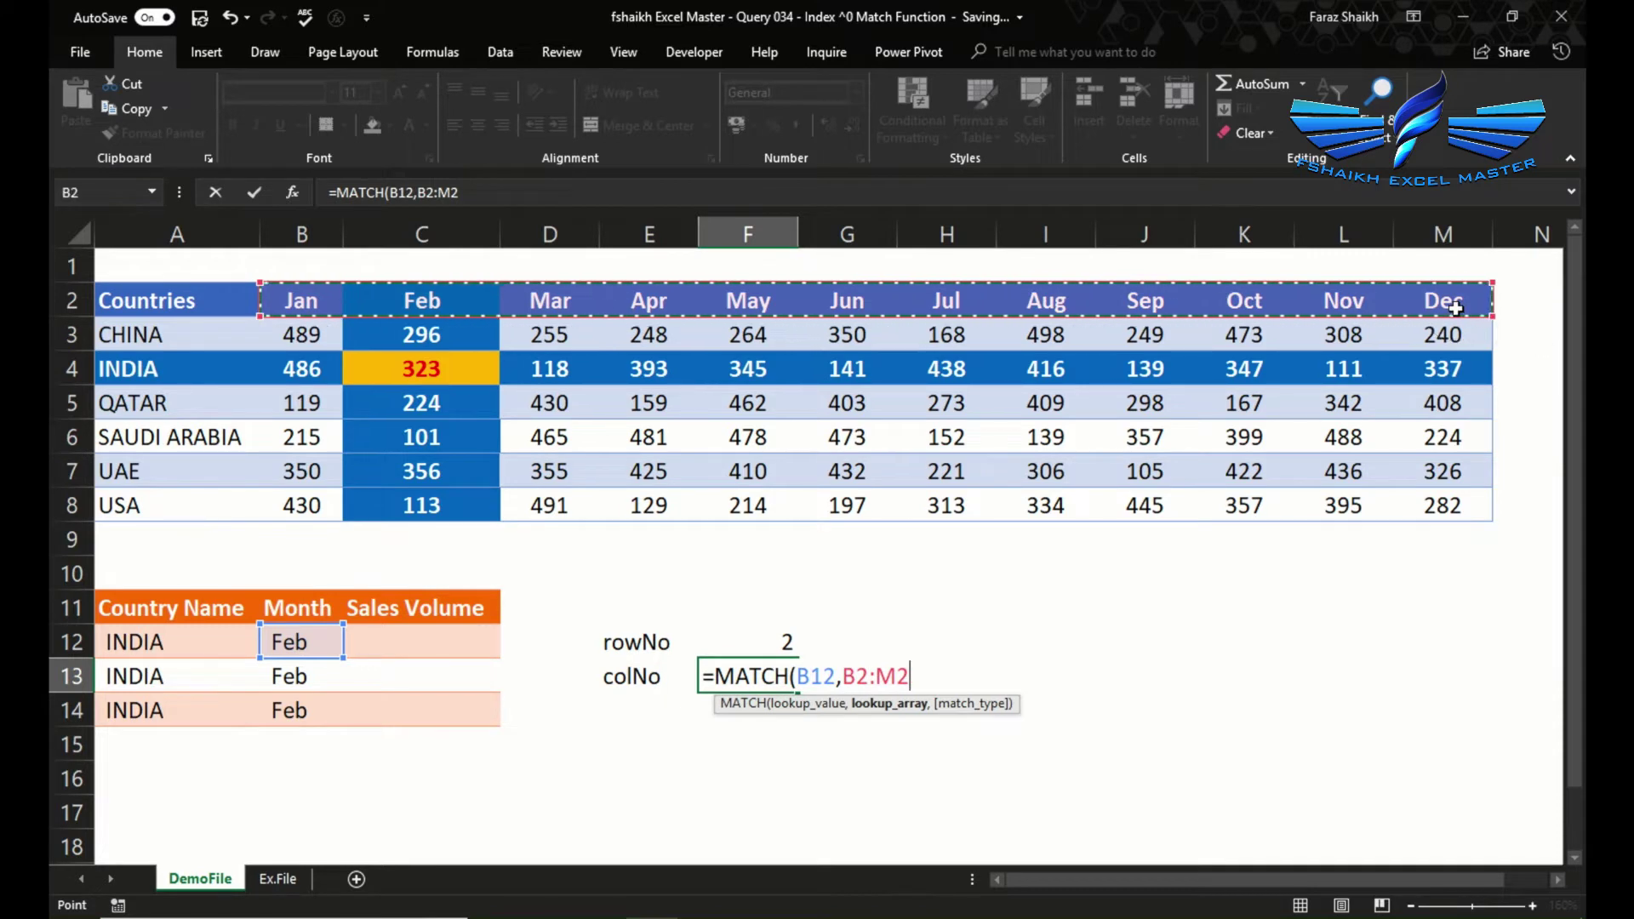
{"action": "key", "text": "F4"}
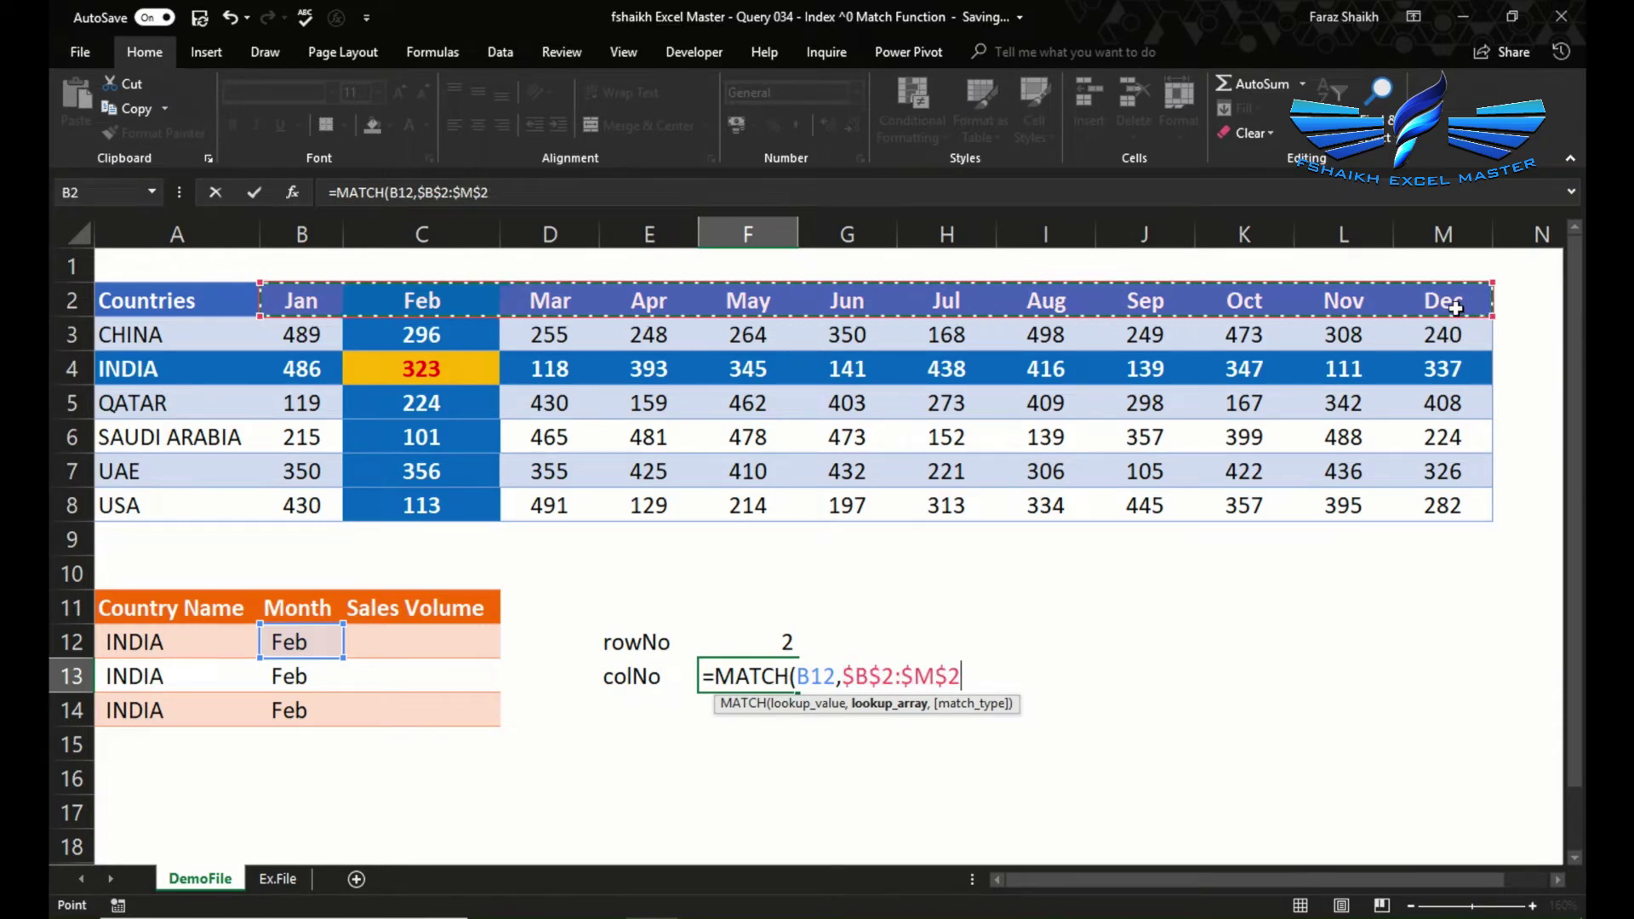
{"action": "type", "text": ","}
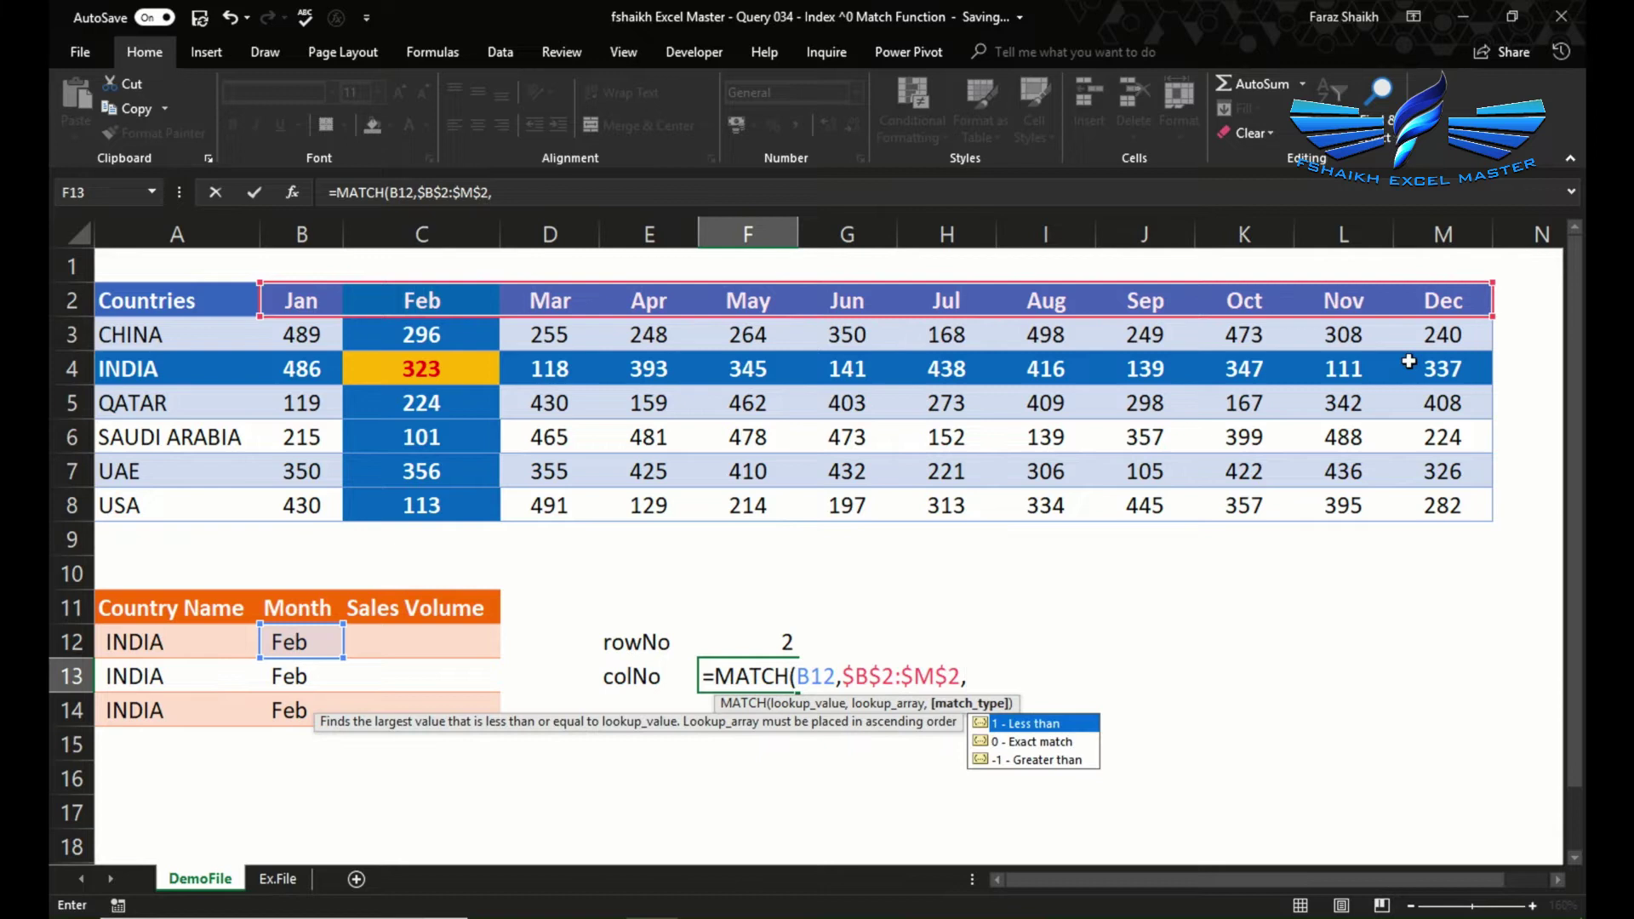
{"action": "type", "text": "0)"}
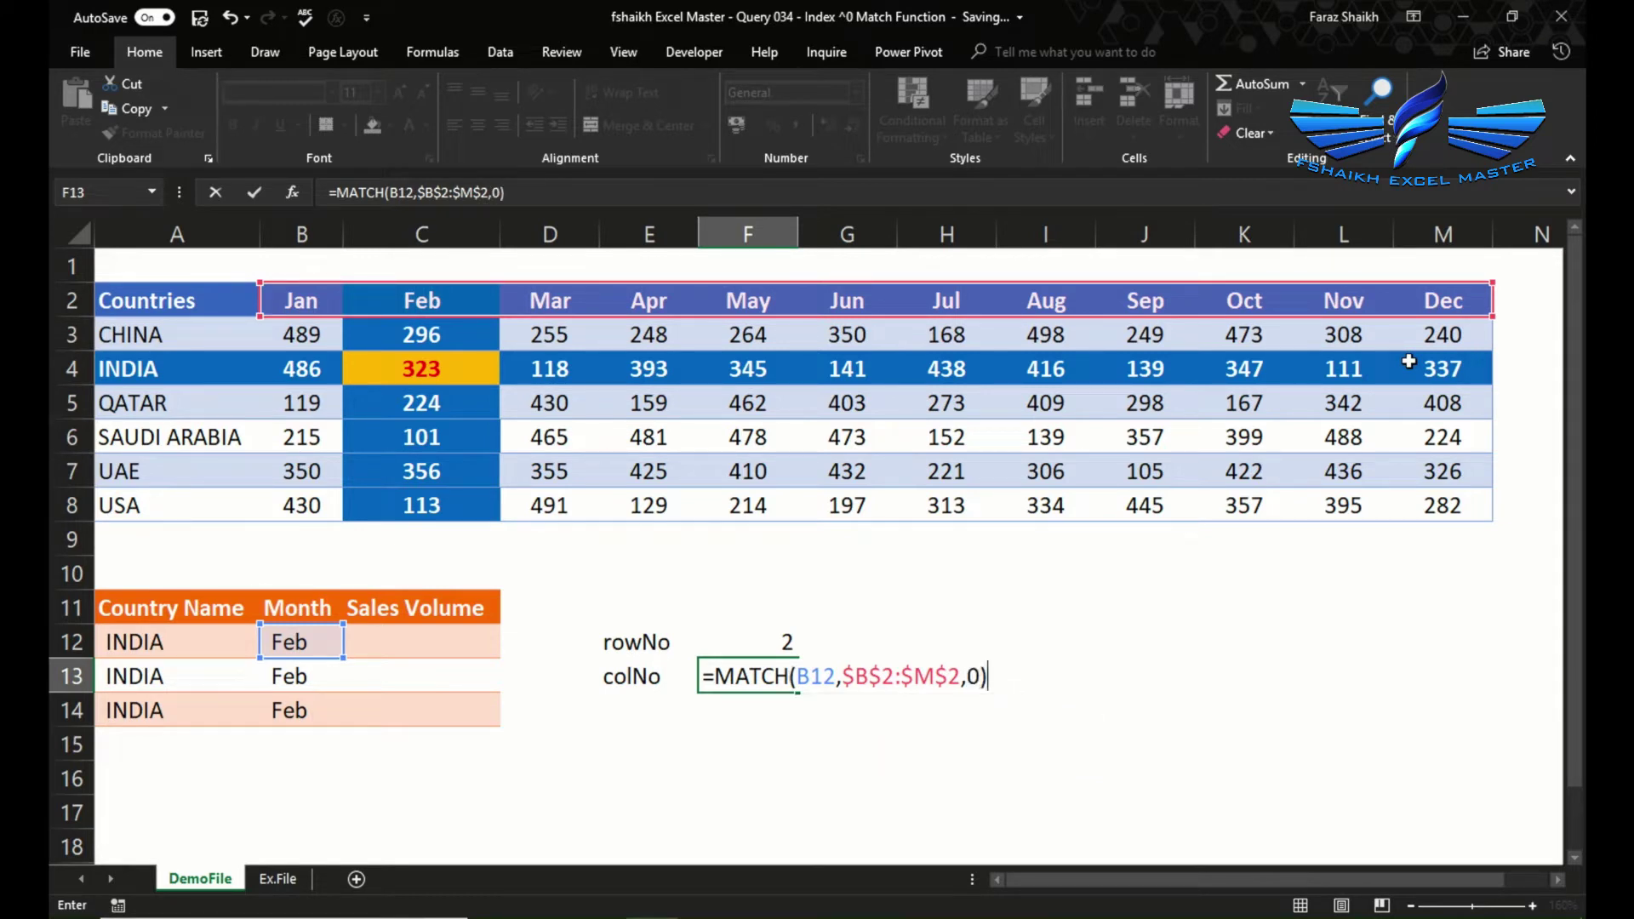
{"action": "key", "text": "Return"}
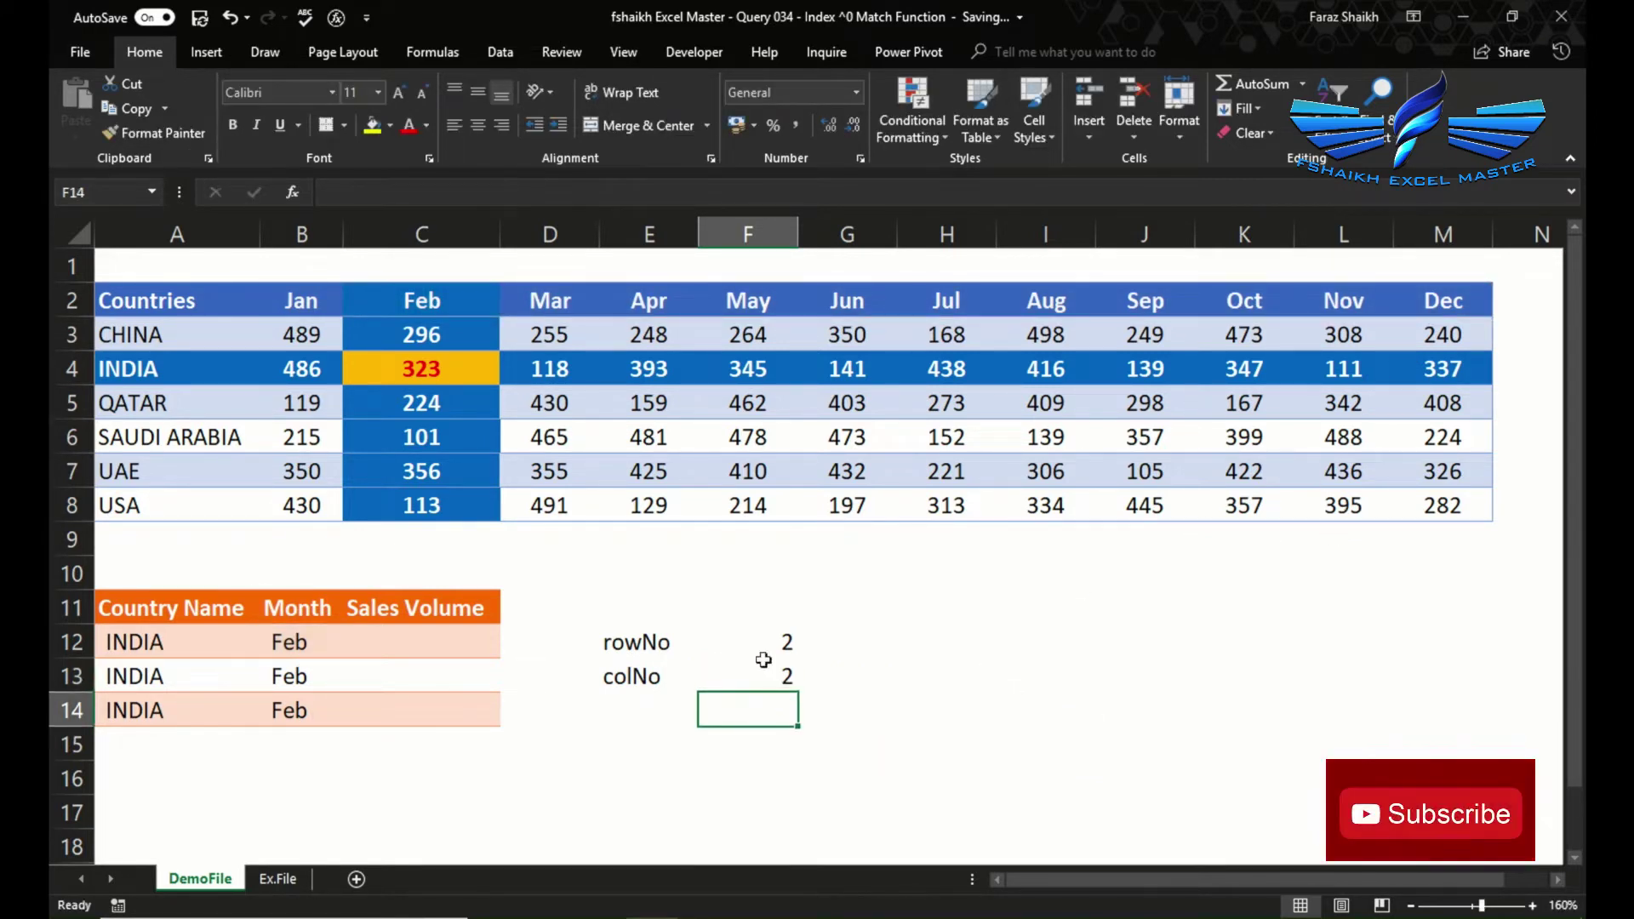
Switch B12's month to Mar so colNo returns 3
{"action": "left_click", "coordinate": [725, 688]}
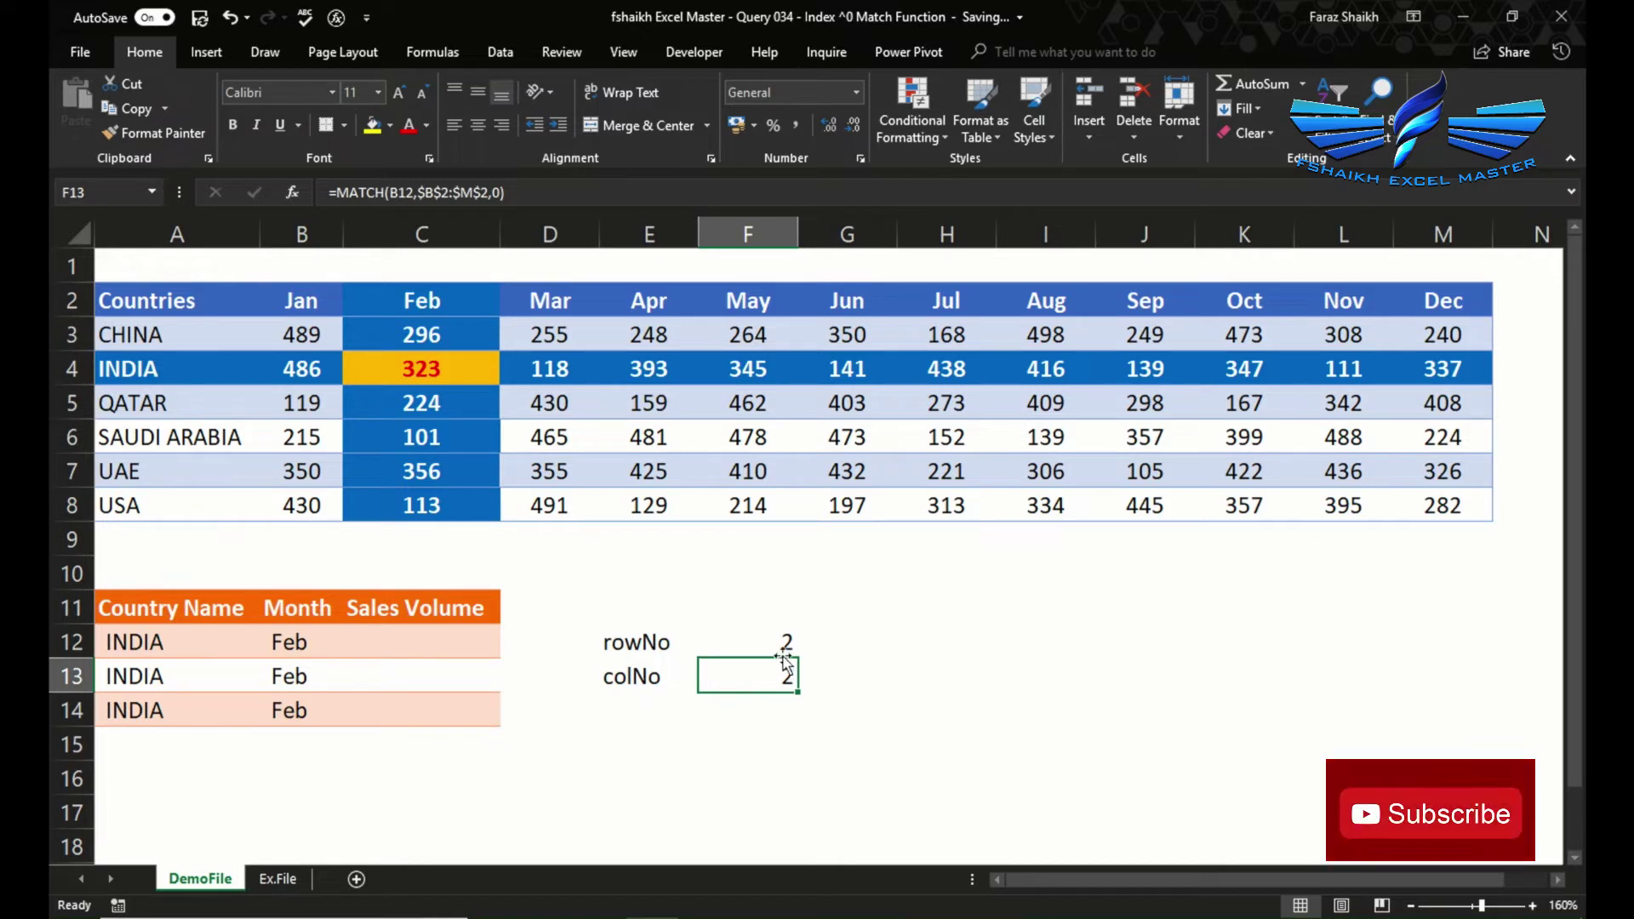
{"action": "left_click", "coordinate": [312, 289]}
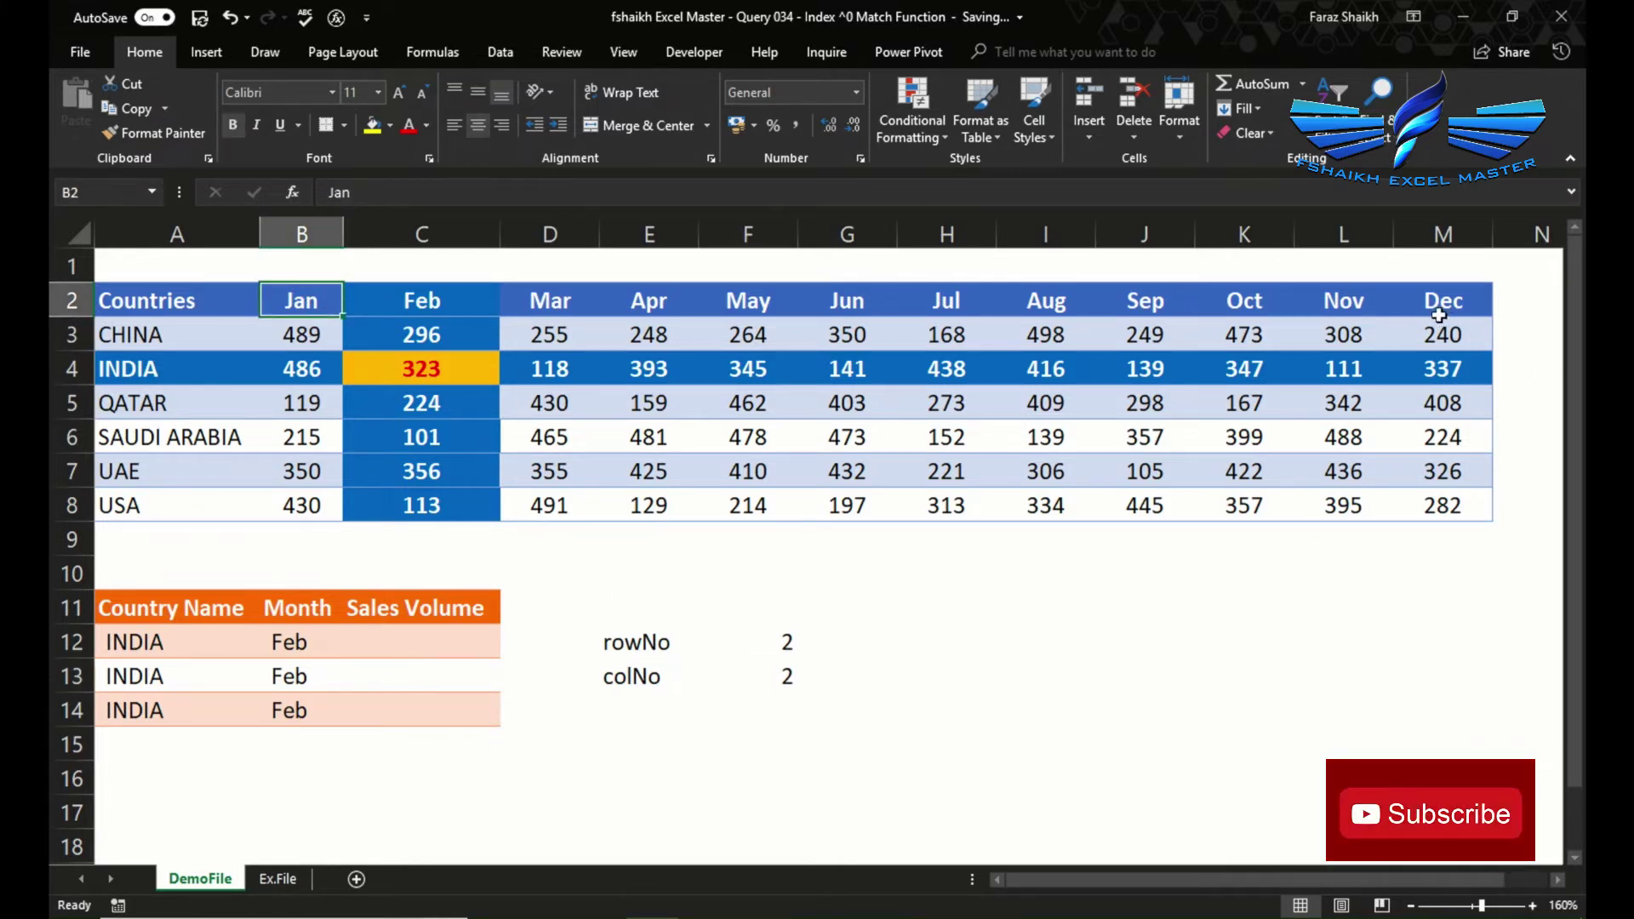
{"action": "left_click", "coordinate": [783, 673]}
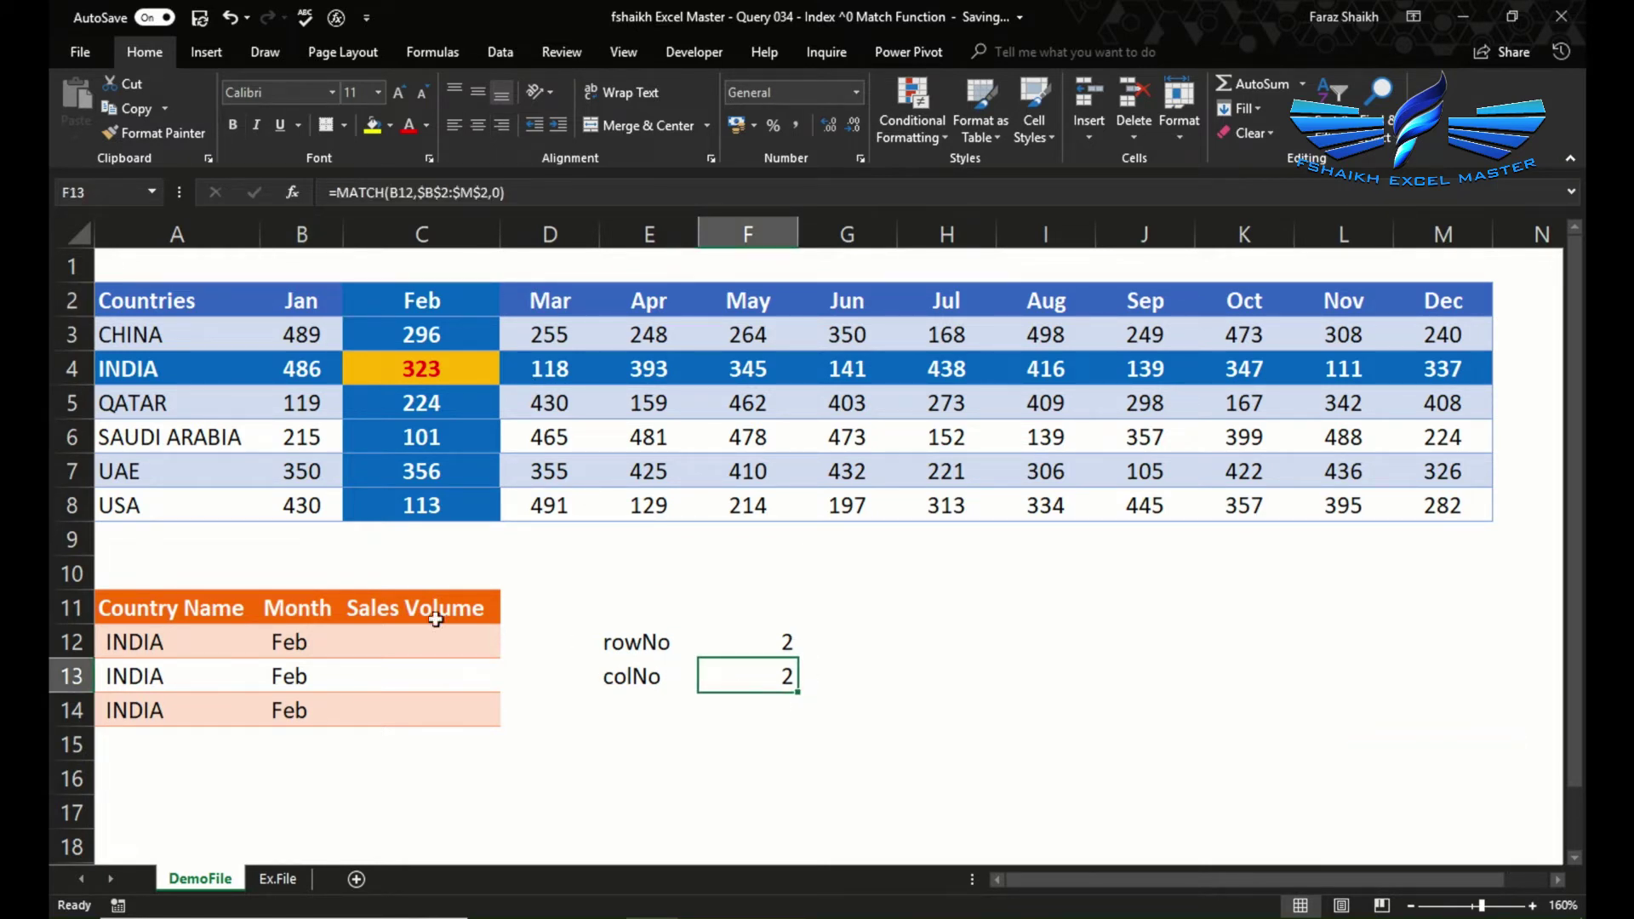
{"action": "left_click", "coordinate": [274, 636]}
{"action": "left_click", "coordinate": [353, 647]}
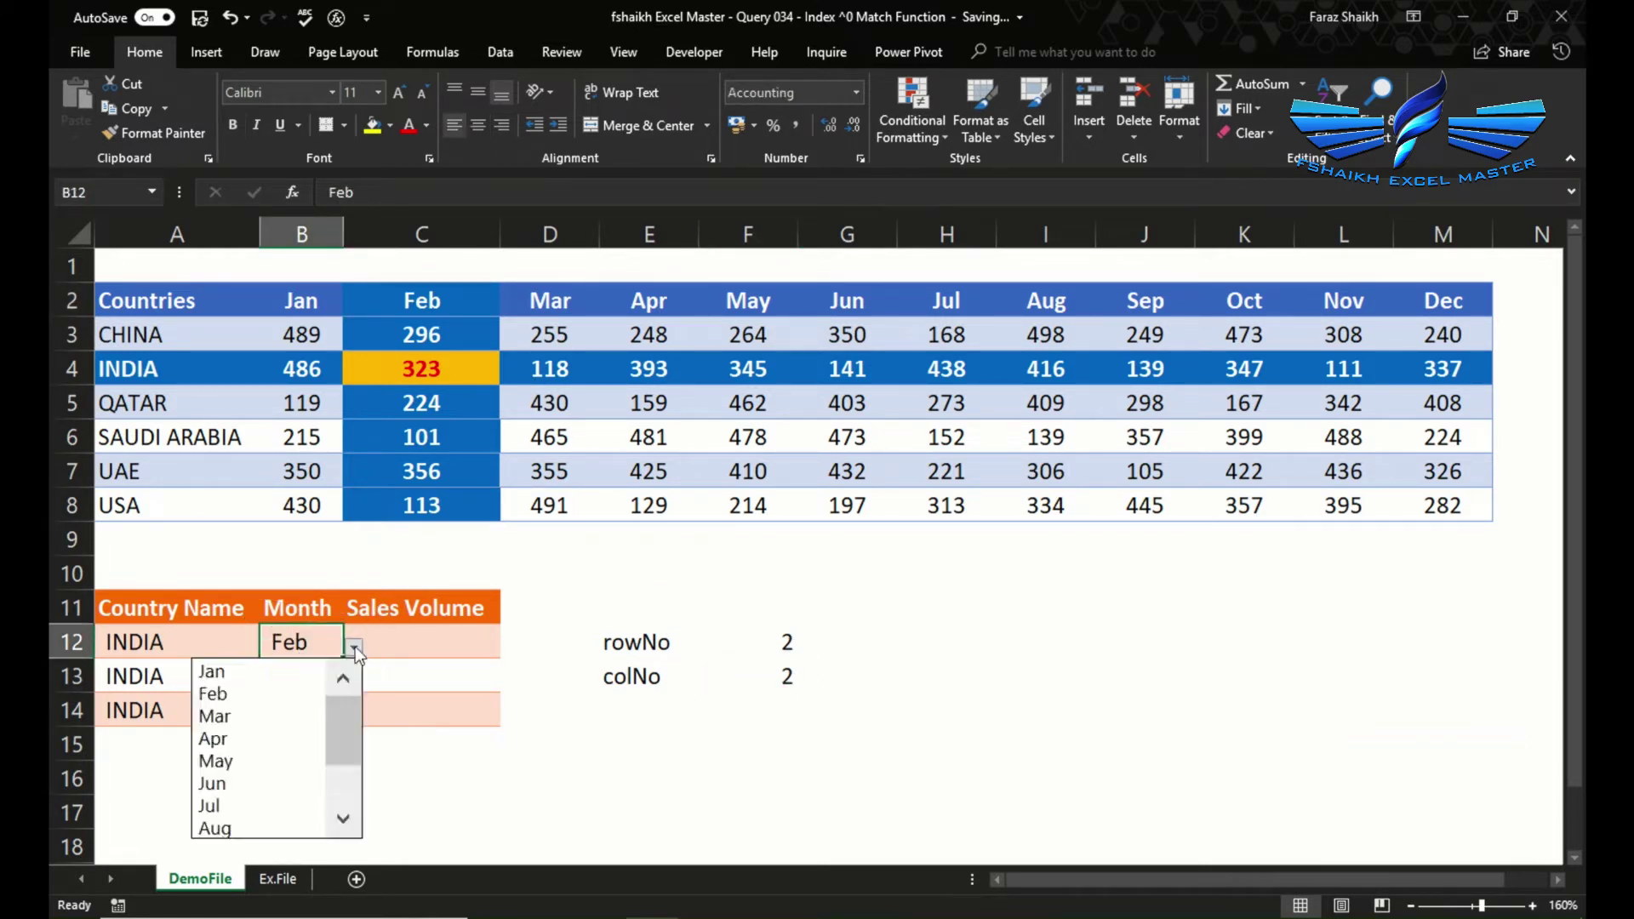
{"action": "left_click", "coordinate": [293, 725]}
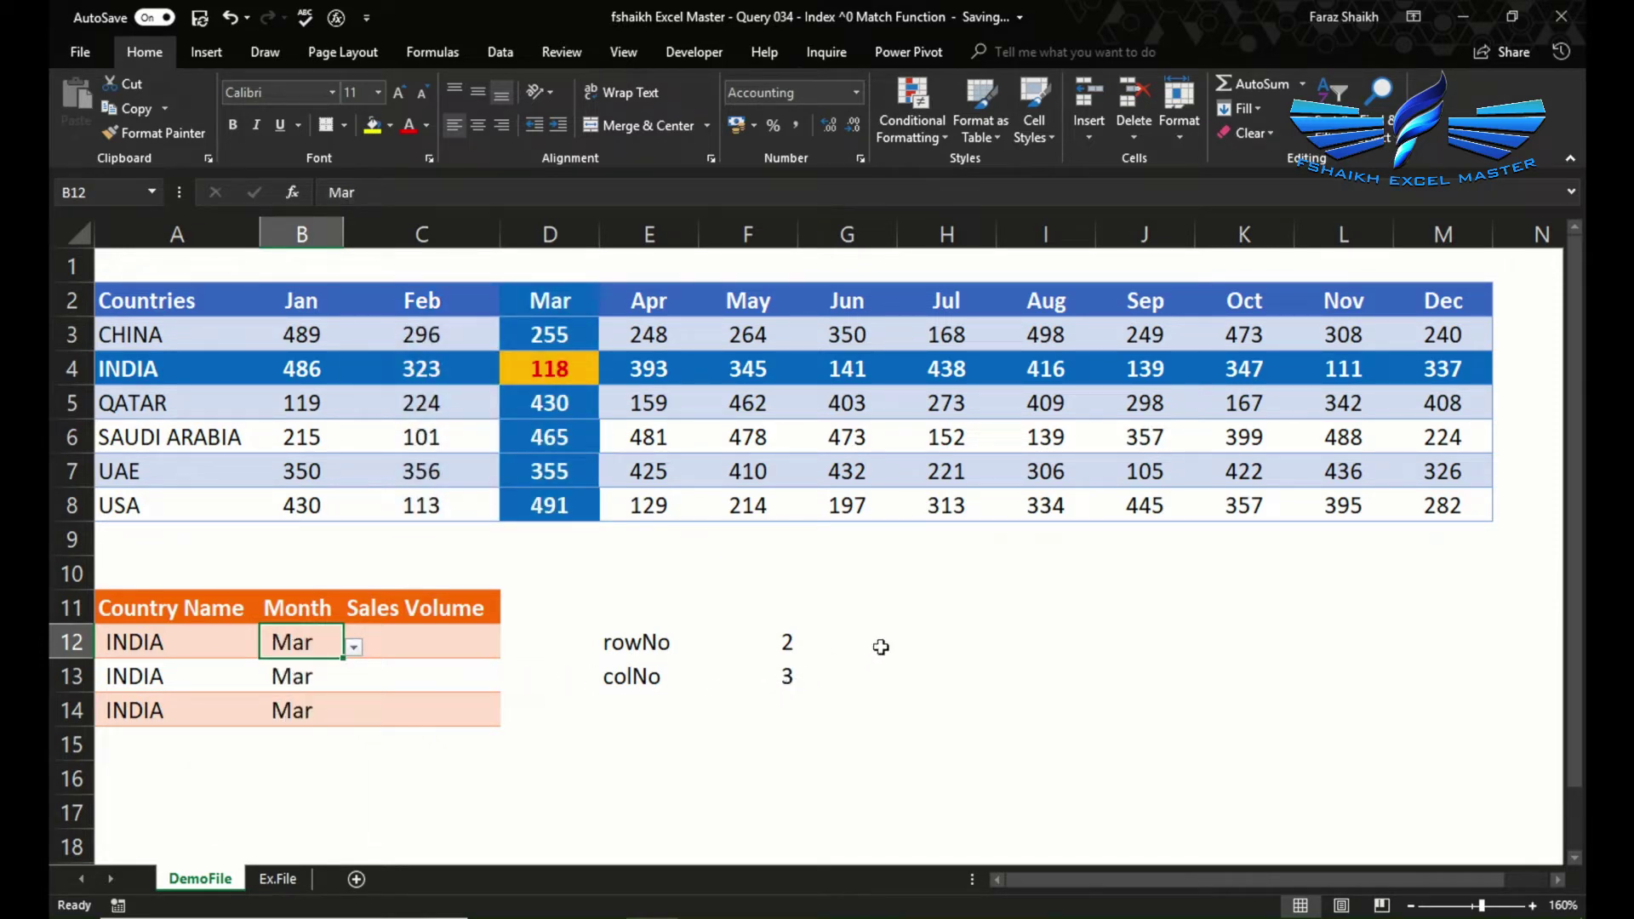
{"action": "left_click", "coordinate": [846, 640]}
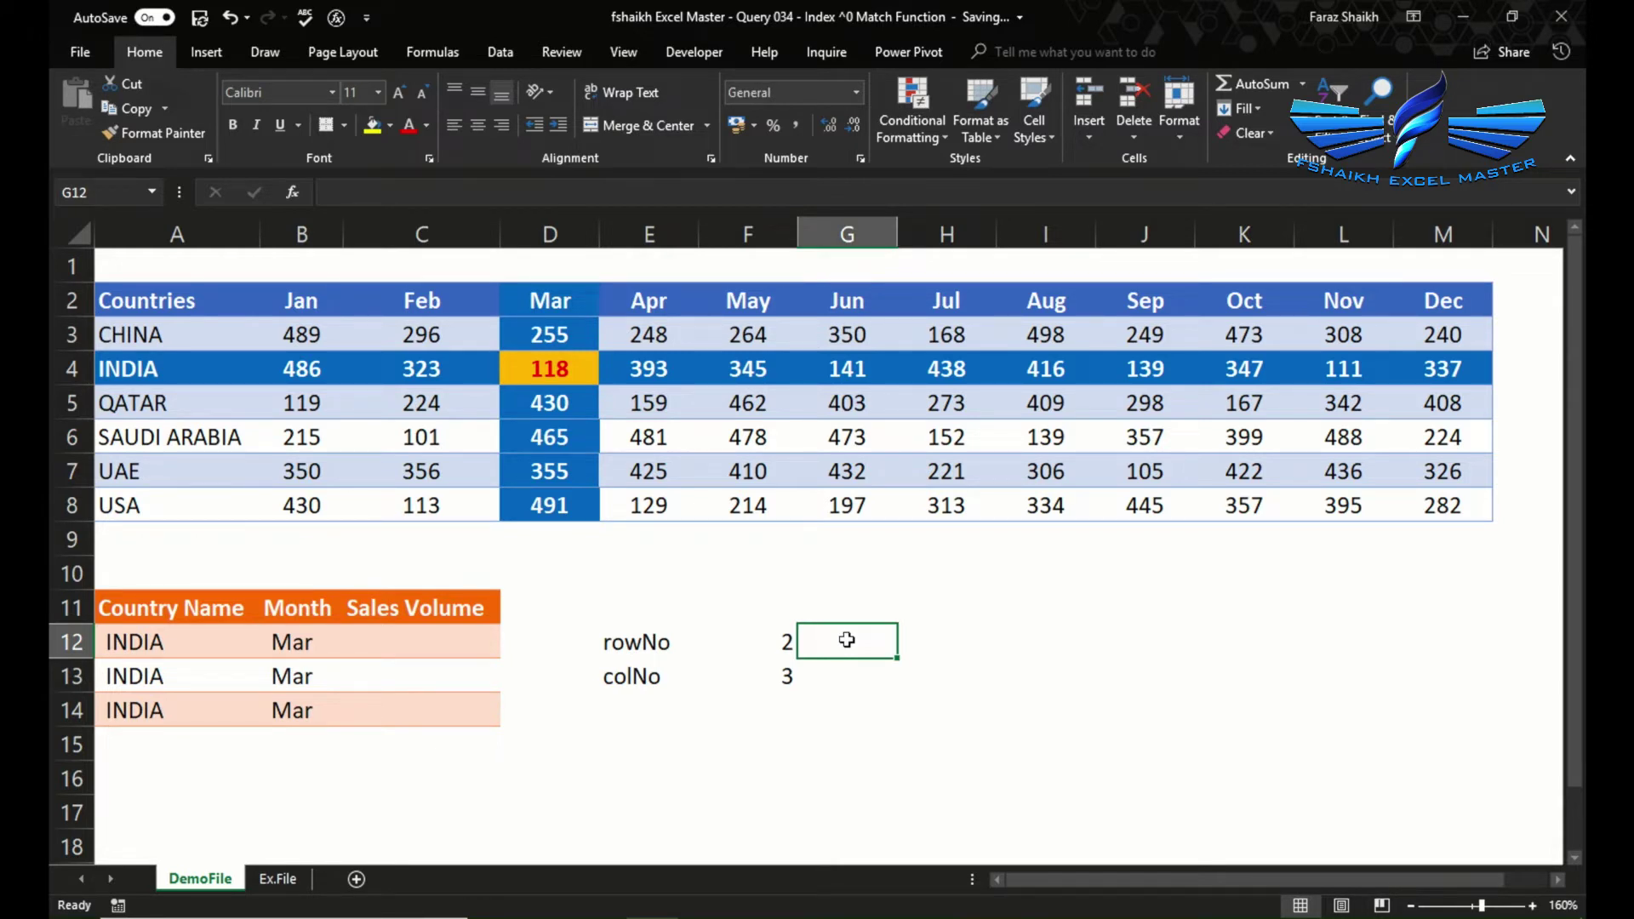
Enter =INDEX($B$3:$M$8,F12,F13) in C12, returning 118 for India in March
{"action": "left_click", "coordinate": [391, 640]}
{"action": "type", "text": "=in"}
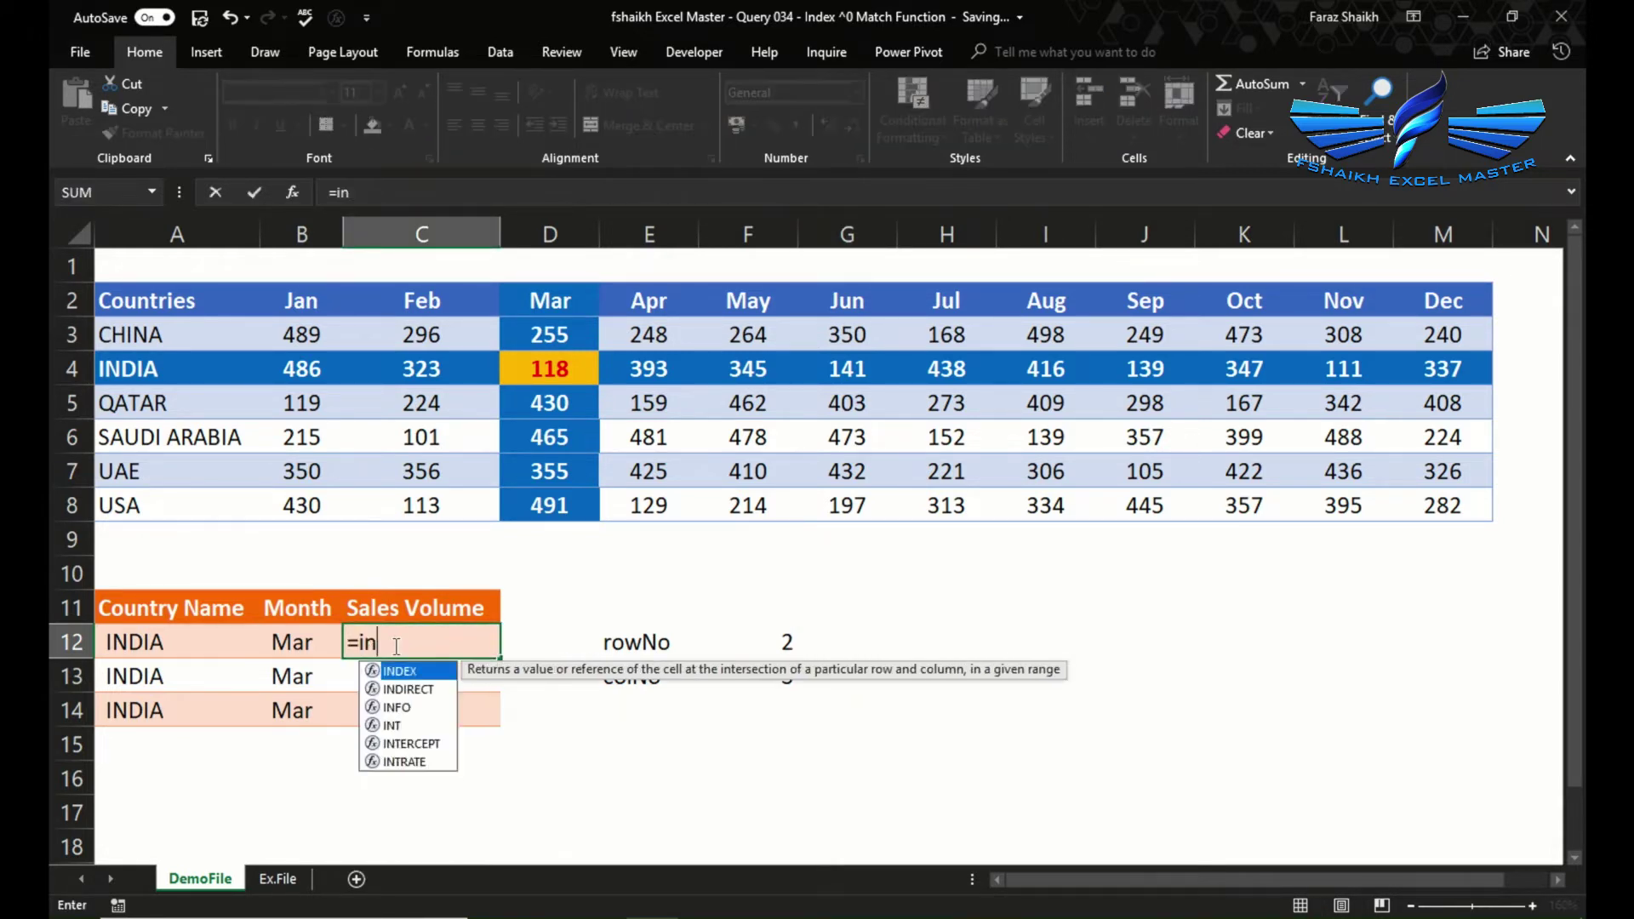
{"action": "key", "text": "Tab"}
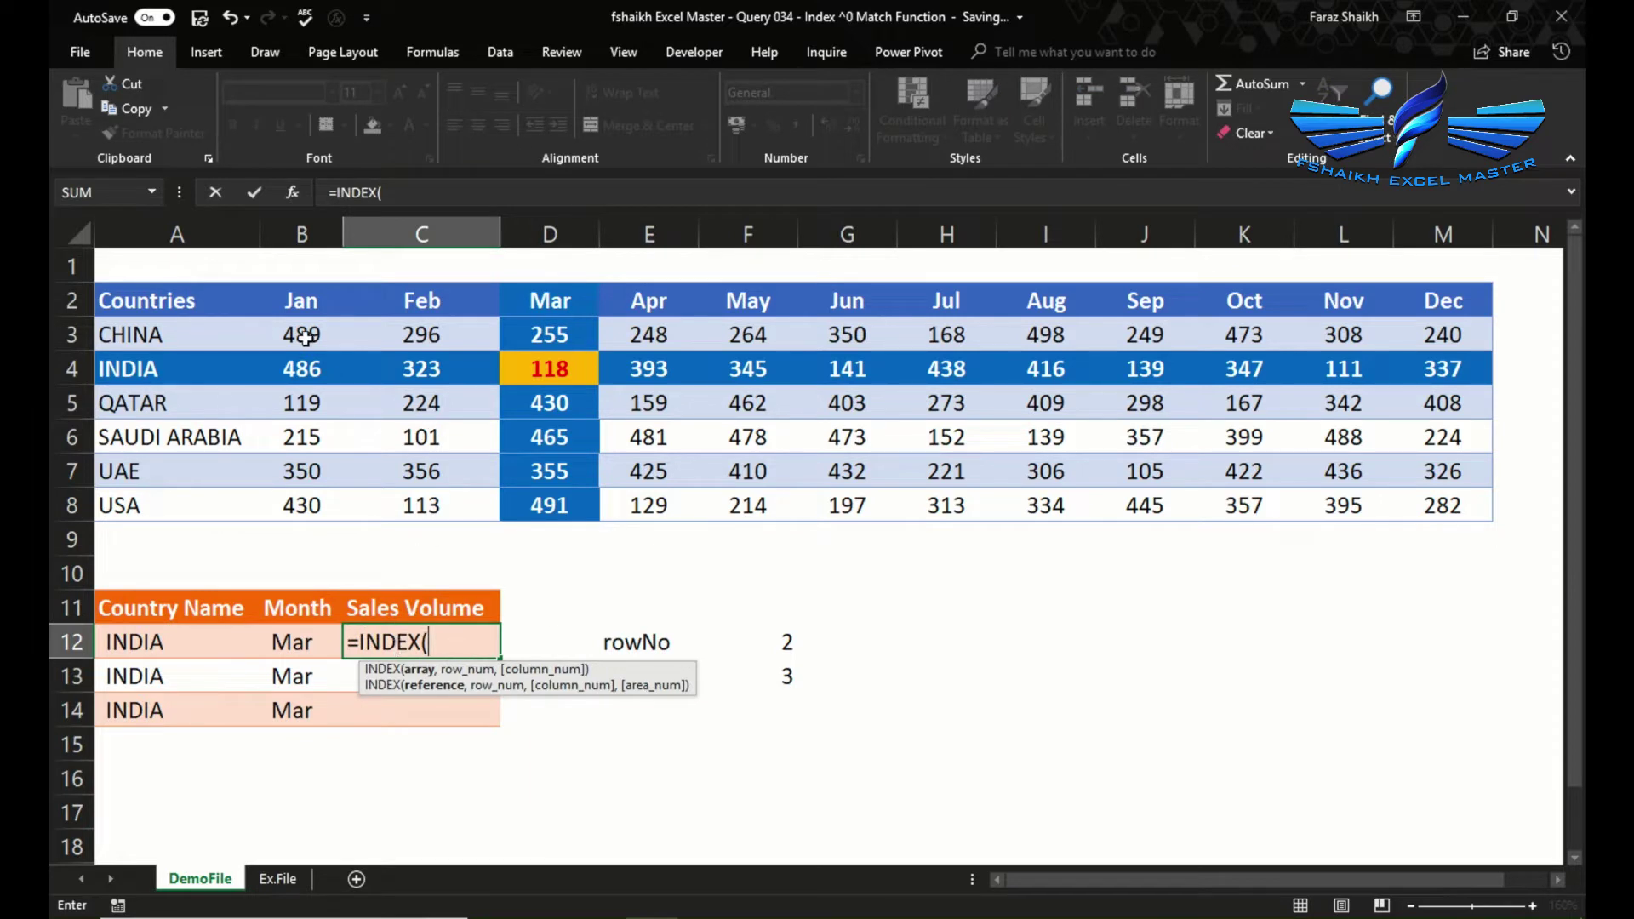
{"action": "left_click_drag", "start_coordinate": [303, 336], "coordinate": [1426, 500]}
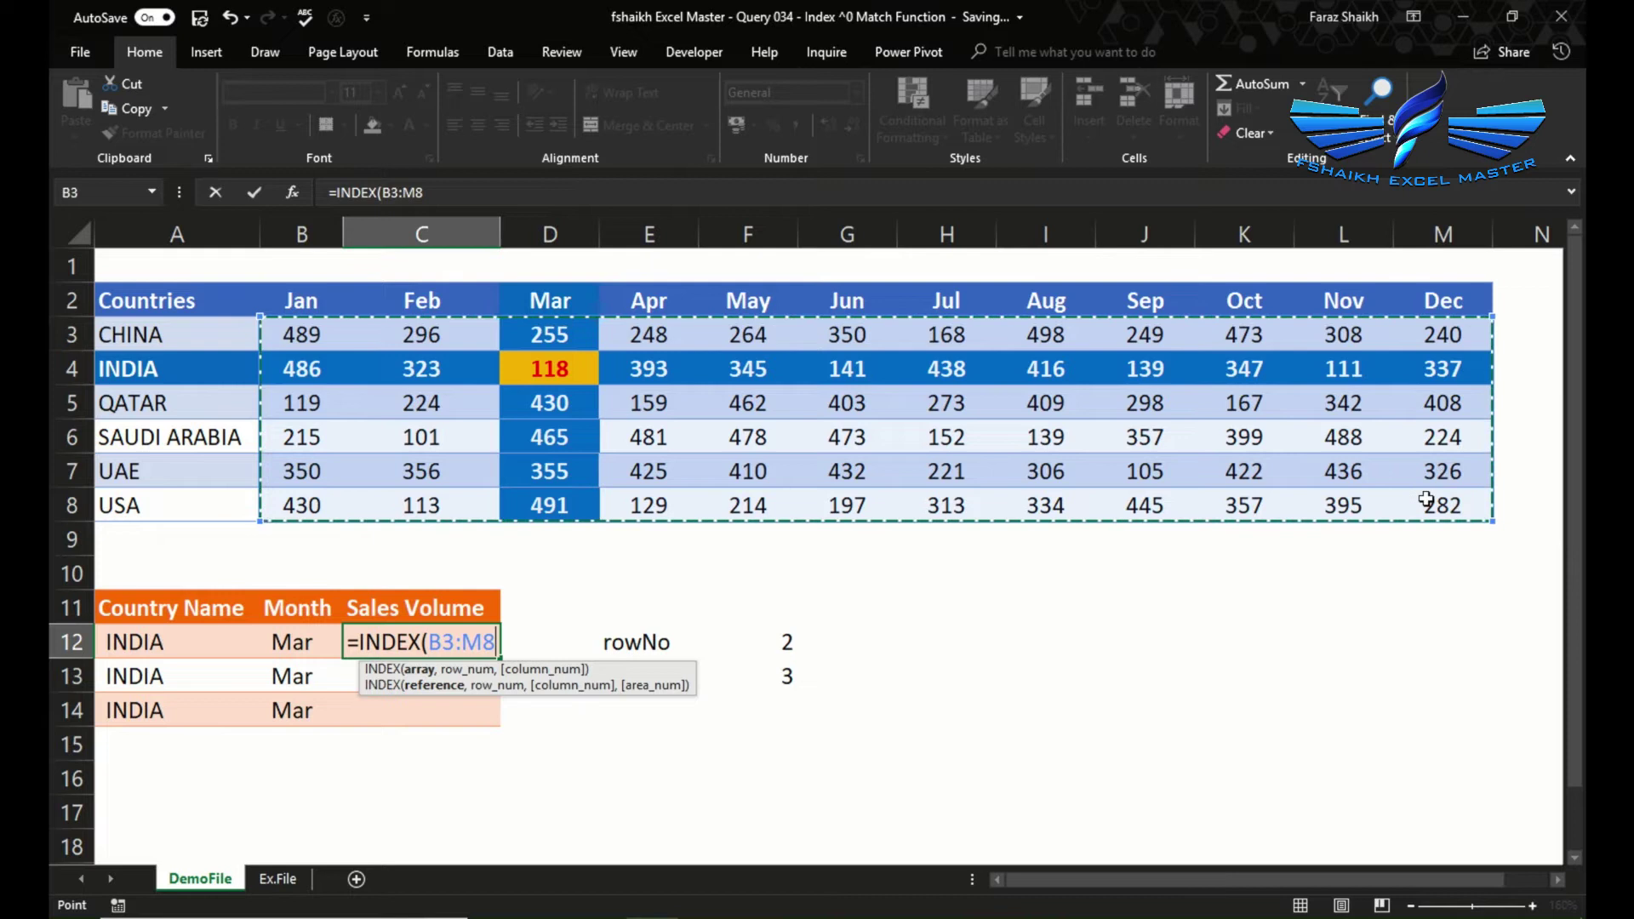
{"action": "key", "text": "F4"}
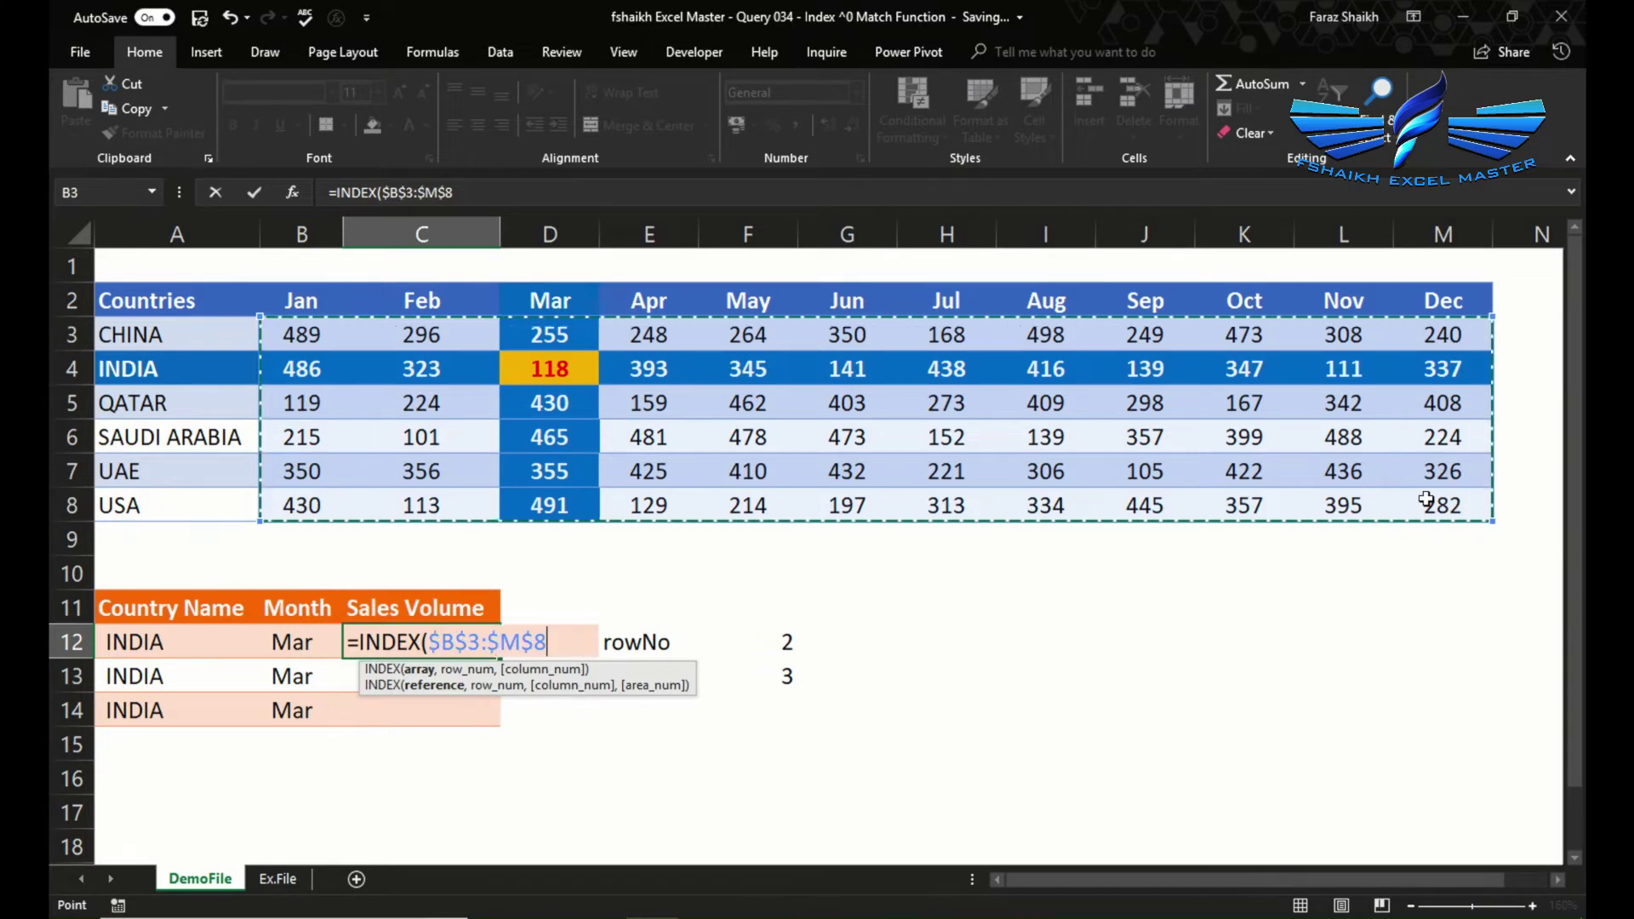
{"action": "type", "text": ","}
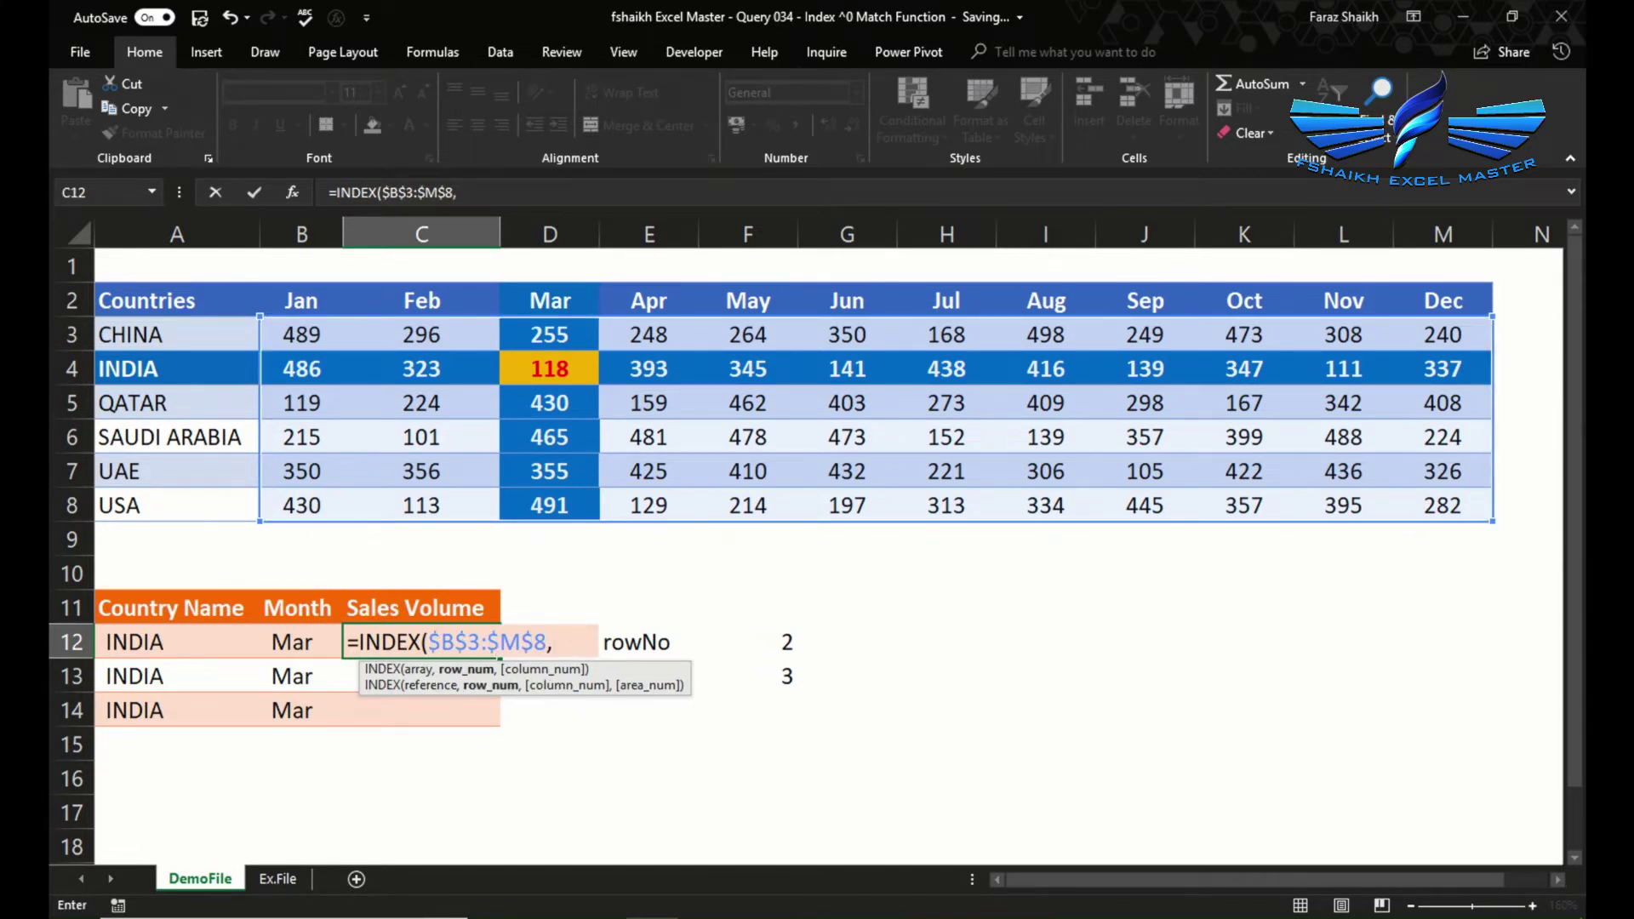
{"action": "left_click", "coordinate": [792, 645]}
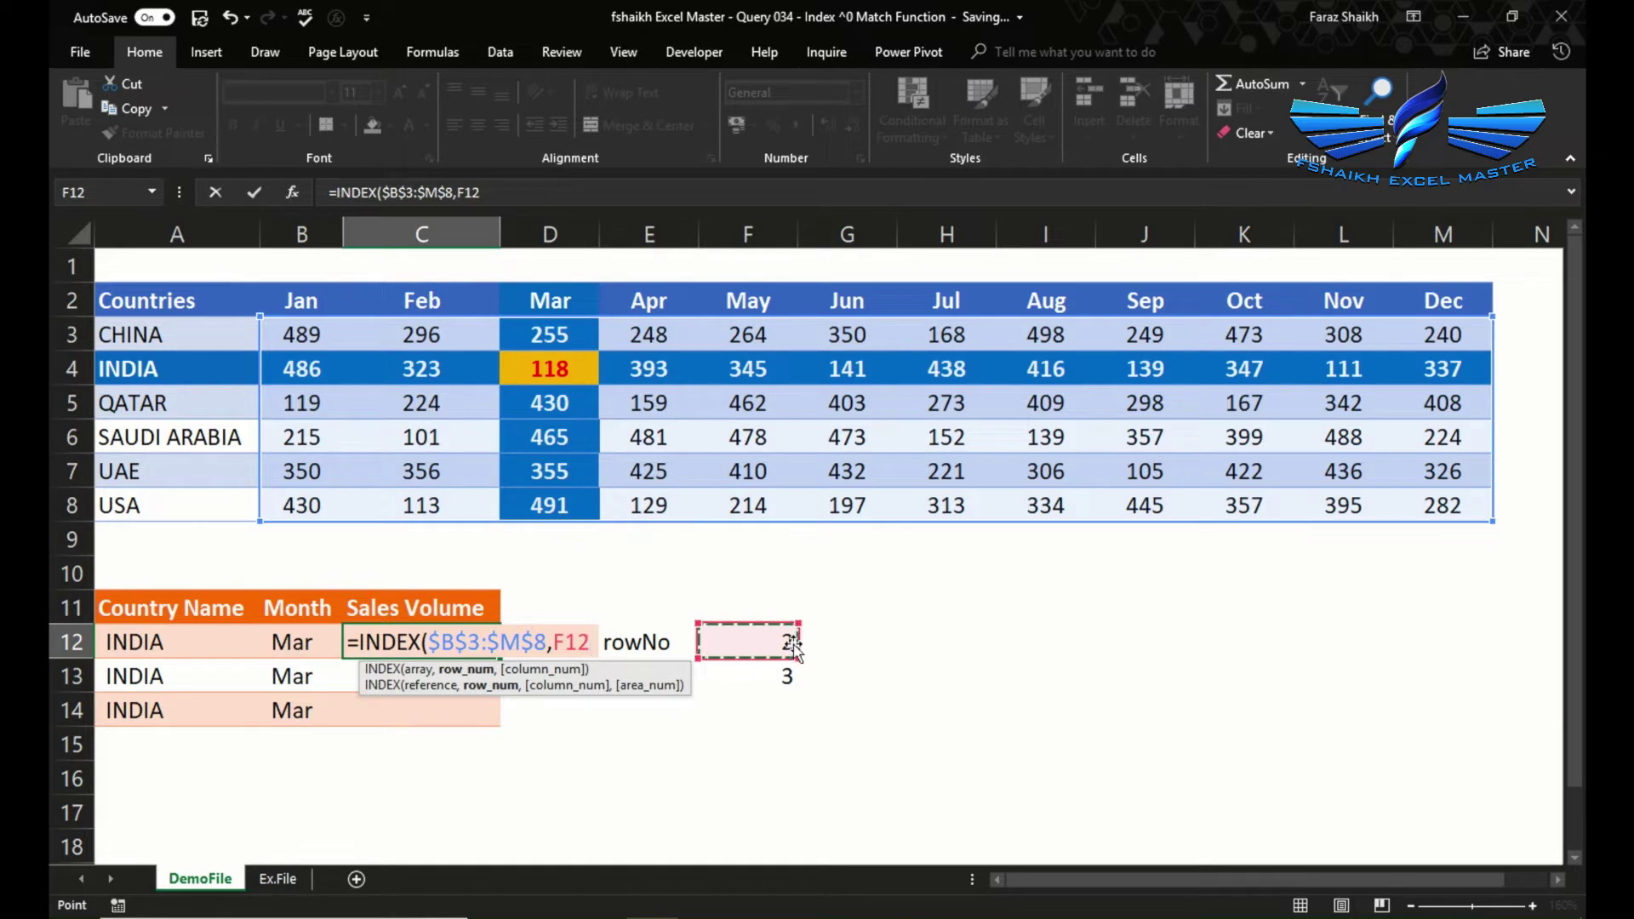
{"action": "type", "text": ","}
{"action": "left_click", "coordinate": [772, 678]}
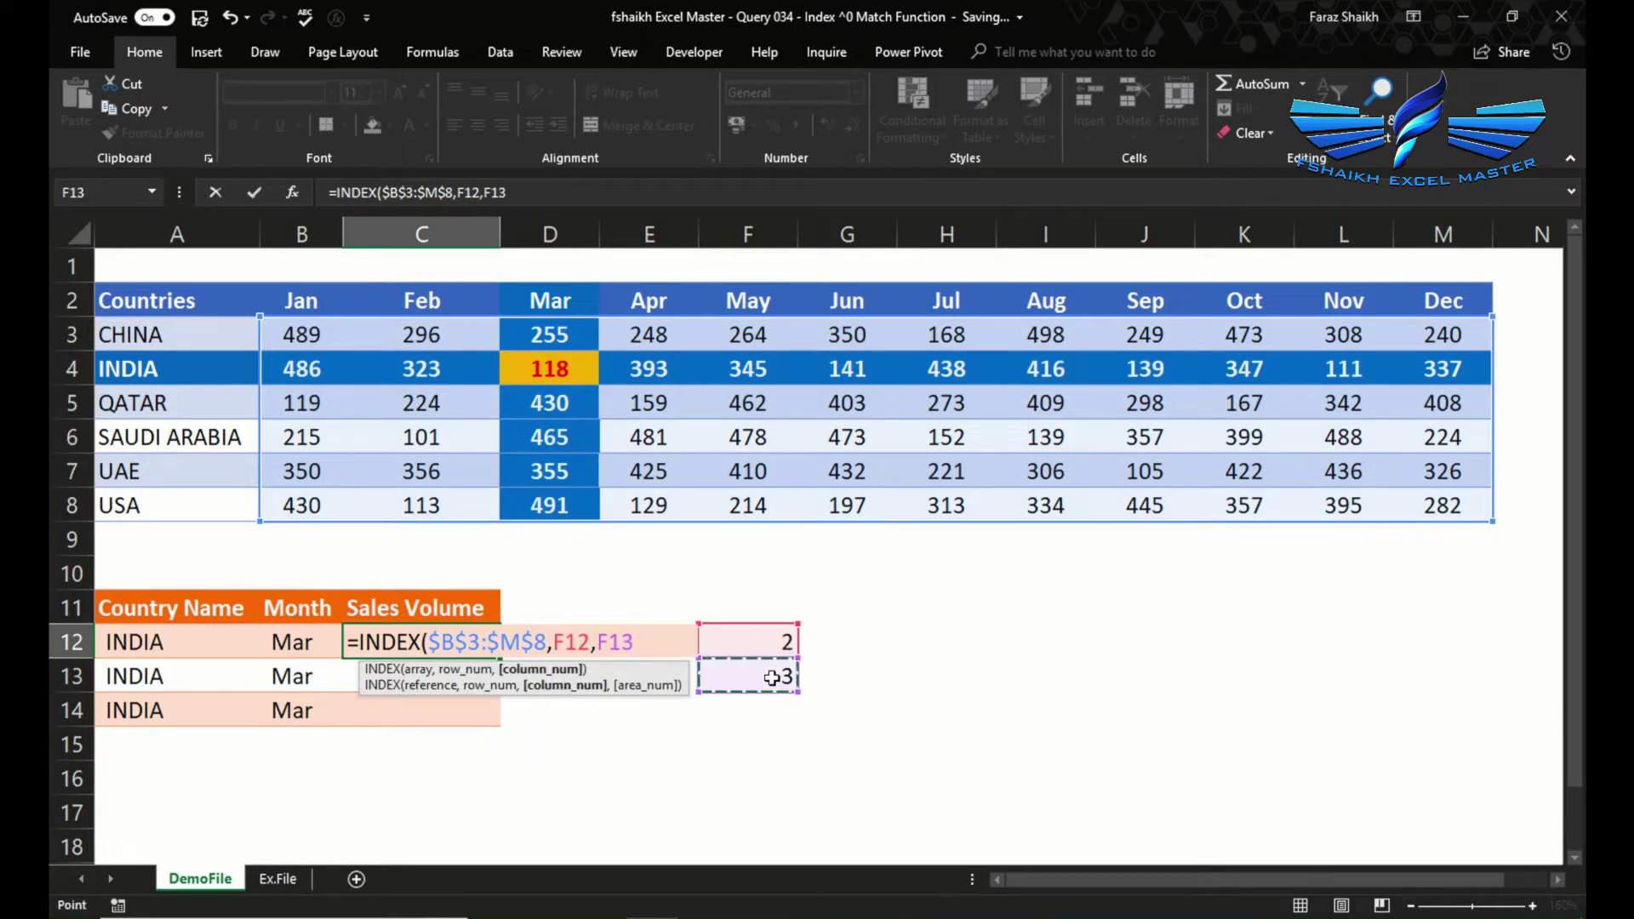
{"action": "key", "text": "Return"}
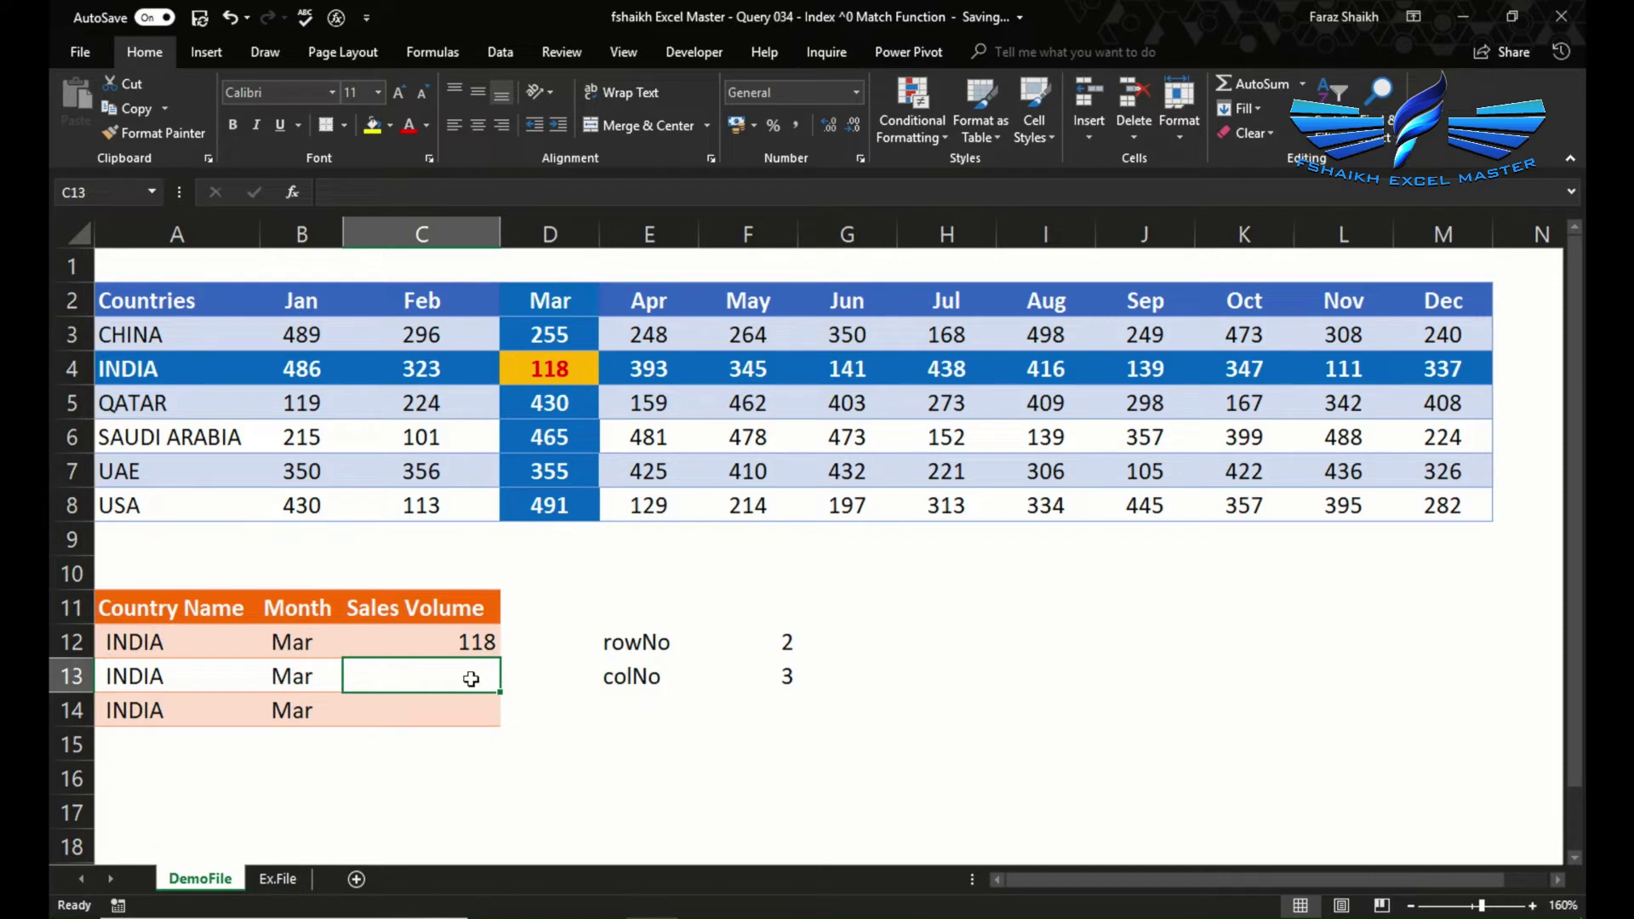
Enter =INDEX($A$2:$M$8,F12,F13) in C13, using the whole table as range
{"action": "type", "text": "=ind"}
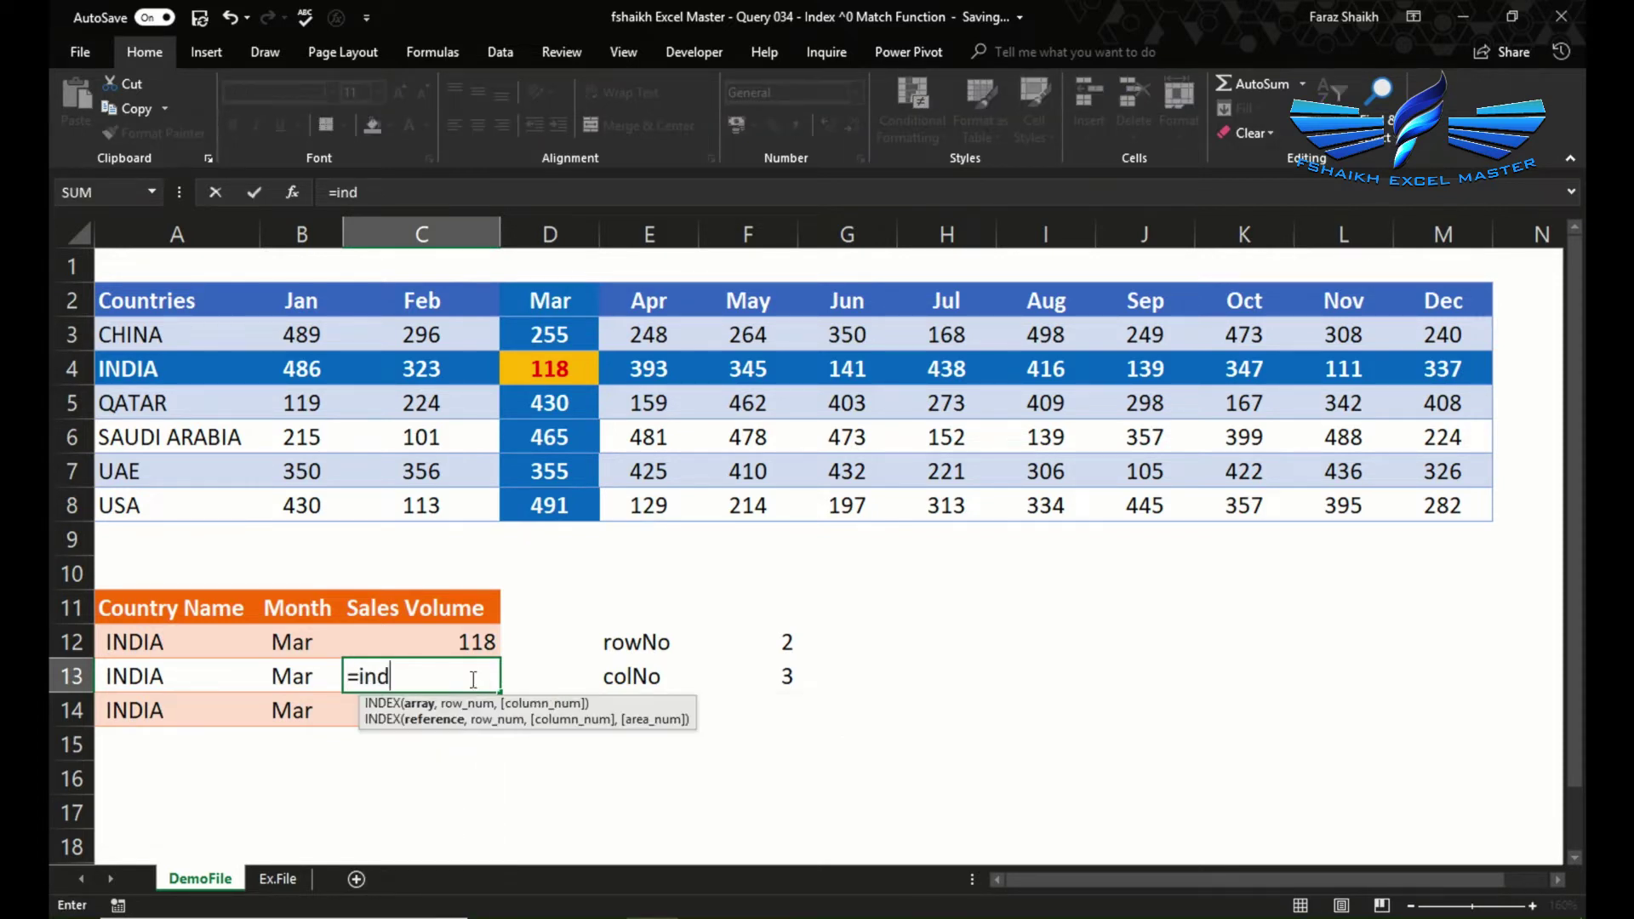
{"action": "key", "text": "Tab"}
{"action": "left_click_drag", "start_coordinate": [209, 305], "coordinate": [1461, 513]}
{"action": "key", "text": "F4"}
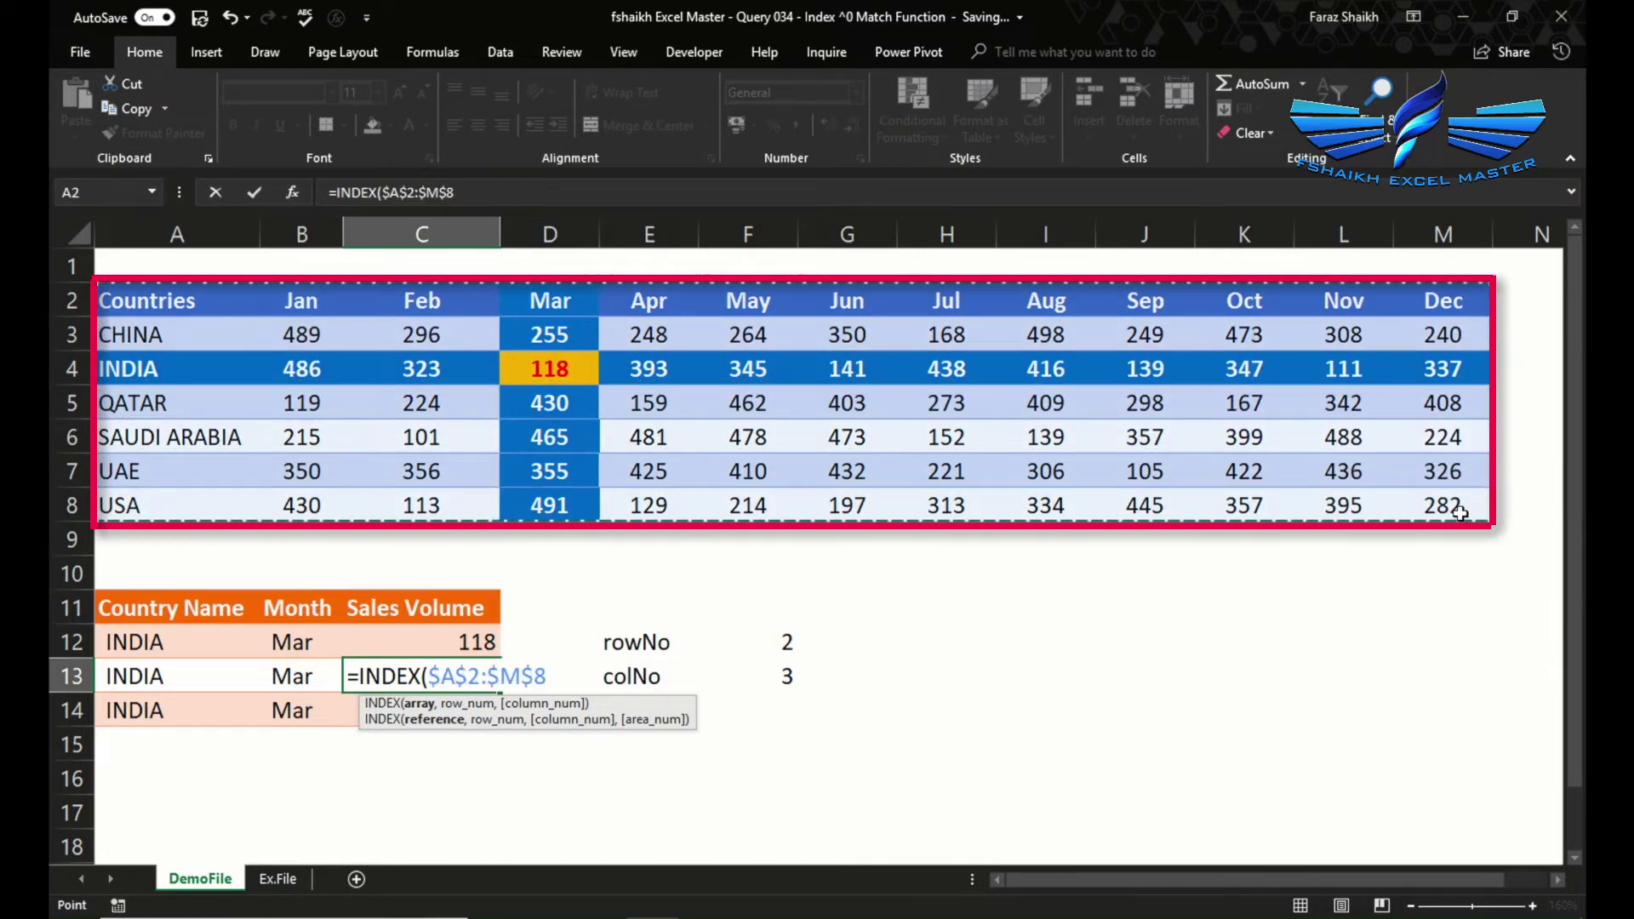
{"action": "type", "text": ","}
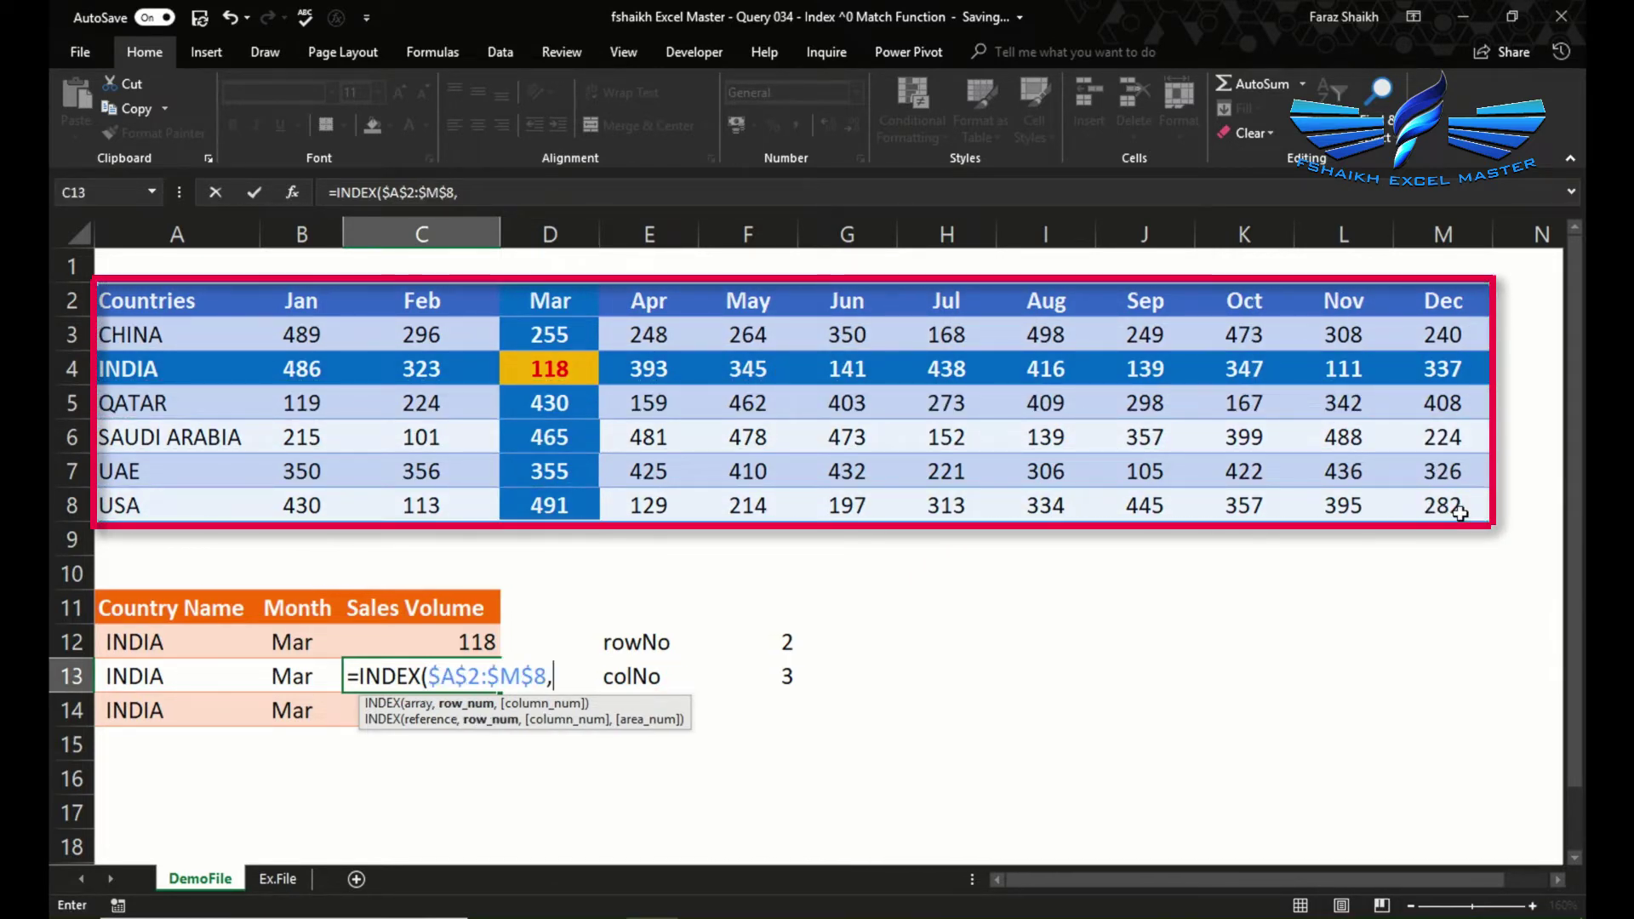
{"action": "left_click", "coordinate": [774, 641]}
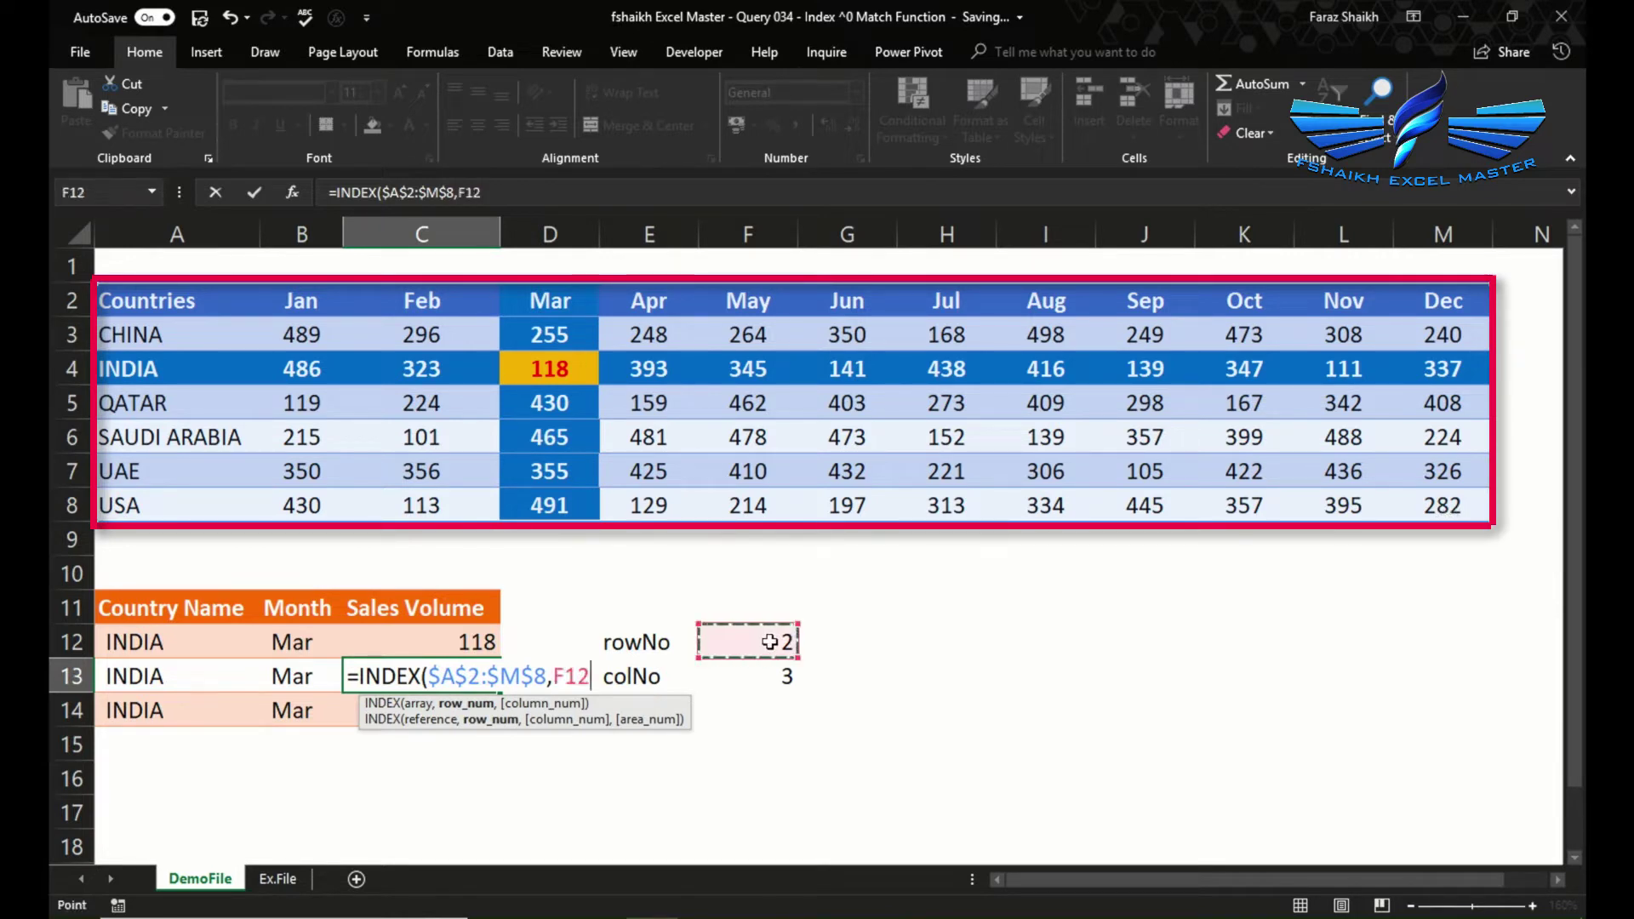
{"action": "type", "text": ","}
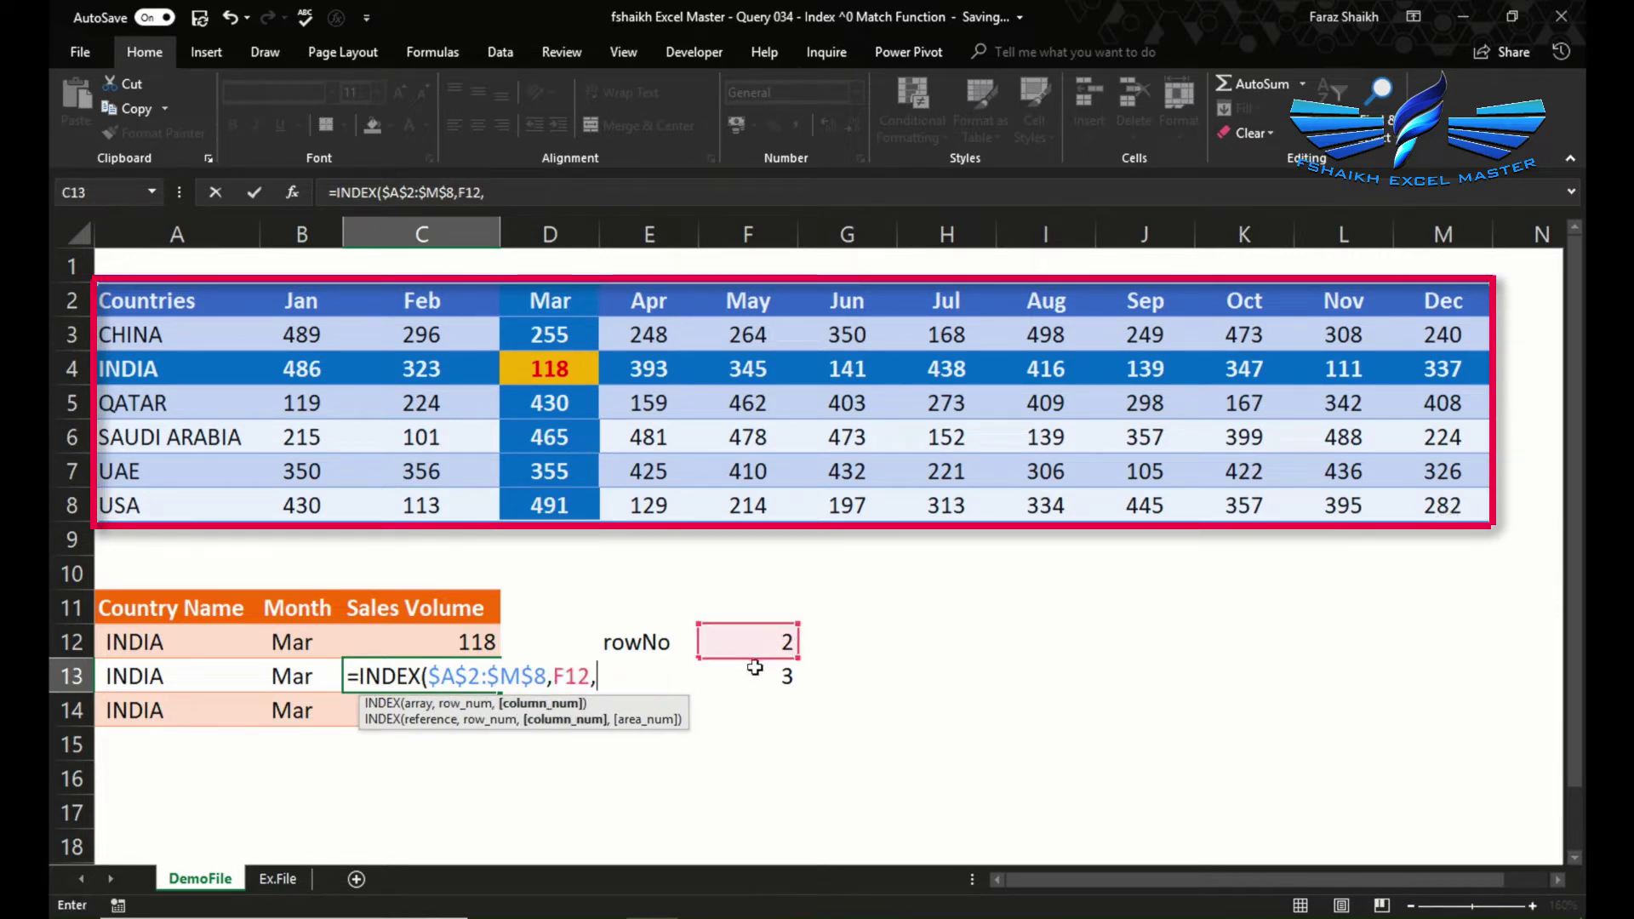
{"action": "left_click", "coordinate": [753, 672]}
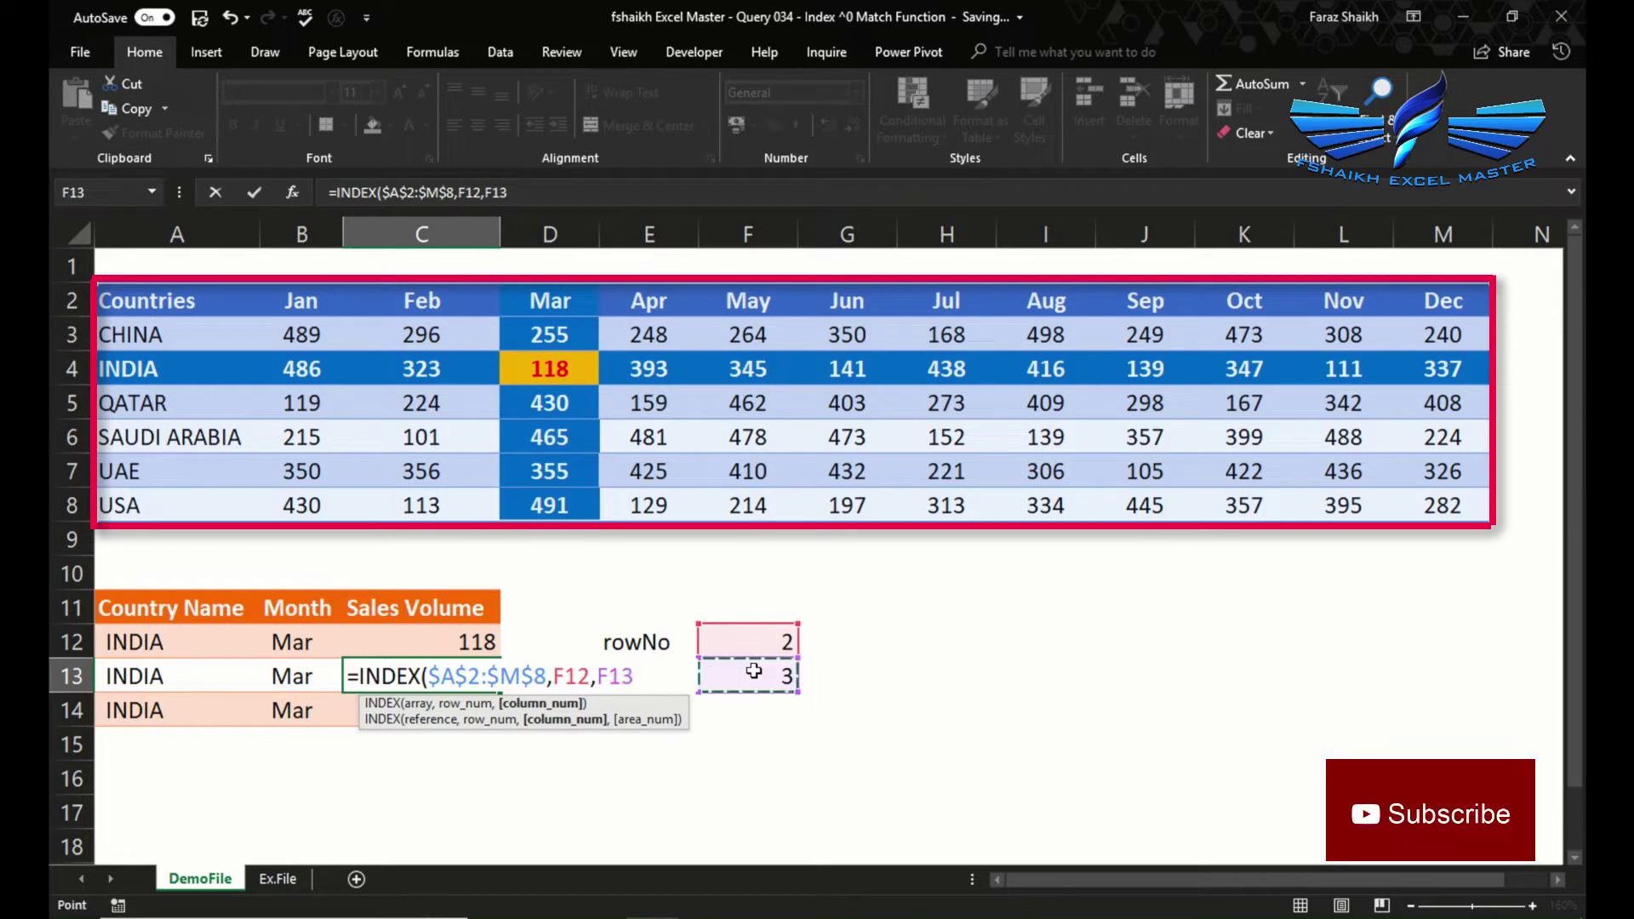
{"action": "type", "text": ")"}
{"action": "key", "text": "ctrl+Return"}
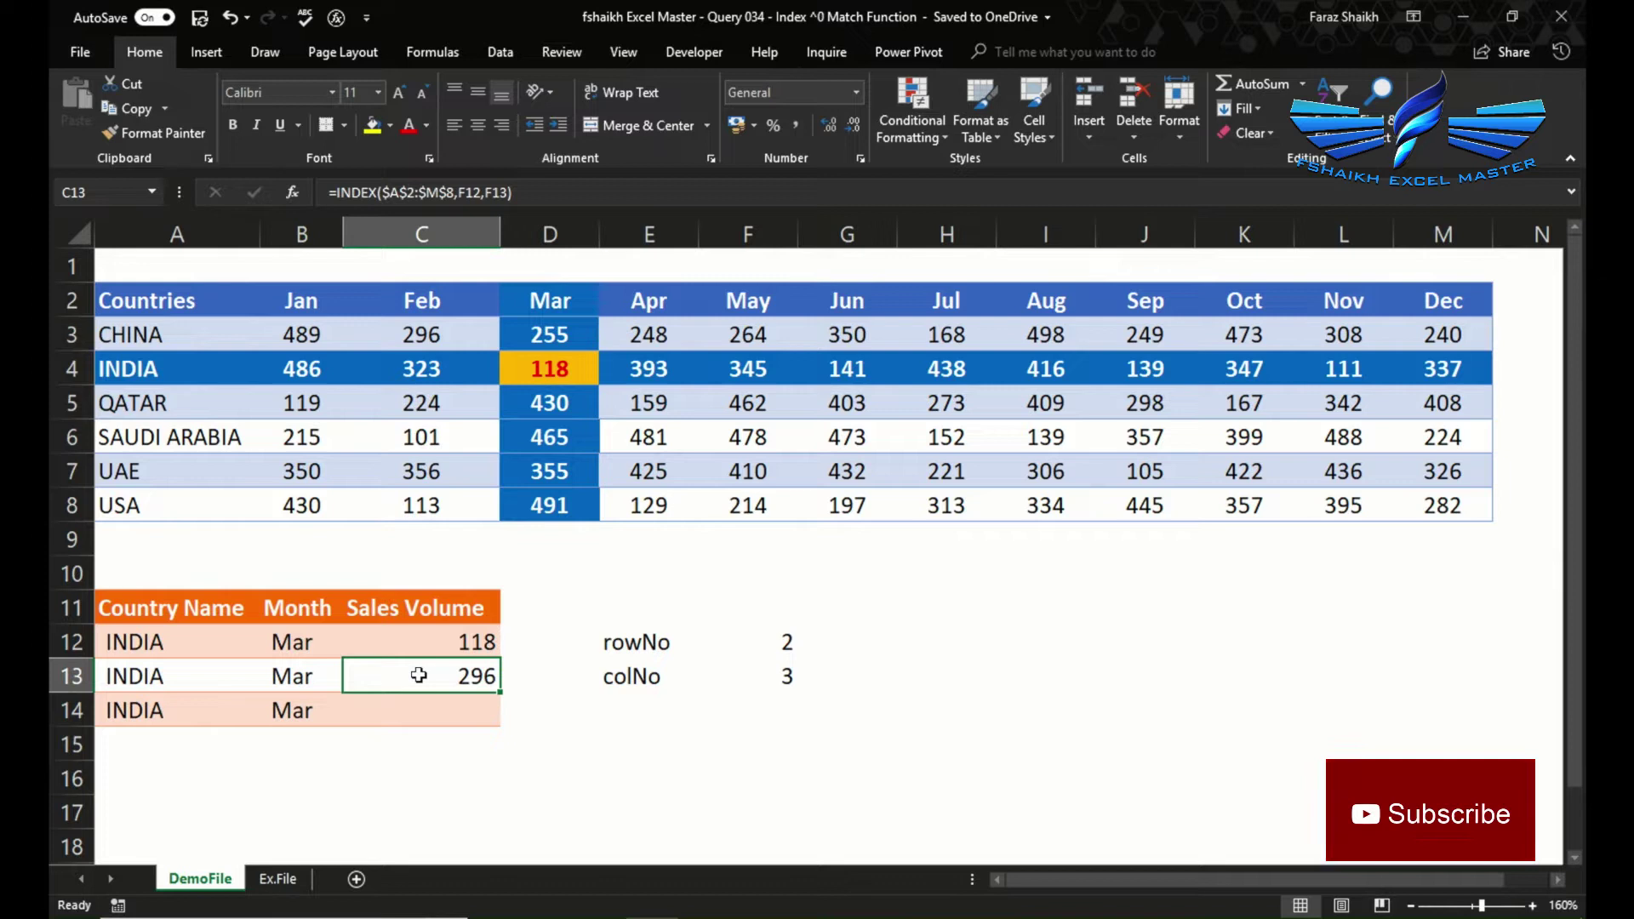
Review C13's formula references, then switch the sheet to show formulas with Ctrl+`
{"action": "double_click", "coordinate": [419, 675]}
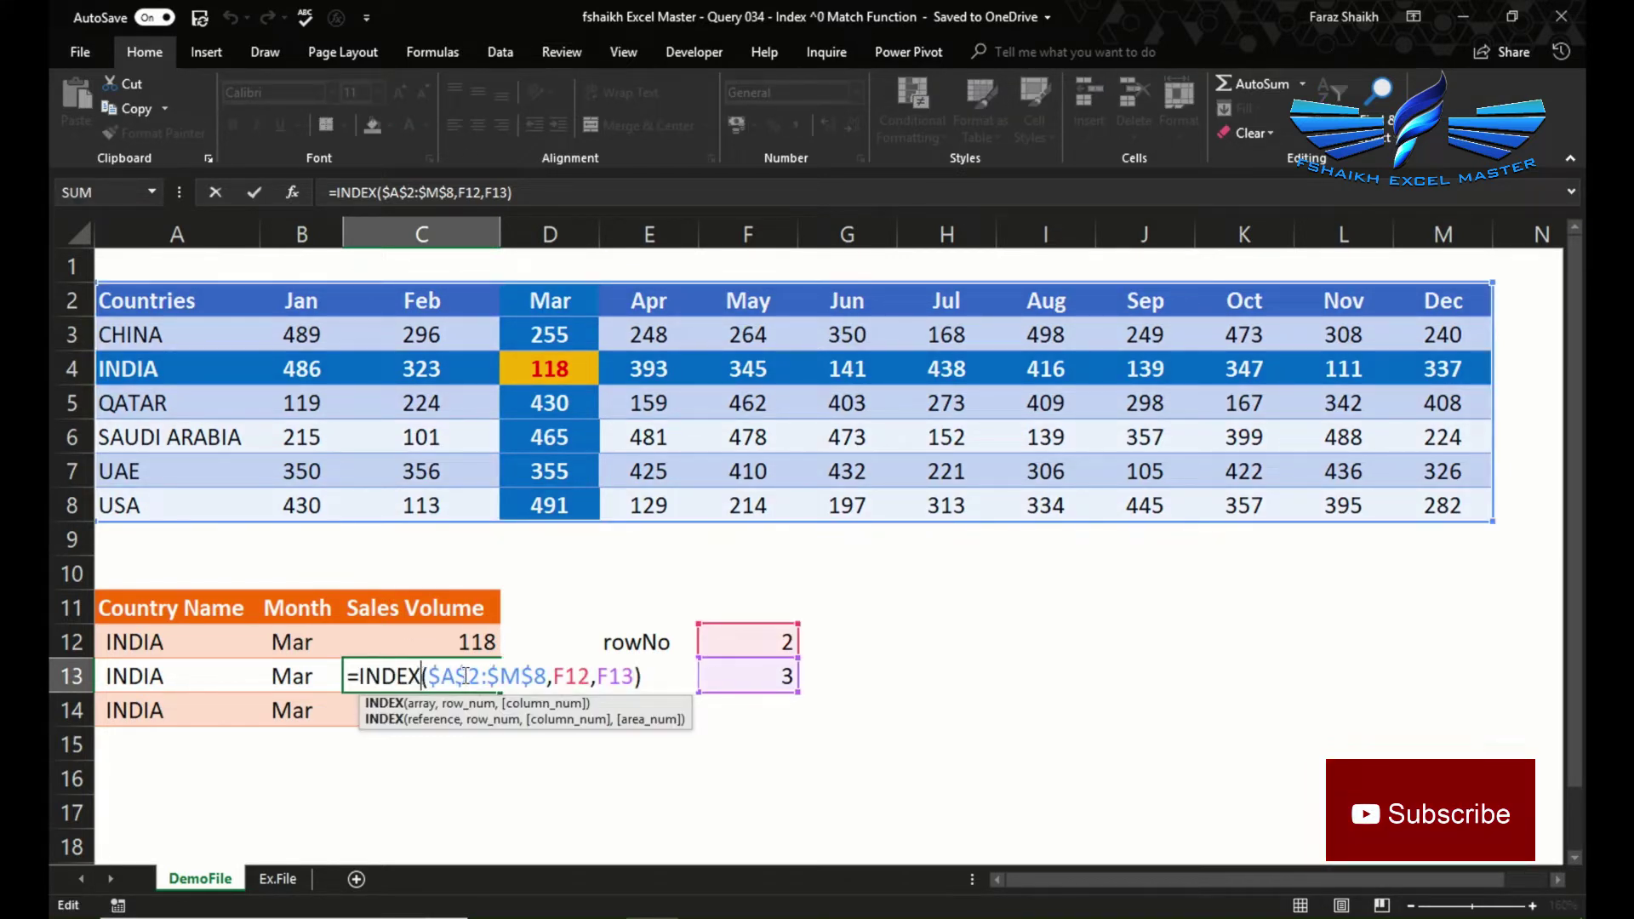
{"action": "key", "text": "Escape"}
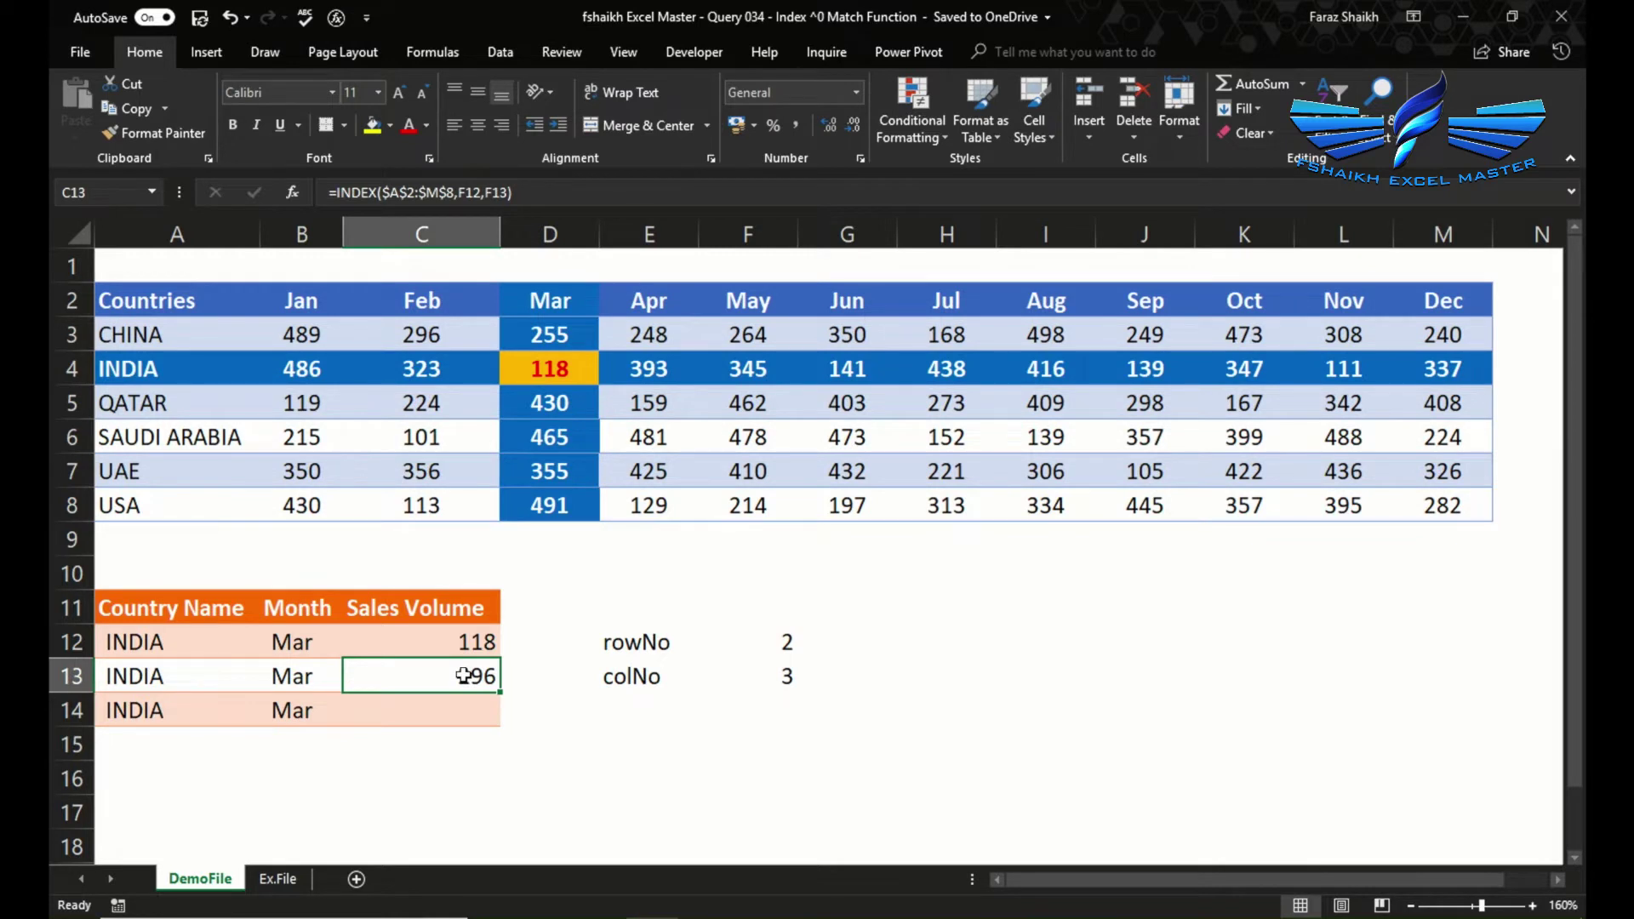
{"action": "key", "text": "ctrl+grave"}
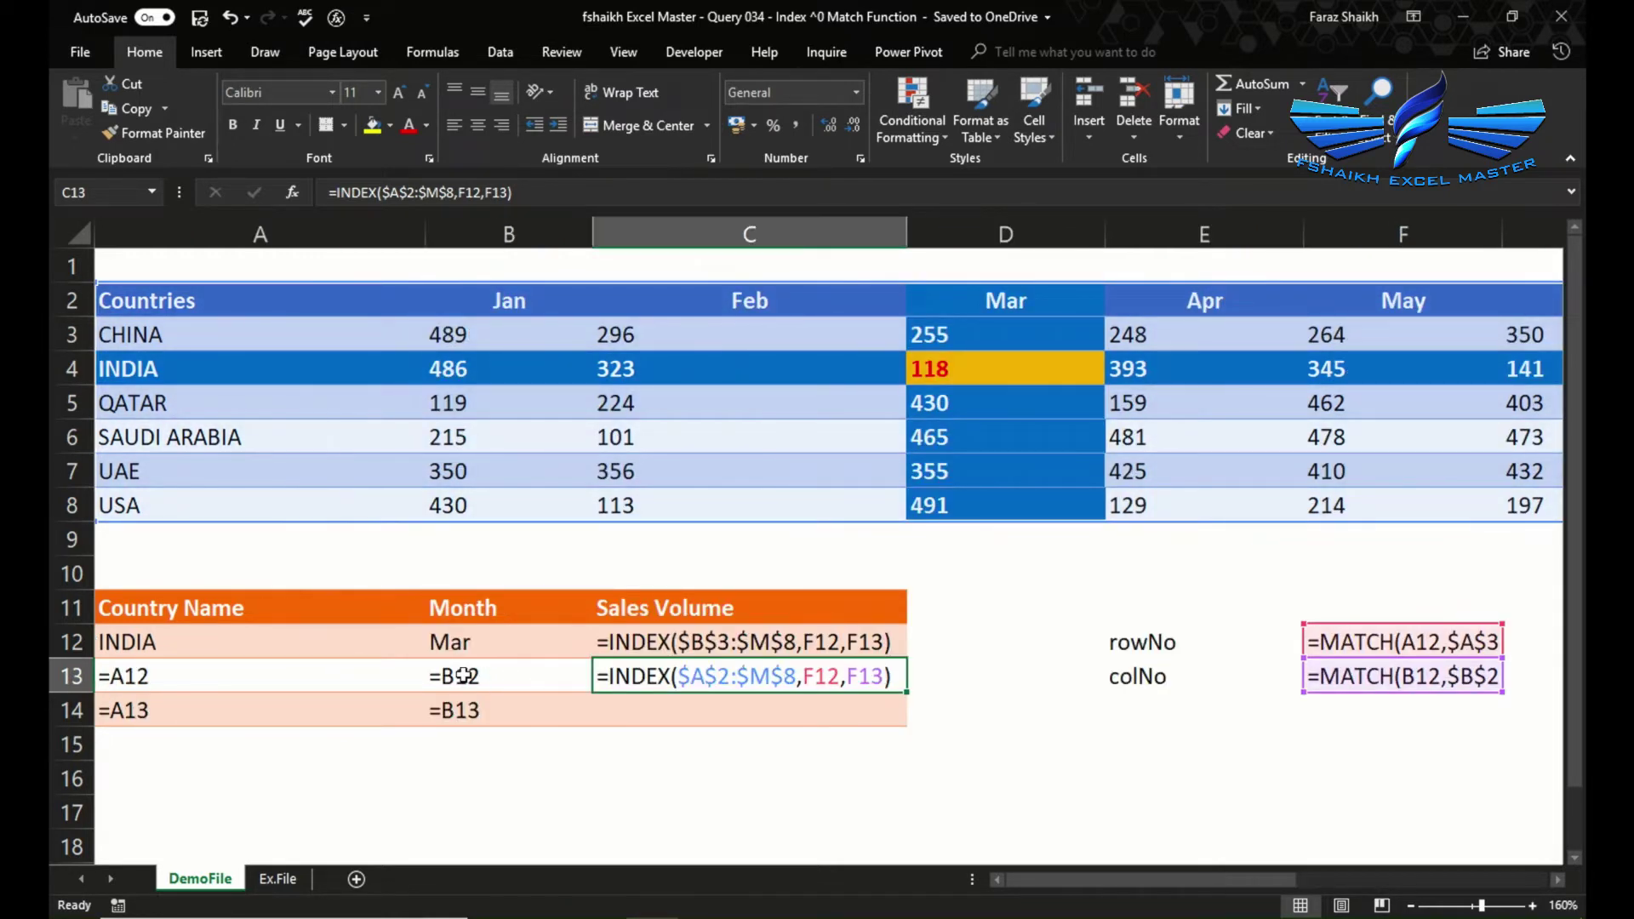
Compare C12's $B$3:$M$8 range against C13's $A$2:$M$8, then restore the values view
{"action": "left_click", "coordinate": [696, 645]}
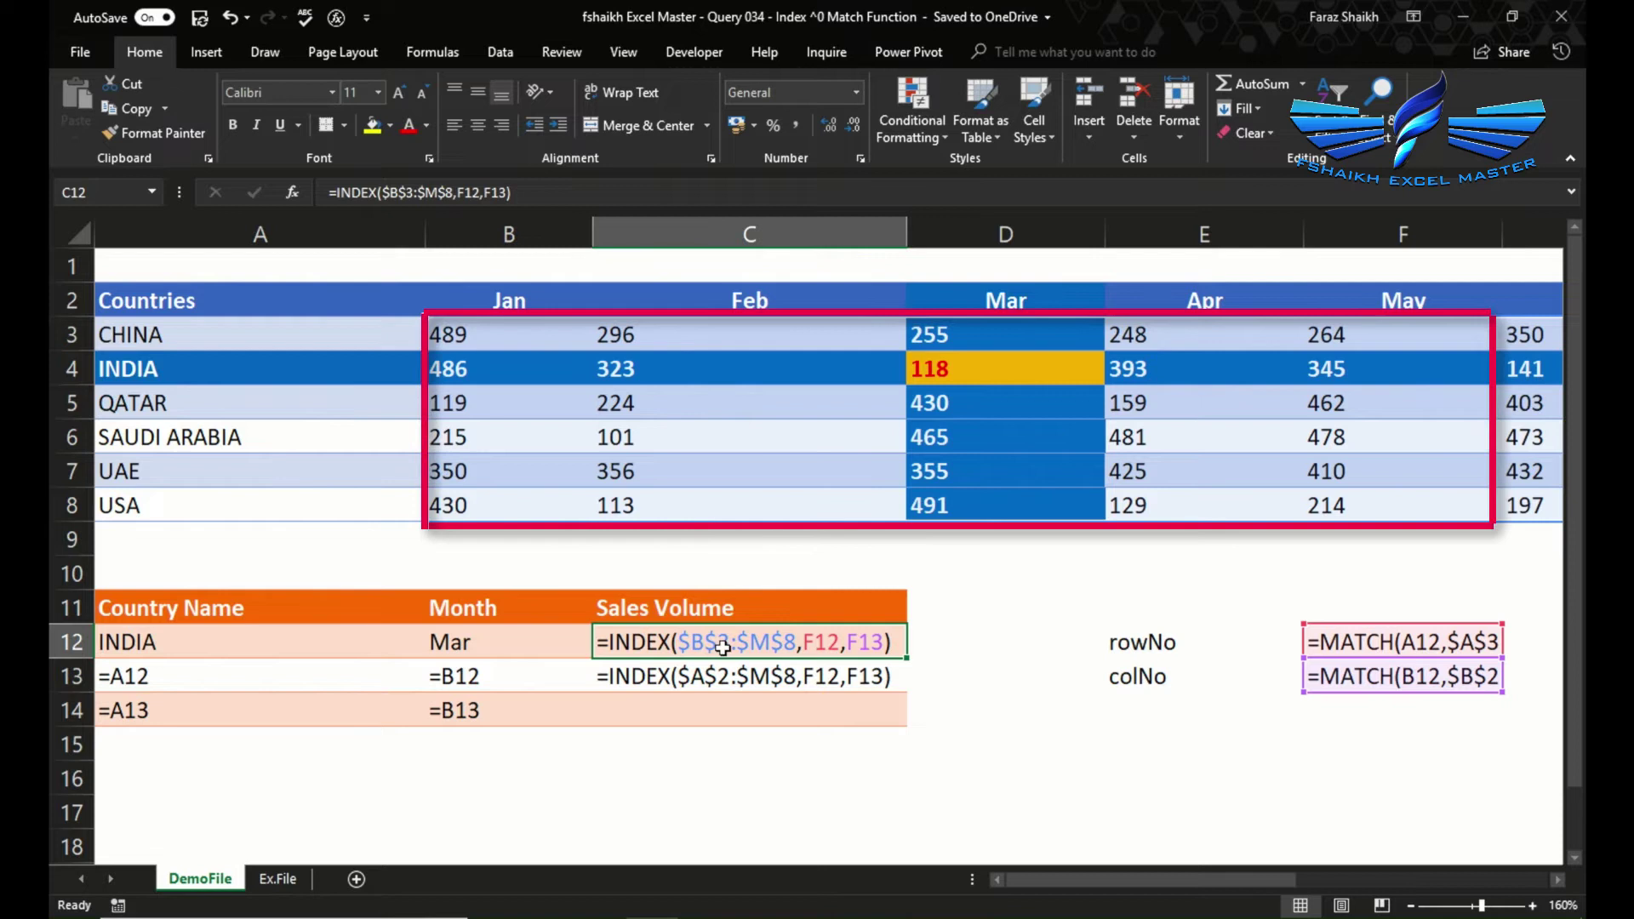
{"action": "left_click", "coordinate": [725, 677]}
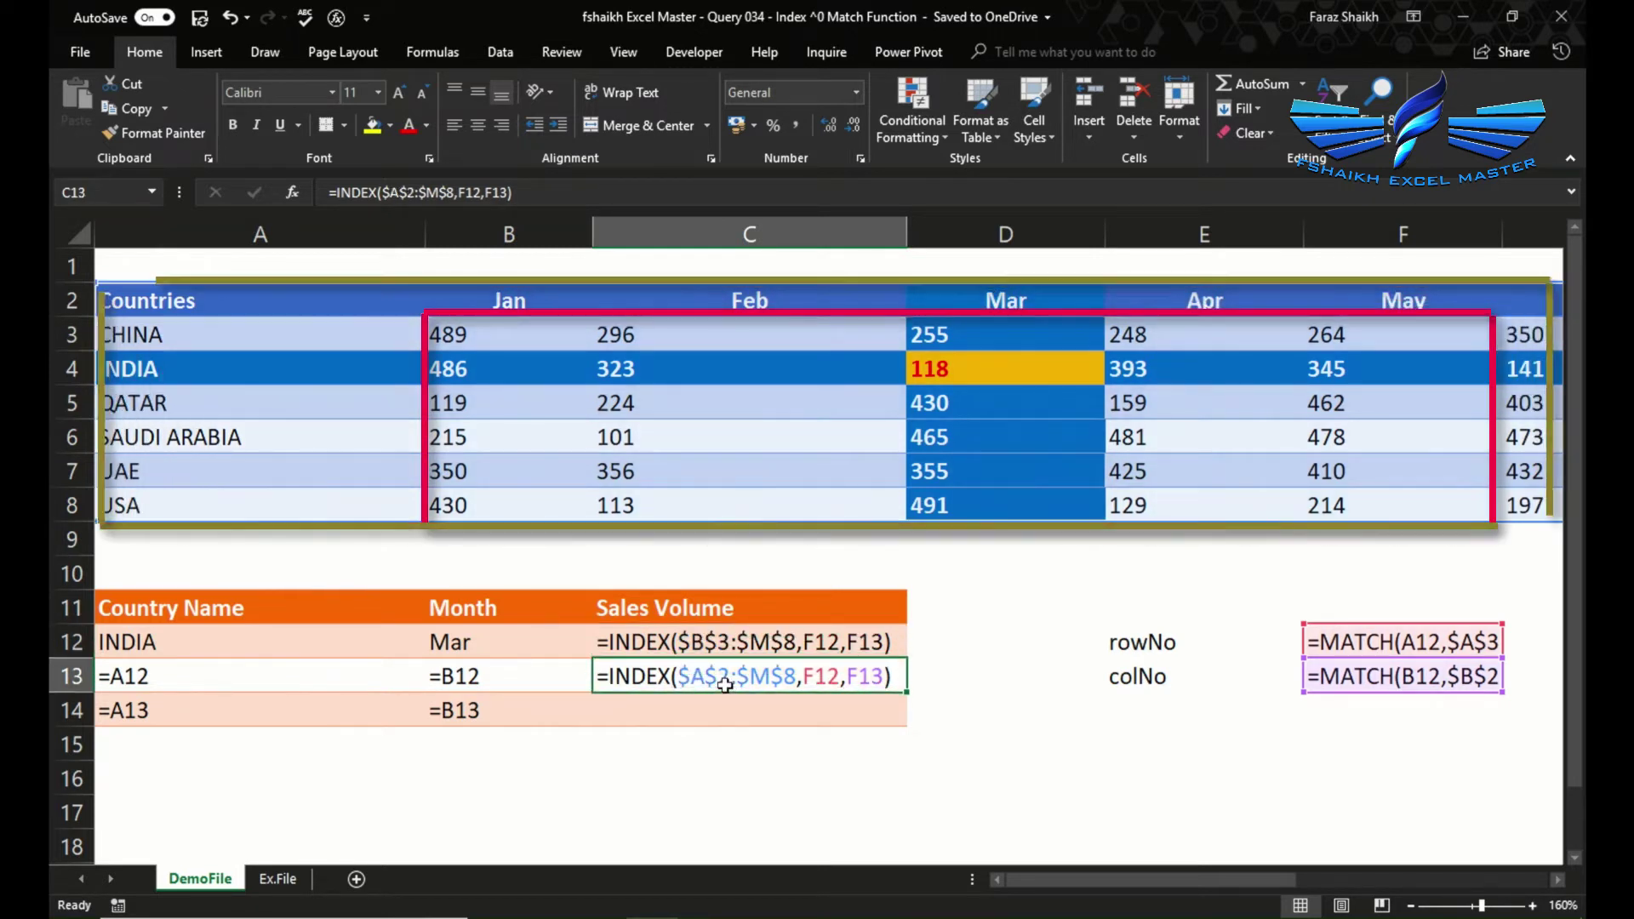
{"action": "left_click", "coordinate": [696, 644]}
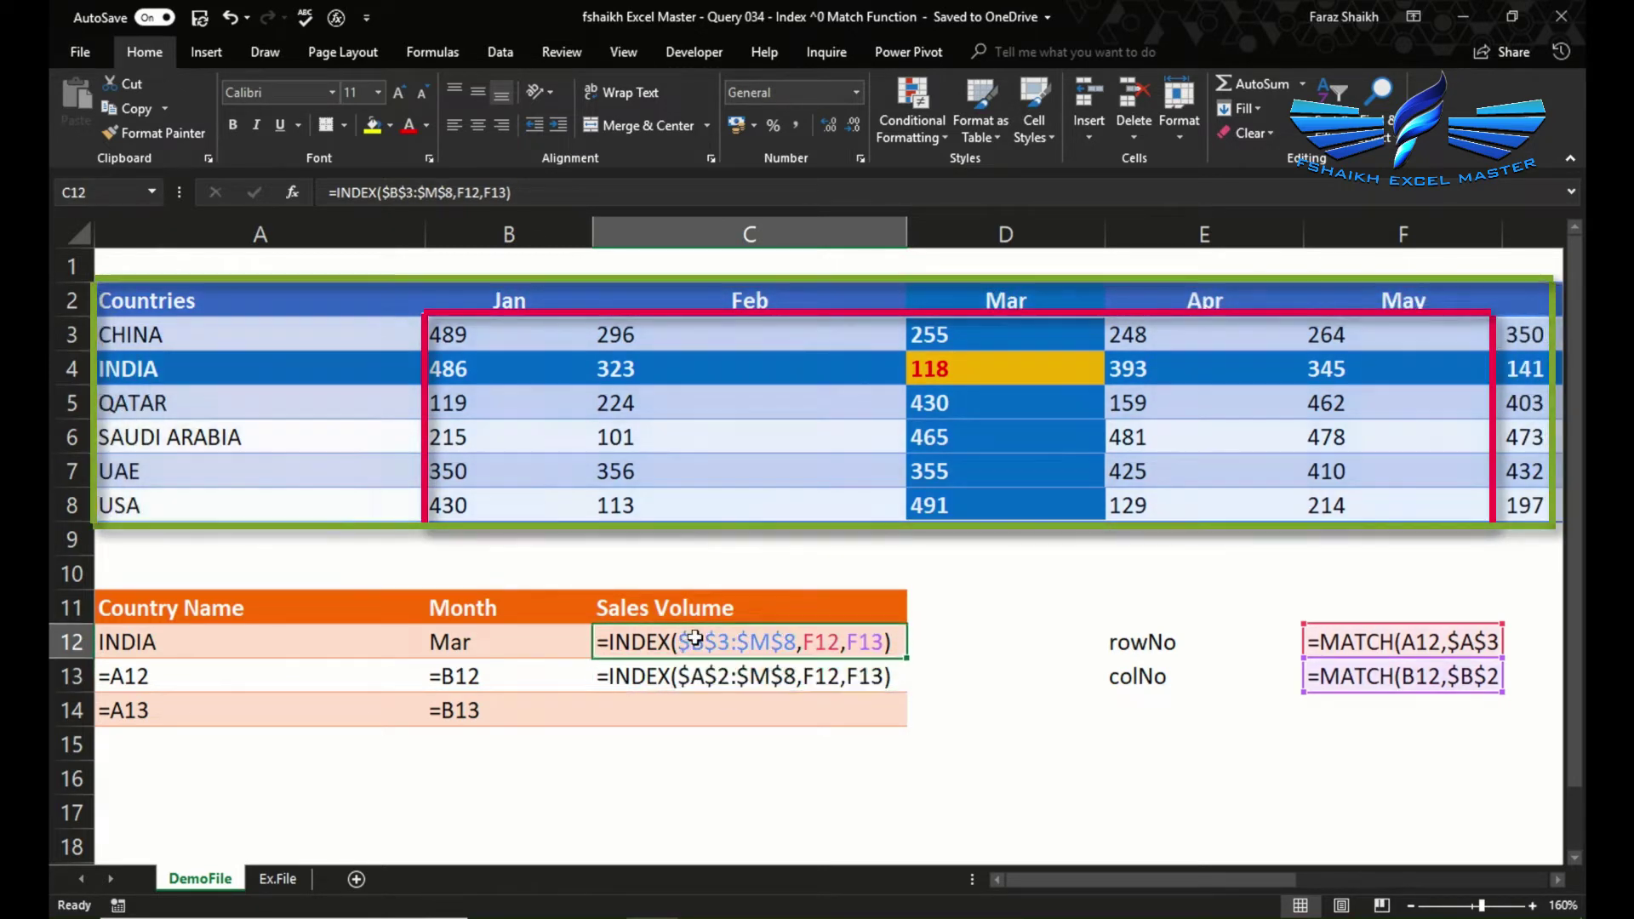
{"action": "left_click", "coordinate": [698, 685]}
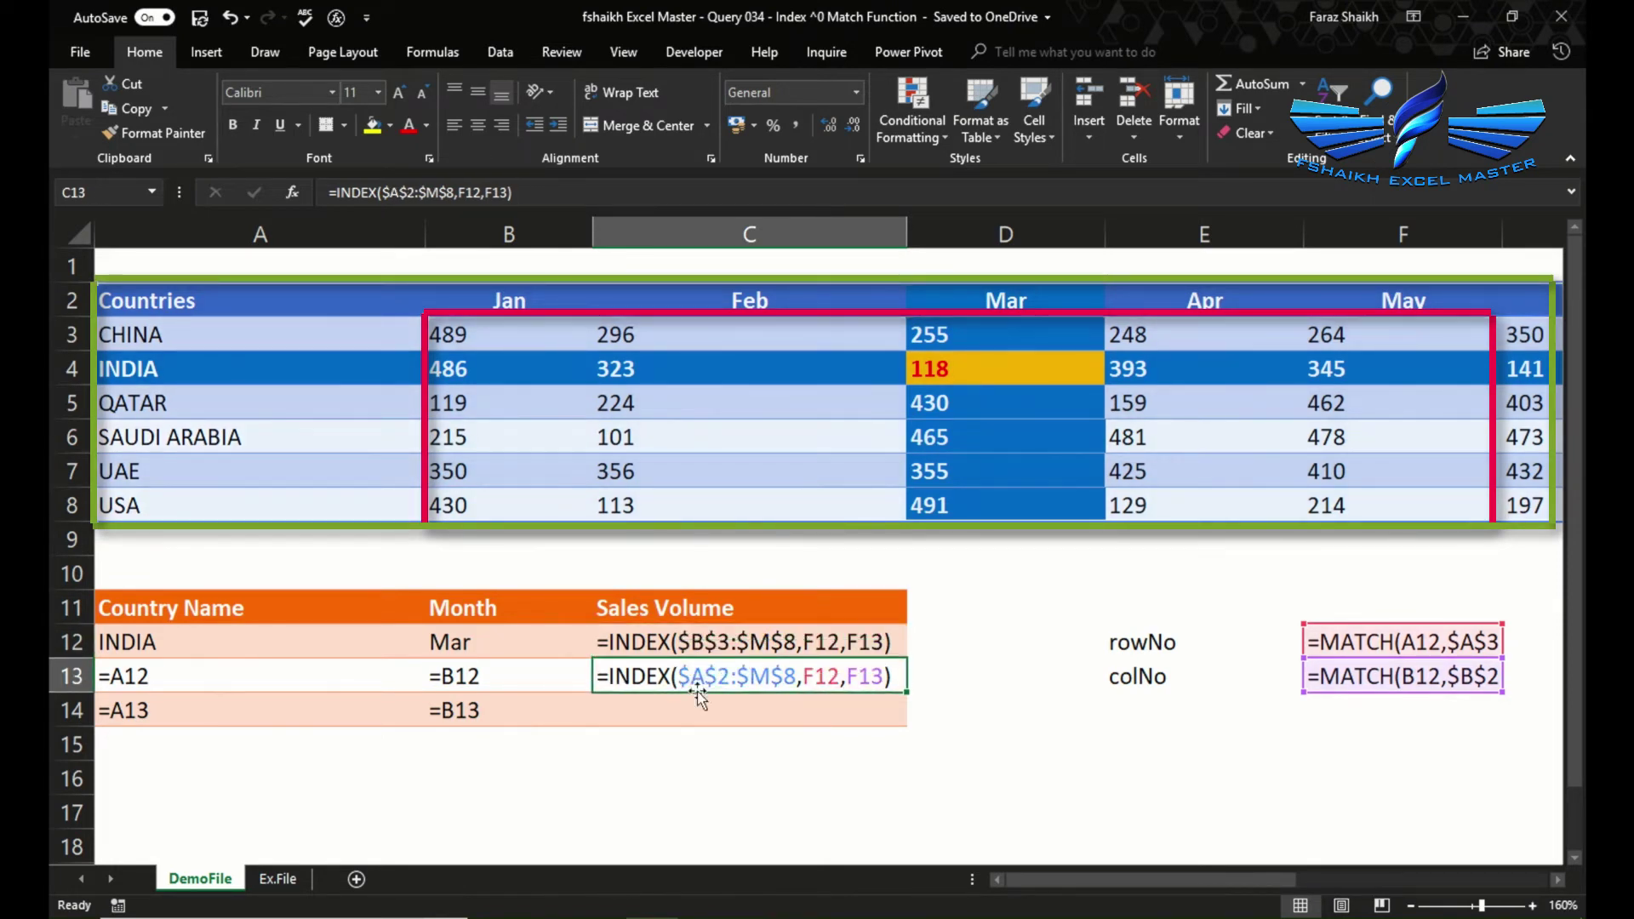
{"action": "key", "text": "Up"}
{"action": "left_click", "coordinate": [715, 677]}
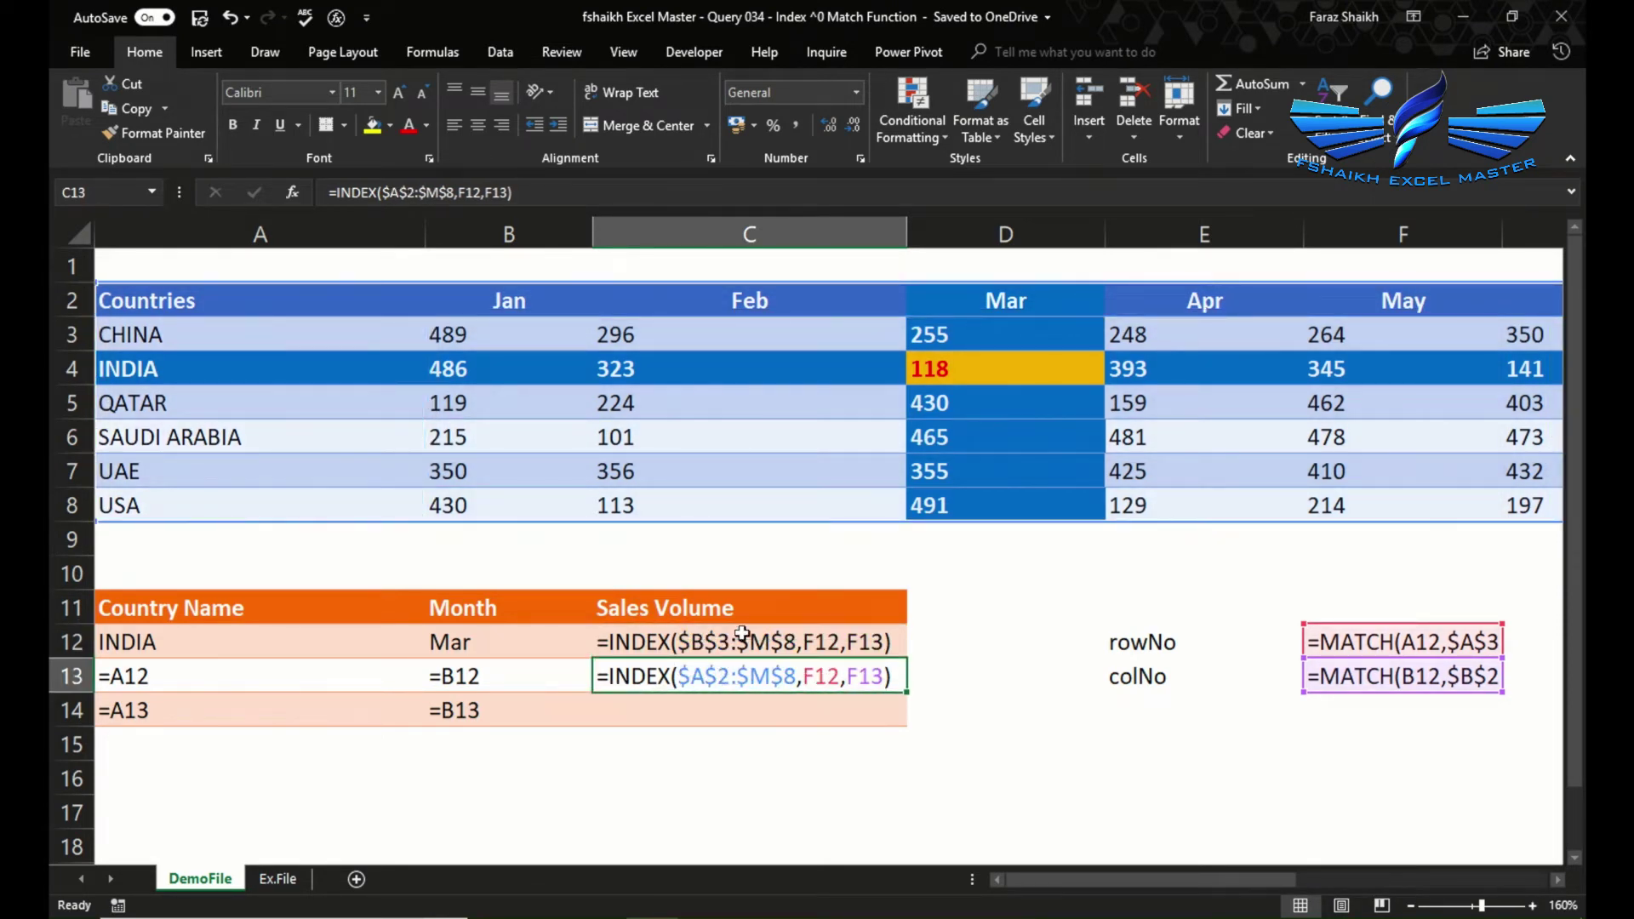
{"action": "left_click", "coordinate": [739, 647]}
{"action": "left_click", "coordinate": [739, 666]}
{"action": "key", "text": "ctrl+grave"}
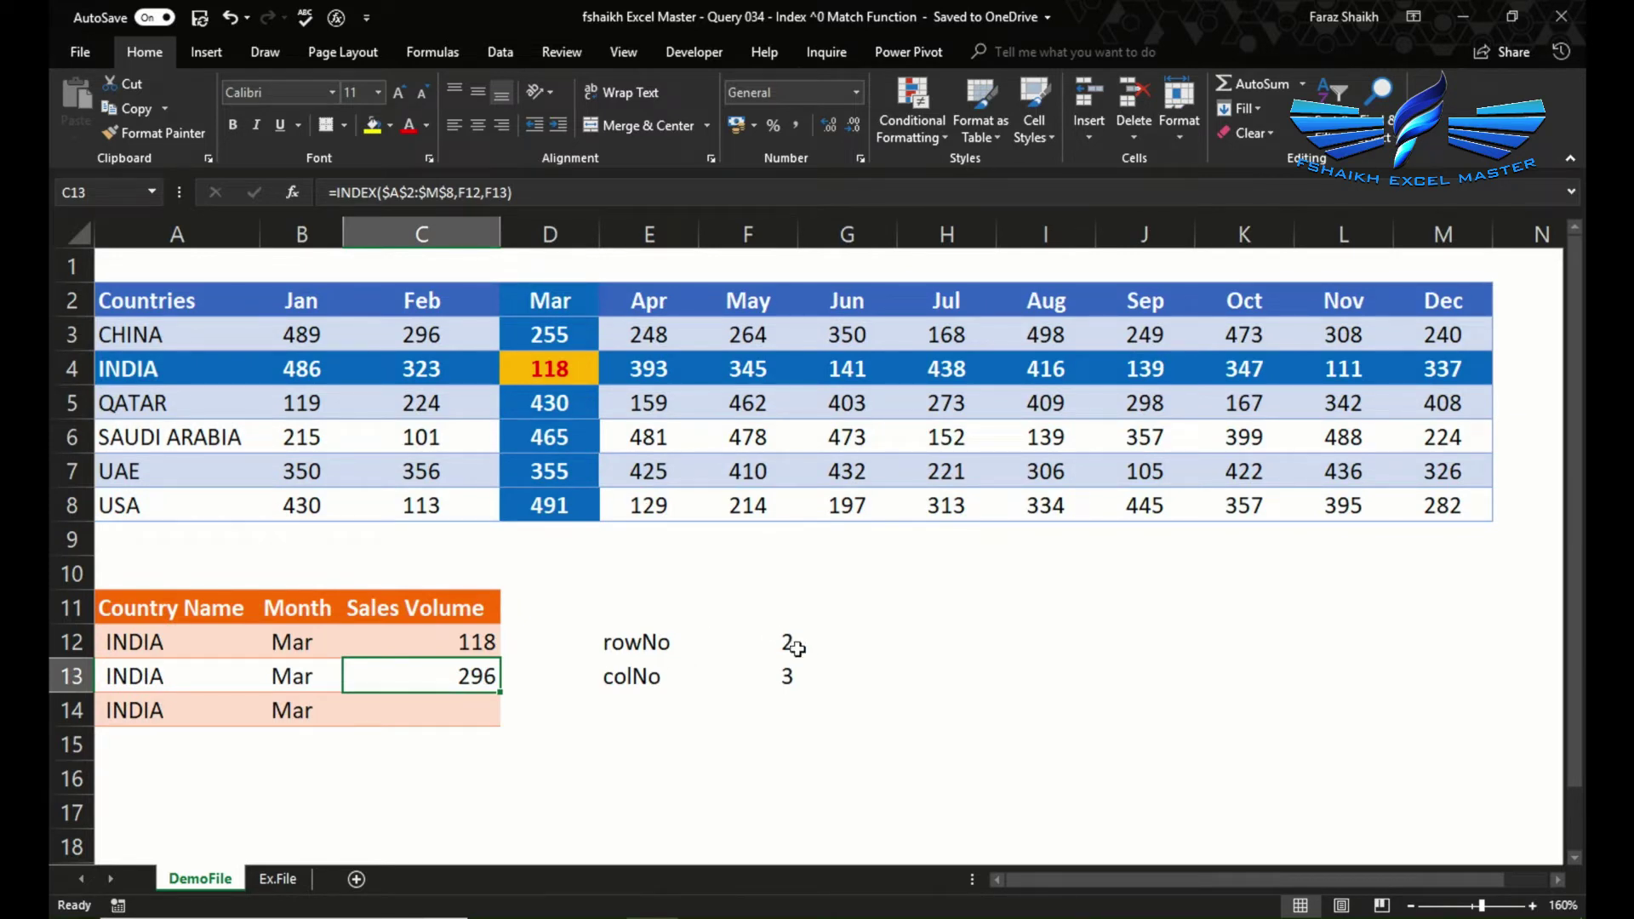
{"action": "left_click", "coordinate": [852, 643]}
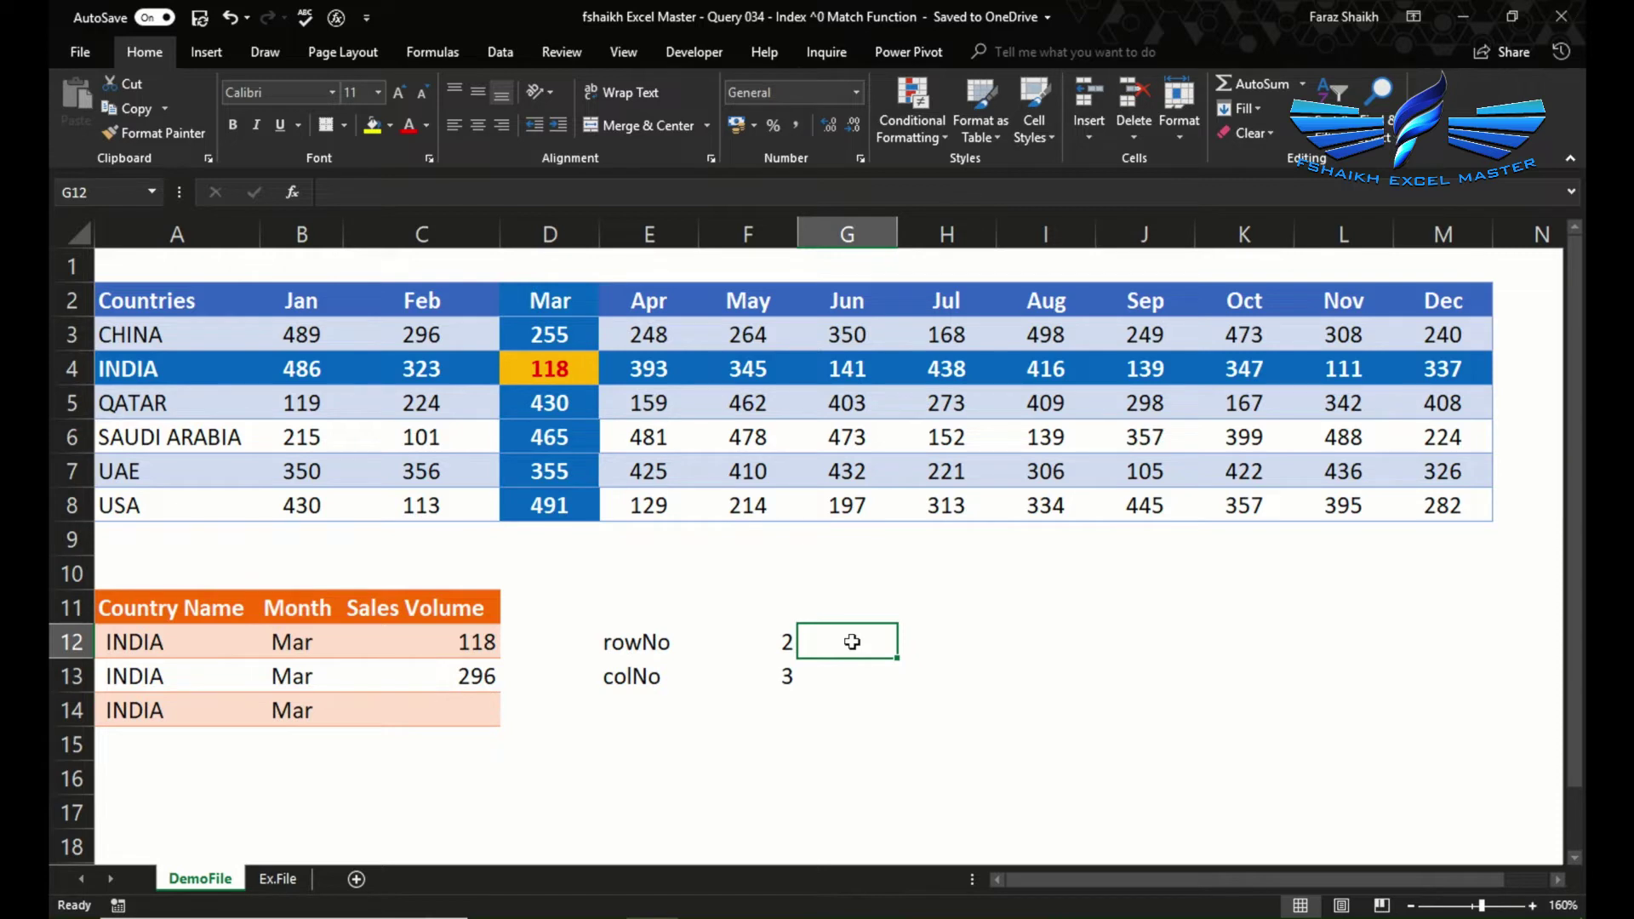
{"action": "key", "text": "ctrl+grave"}
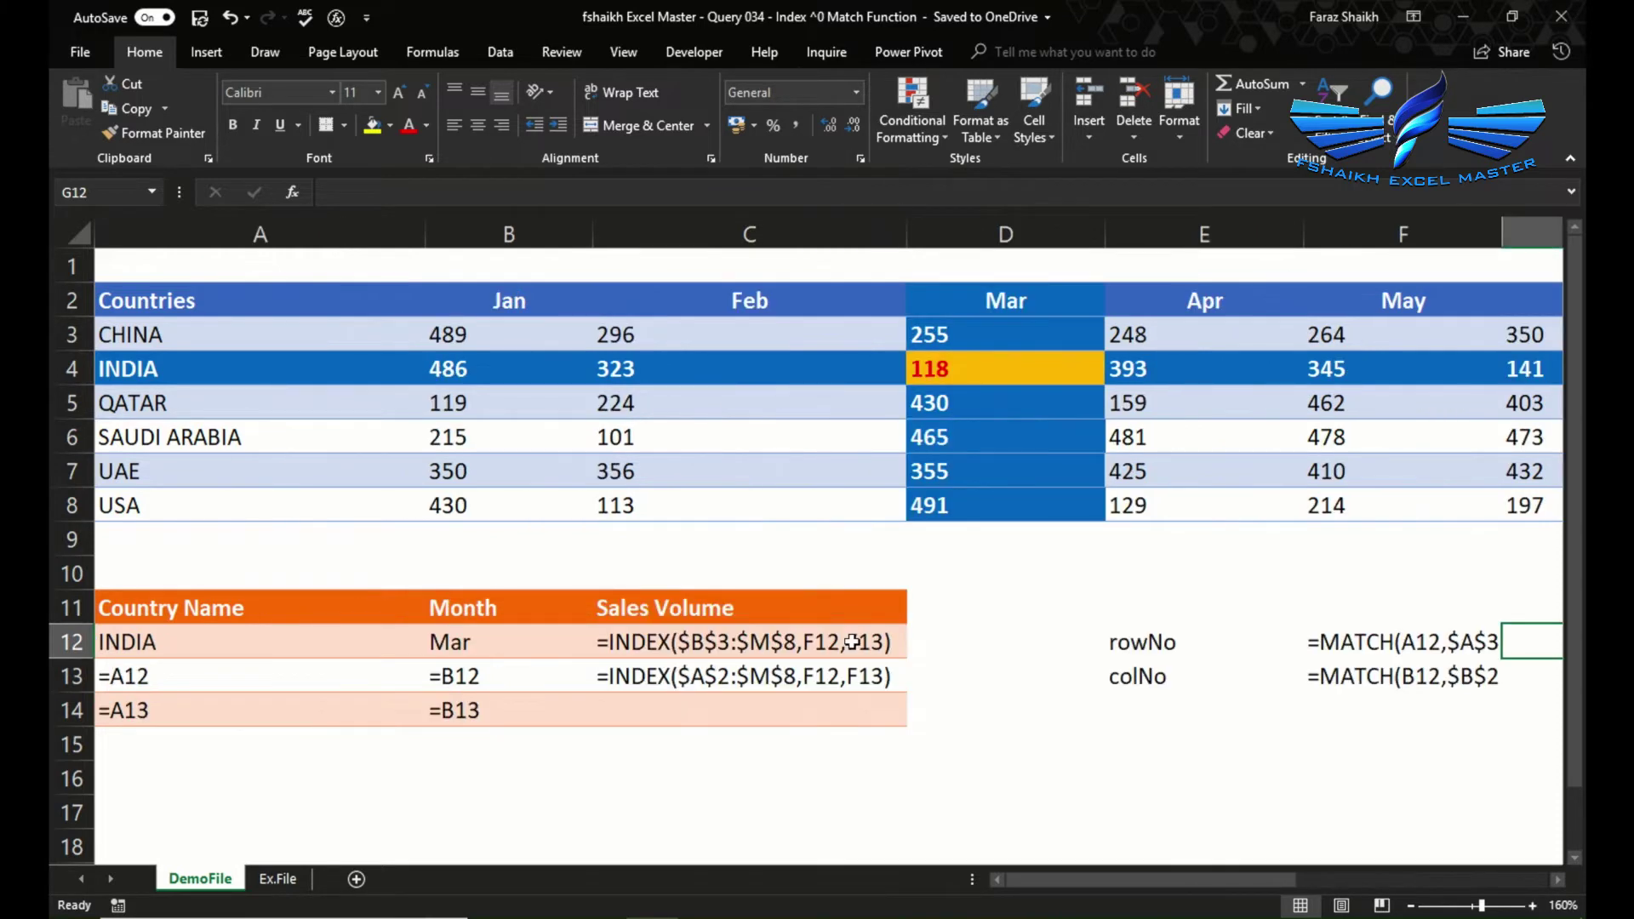
{"action": "double_click", "coordinate": [1386, 643]}
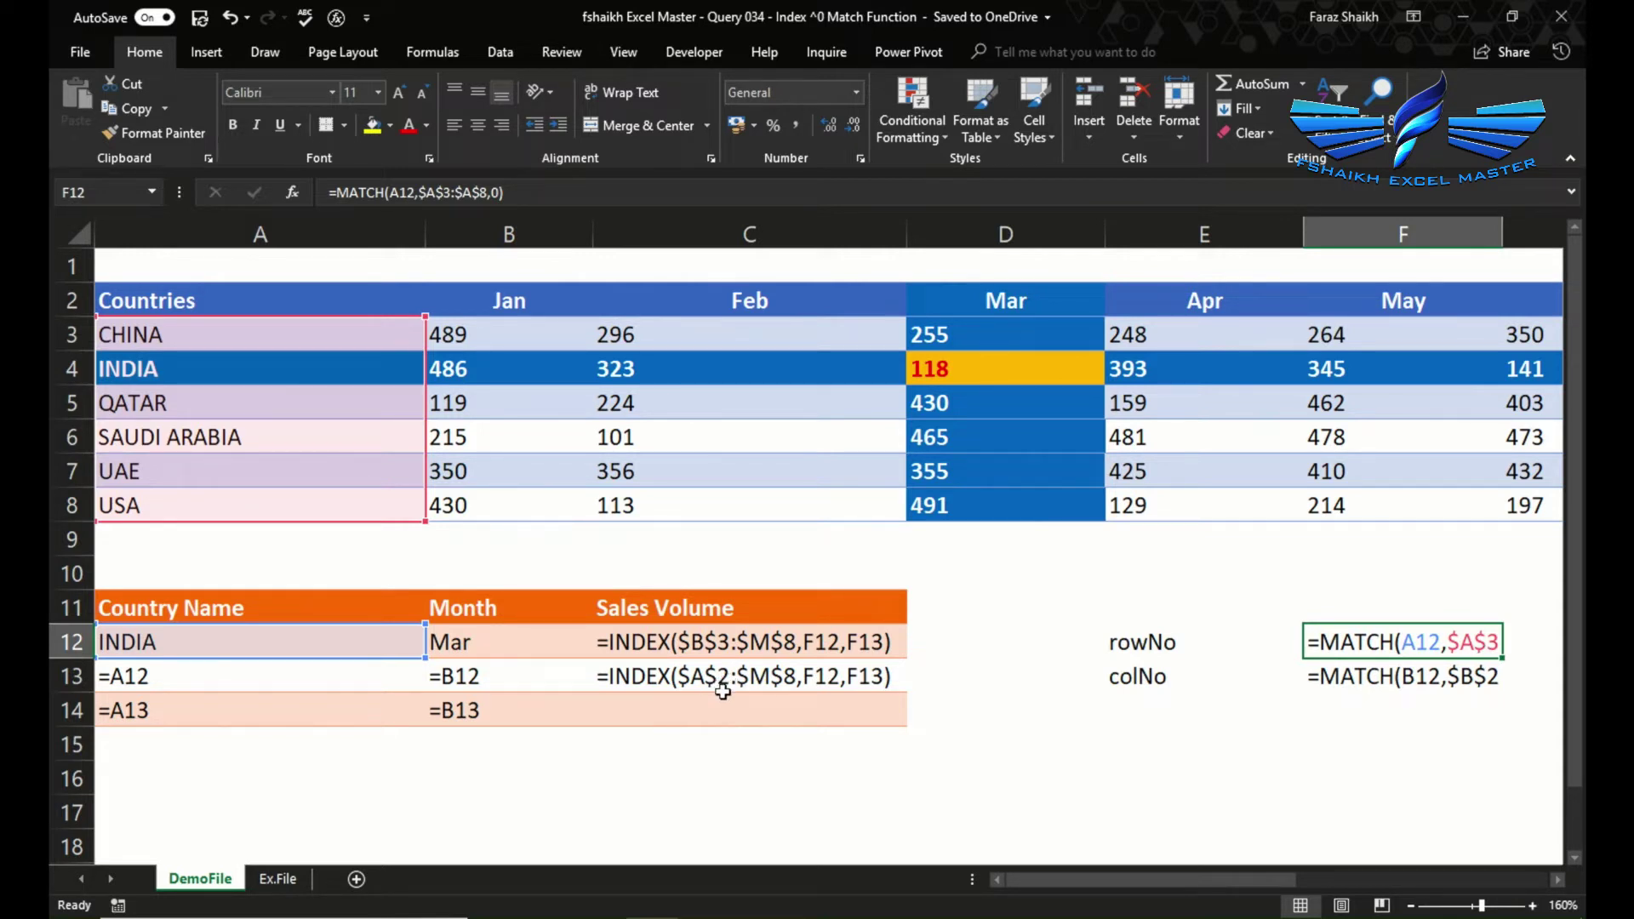
{"action": "double_click", "coordinate": [1346, 675]}
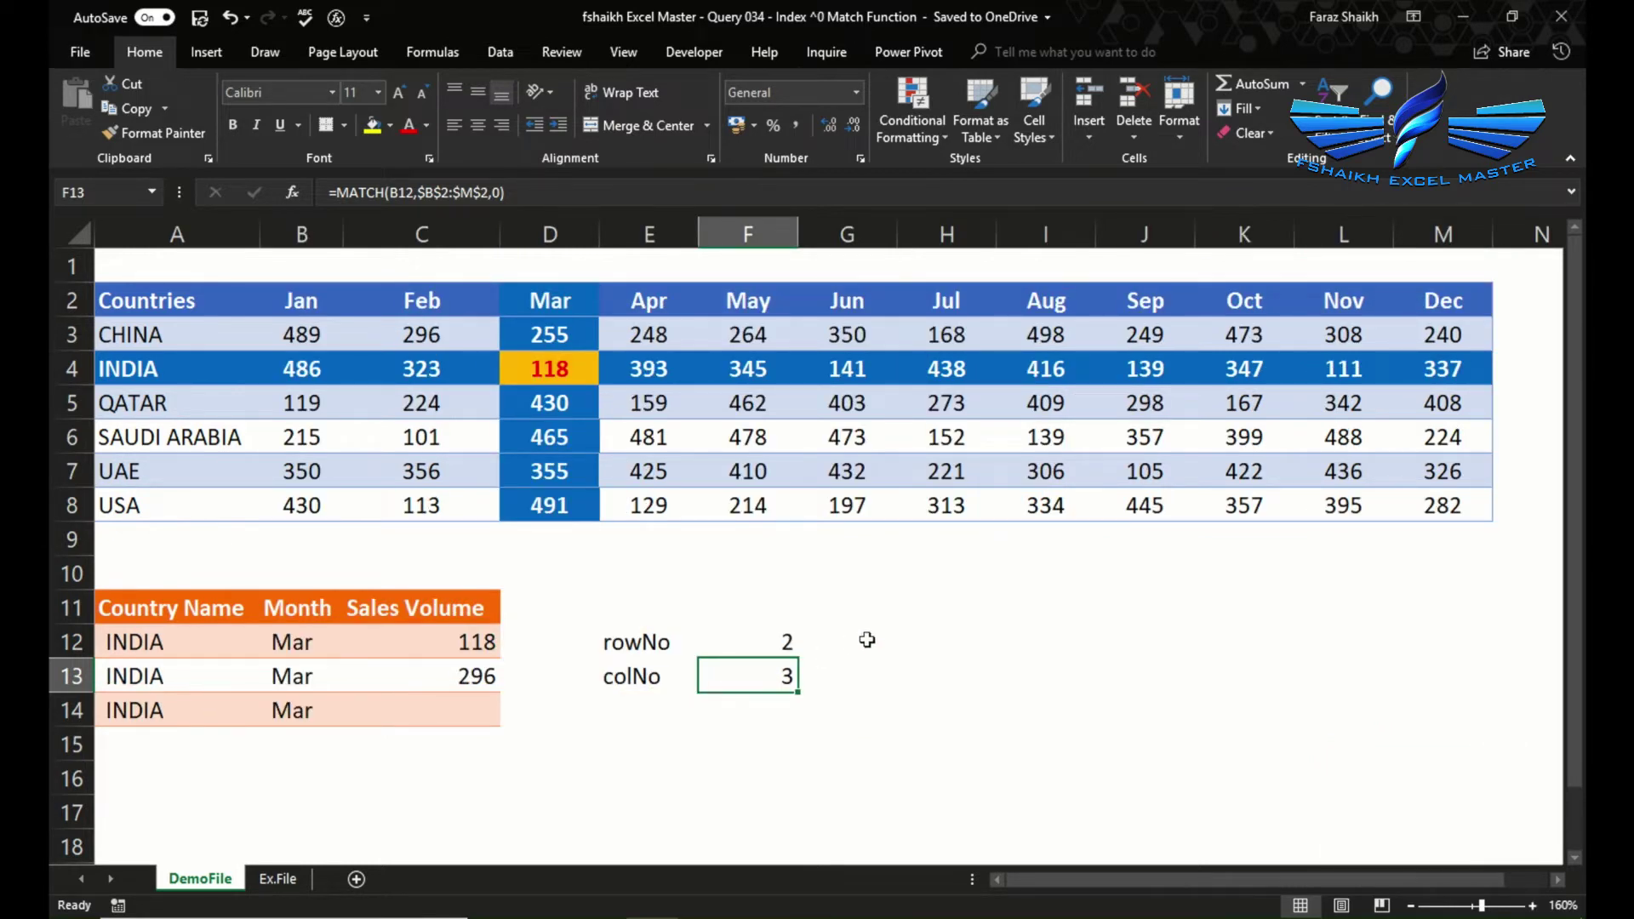
{"action": "left_click", "coordinate": [878, 637]}
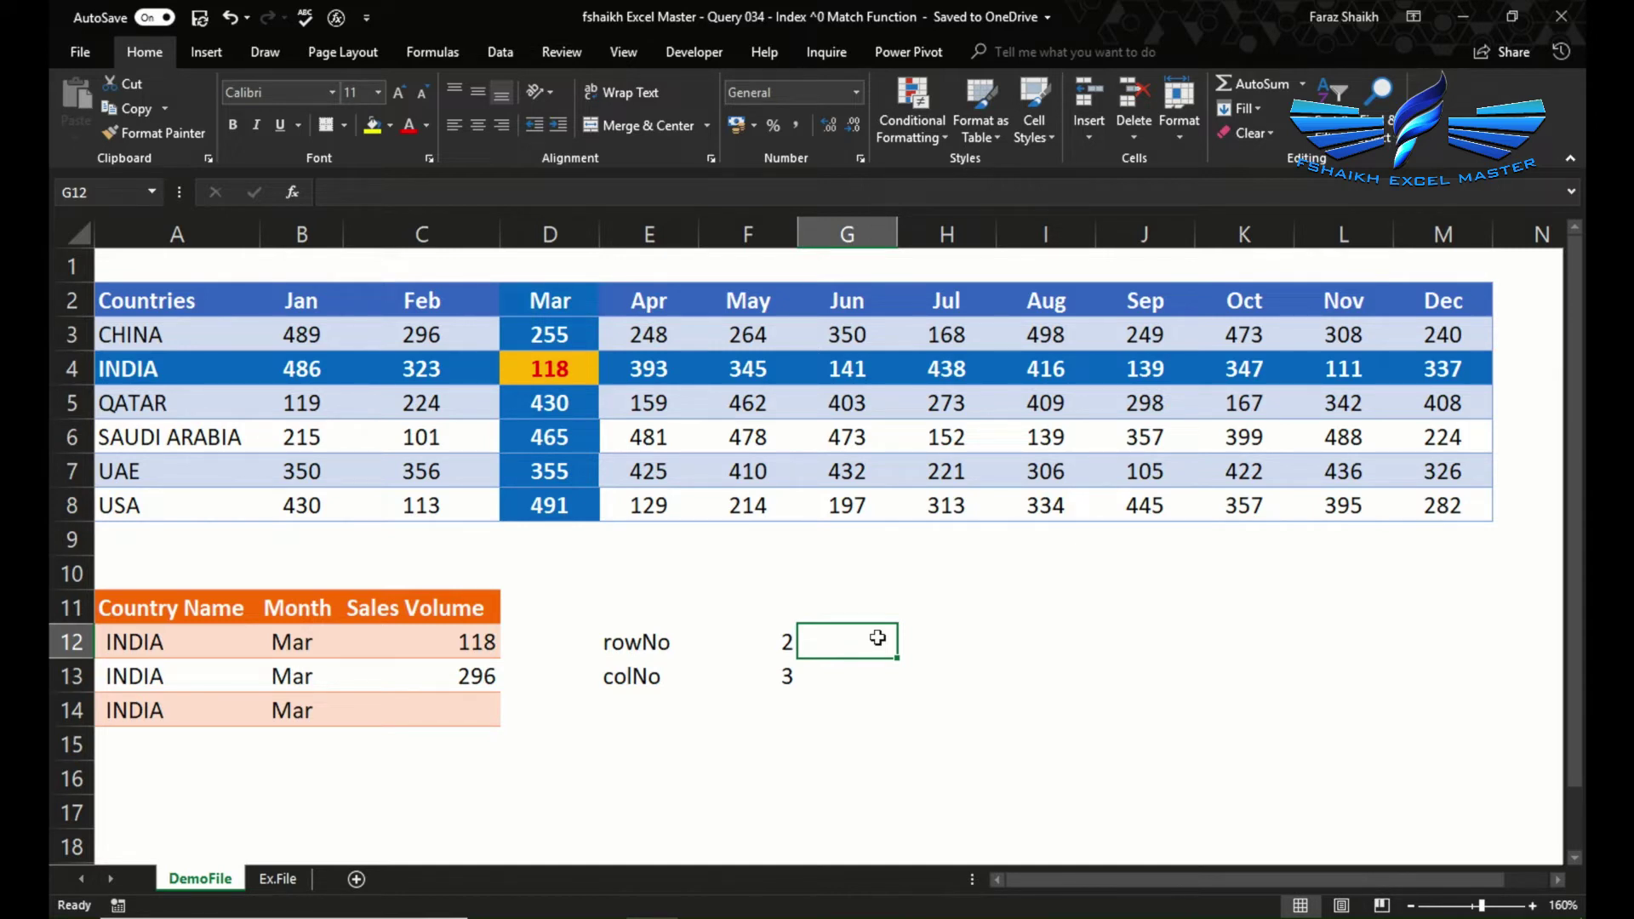
Enter =MATCH(A12,$A$2:$A$8,0) in G12, which counts the header row and returns 3
{"action": "type", "text": "=ma"}
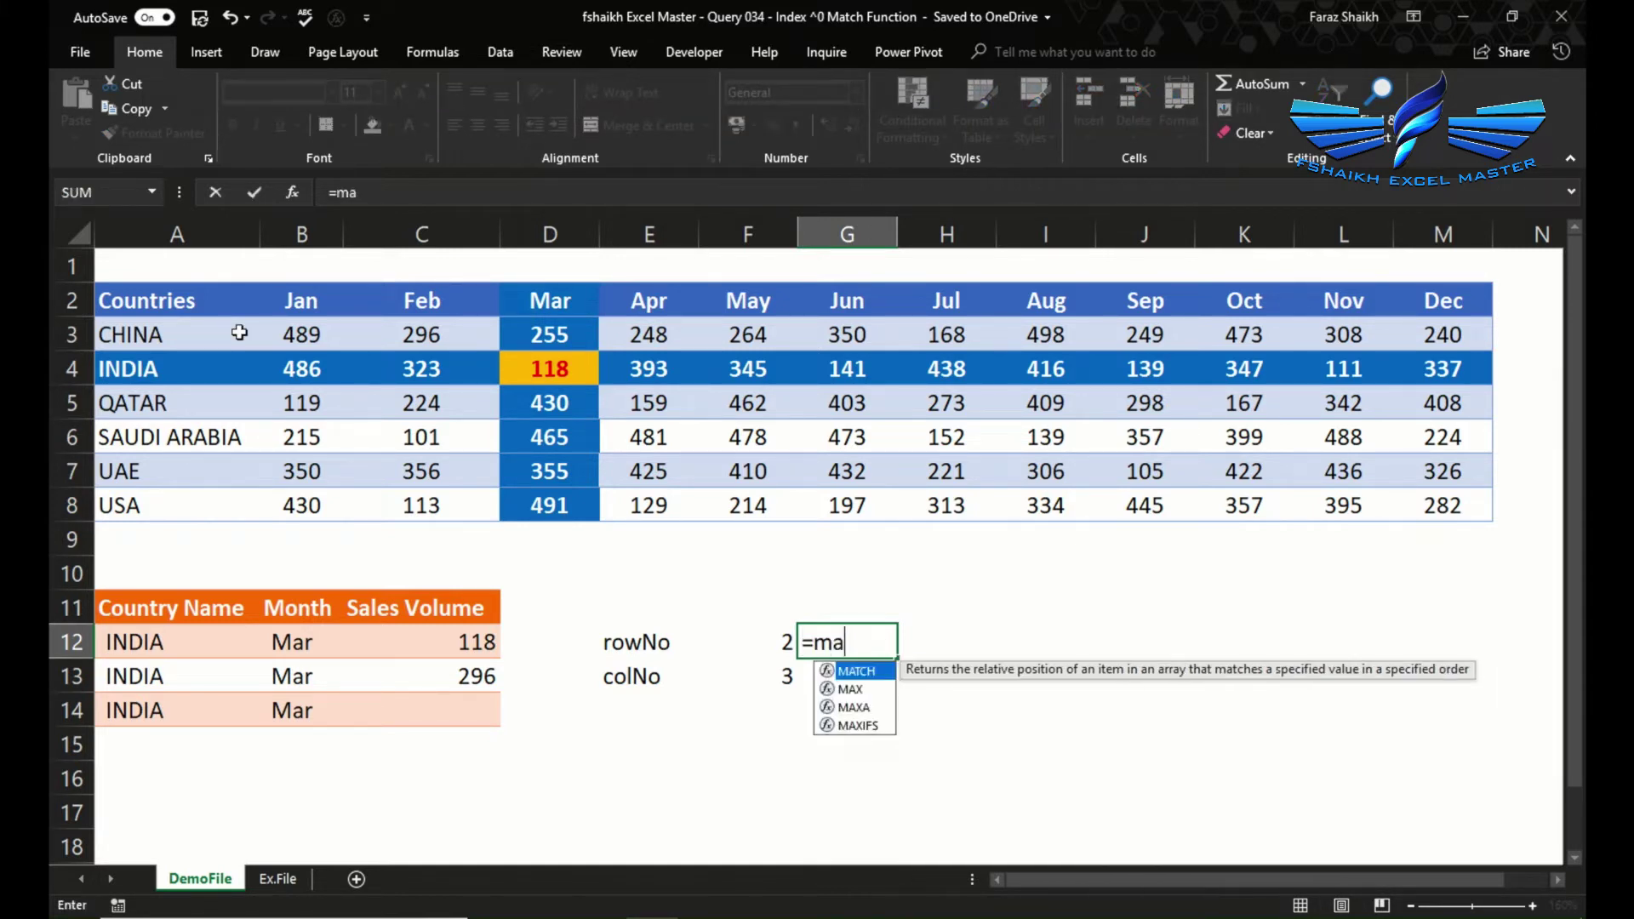
{"action": "key", "text": "Tab"}
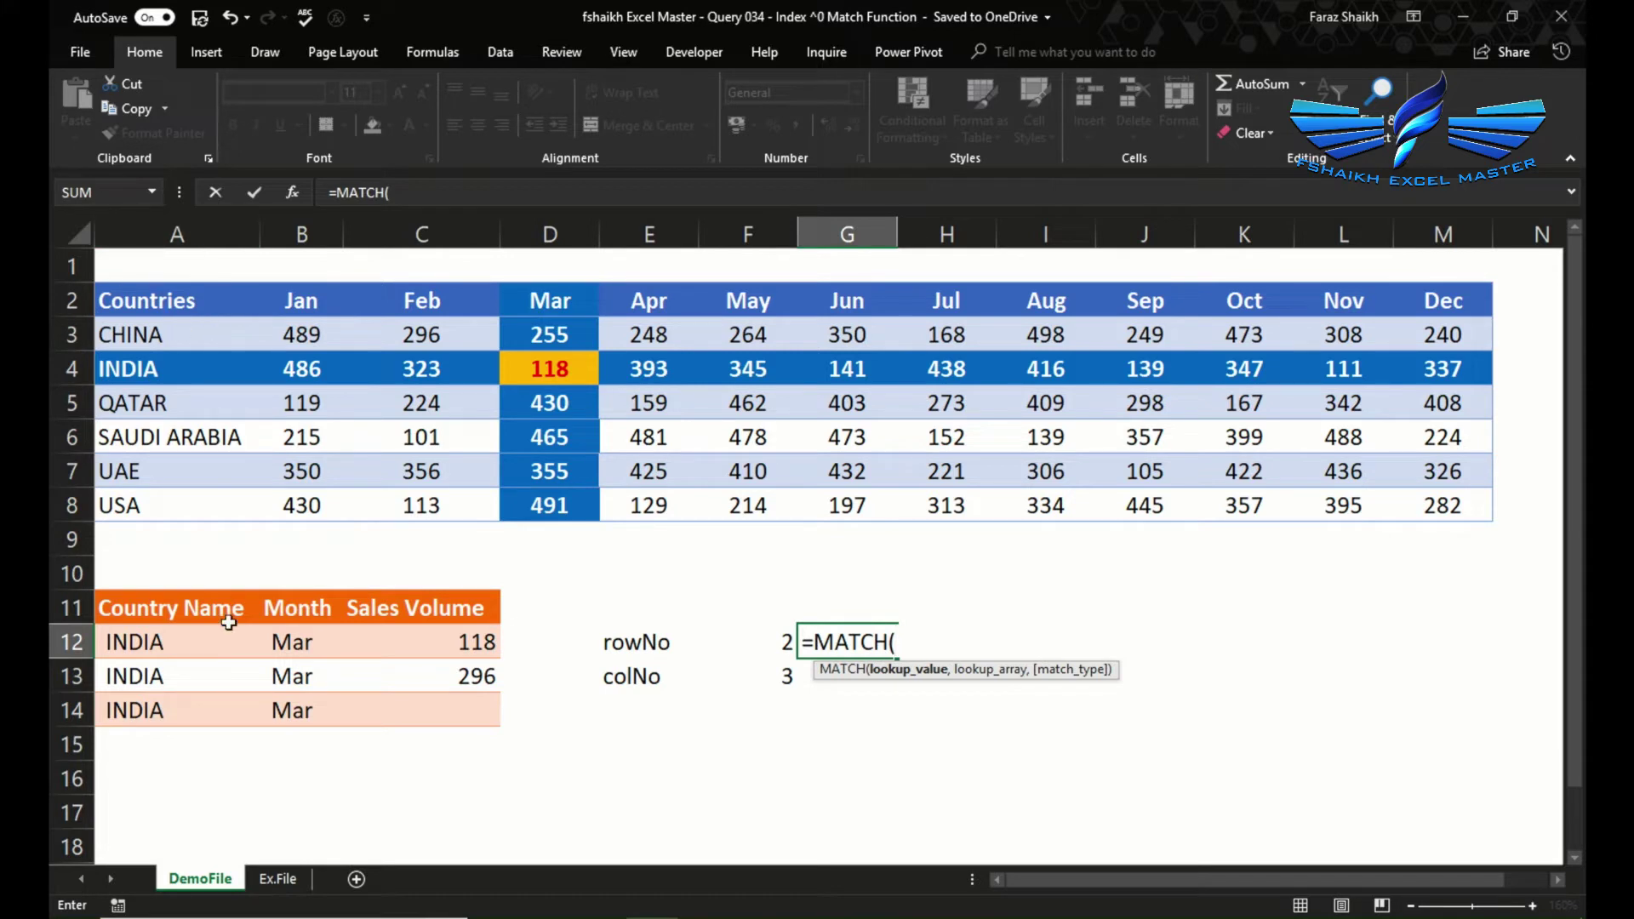
{"action": "left_click", "coordinate": [171, 642]}
{"action": "type", "text": ","}
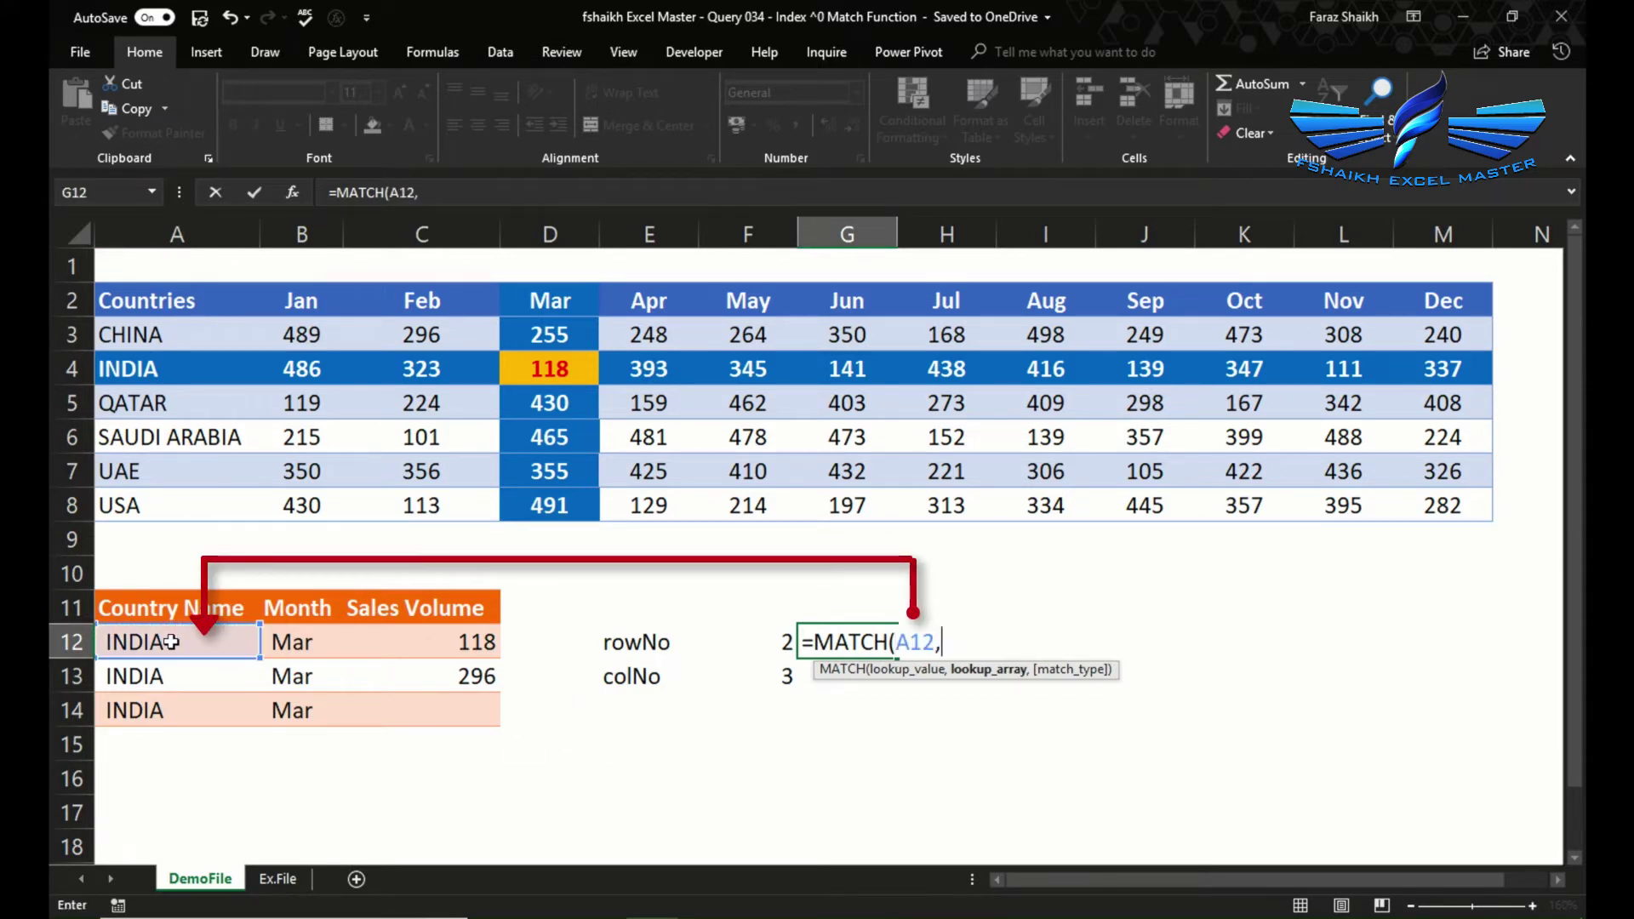
{"action": "left_click", "coordinate": [201, 304]}
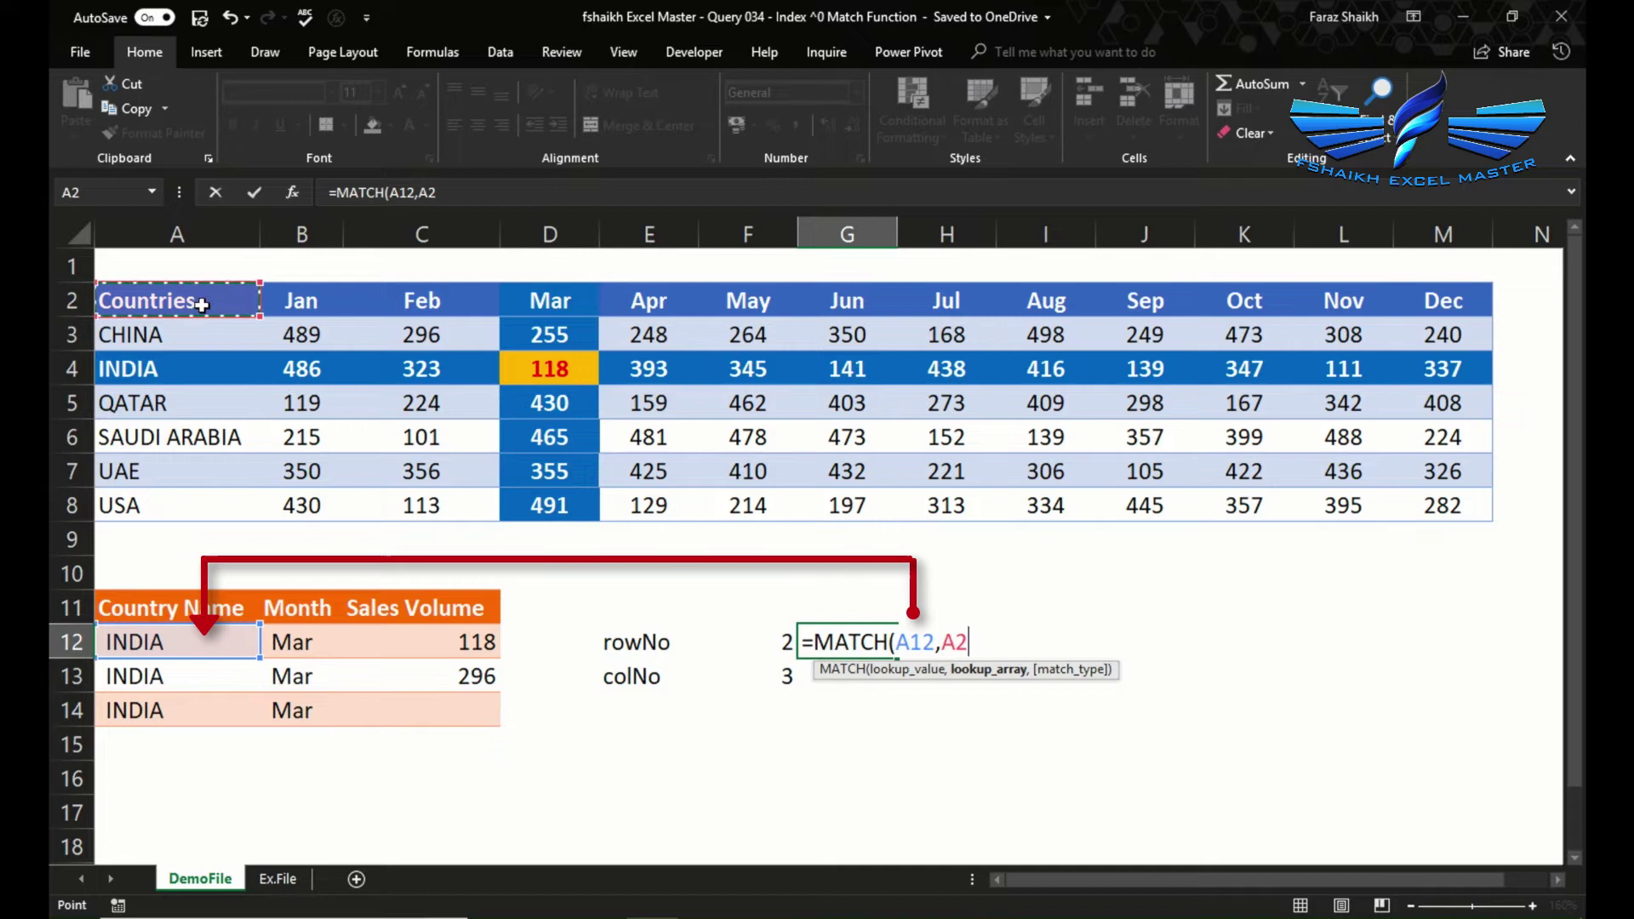
{"action": "left_click_drag", "start_coordinate": [201, 304], "coordinate": [211, 506]}
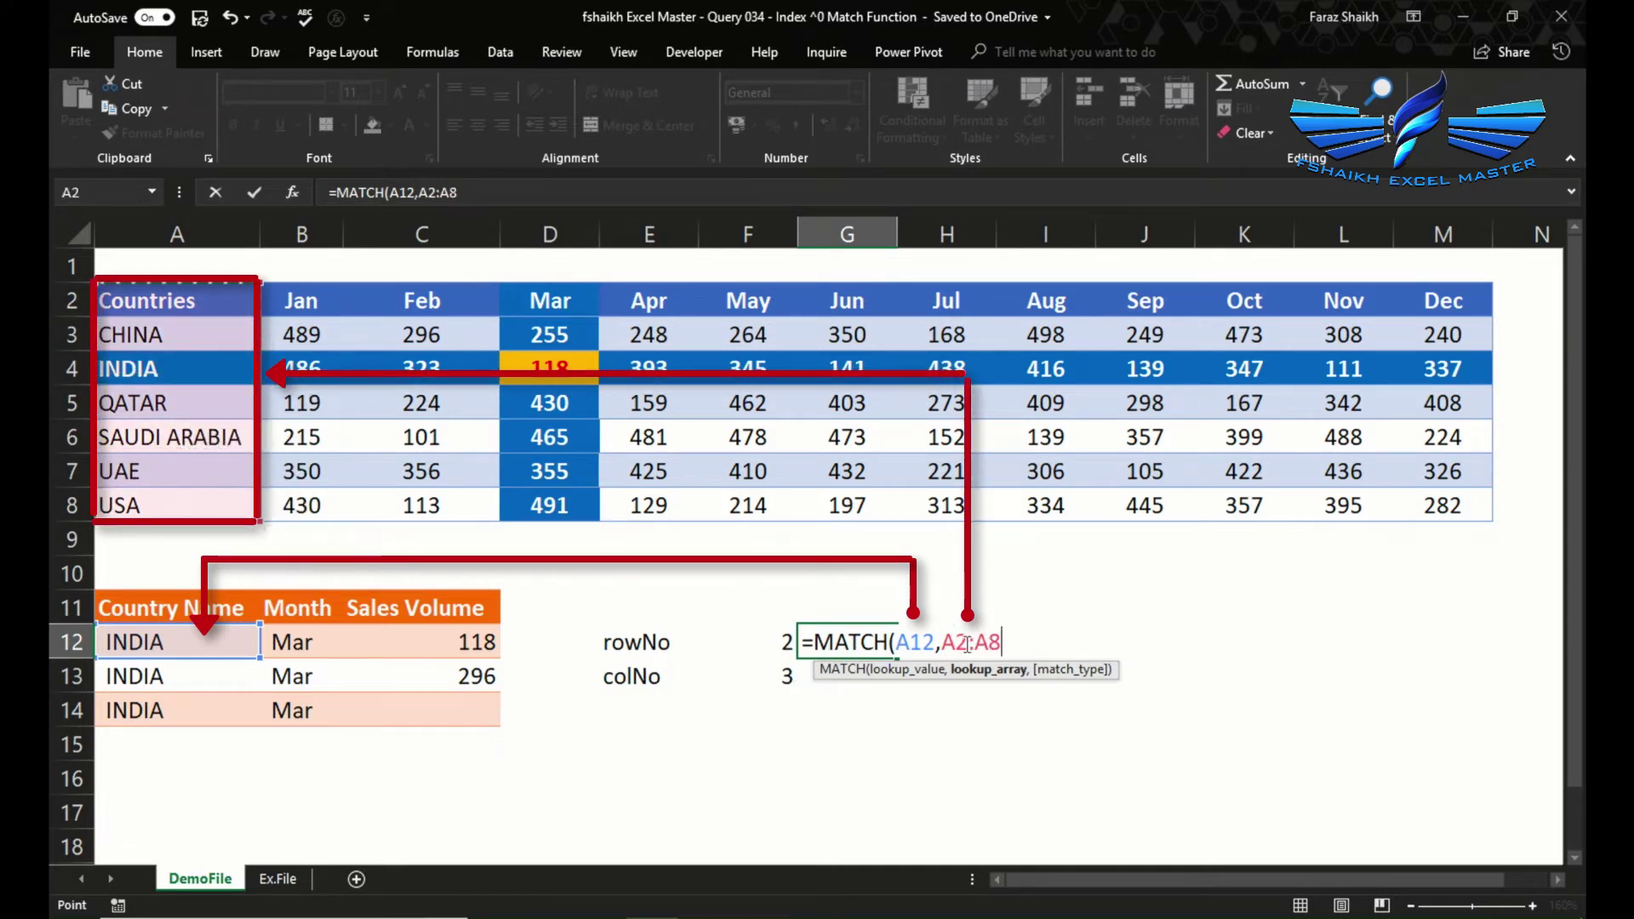
{"action": "key", "text": "F4"}
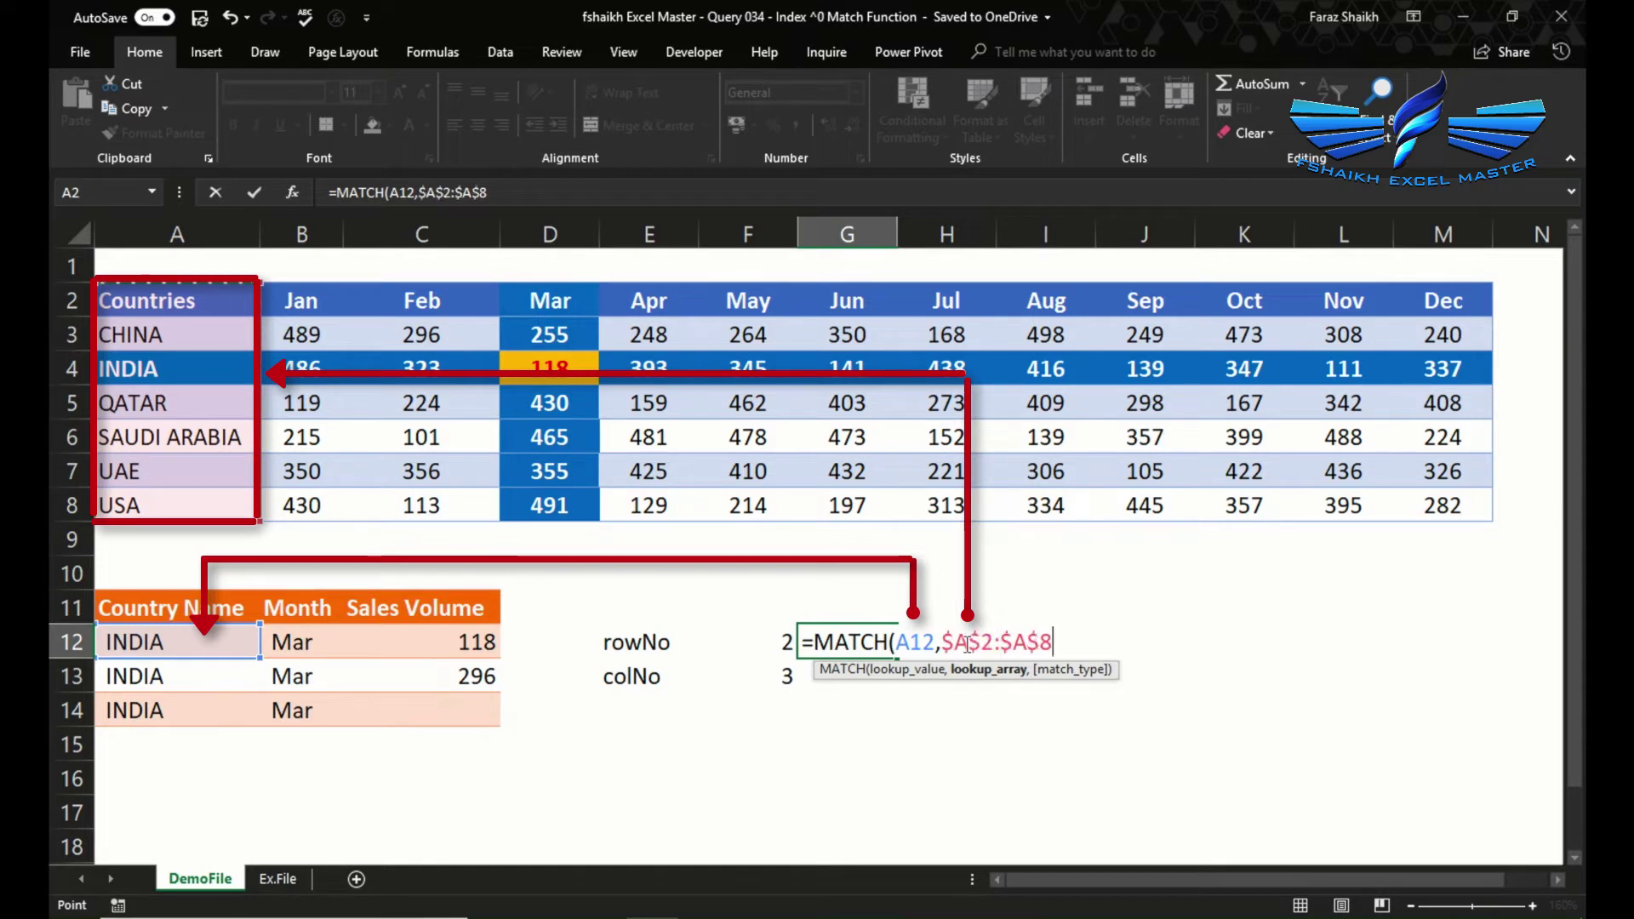
{"action": "type", "text": ","}
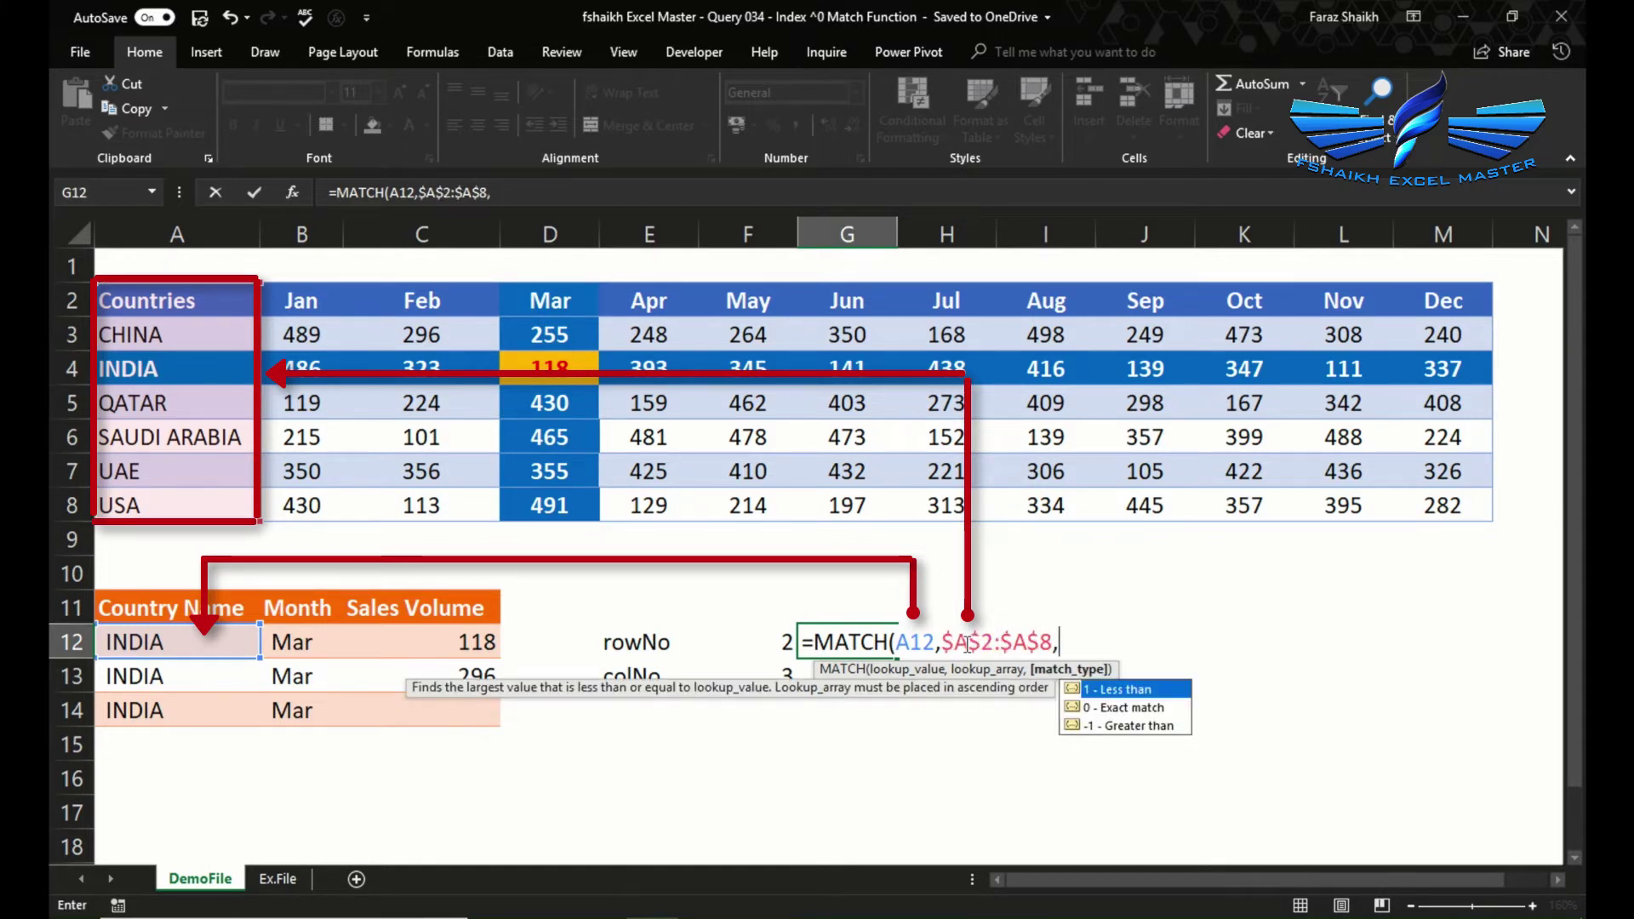
{"action": "key", "text": "Down"}
{"action": "key", "text": "Tab"}
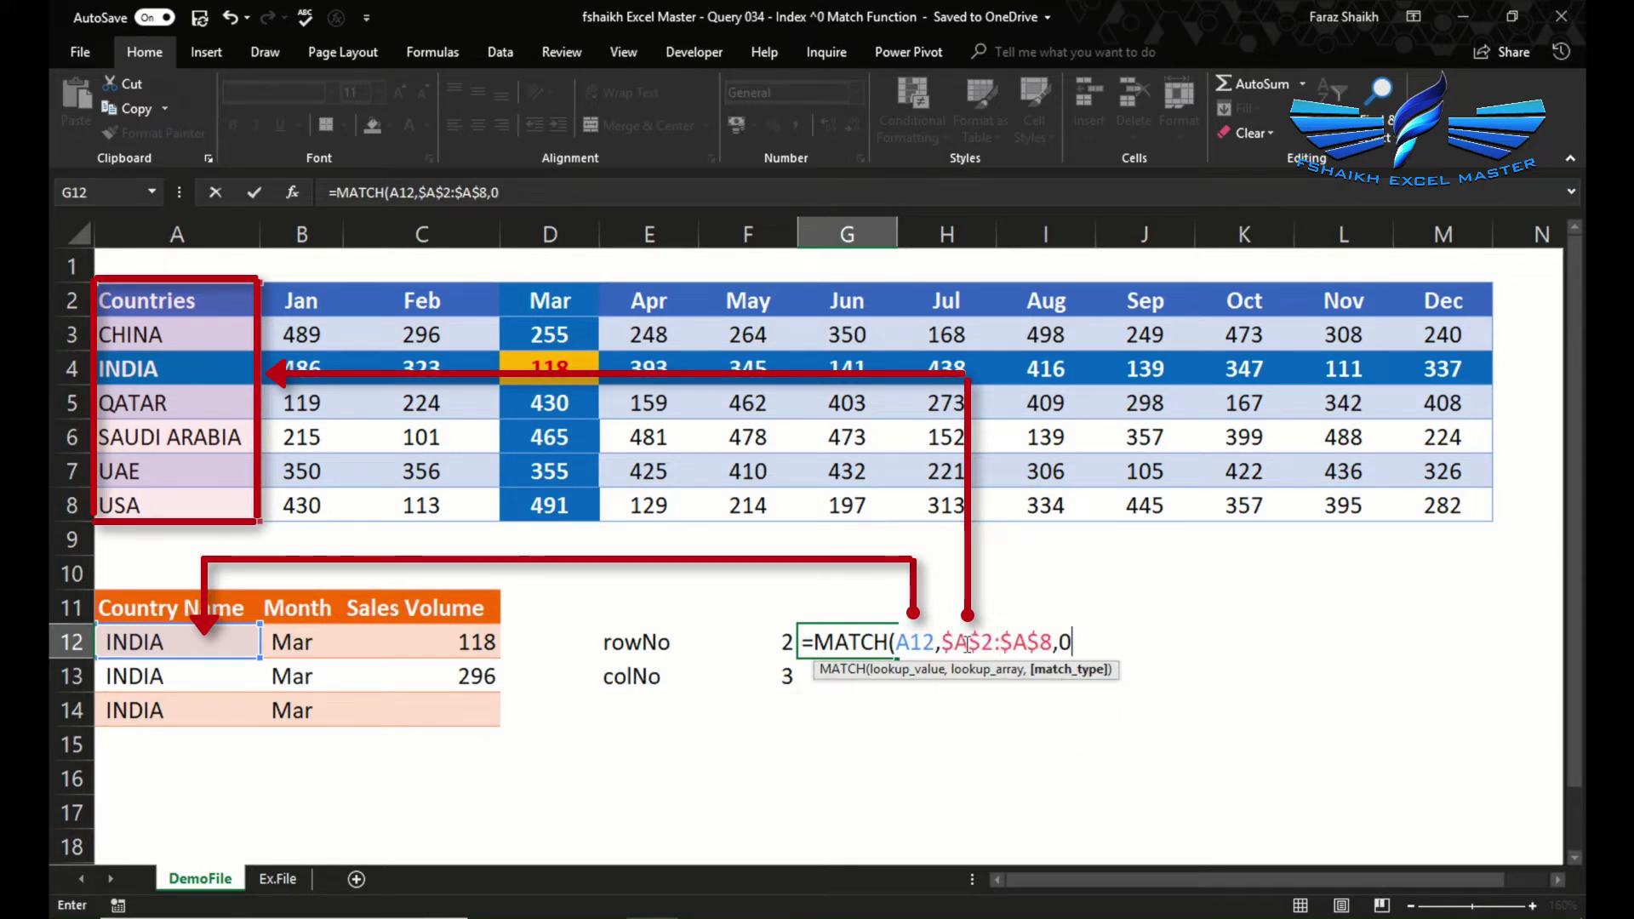
{"action": "key", "text": "Return"}
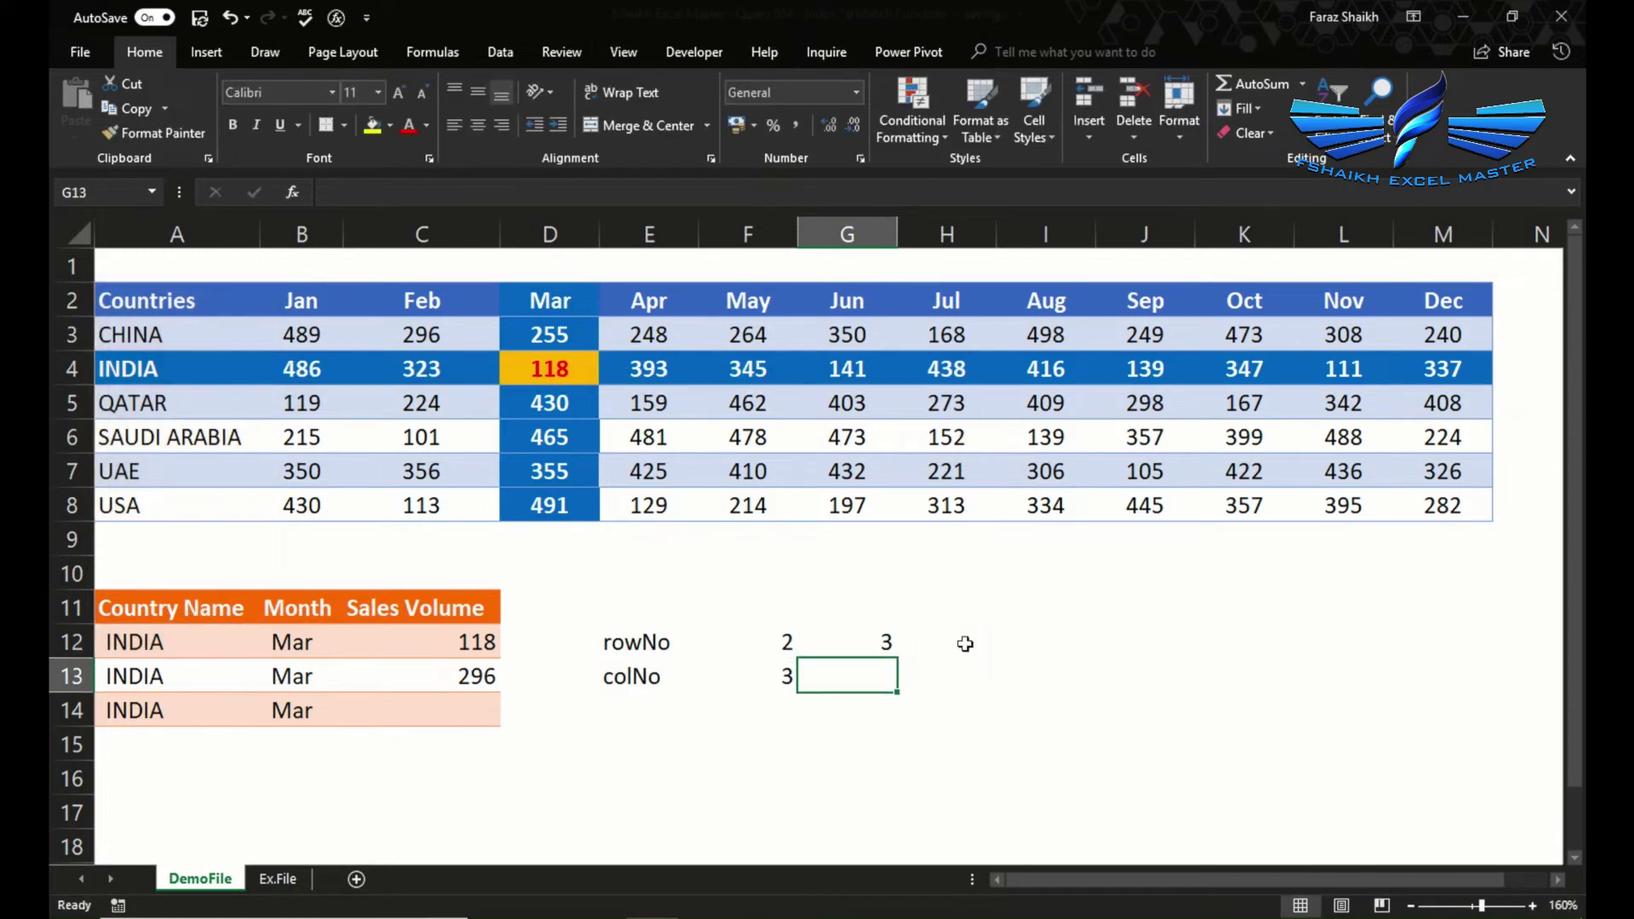
{"action": "left_click", "coordinate": [876, 644]}
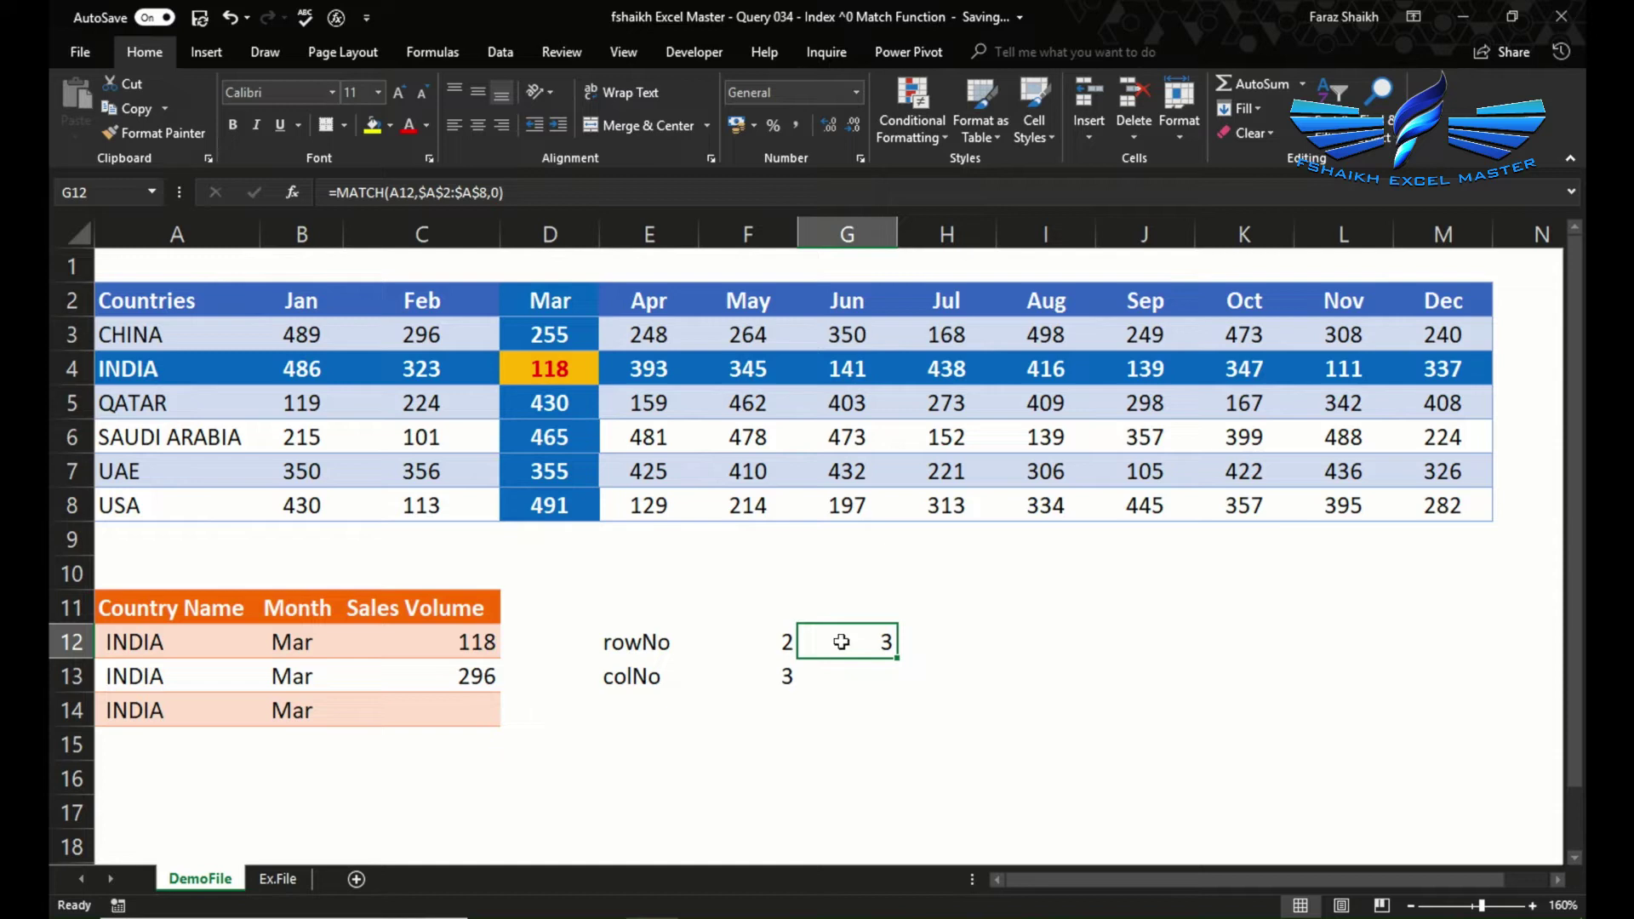
{"action": "left_click", "coordinate": [238, 306]}
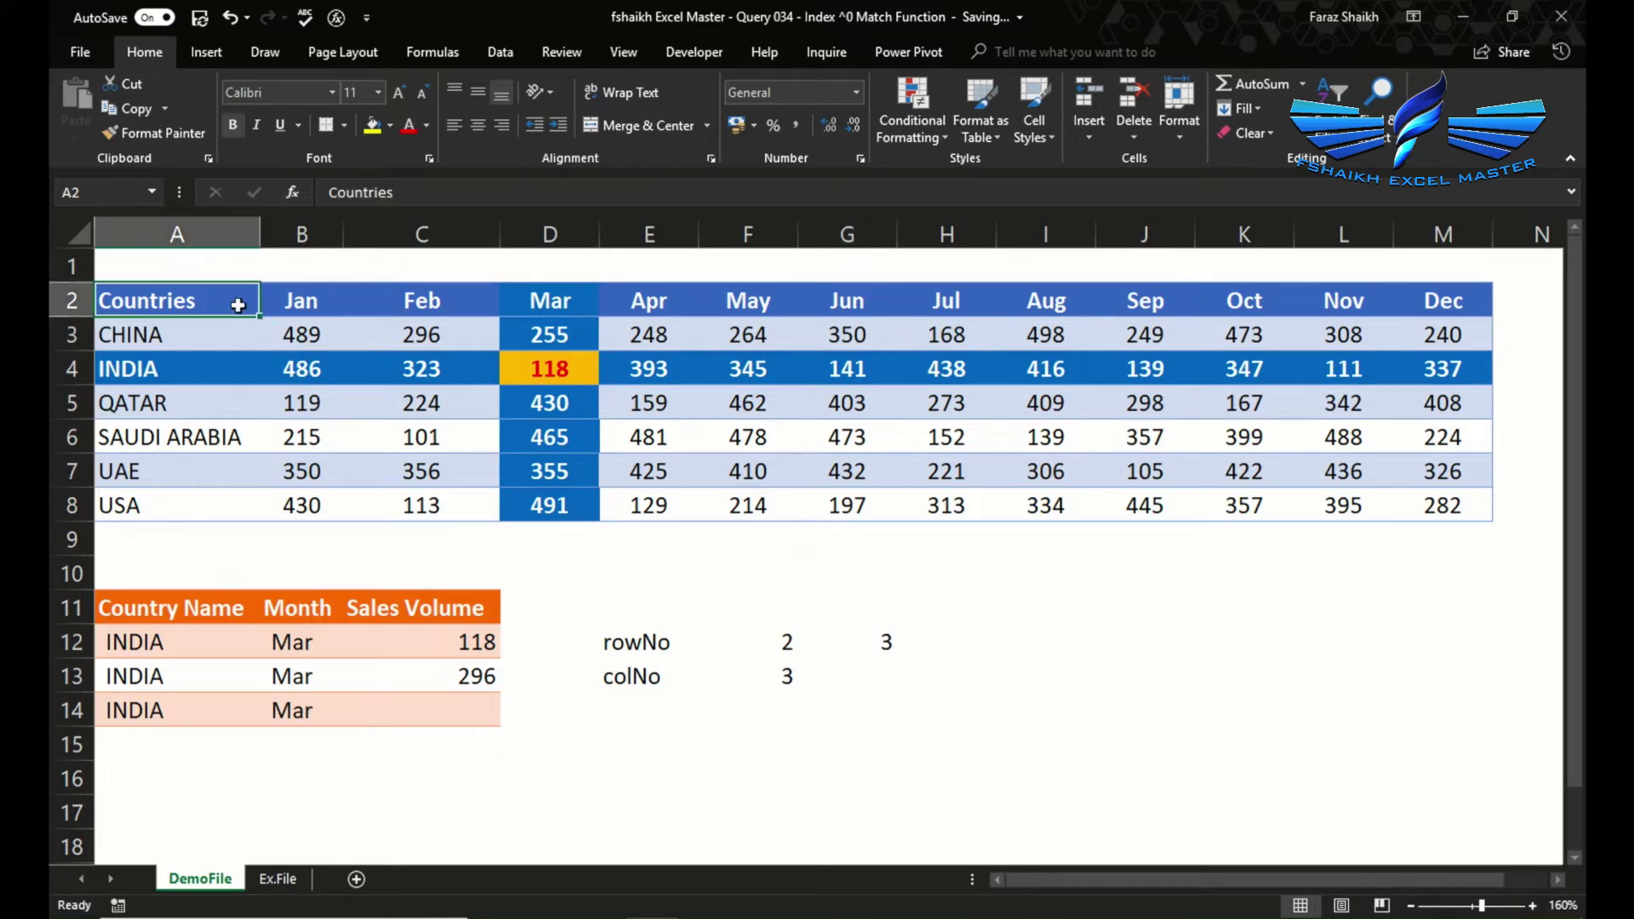
{"action": "left_click", "coordinate": [230, 331]}
{"action": "left_click", "coordinate": [230, 367]}
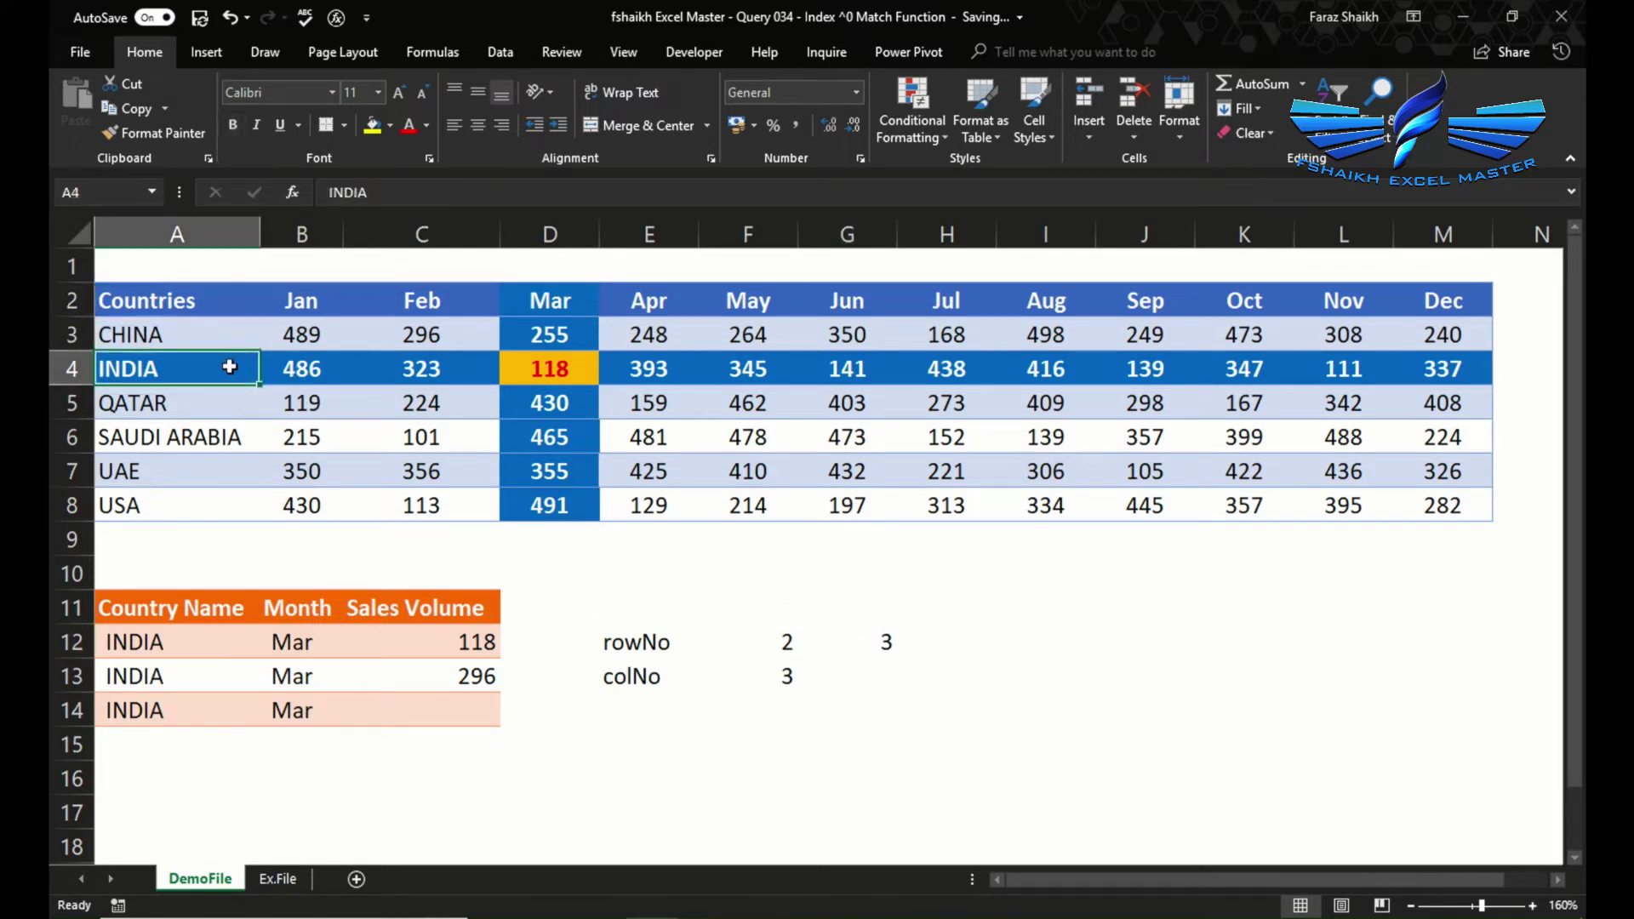
{"action": "left_click", "coordinate": [786, 649]}
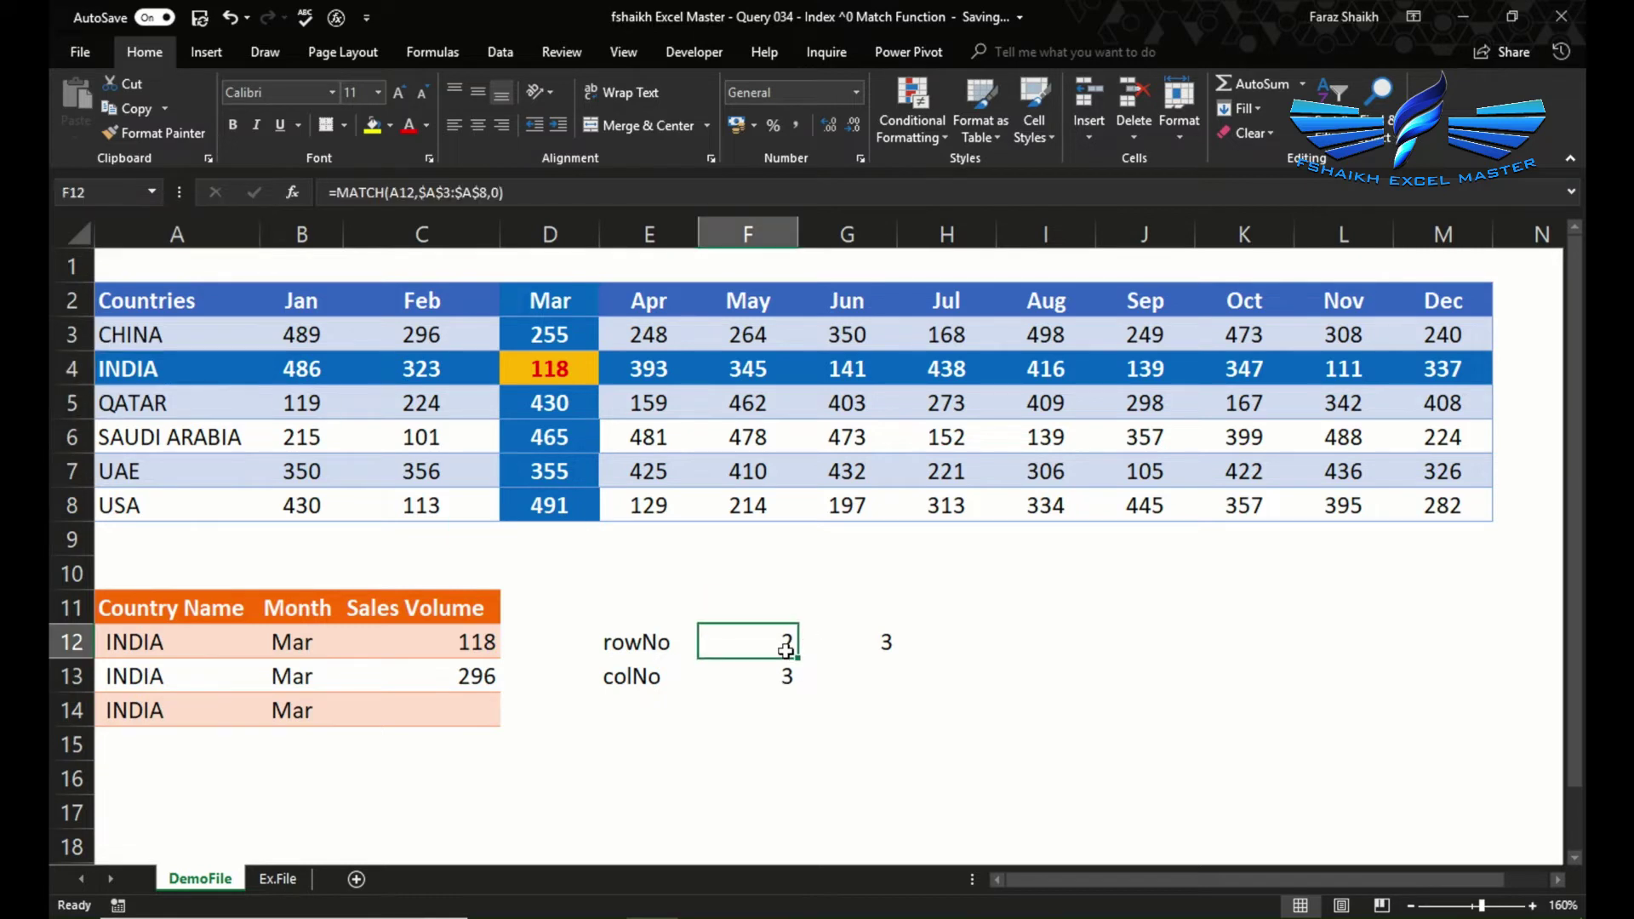
{"action": "double_click", "coordinate": [787, 647]}
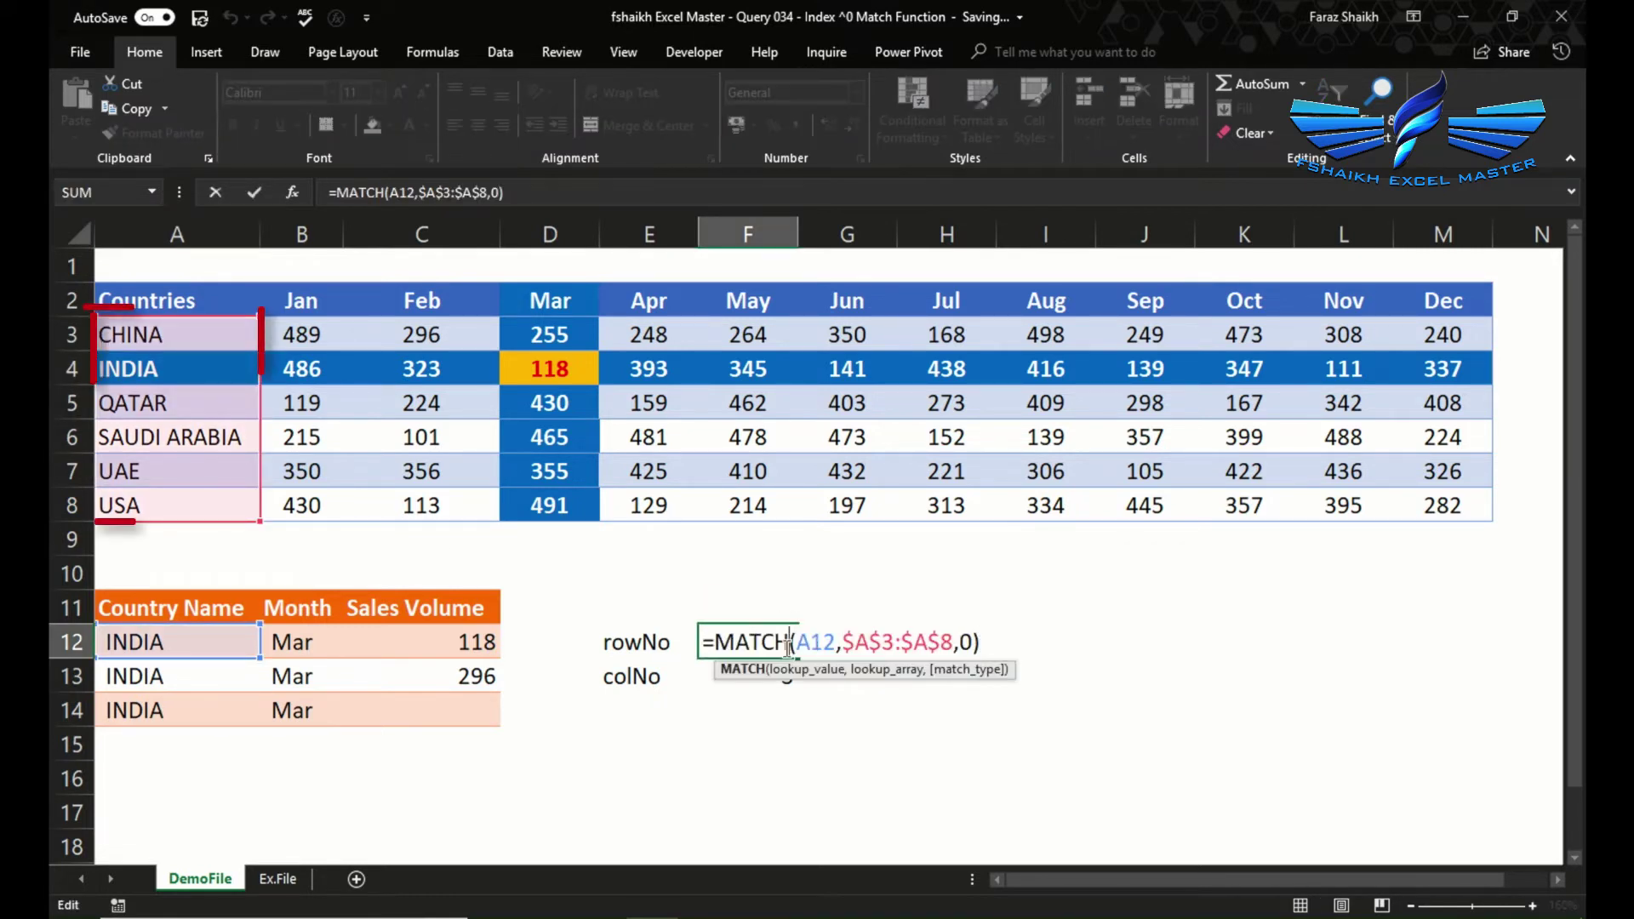
{"action": "key", "text": "Escape"}
{"action": "left_click", "coordinate": [208, 334]}
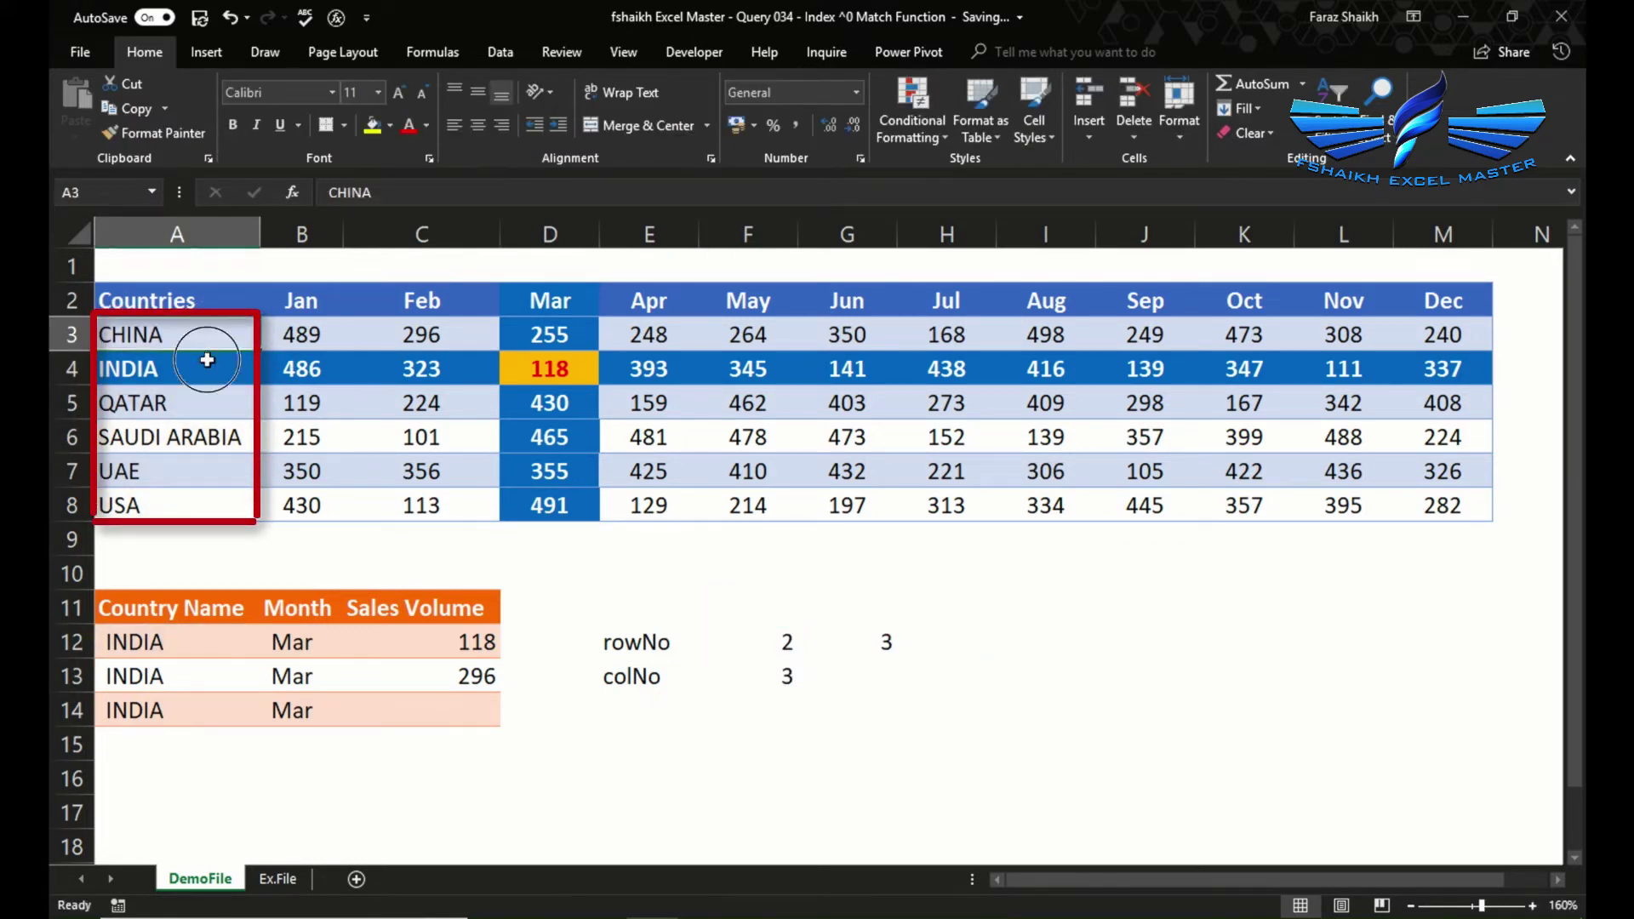
{"action": "left_click", "coordinate": [207, 360]}
{"action": "left_click", "coordinate": [882, 677]}
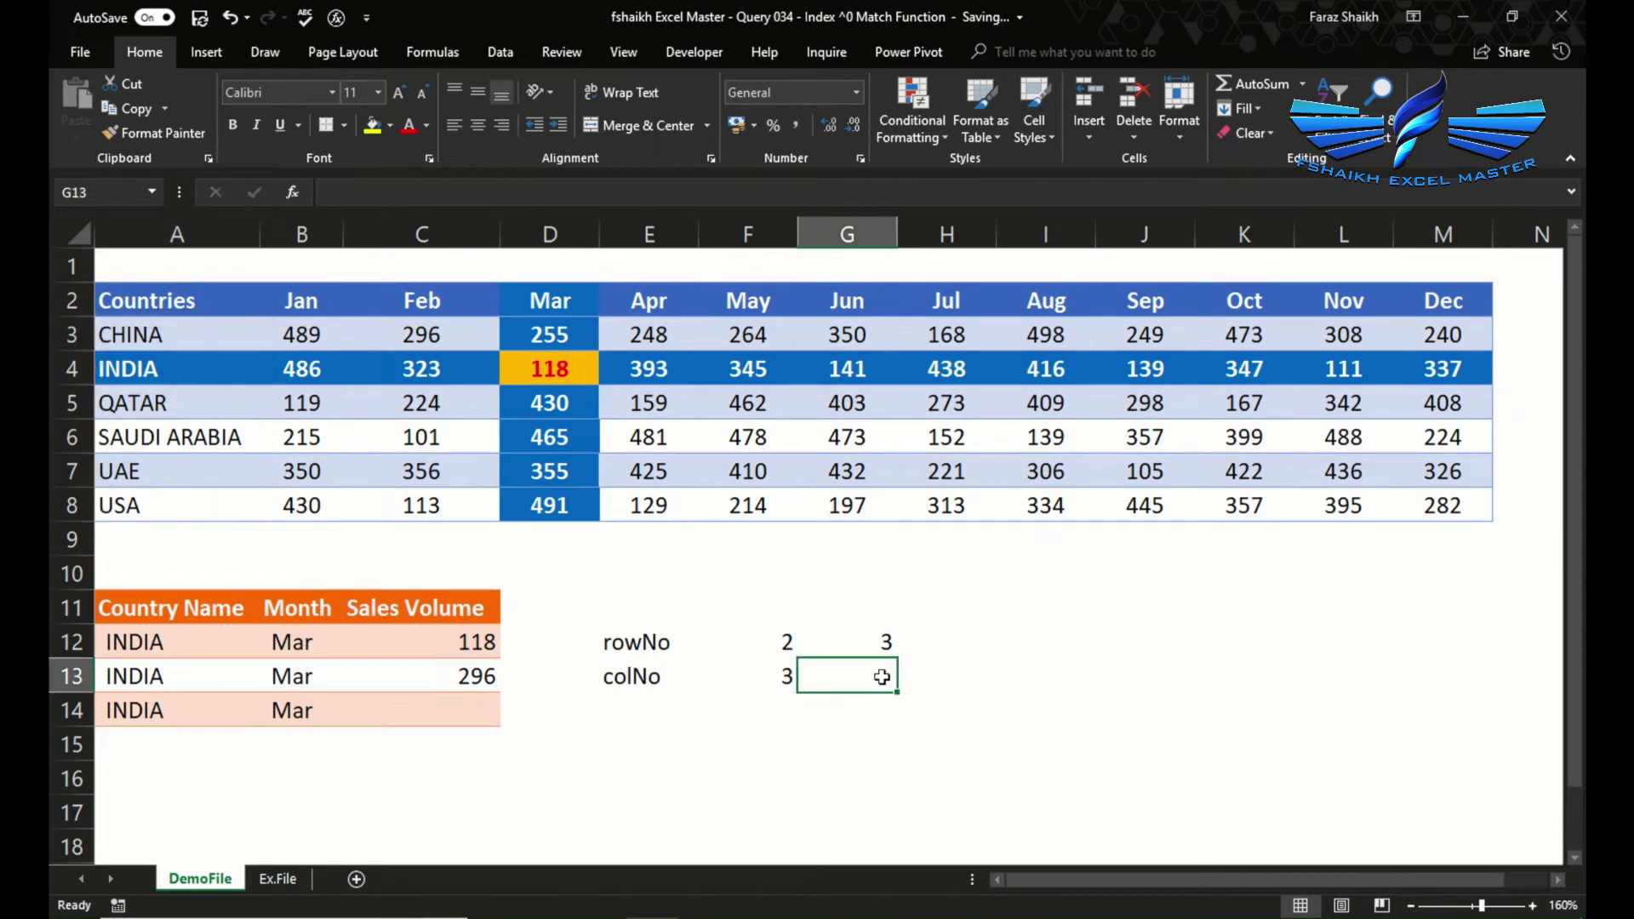
Enter =MATCH(B13,$A$2:$M$2,0) in G13, returning 4 for Mar
{"action": "type", "text": "=ca"}
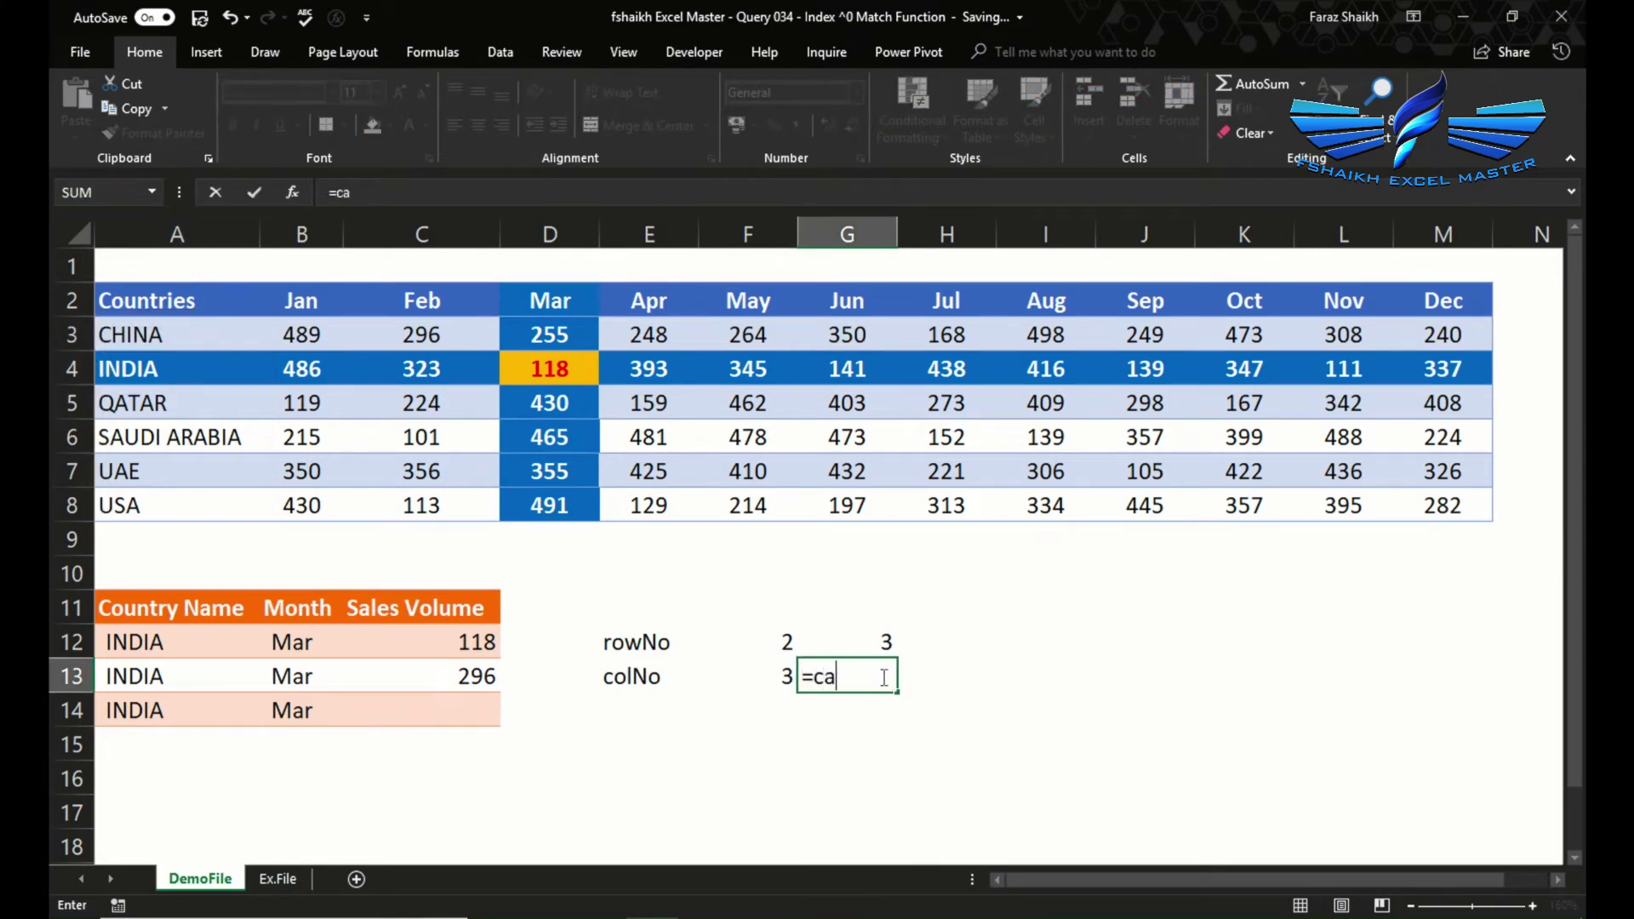
{"action": "key", "text": "BackSpace"}
{"action": "key", "text": "BackSpace"}
{"action": "type", "text": "mat"}
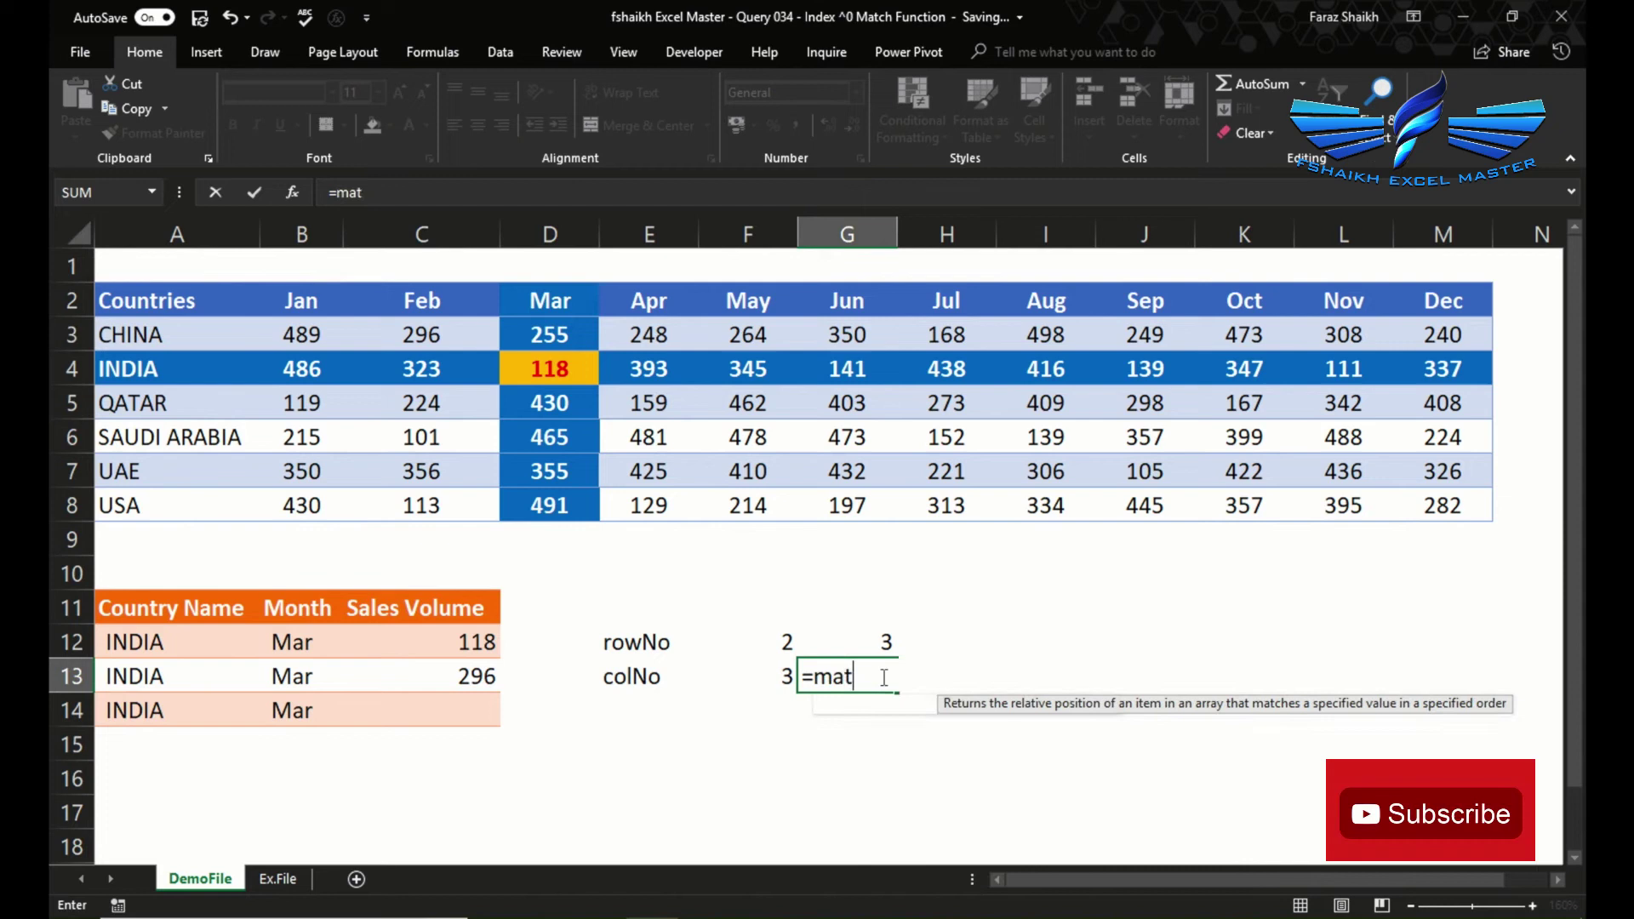
{"action": "key", "text": "Tab"}
{"action": "left_click", "coordinate": [297, 677]}
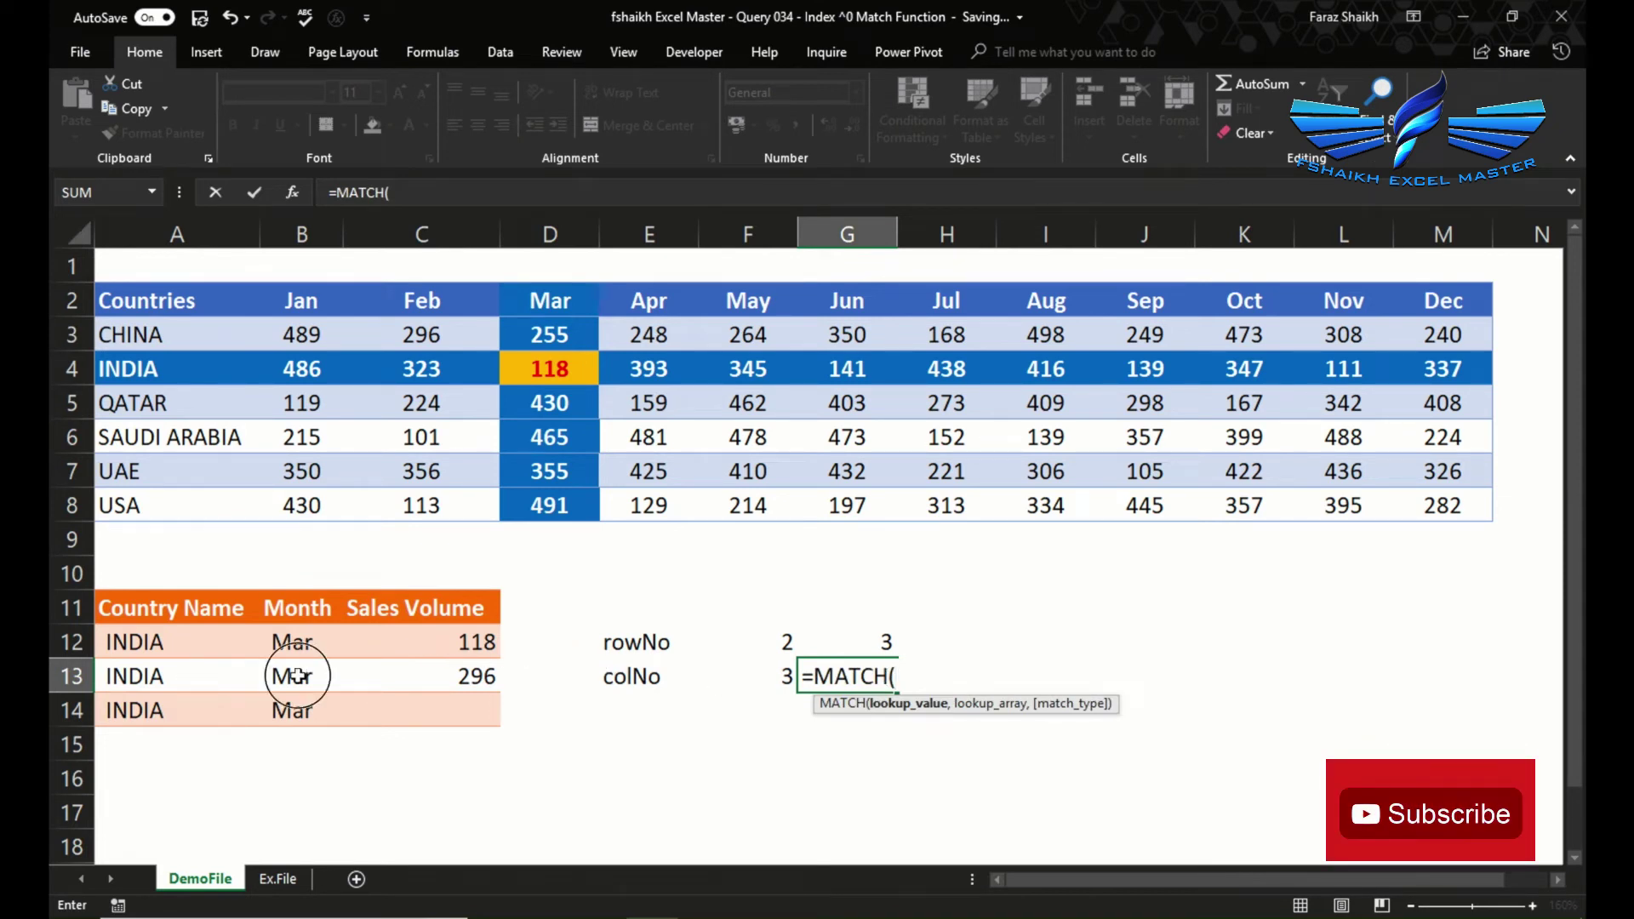
{"action": "type", "text": ","}
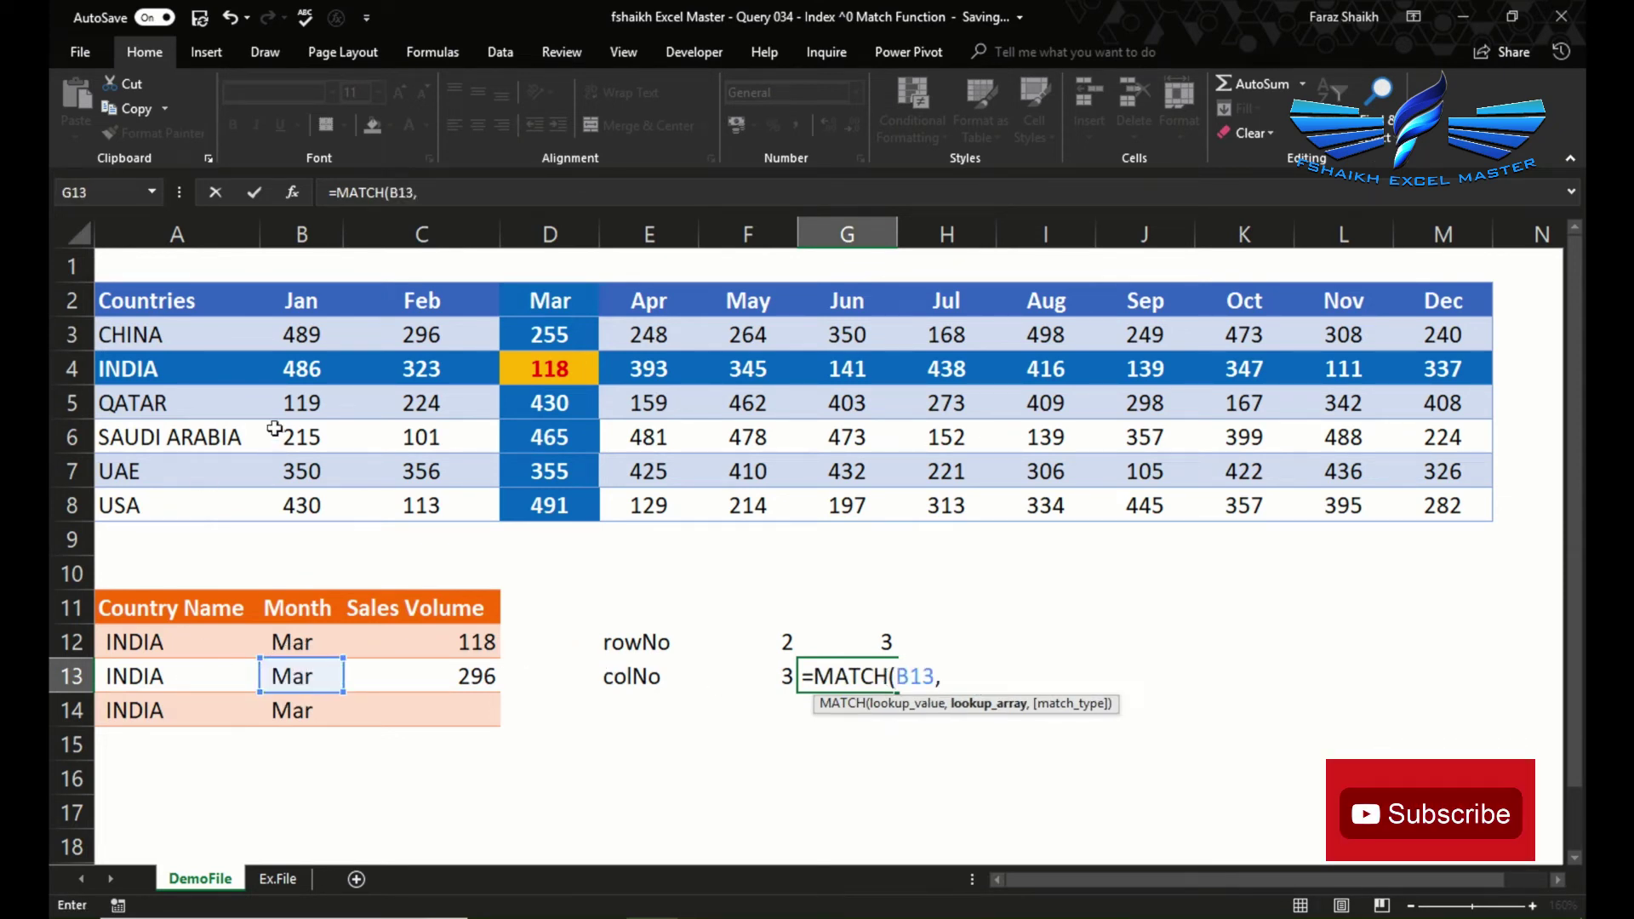
{"action": "mouse_move", "coordinate": [156, 301]}
{"action": "left_mouse_down"}
{"action": "mouse_move", "coordinate": [273, 271]}
{"action": "mouse_move", "coordinate": [1392, 285]}
{"action": "mouse_move", "coordinate": [1525, 339]}
{"action": "mouse_move", "coordinate": [1482, 302]}
{"action": "left_mouse_up"}
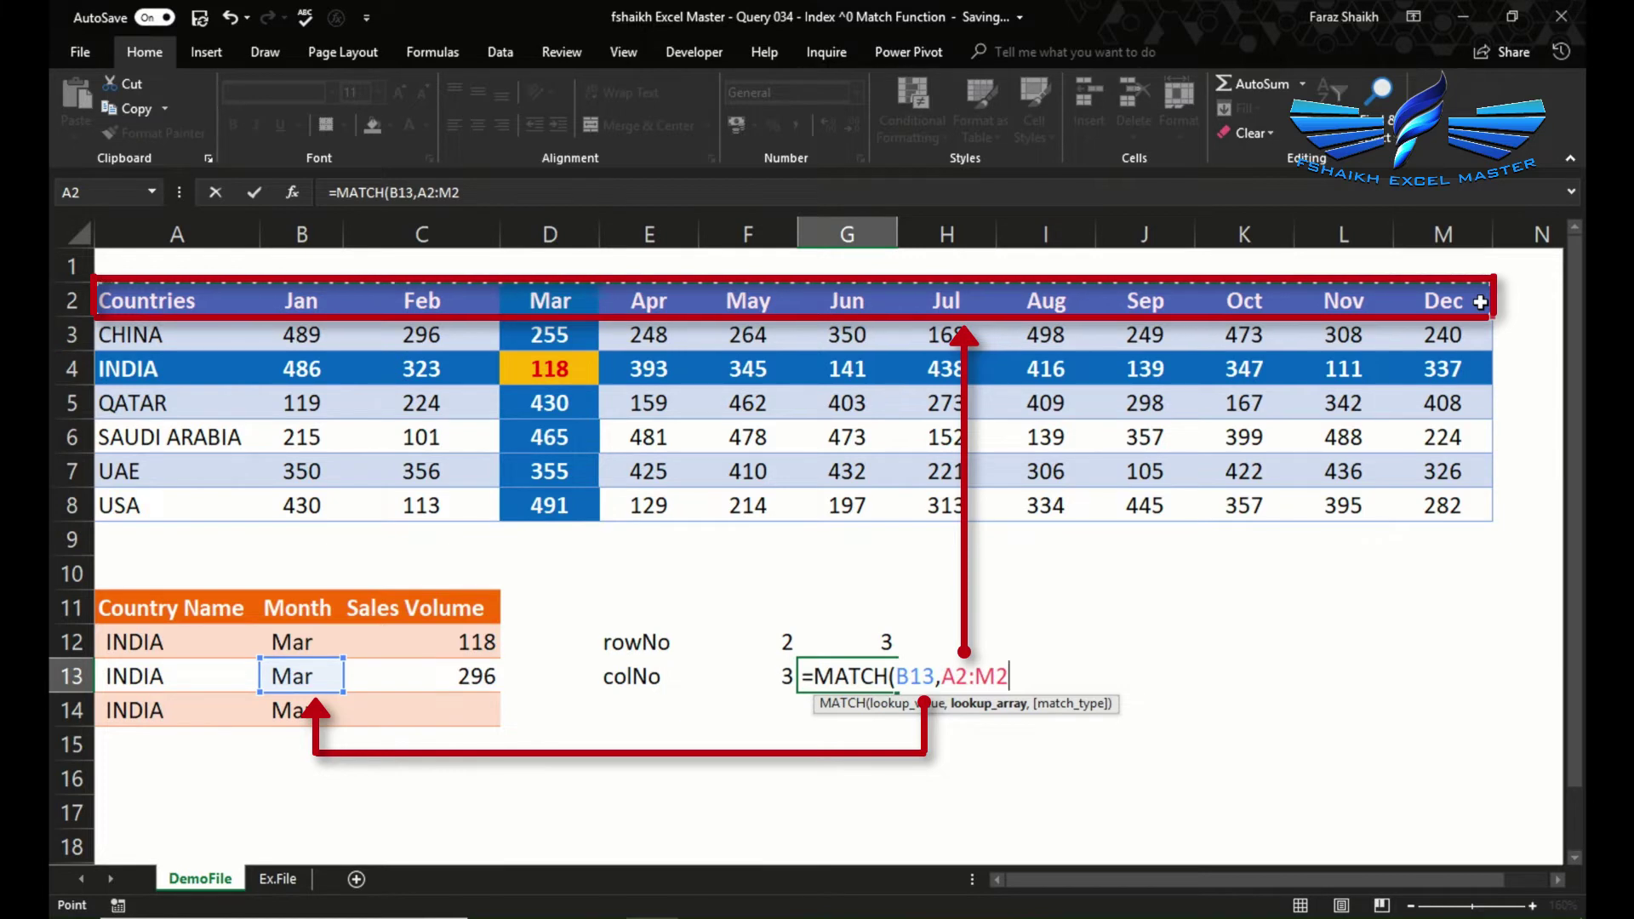
{"action": "key", "text": "F4"}
{"action": "type", "text": ","}
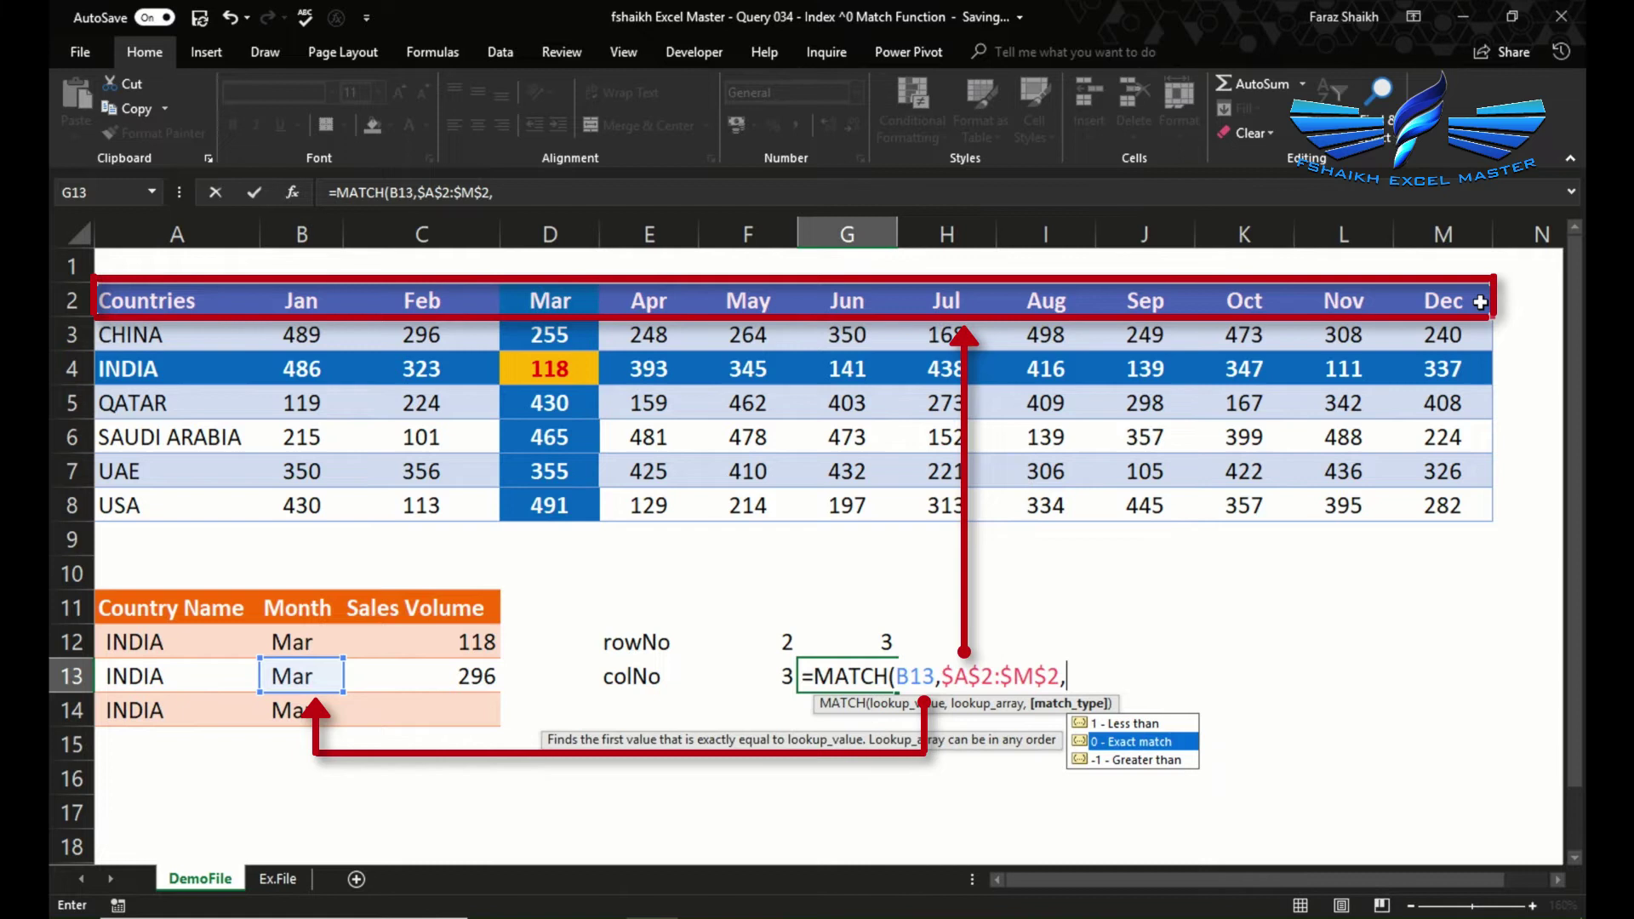
{"action": "type", "text": "0"}
{"action": "key", "text": "Return"}
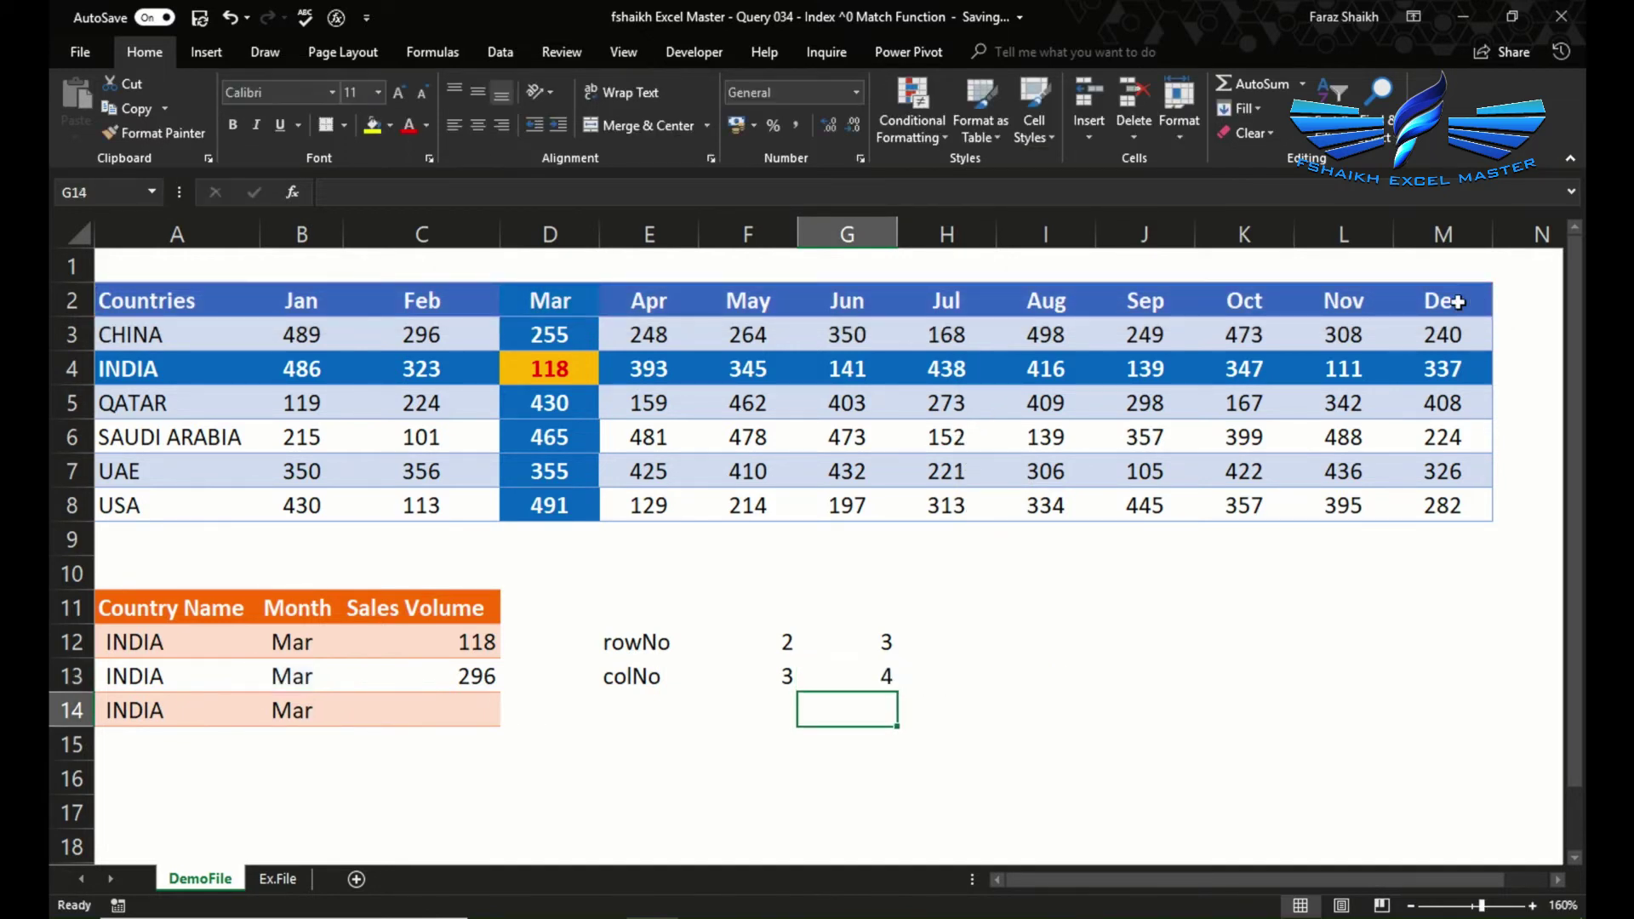
{"action": "left_click", "coordinate": [779, 673]}
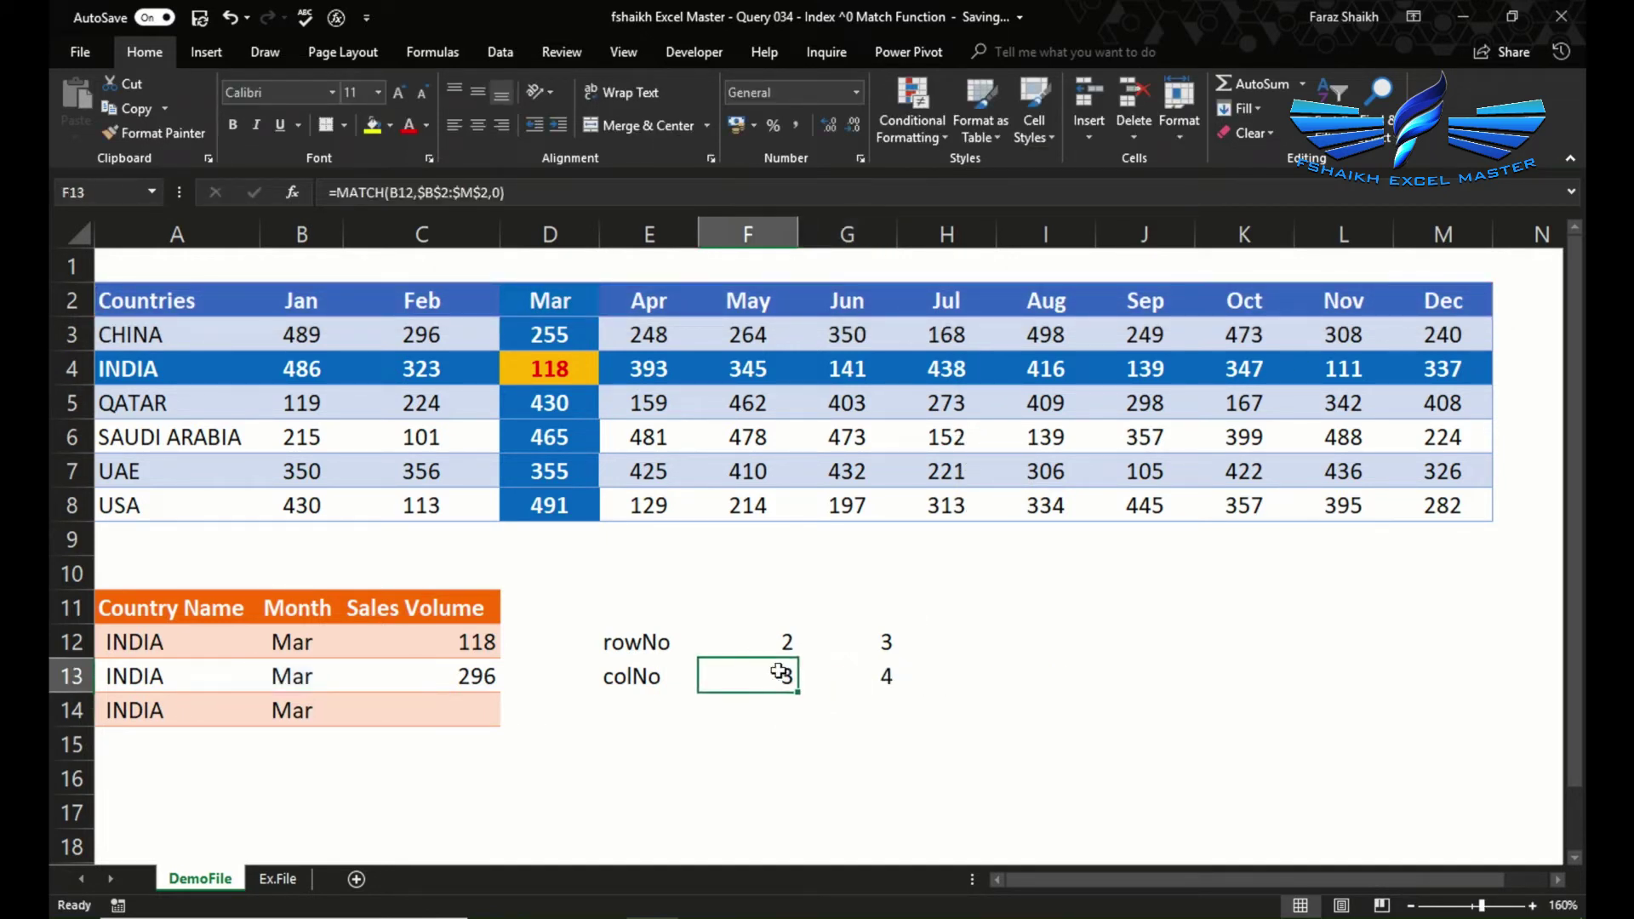
{"action": "left_click", "coordinate": [851, 676]}
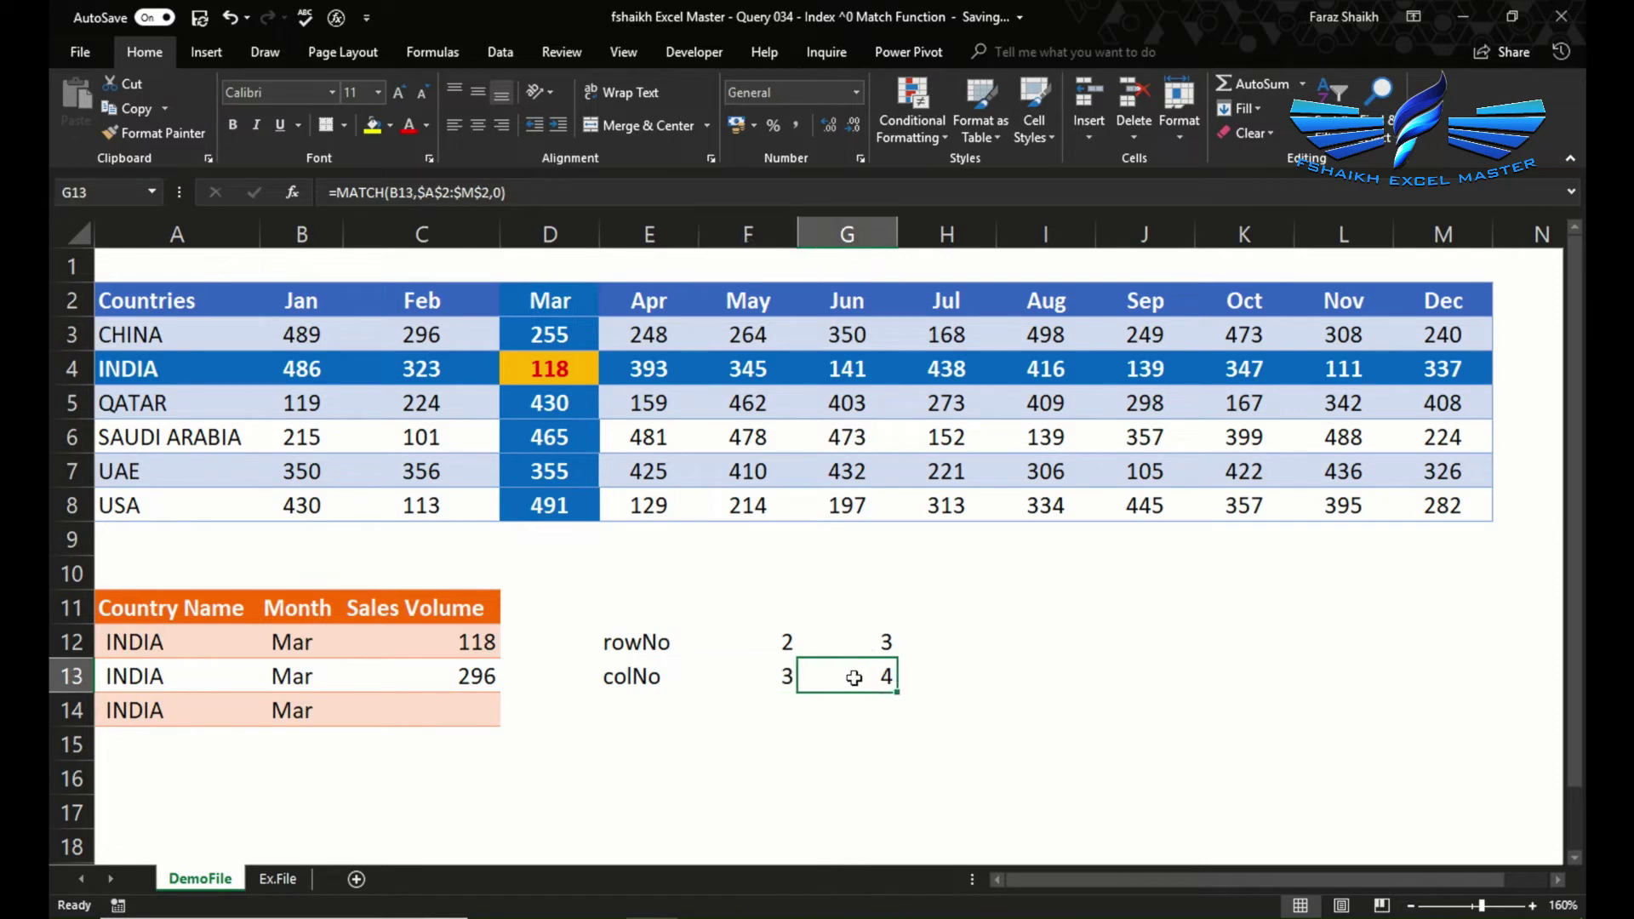
{"action": "left_click", "coordinate": [239, 300]}
{"action": "left_click", "coordinate": [317, 309]}
{"action": "left_click", "coordinate": [415, 302]}
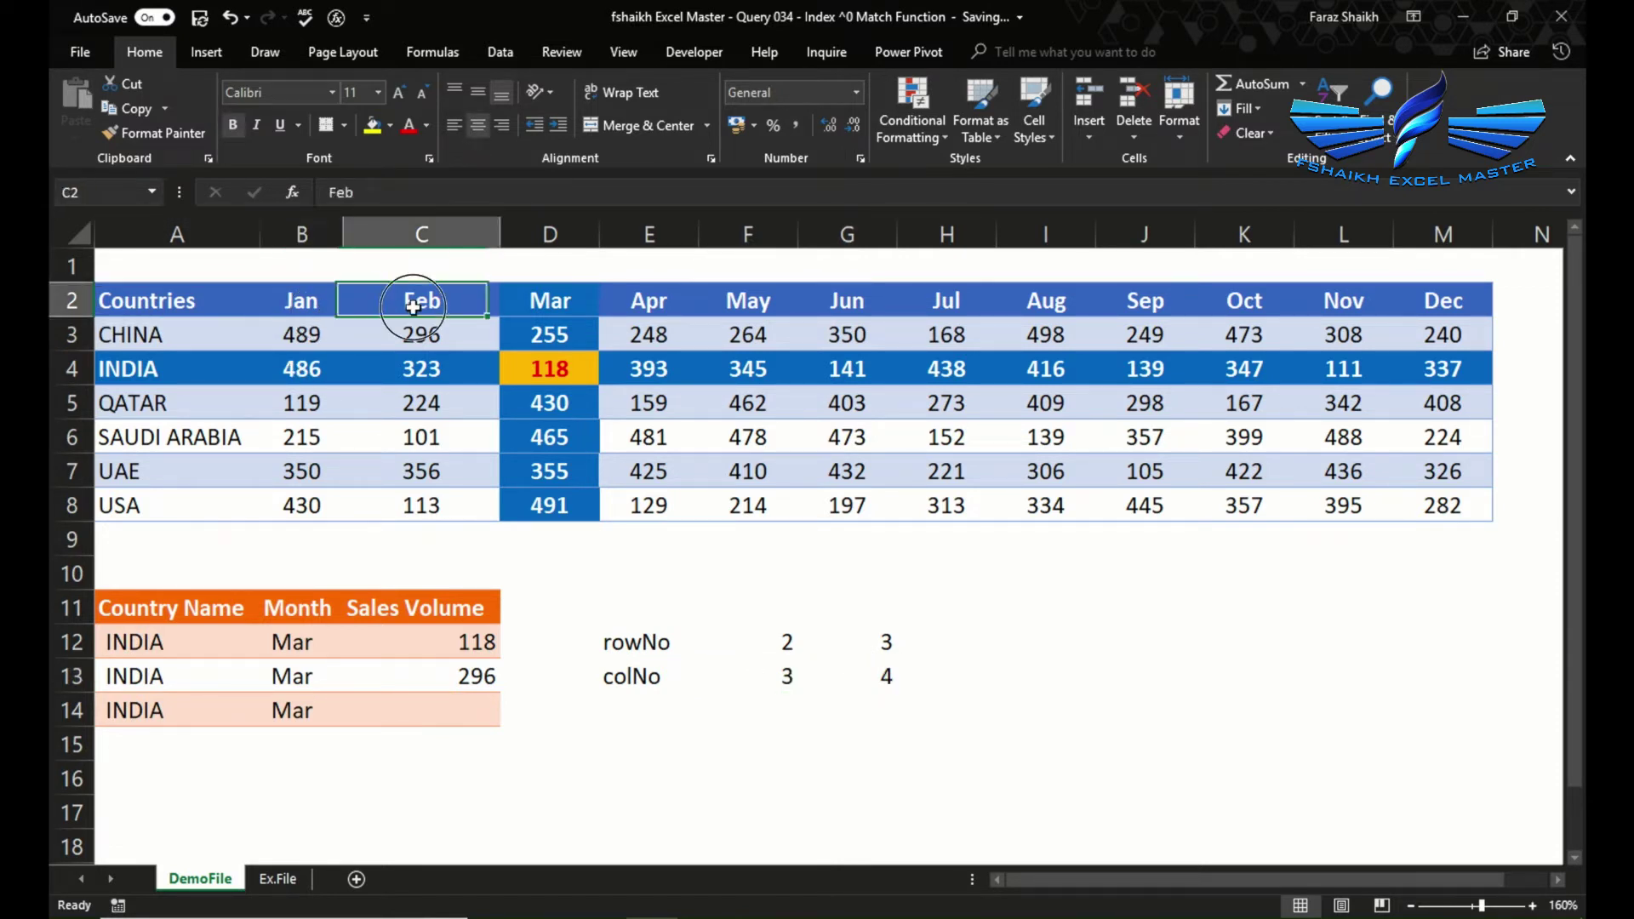
{"action": "left_click", "coordinate": [528, 305]}
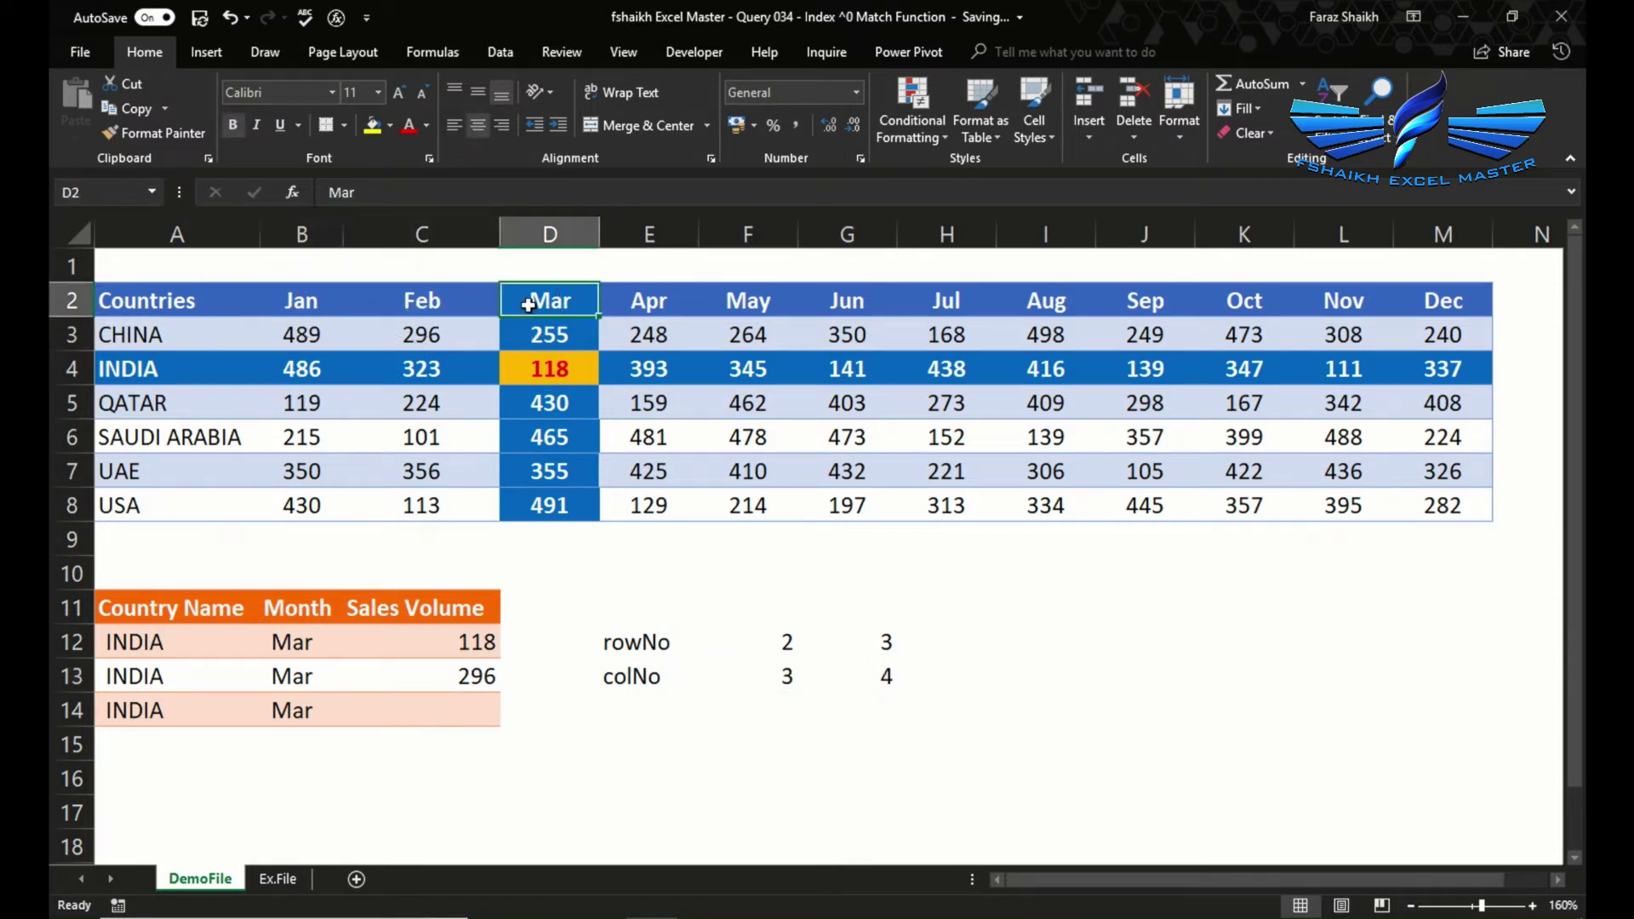
{"action": "double_click", "coordinate": [787, 676]}
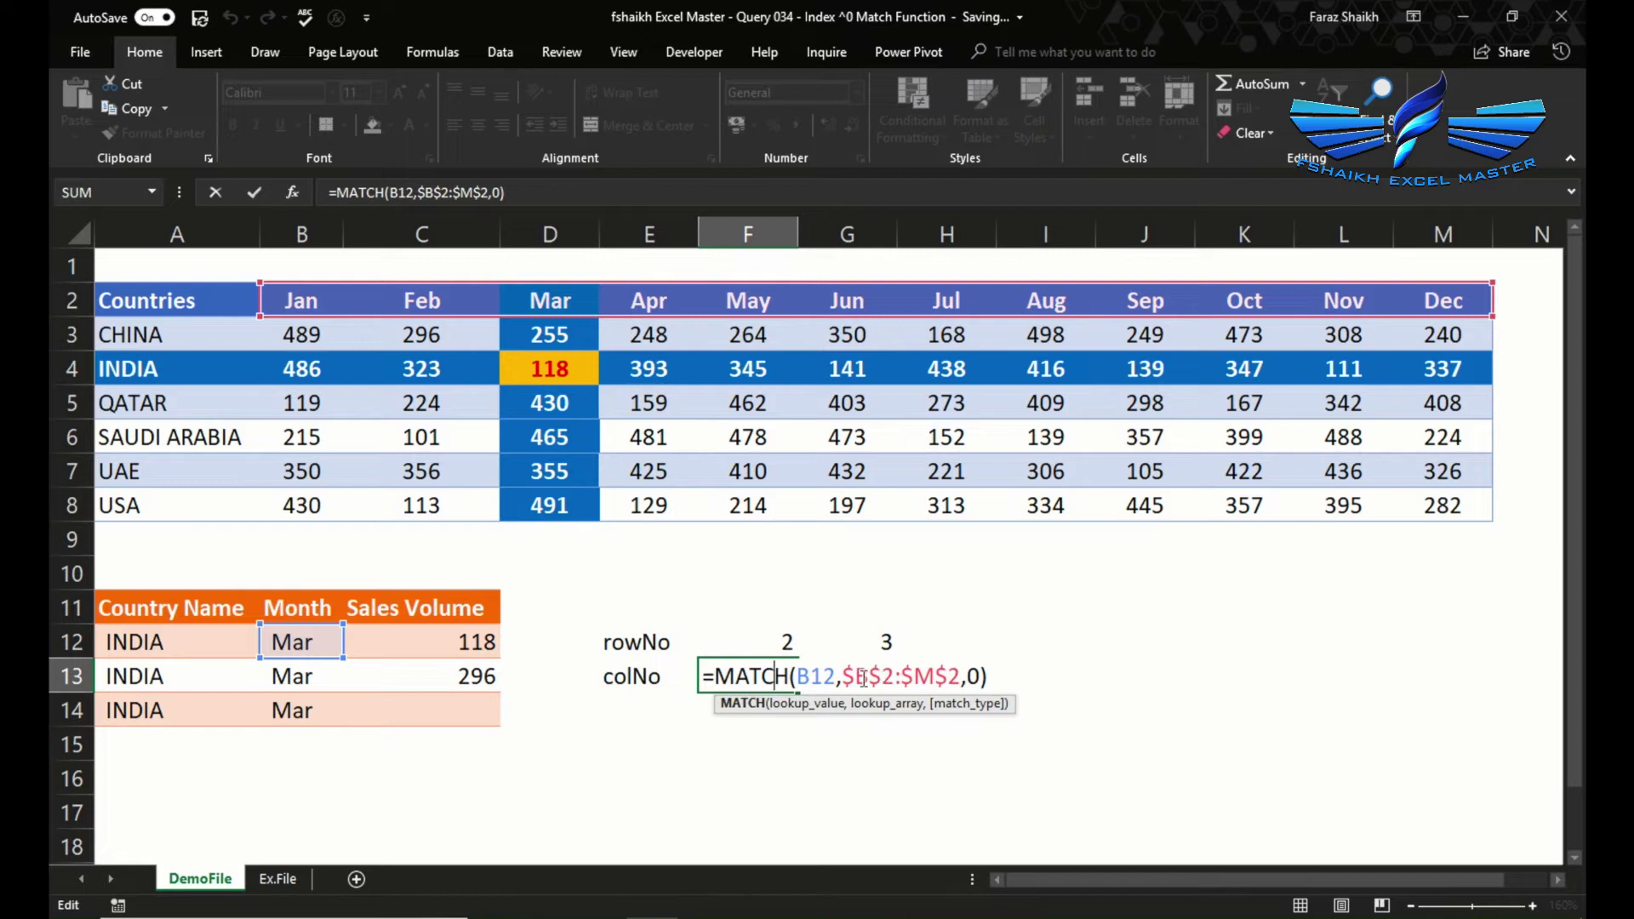
{"action": "key", "text": "Escape"}
{"action": "left_click", "coordinate": [321, 304]}
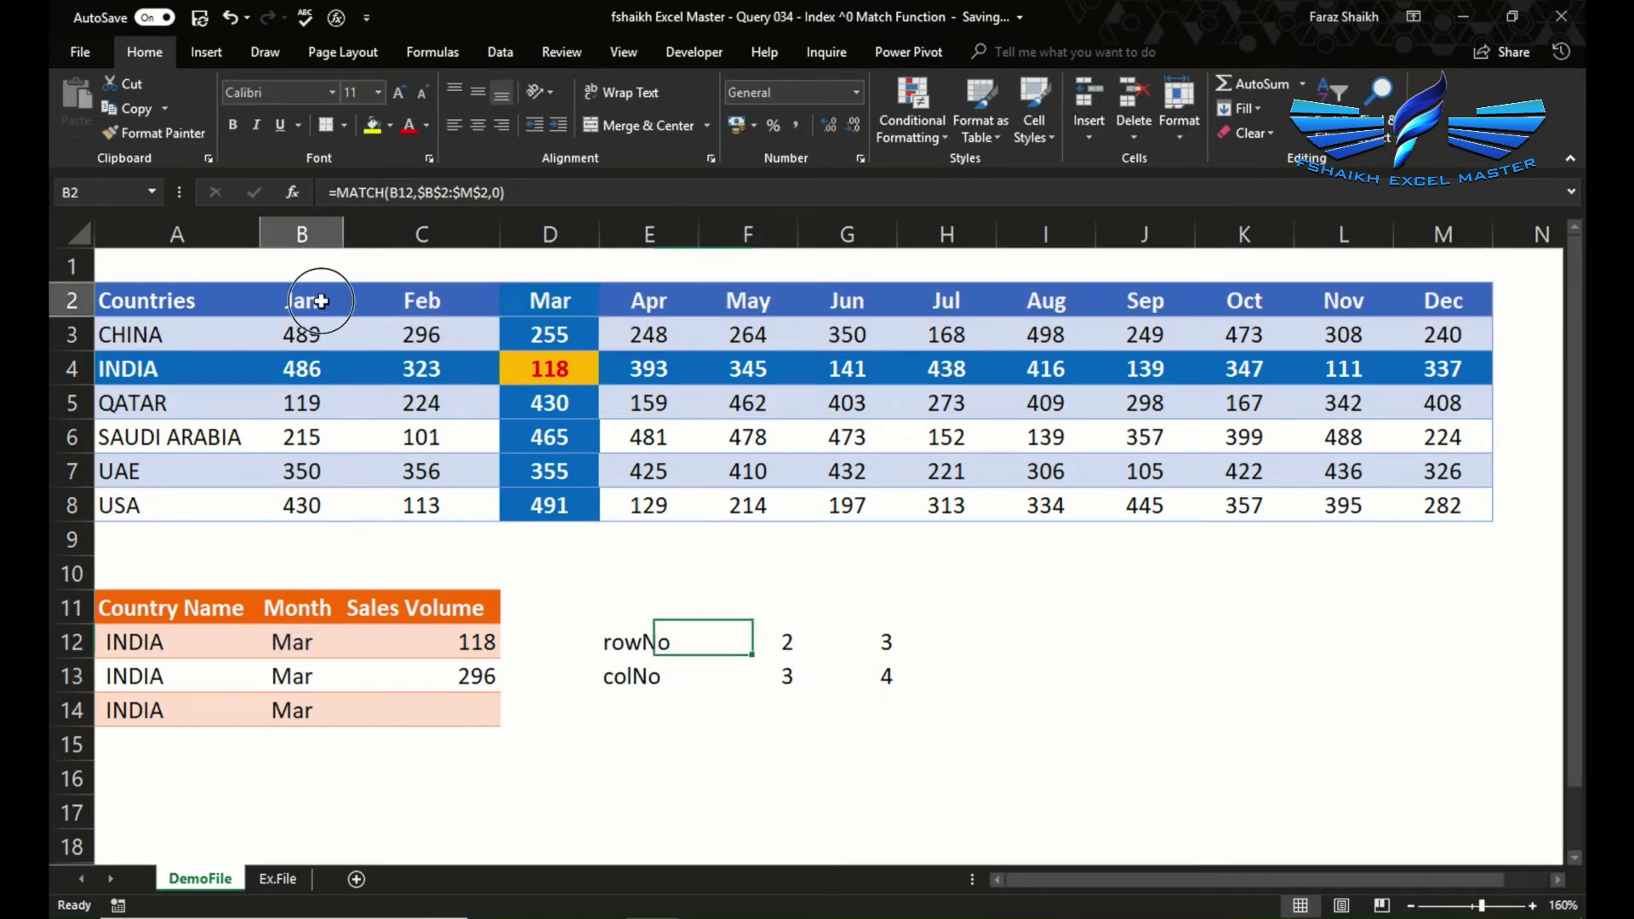
{"action": "left_click", "coordinate": [416, 301]}
{"action": "left_click", "coordinate": [533, 302]}
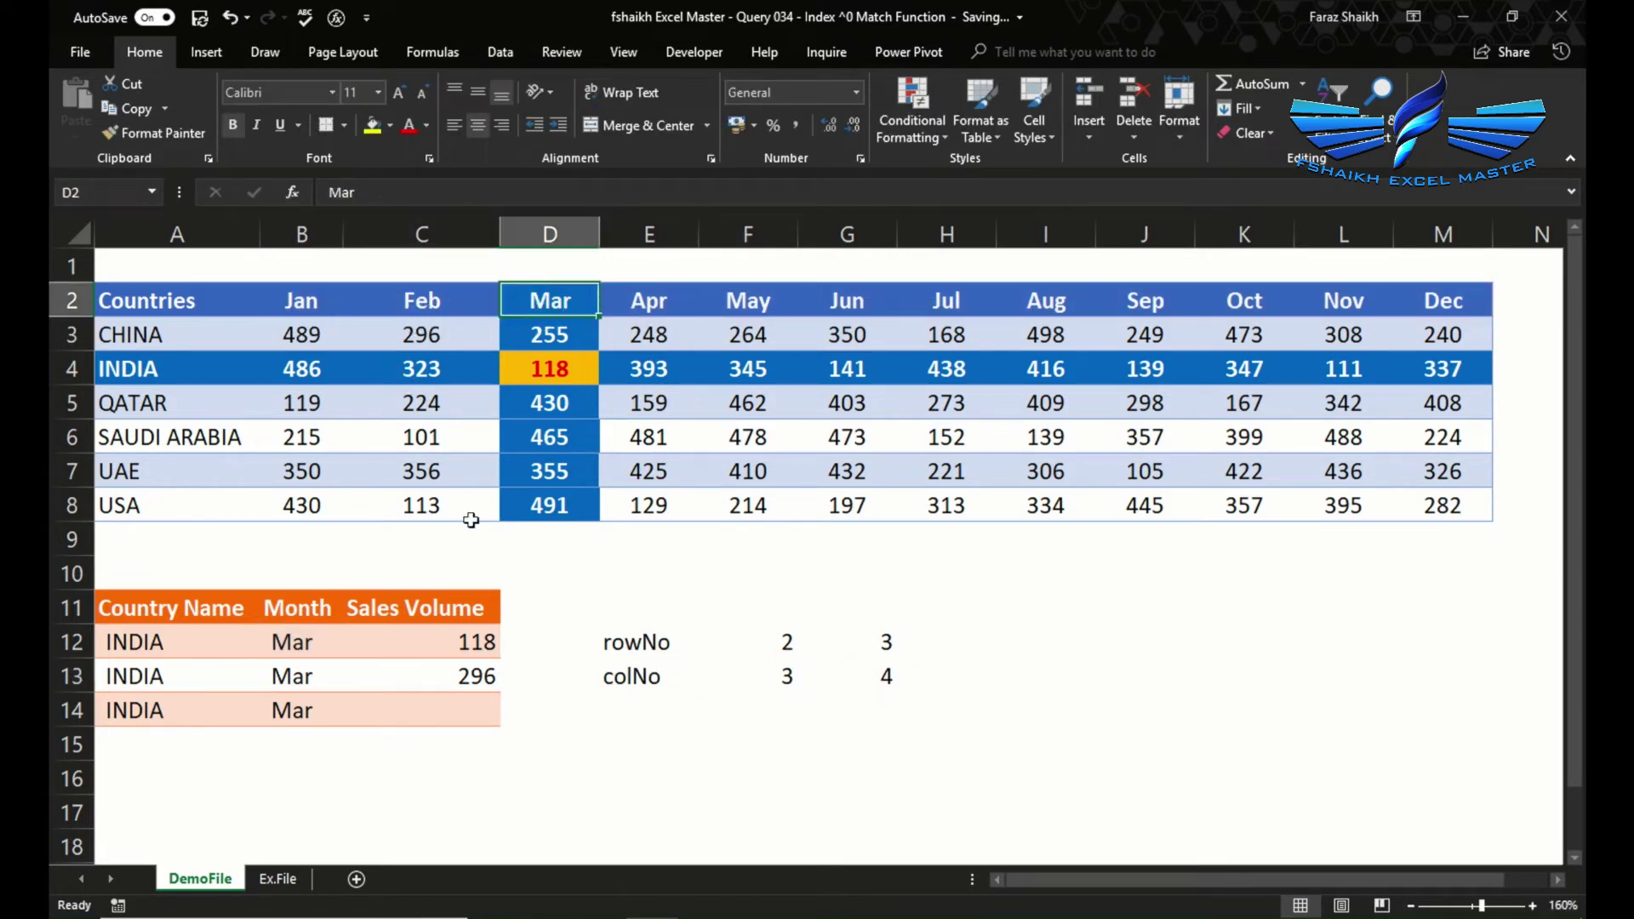
{"action": "left_click", "coordinate": [431, 690]}
Repoint C13's row and column arguments to G12 and G13, giving =INDEX($A$2:$M$8,G12,G13)
{"action": "double_click", "coordinate": [452, 674]}
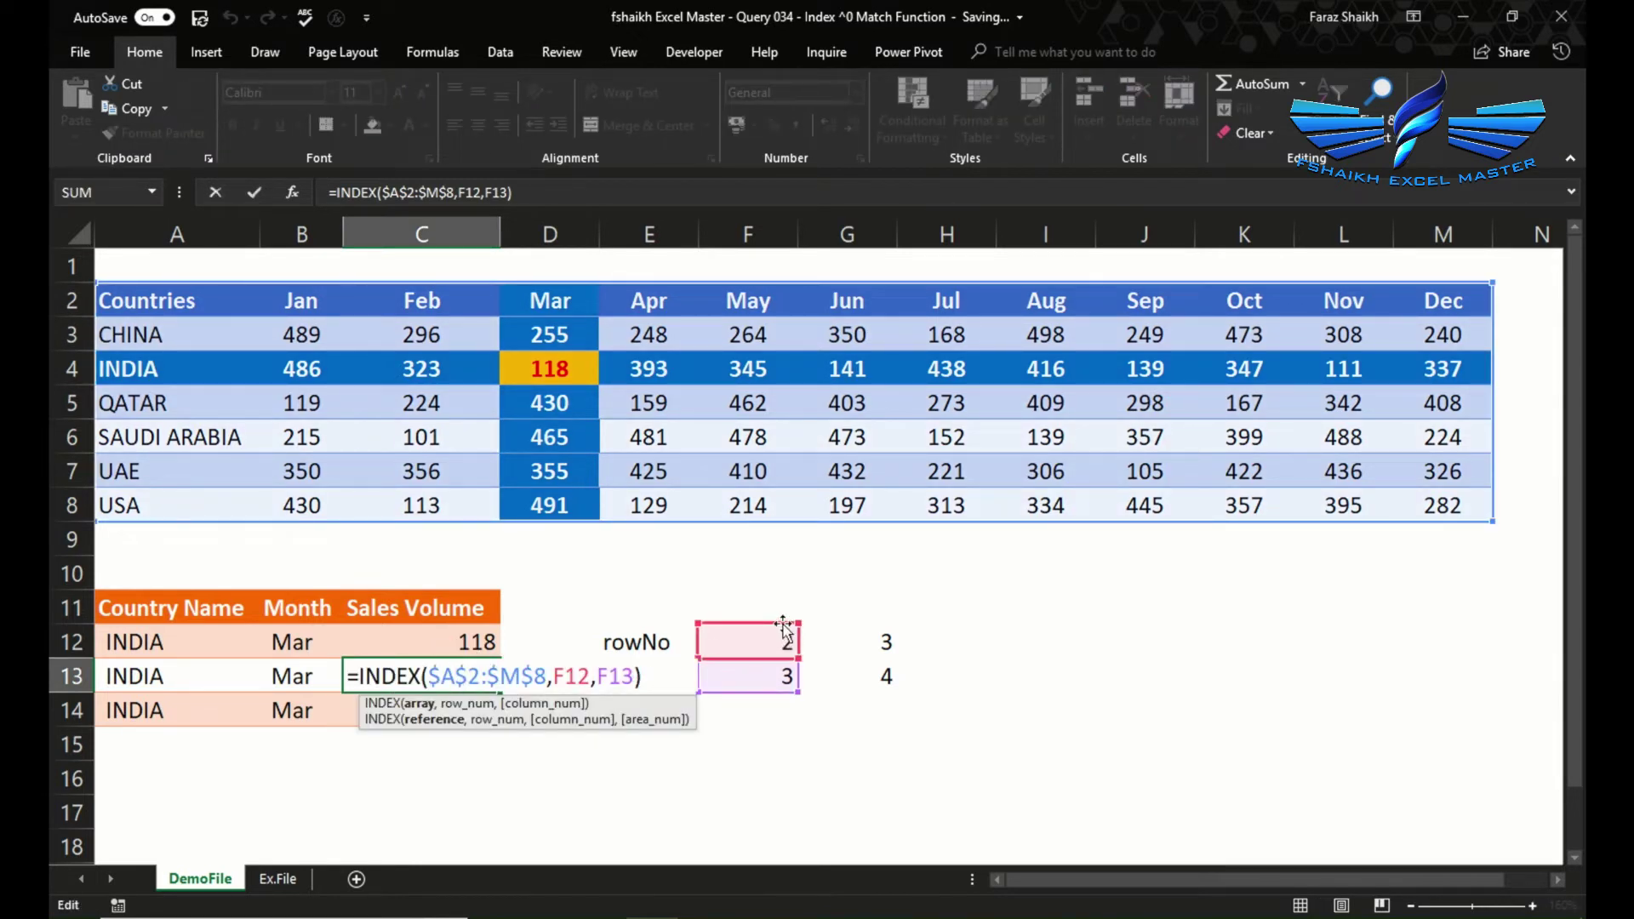
{"action": "left_click_drag", "start_coordinate": [783, 628], "coordinate": [876, 635]}
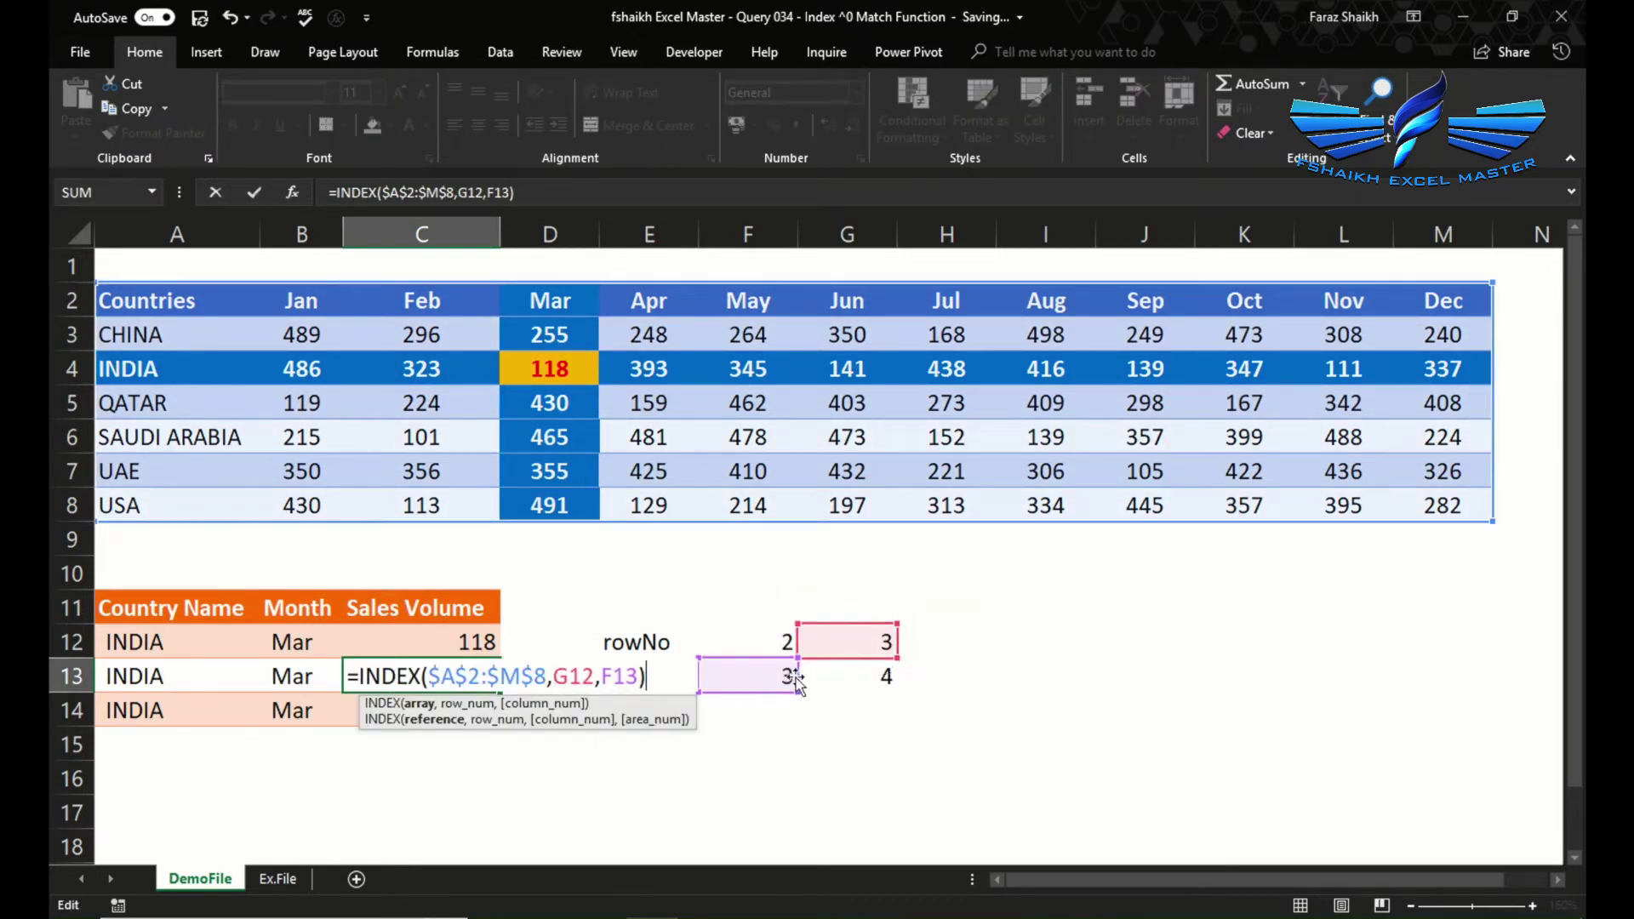
{"action": "left_click_drag", "start_coordinate": [798, 681], "coordinate": [882, 679]}
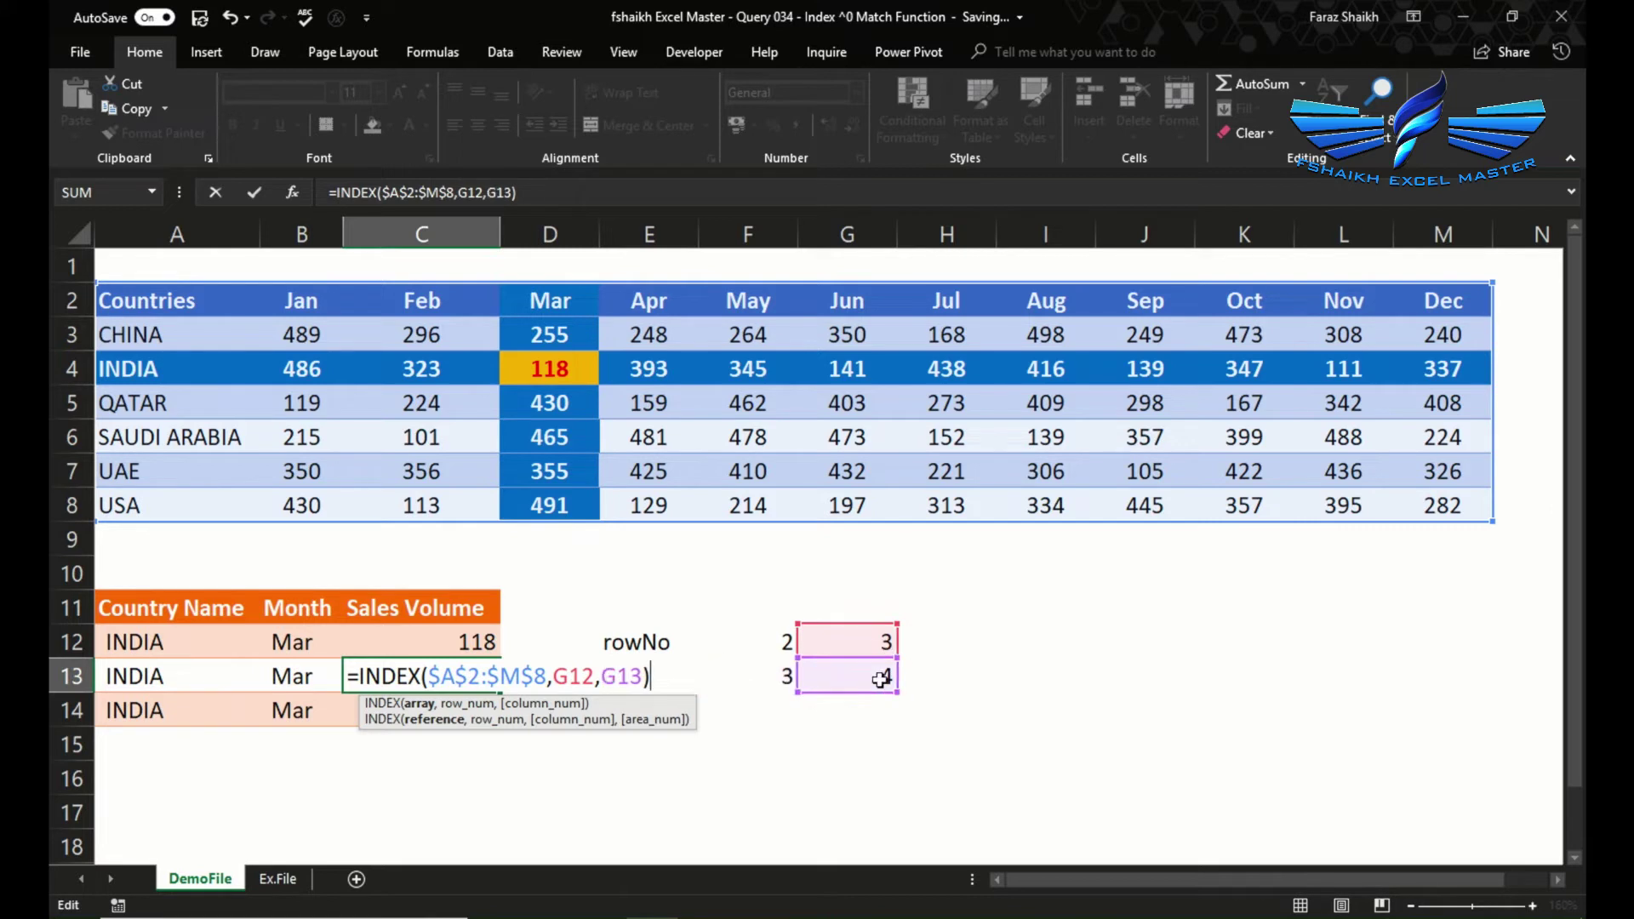
{"action": "key", "text": "Return"}
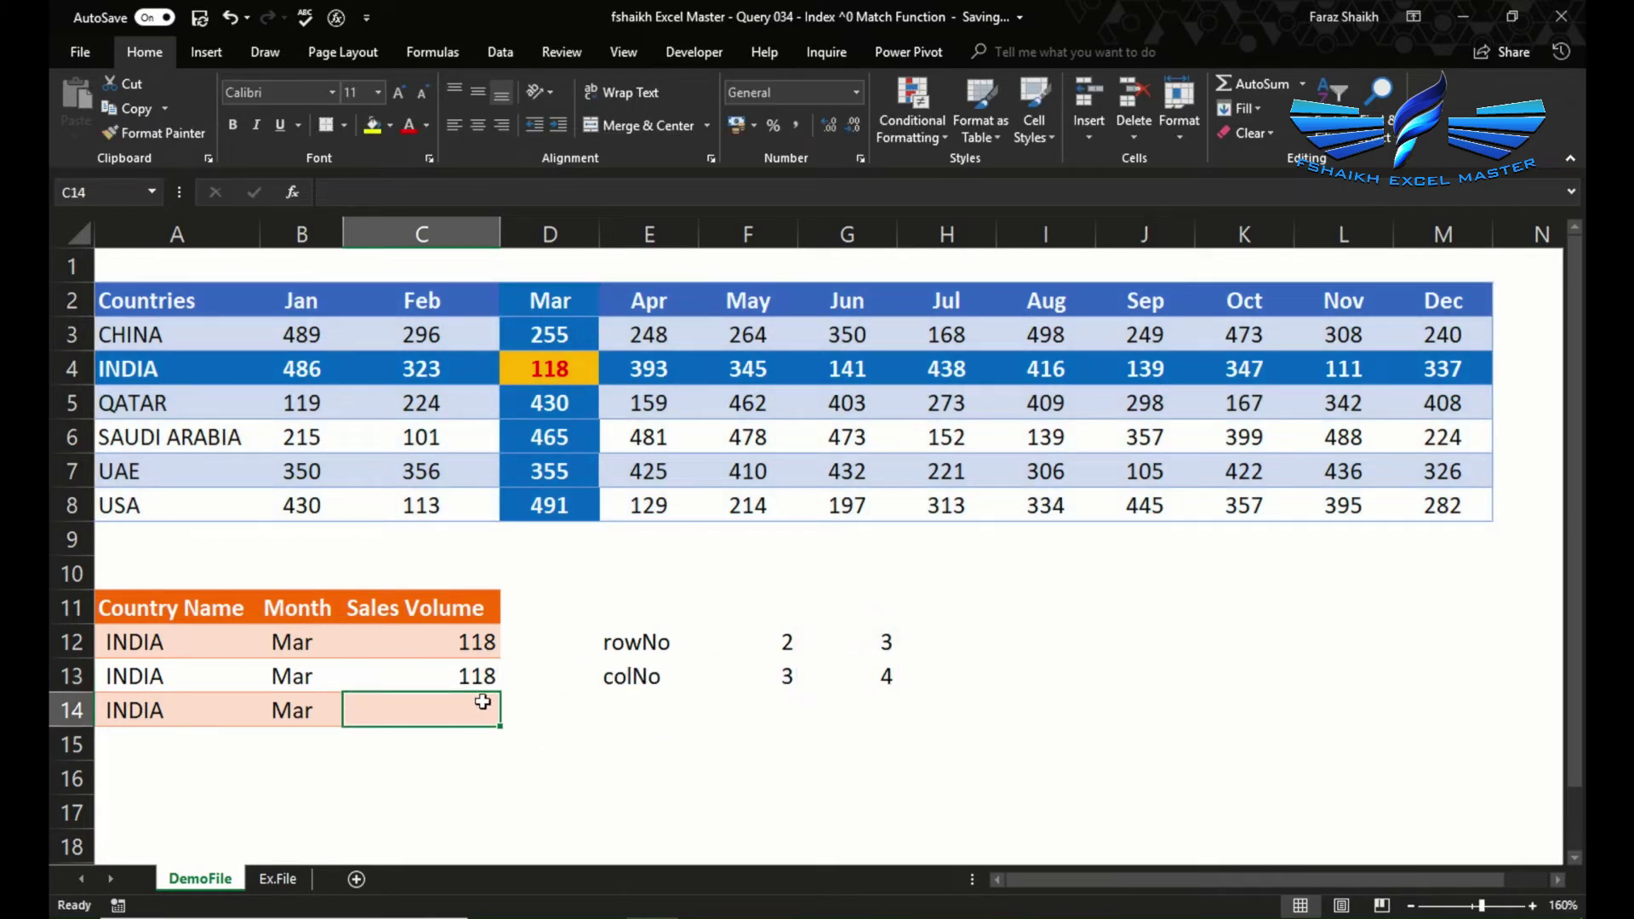
Pick SAUDI ARABIA from the A12 country dropdown, then select C14
{"action": "left_click", "coordinate": [207, 641]}
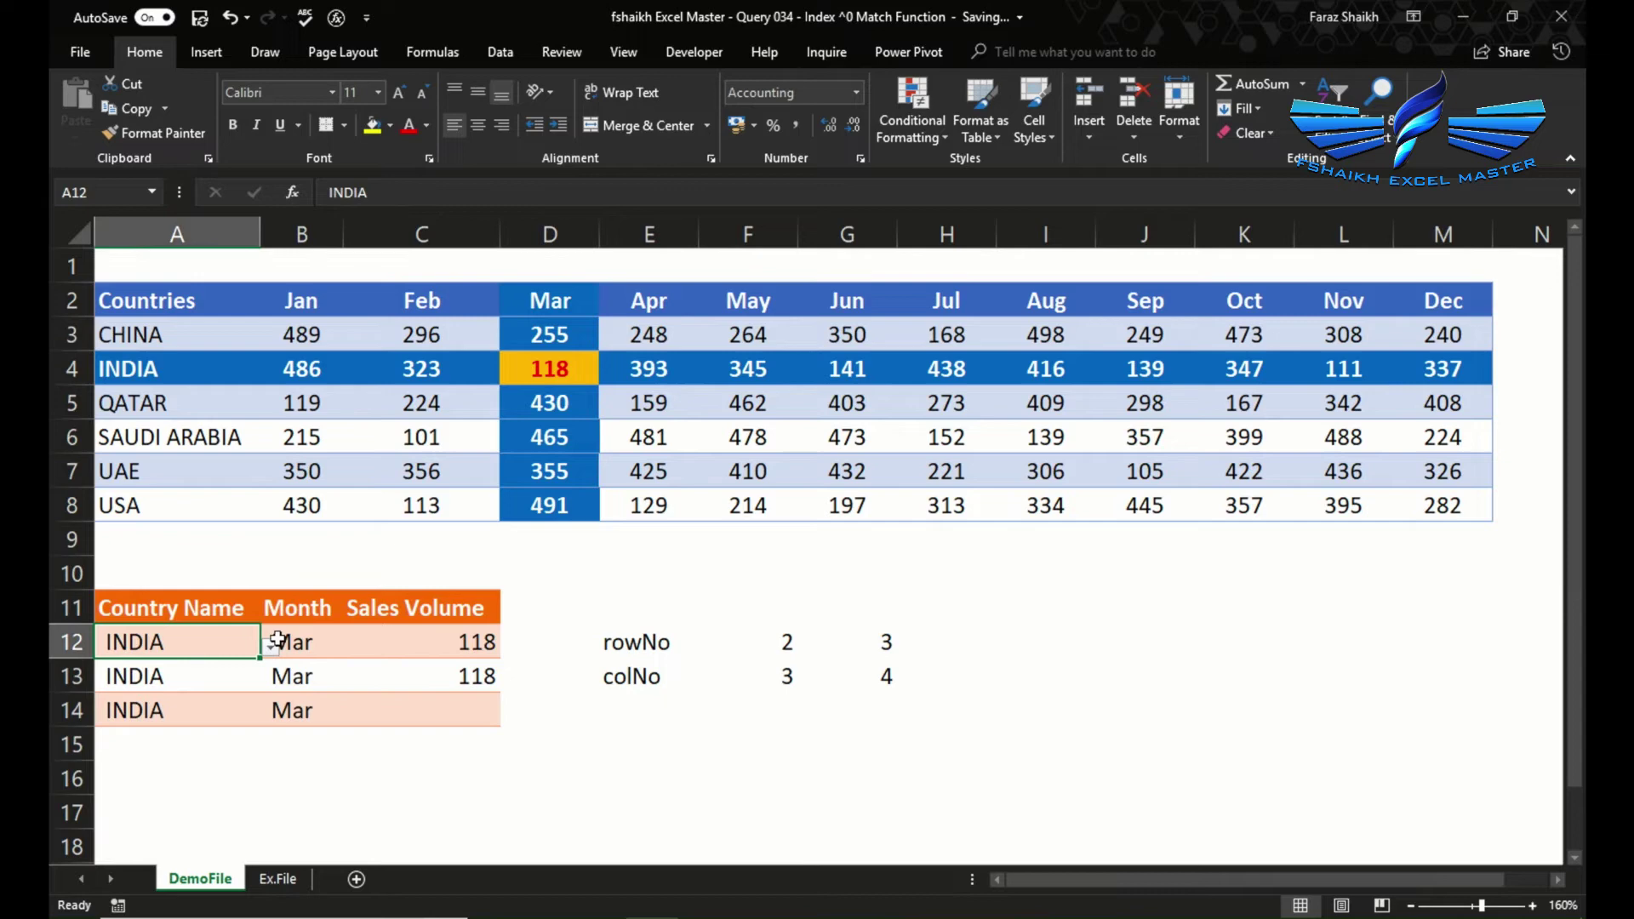
{"action": "left_click", "coordinate": [269, 647]}
{"action": "left_click", "coordinate": [170, 726]}
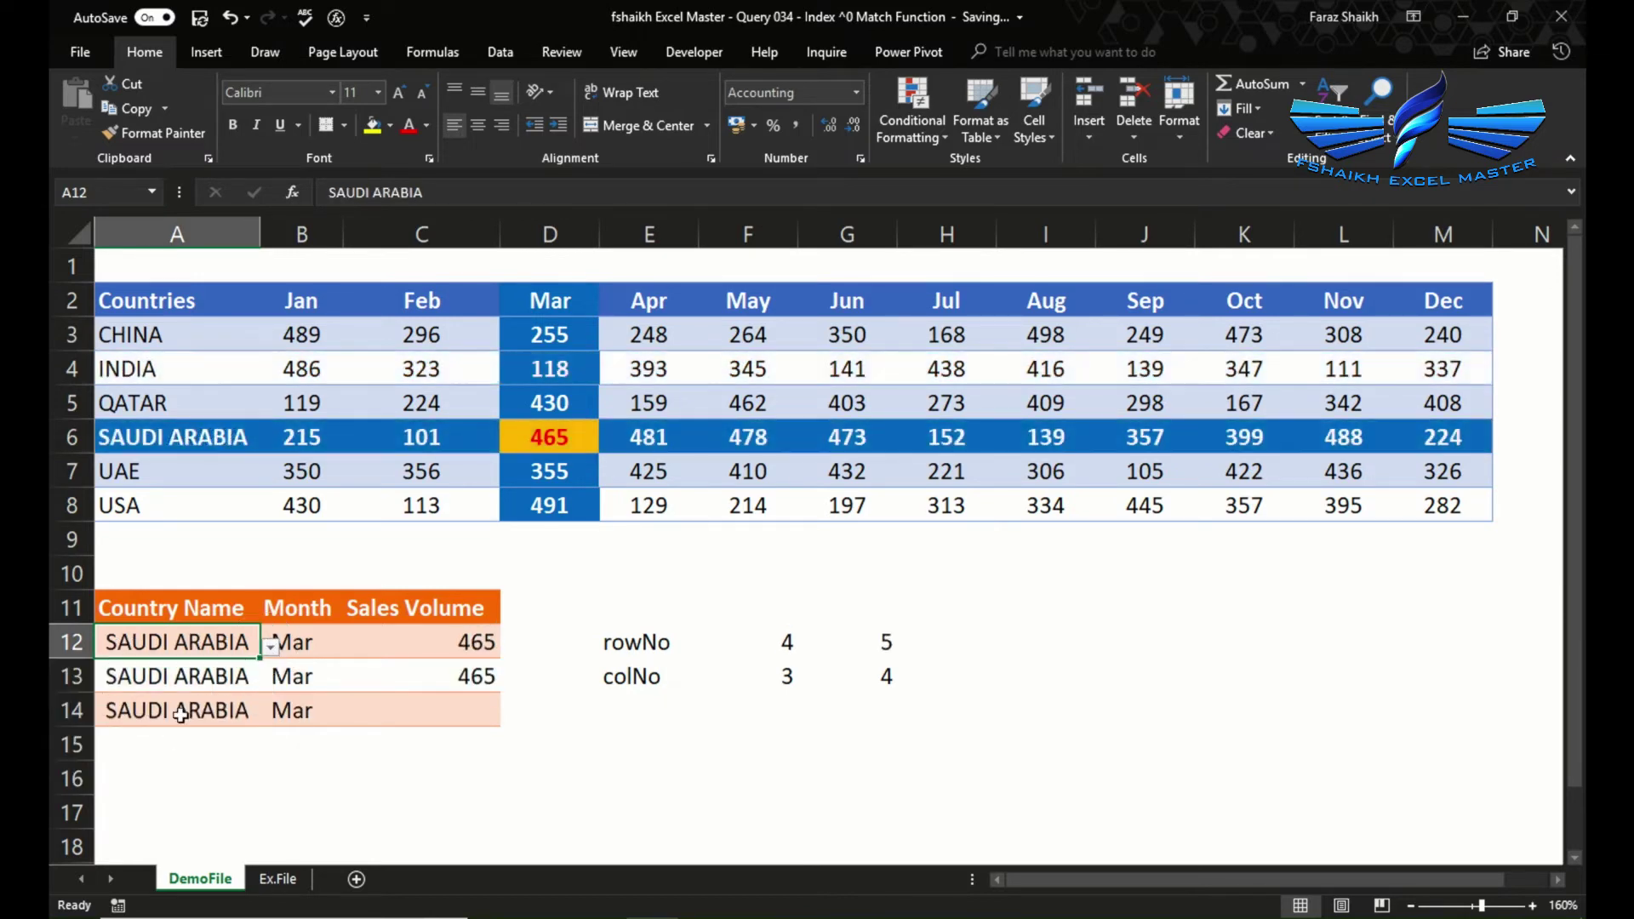
{"action": "left_click", "coordinate": [433, 714]}
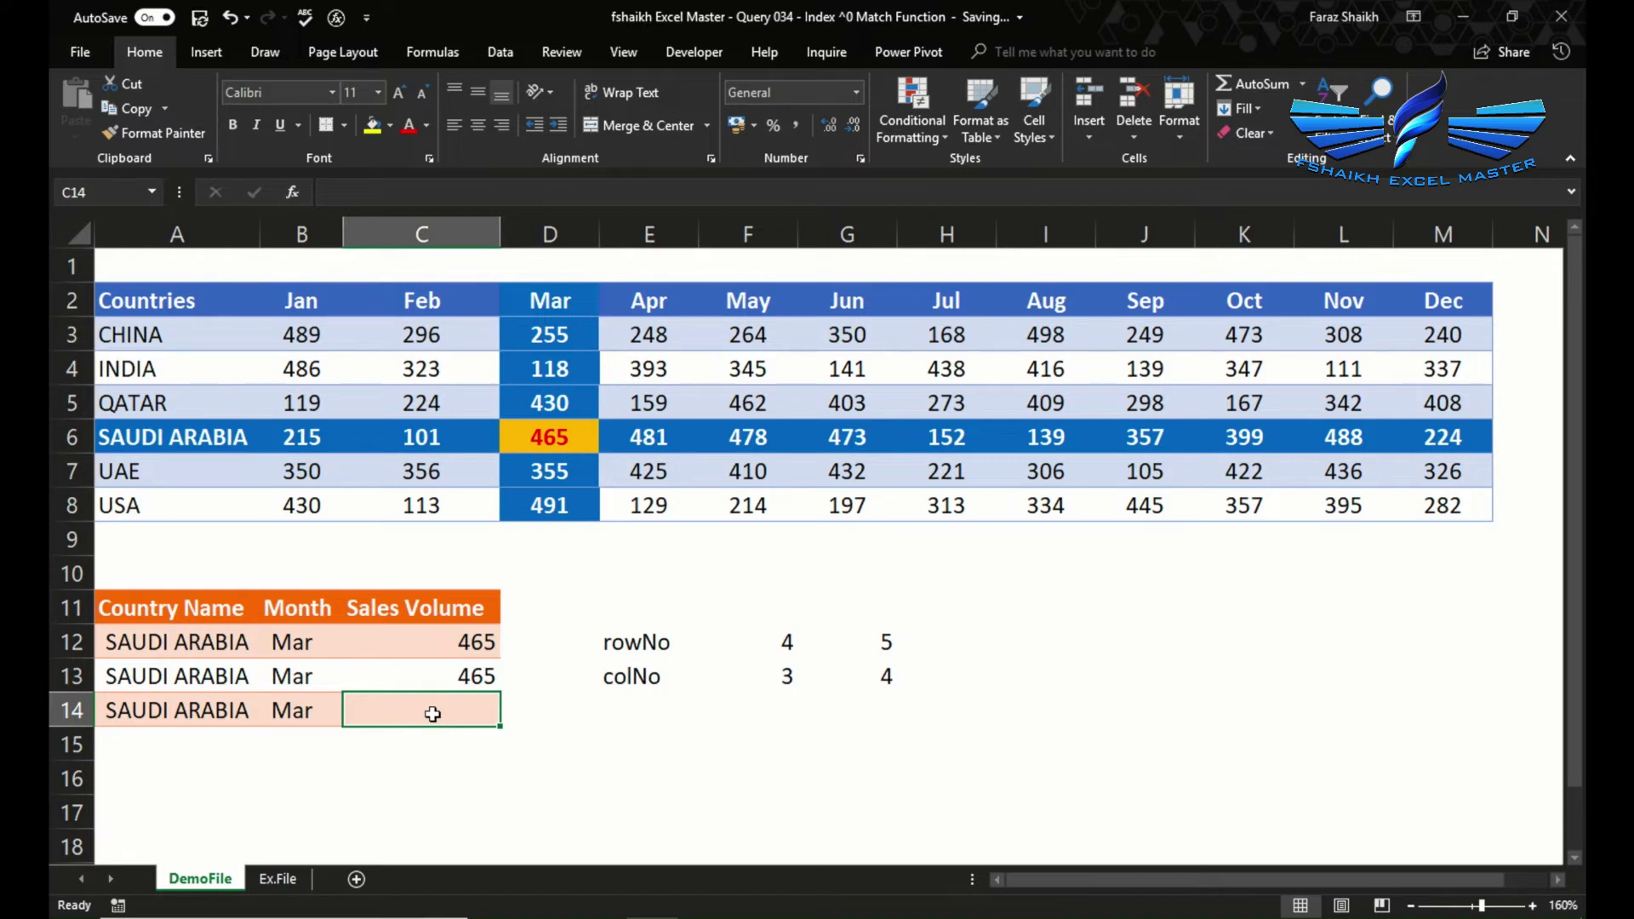
Start C14 with INDEX over the absolute table range $A$2:$M$8
{"action": "type", "text": "=ind"}
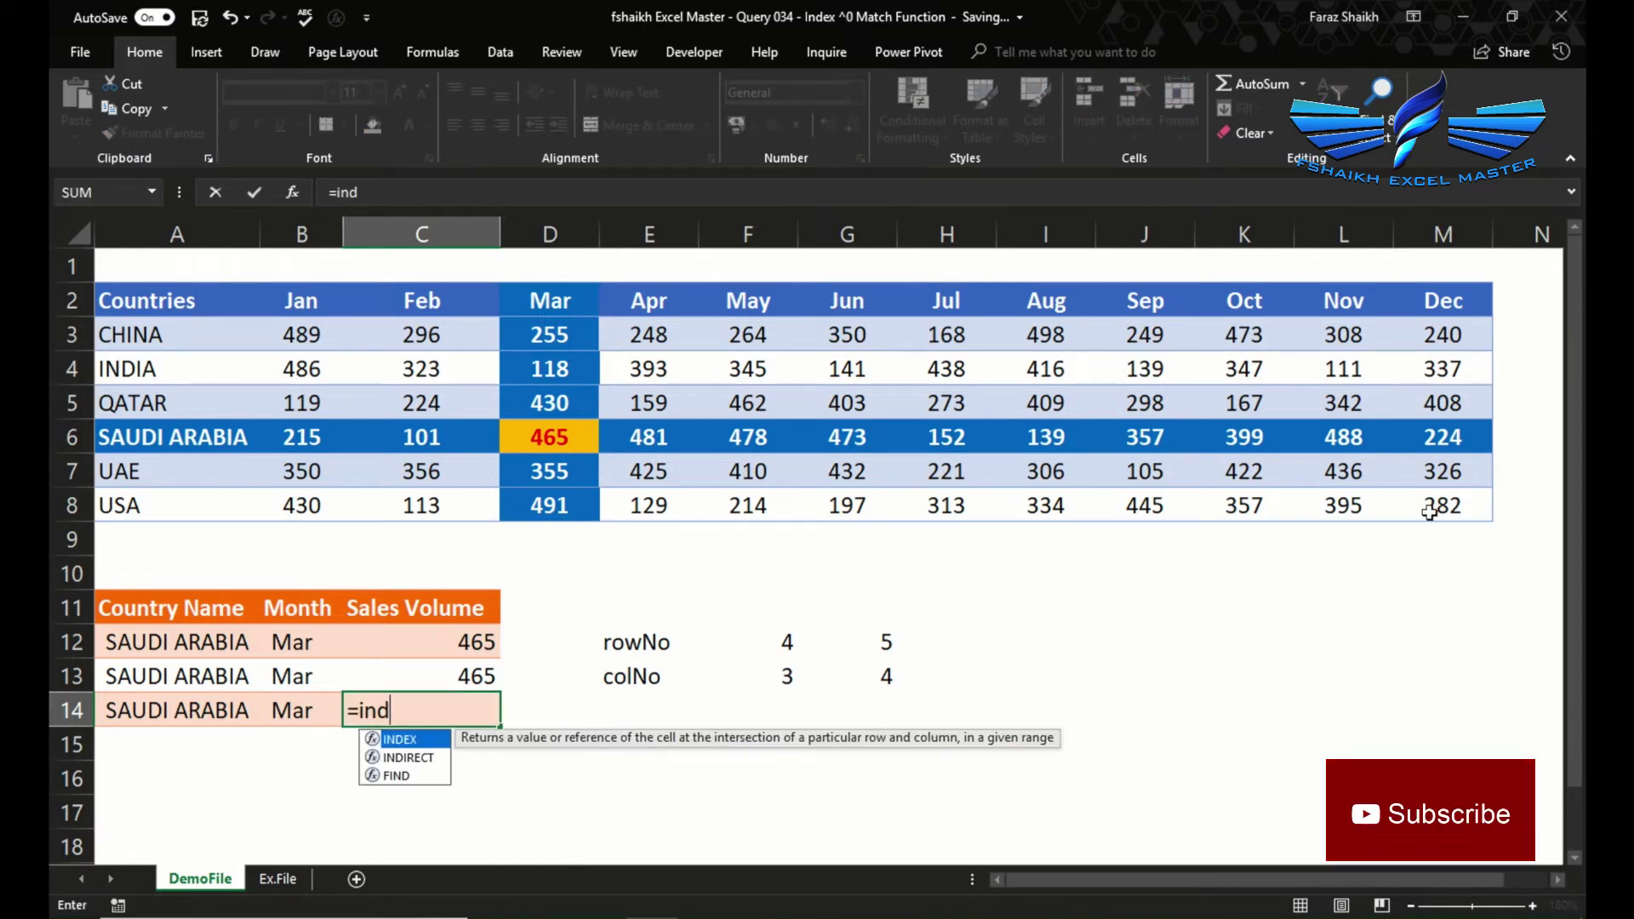
{"action": "key", "text": "Tab"}
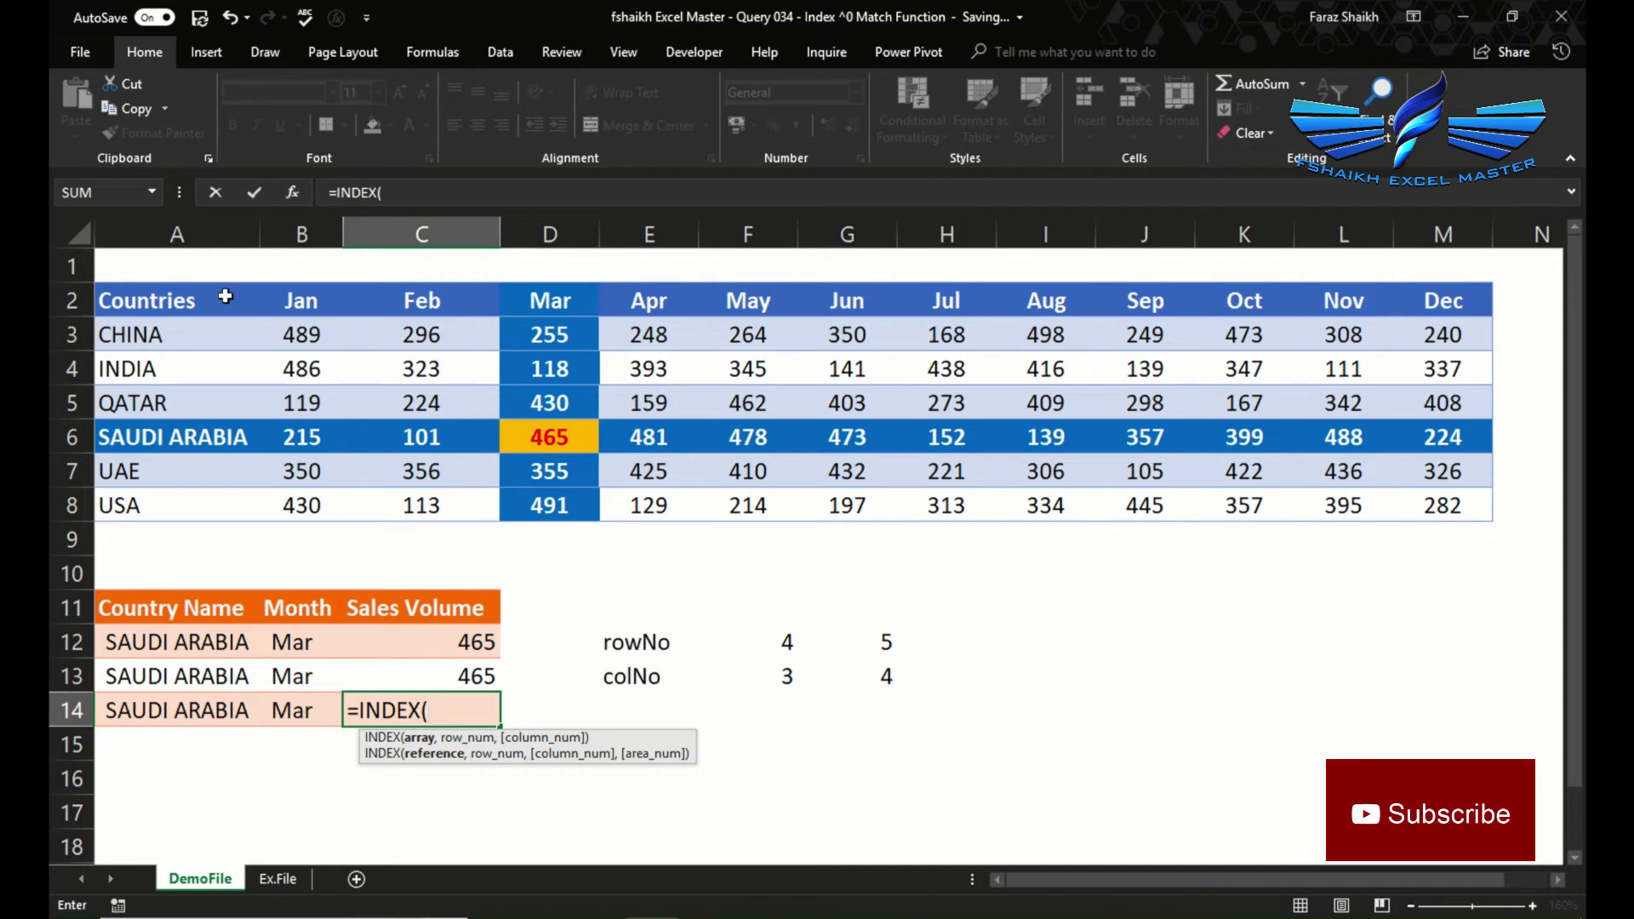
{"action": "left_click_drag", "start_coordinate": [230, 291], "coordinate": [947, 375]}
{"action": "left_click_drag", "start_coordinate": [1235, 407], "coordinate": [1427, 504]}
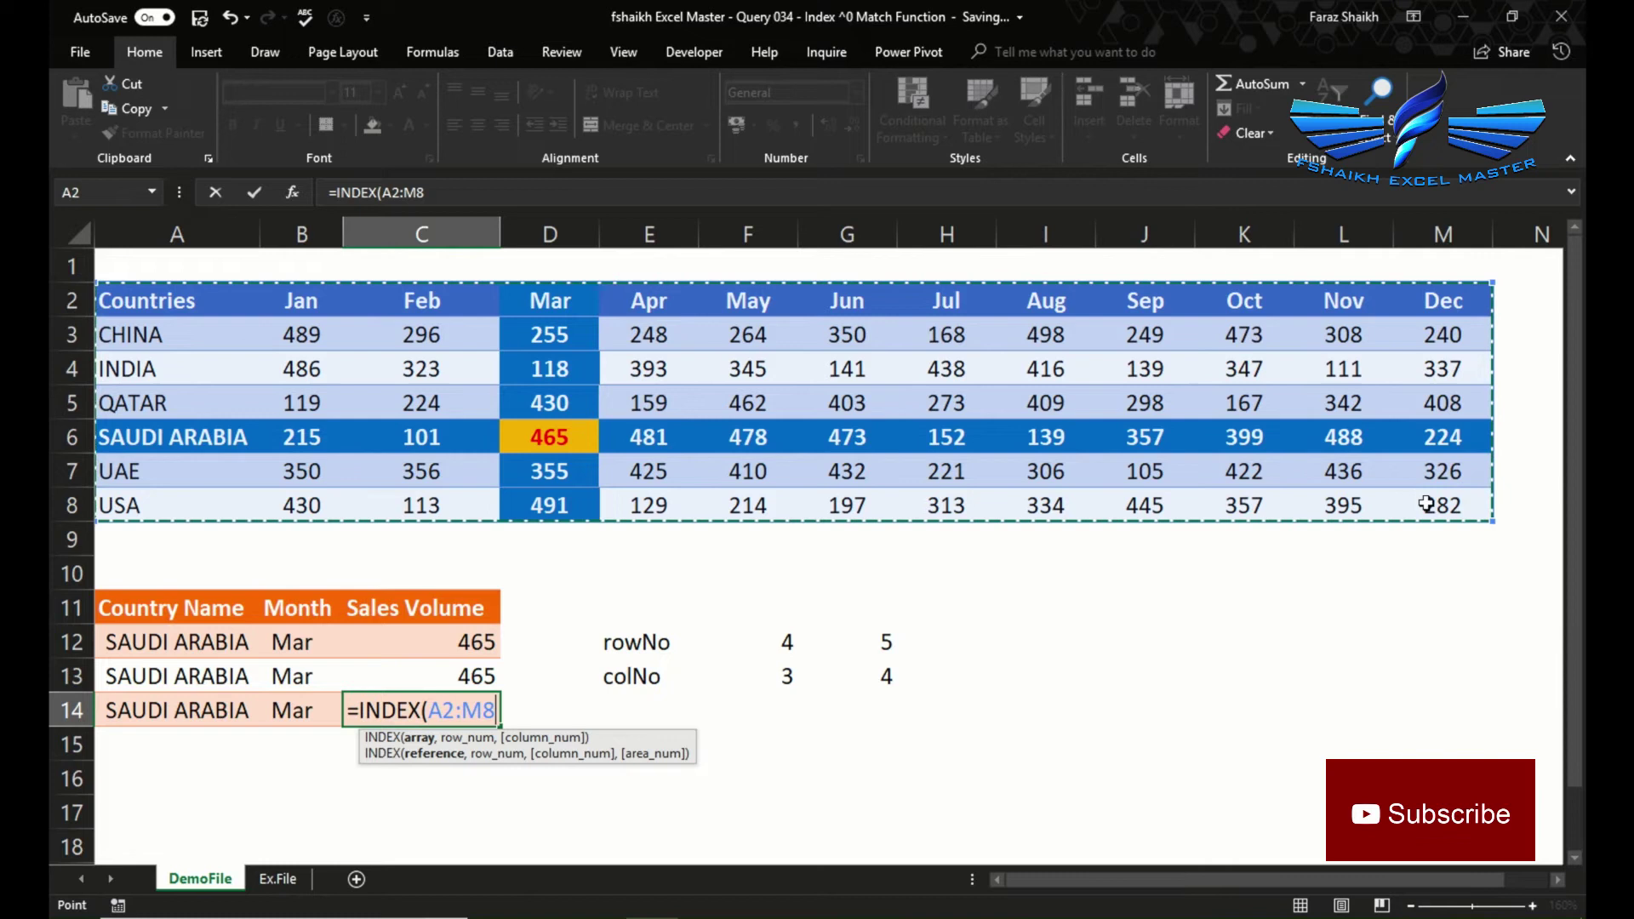
{"action": "key", "text": "F4"}
Add the row argument MATCH(A14,$A$2:$A$8,0) to look up the country
{"action": "type", "text": ","}
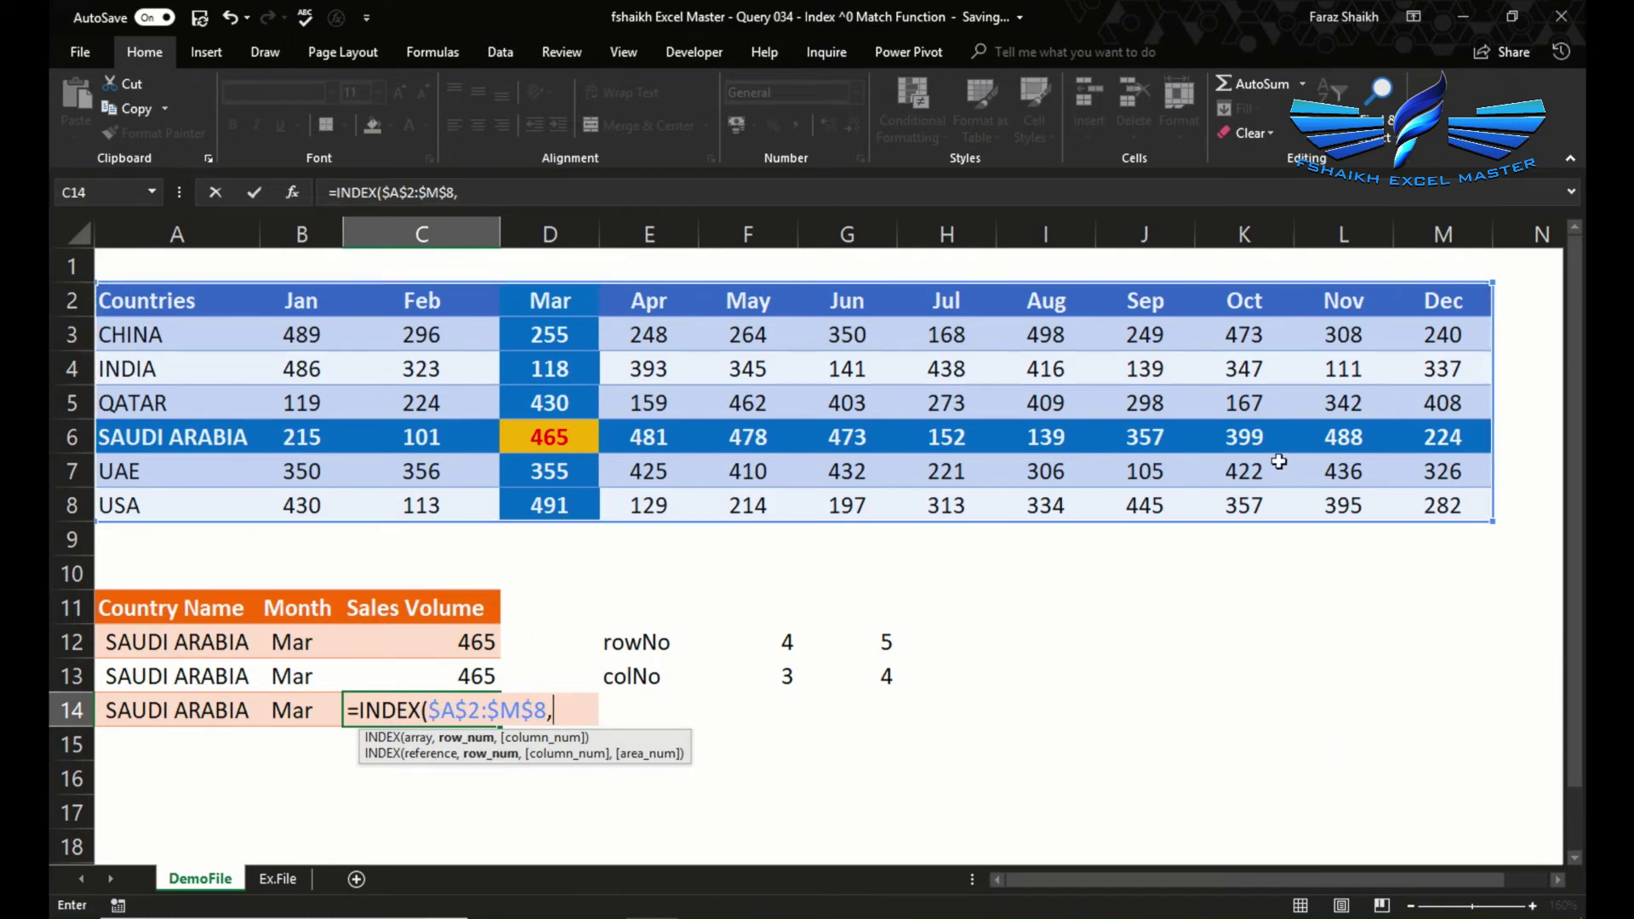
{"action": "type", "text": "mat"}
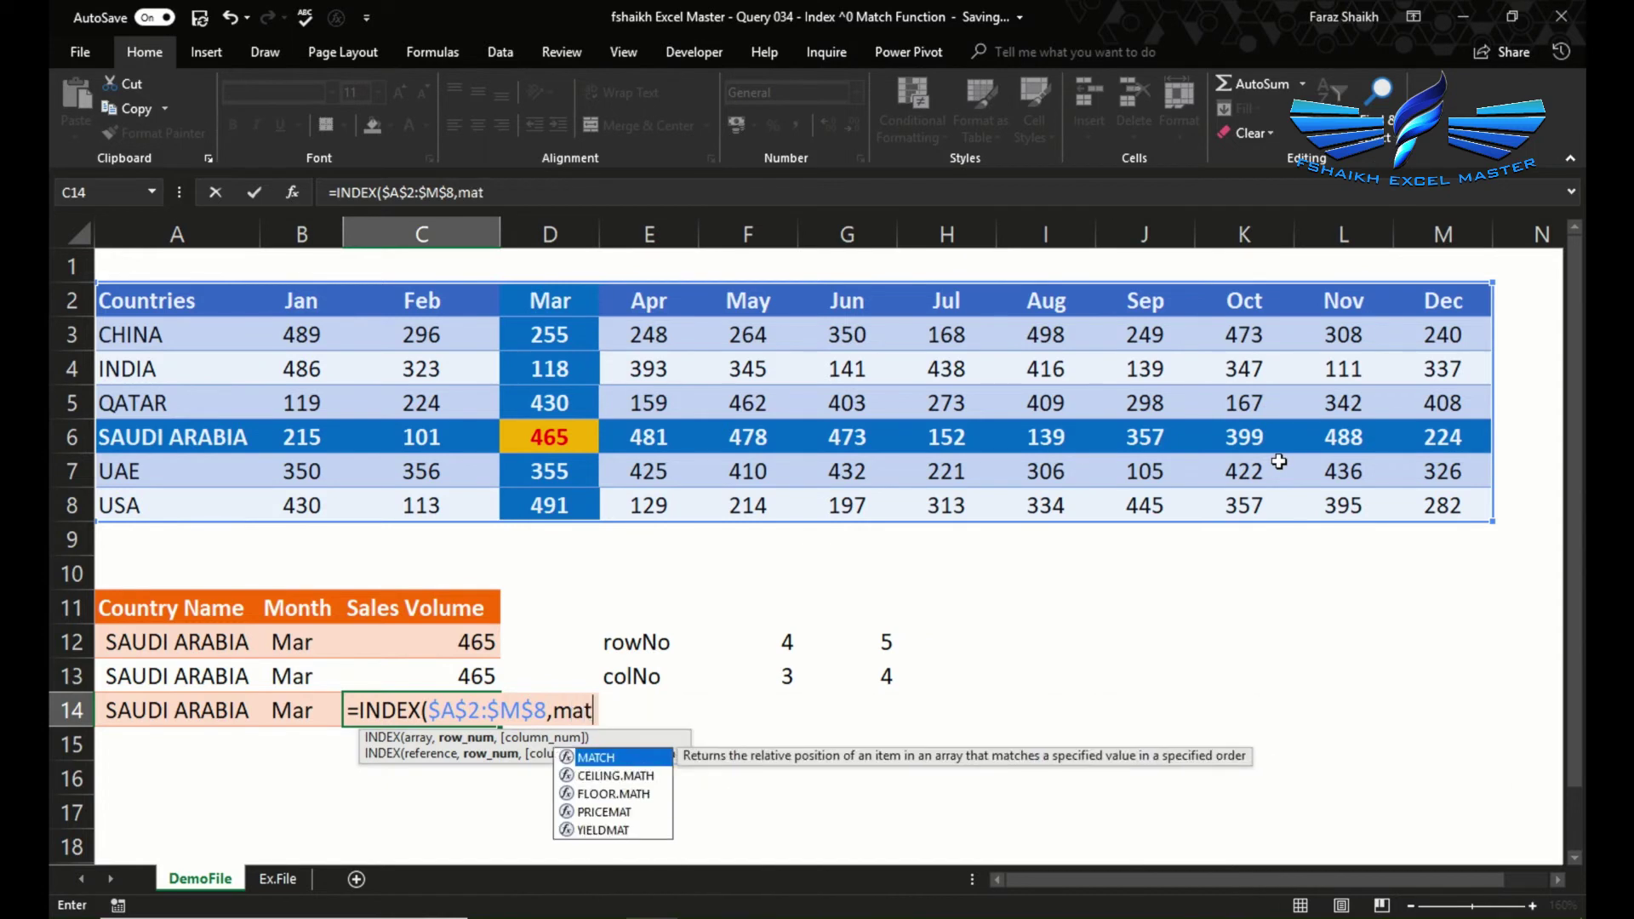
{"action": "key", "text": "Tab"}
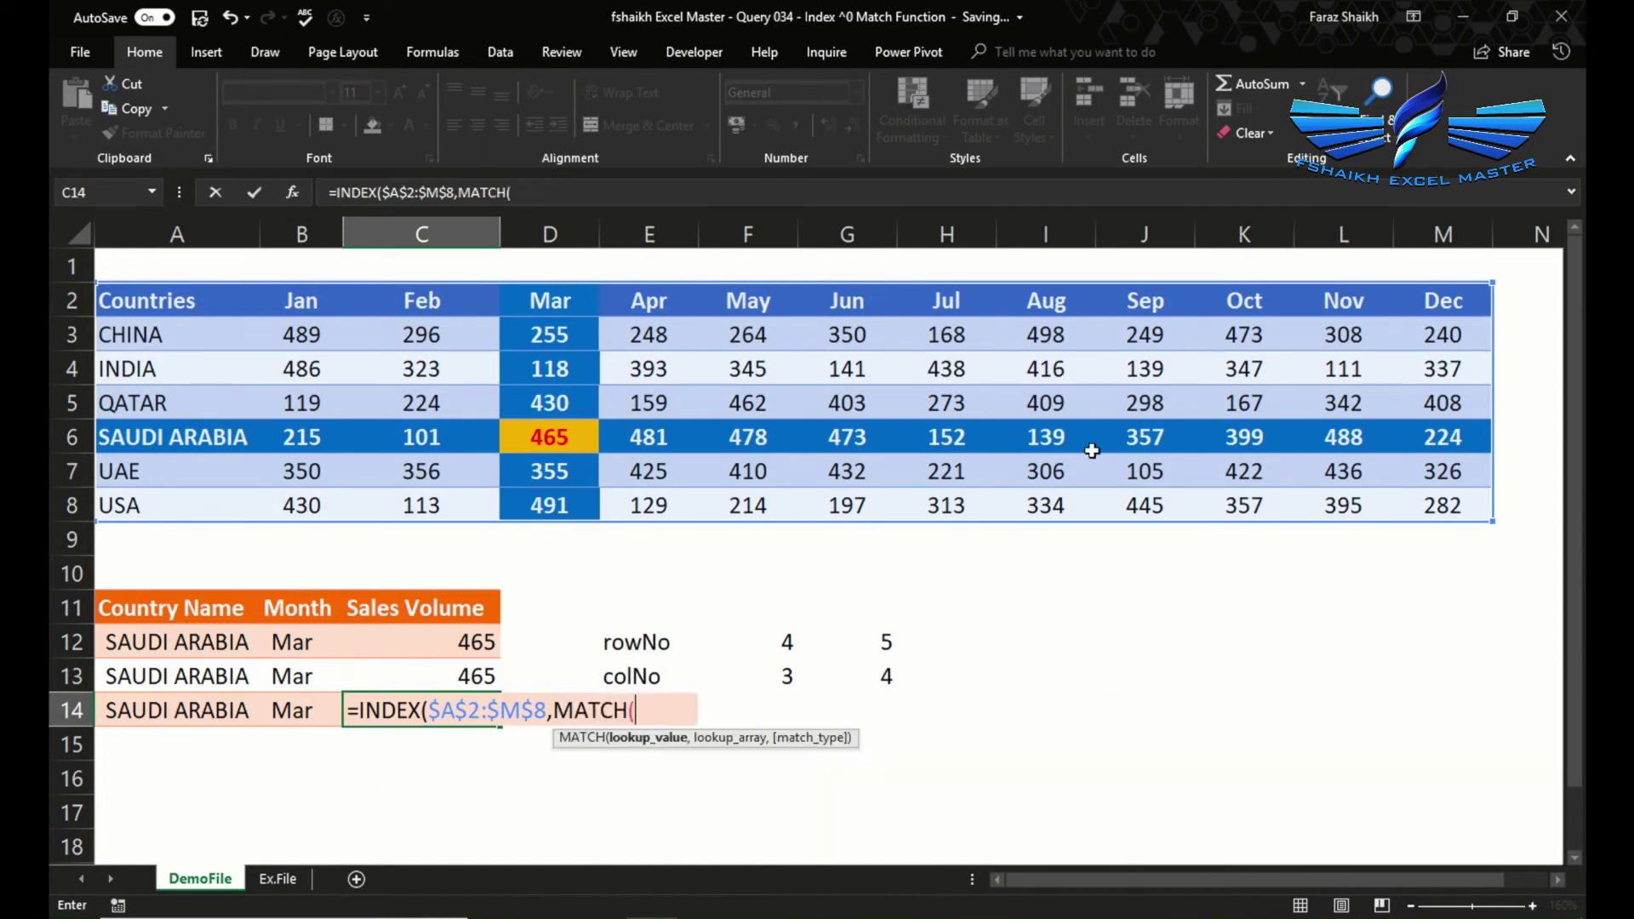
{"action": "left_click", "coordinate": [189, 714]}
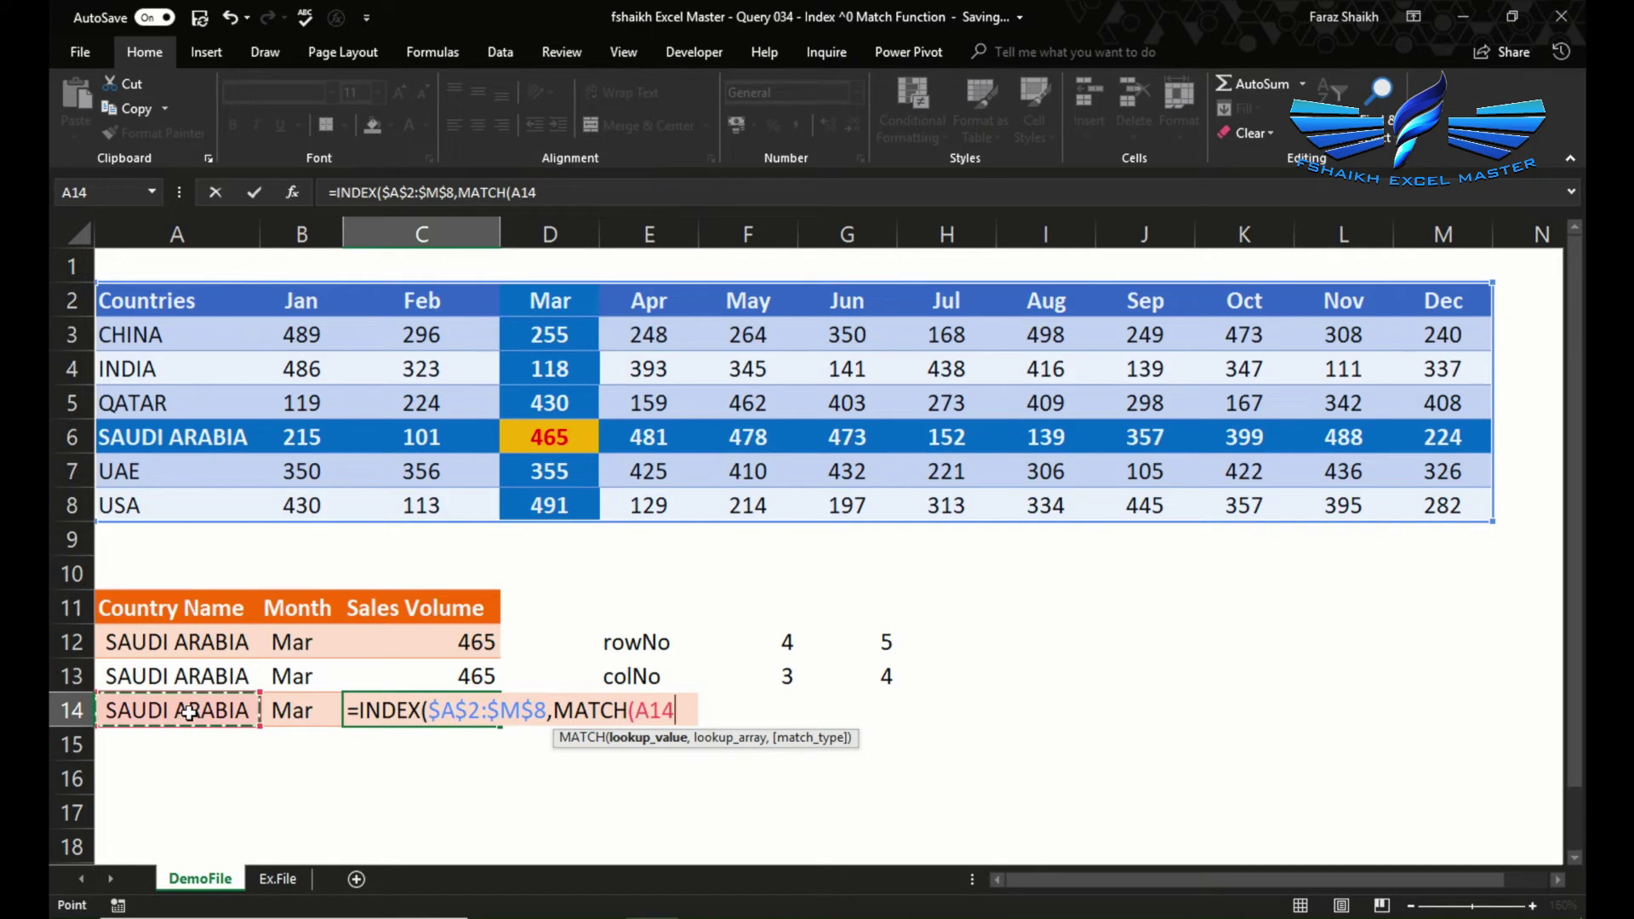
{"action": "type", "text": ","}
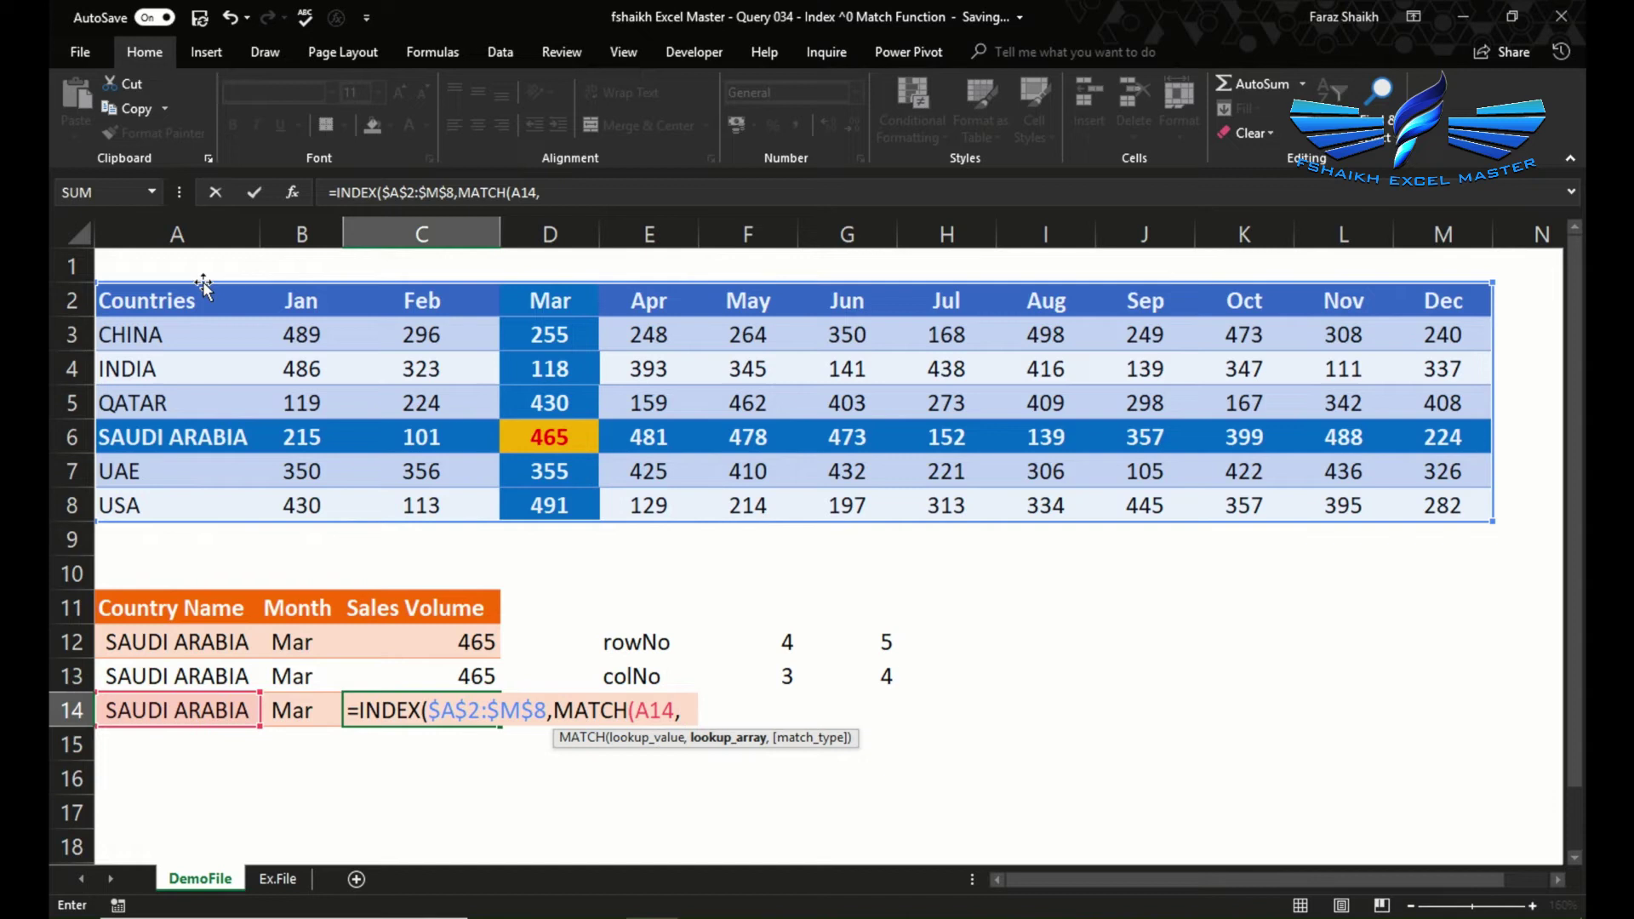
{"action": "left_click_drag", "start_coordinate": [198, 292], "coordinate": [204, 506]}
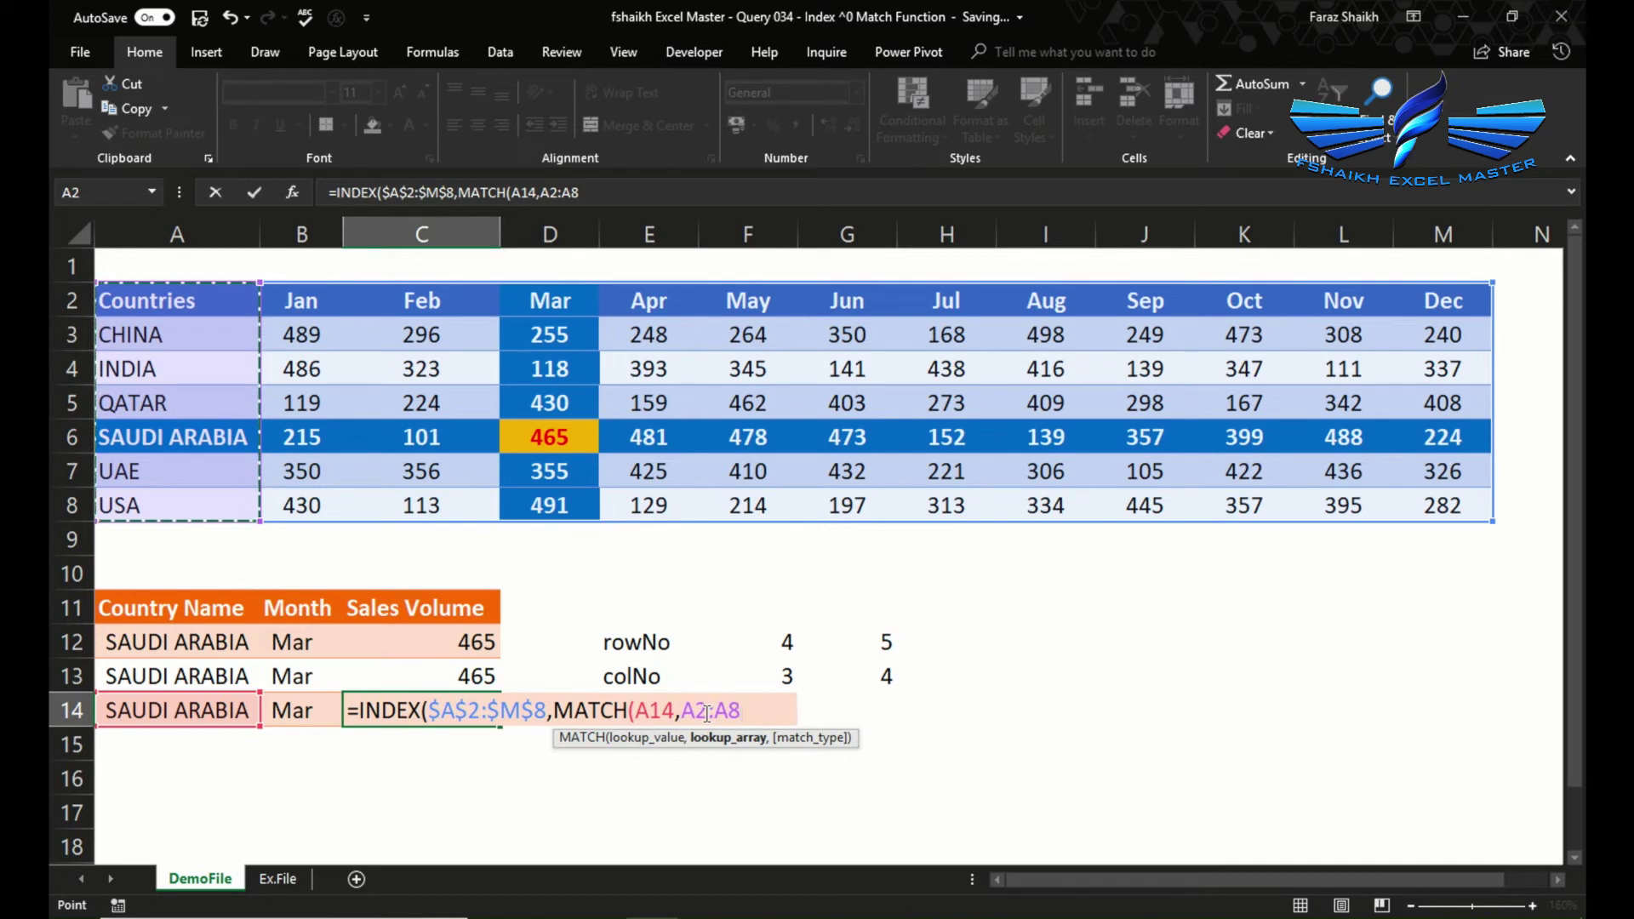
{"action": "key", "text": "F4"}
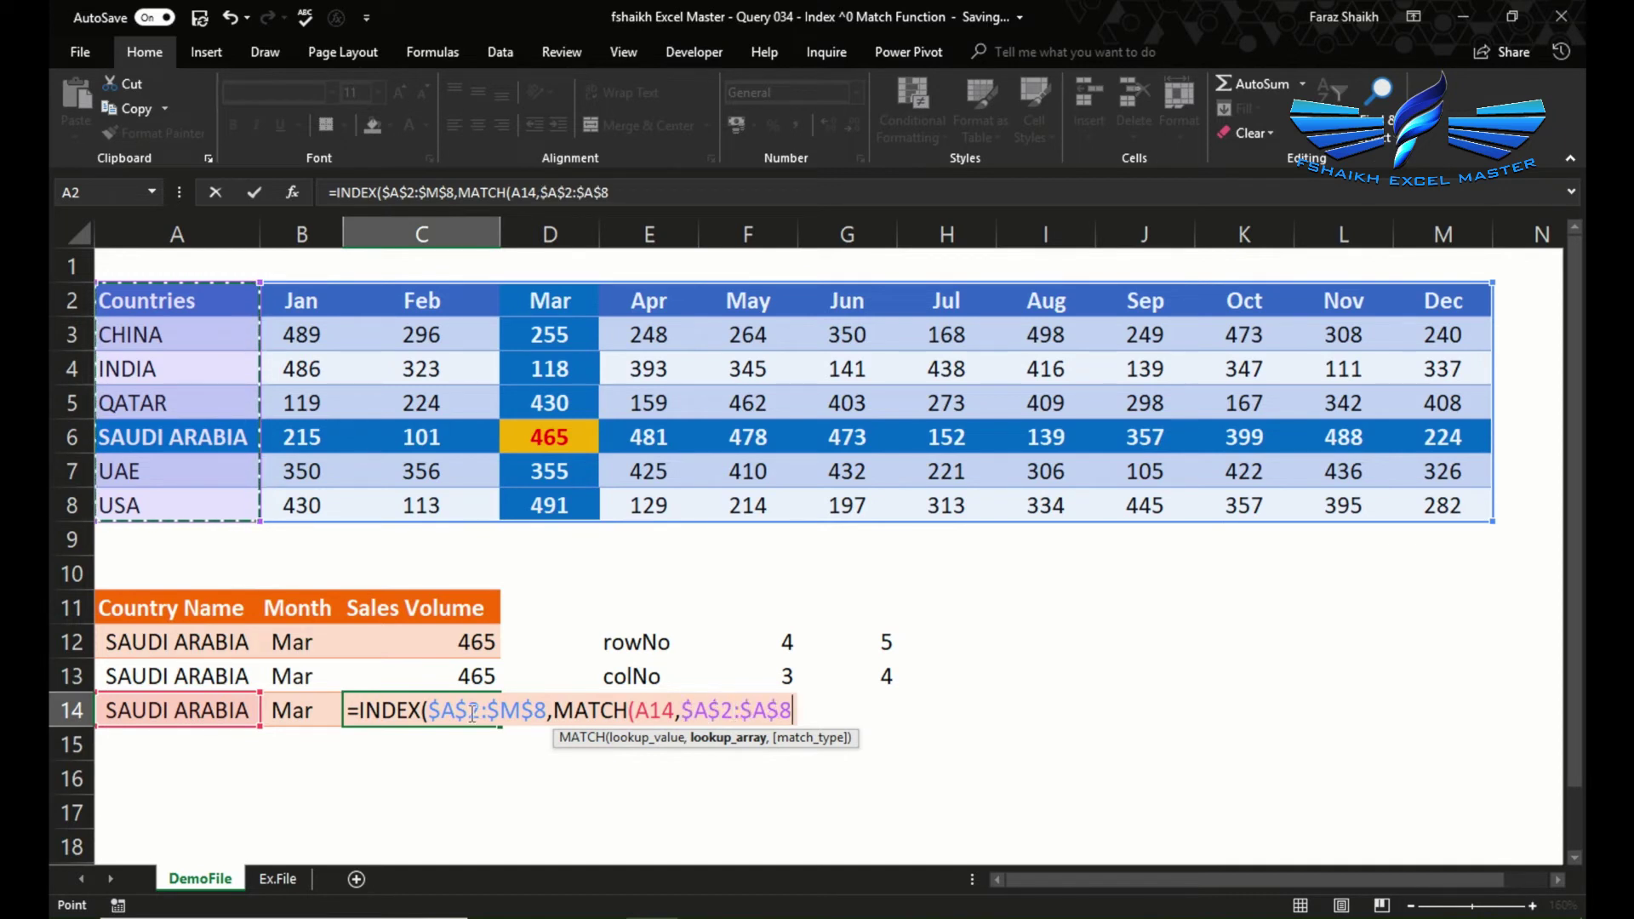
{"action": "type", "text": ","}
{"action": "key", "text": "Down"}
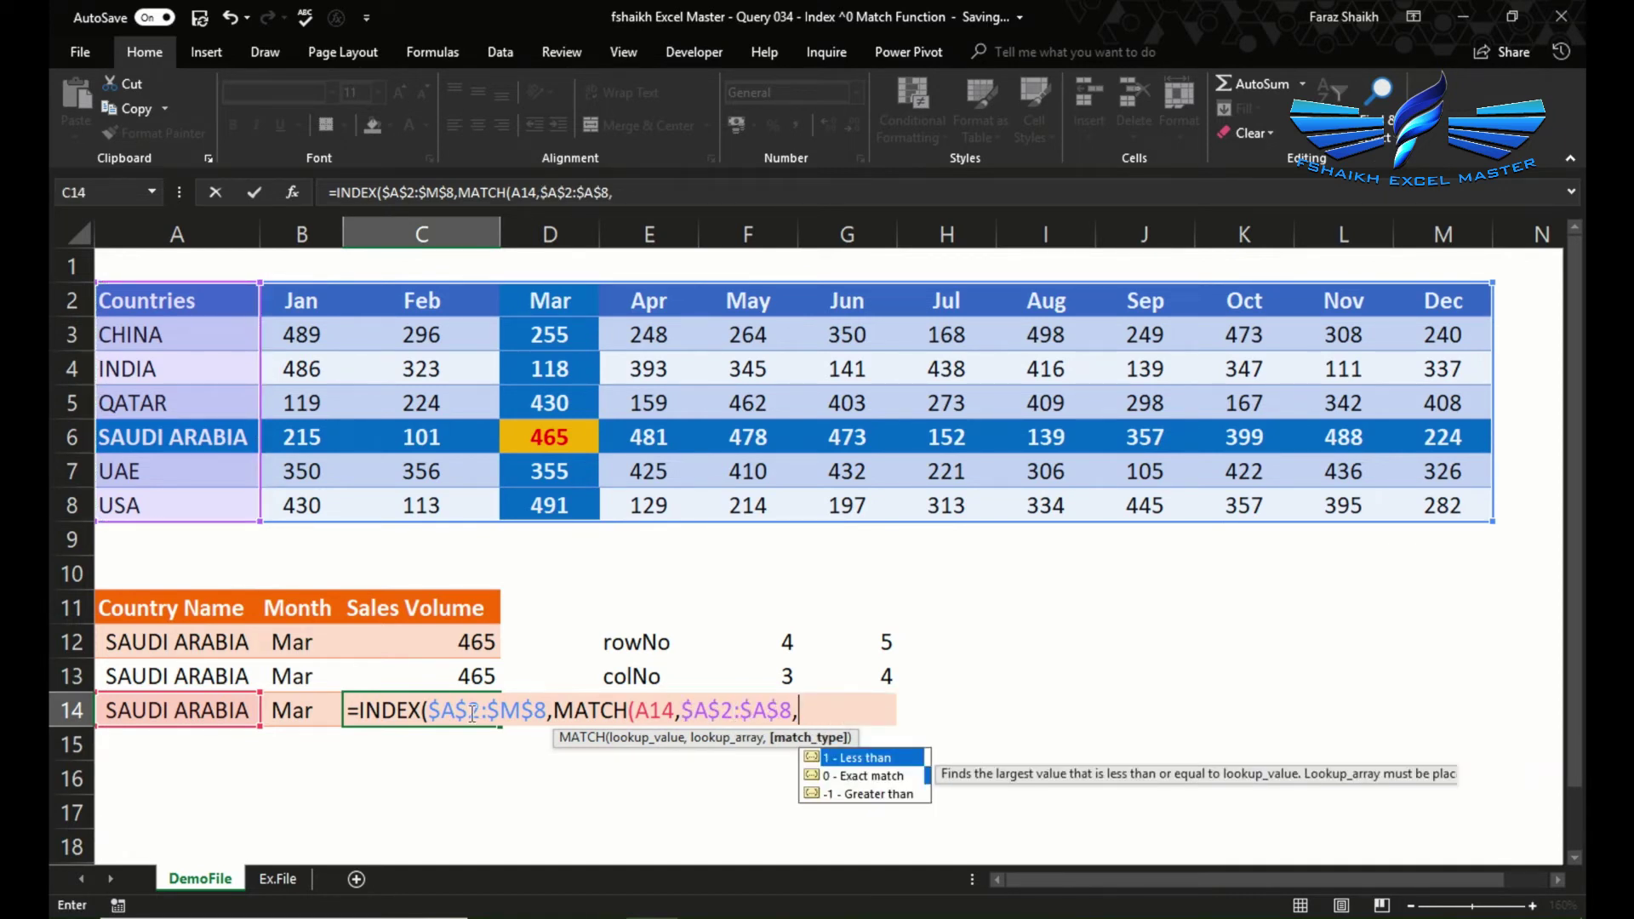
{"action": "key", "text": "Tab"}
{"action": "type", "text": ")"}
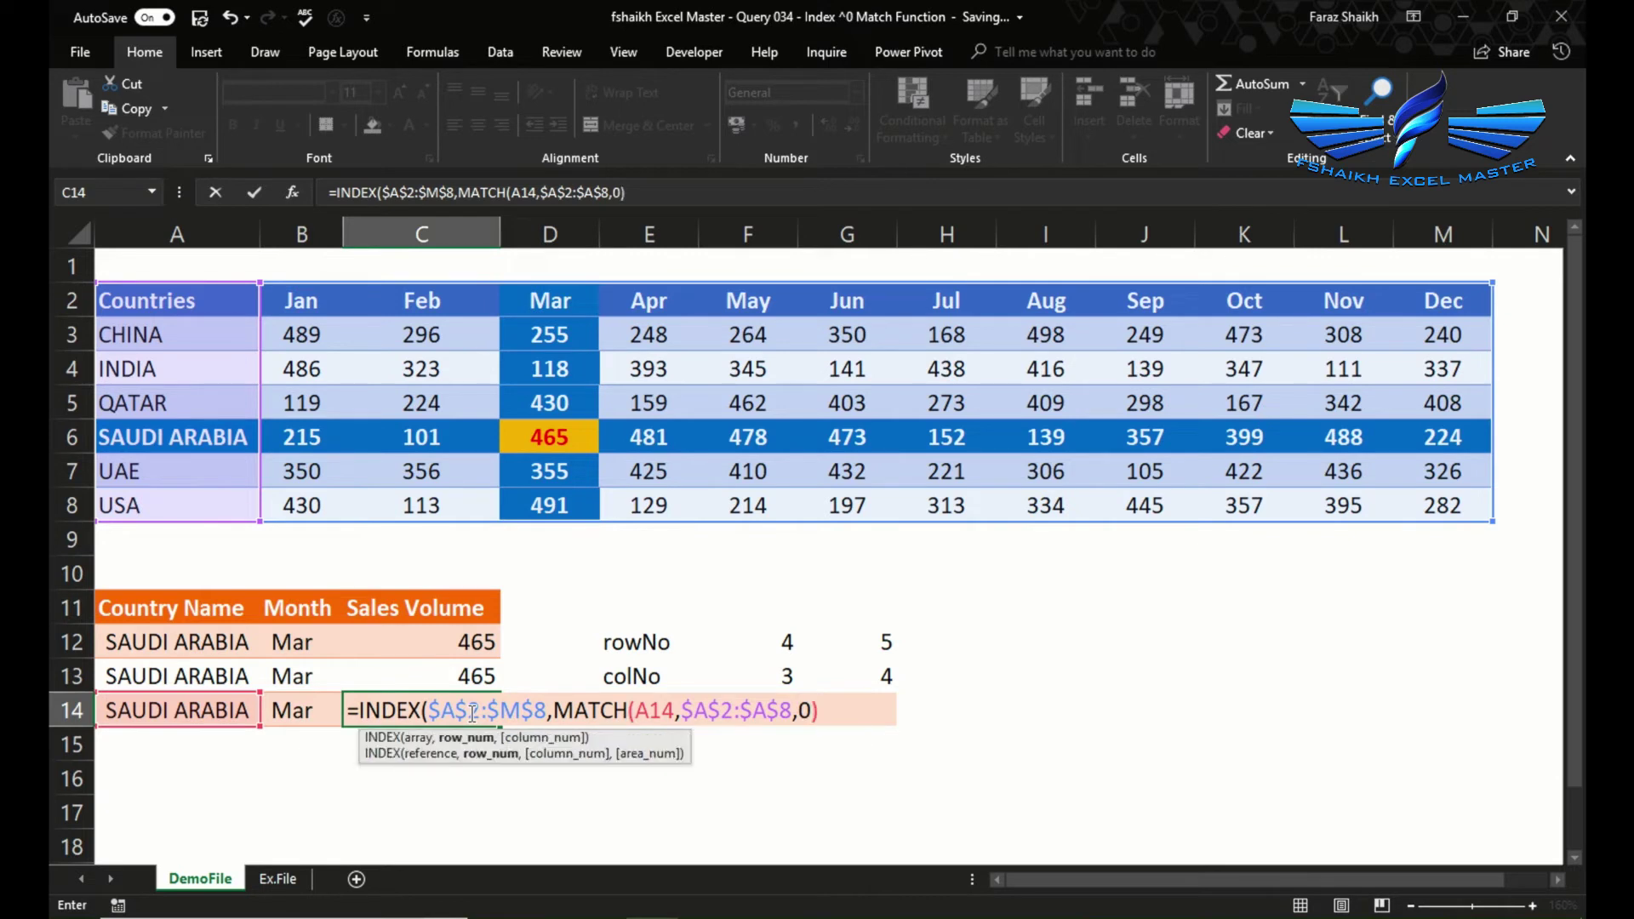
{"action": "type", "text": ","}
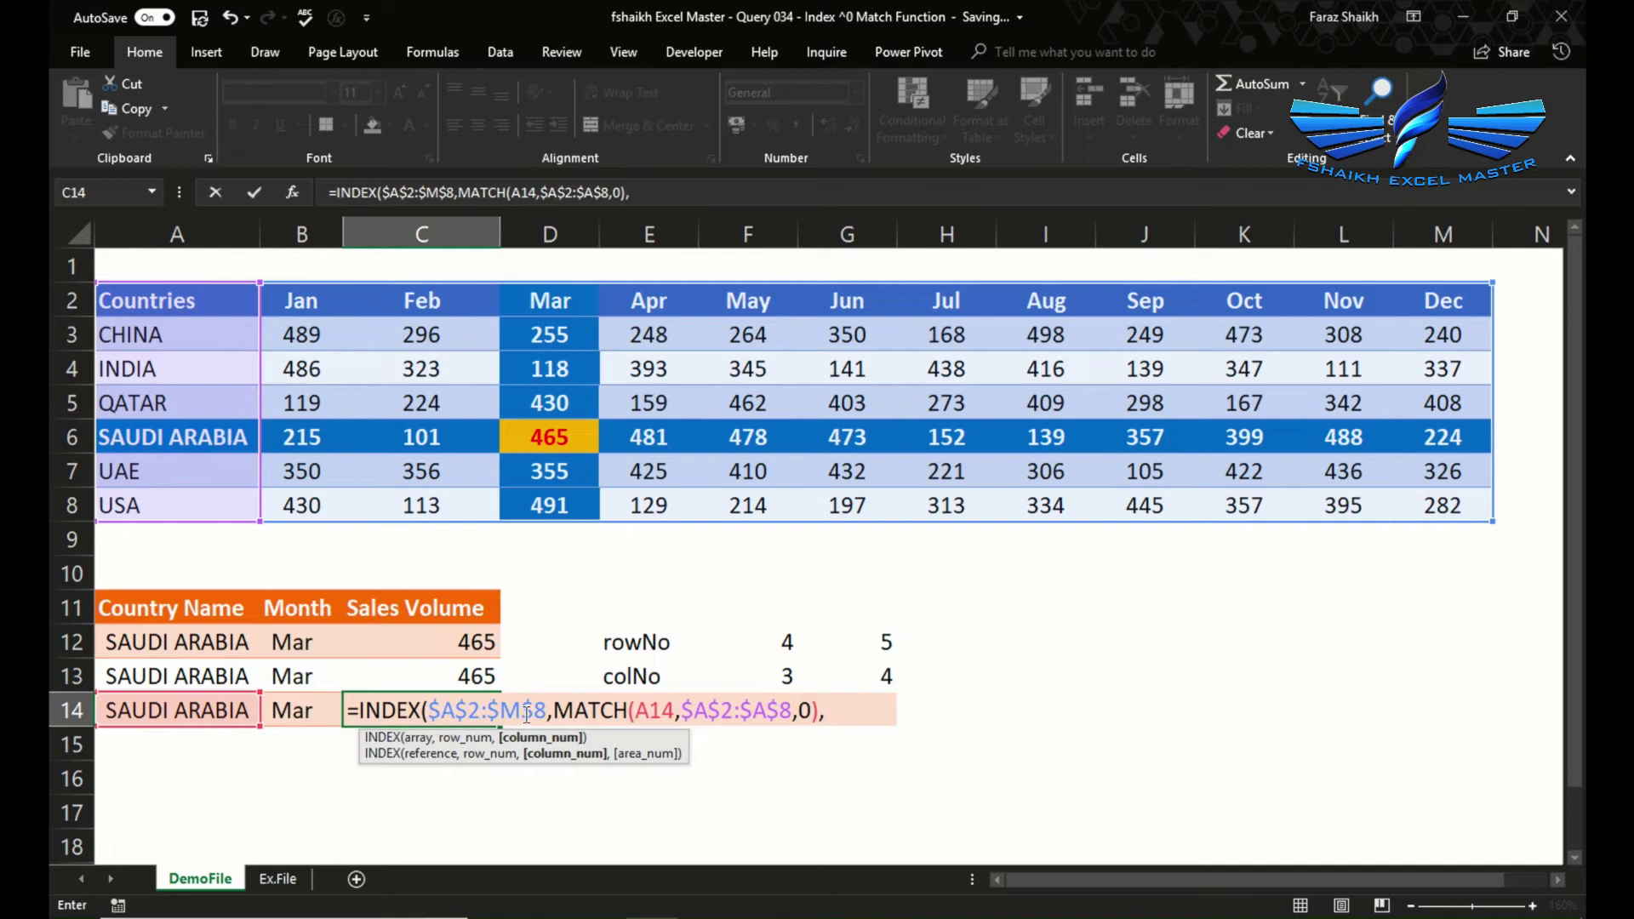
Add the column argument MATCH(B14,$A$2:$M$2,0) for the month and enter the formula
{"action": "key", "text": "F2"}
{"action": "type", "text": "ma"}
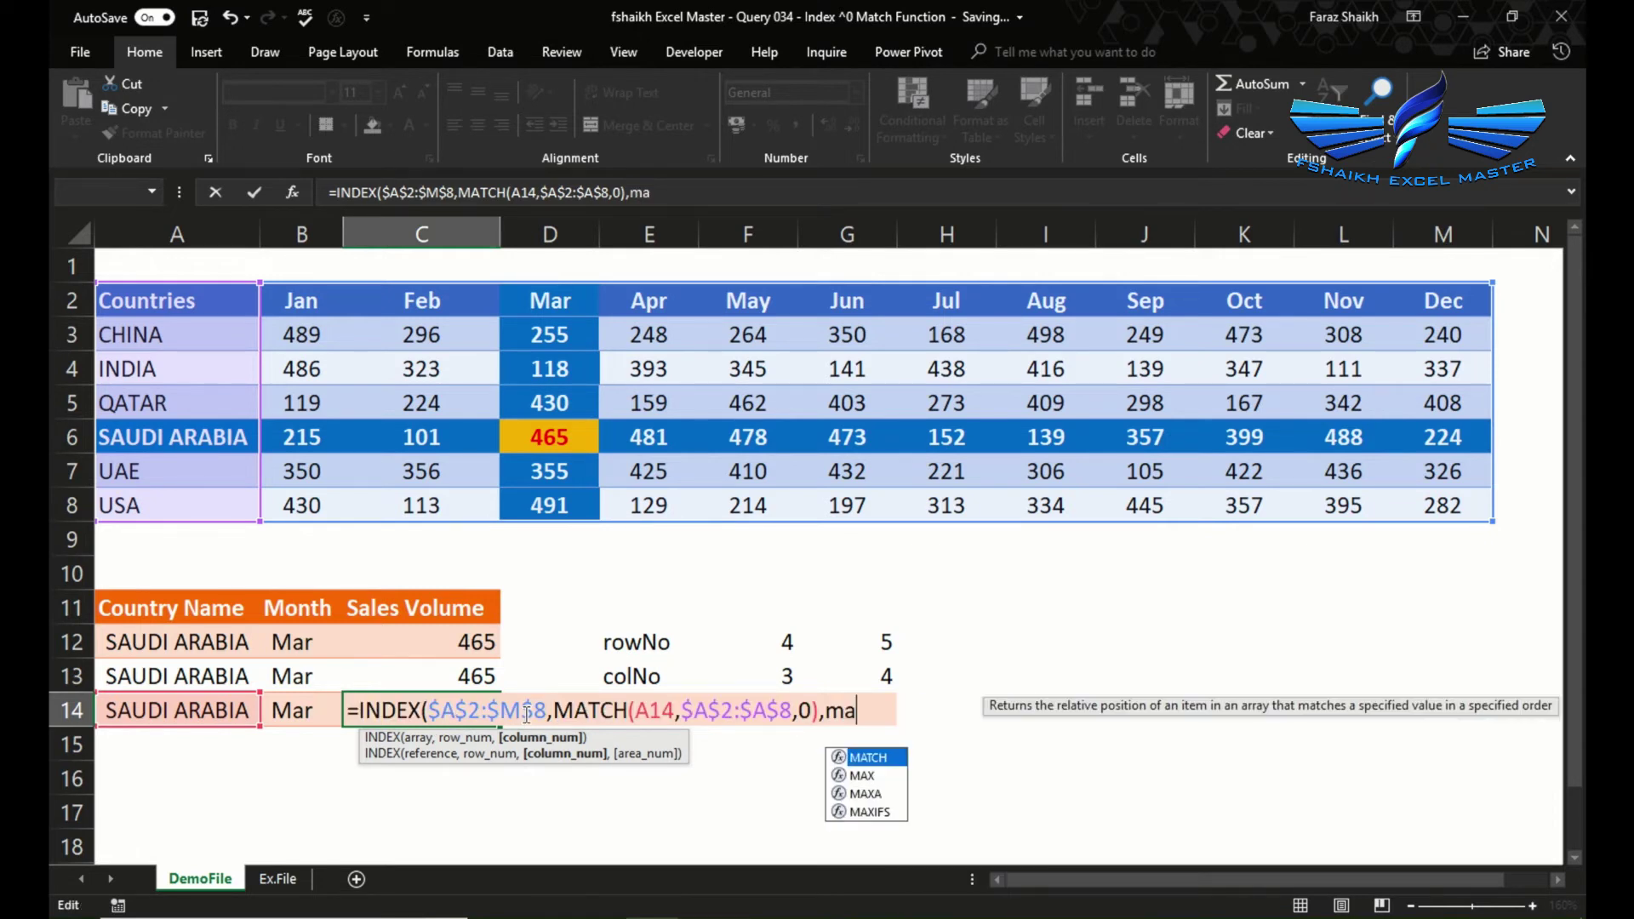
{"action": "key", "text": "Tab"}
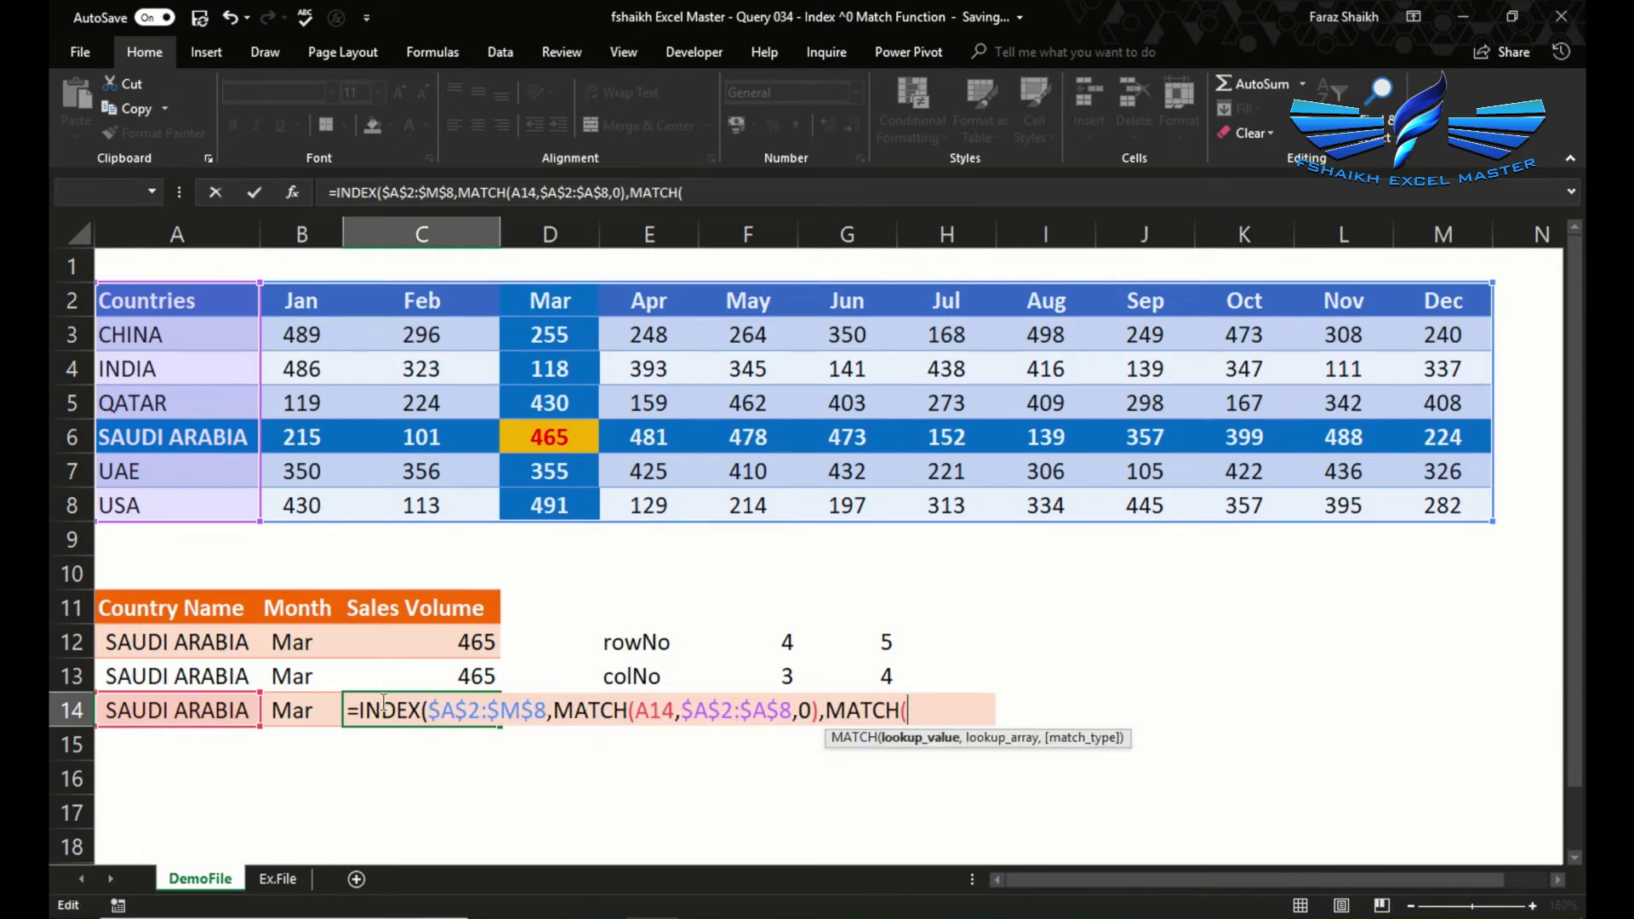
{"action": "left_click", "coordinate": [290, 709]}
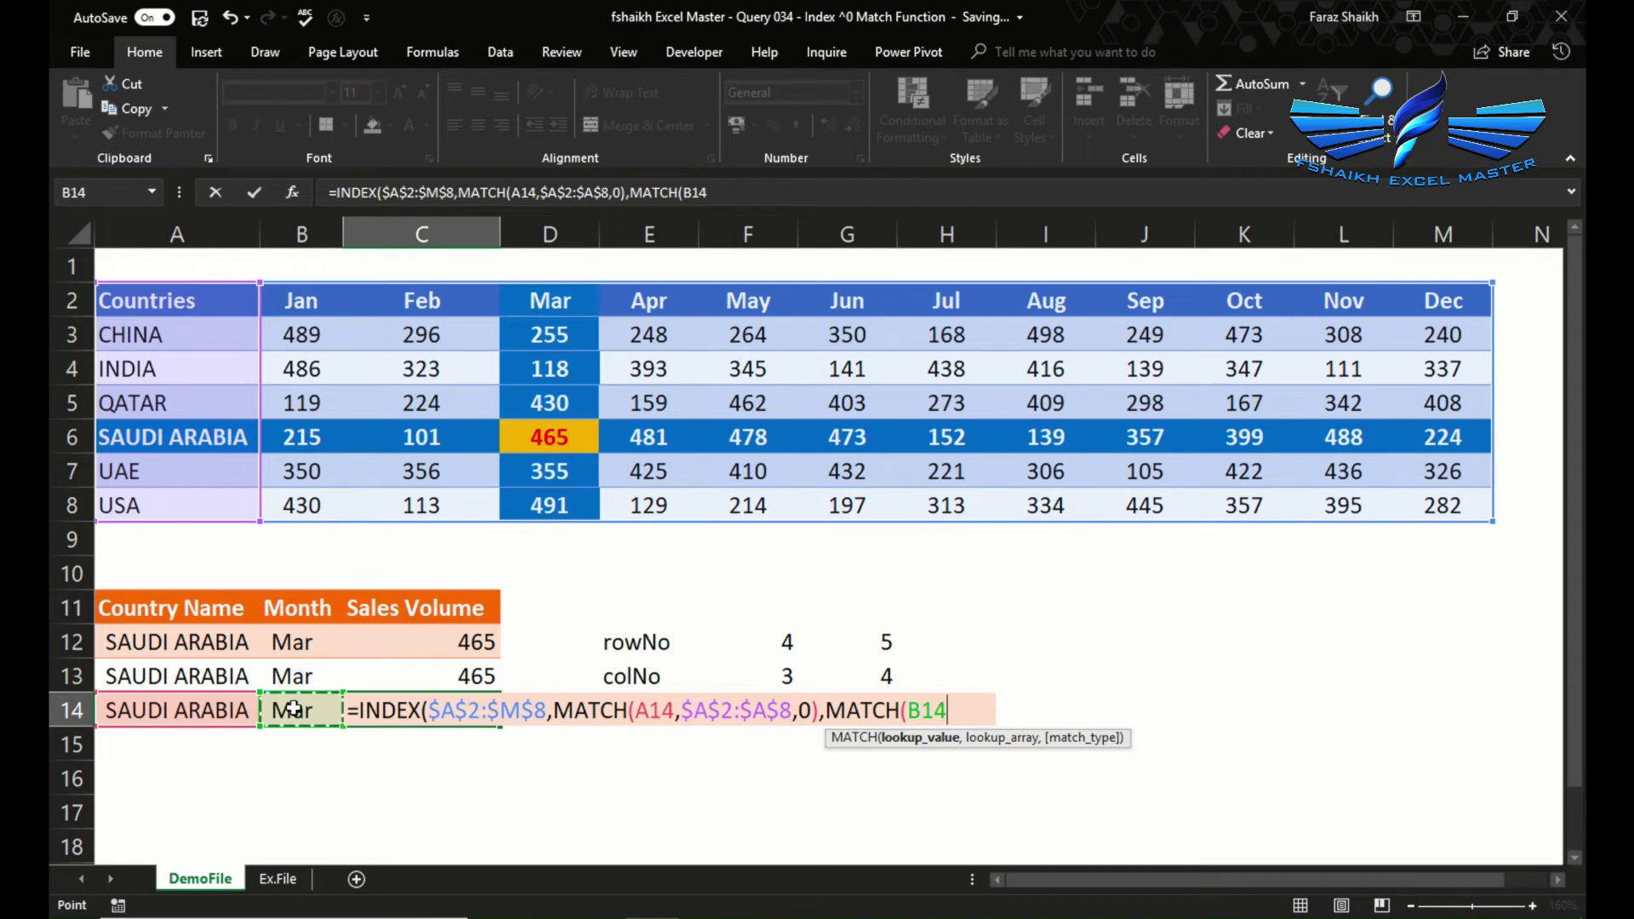
{"action": "type", "text": ","}
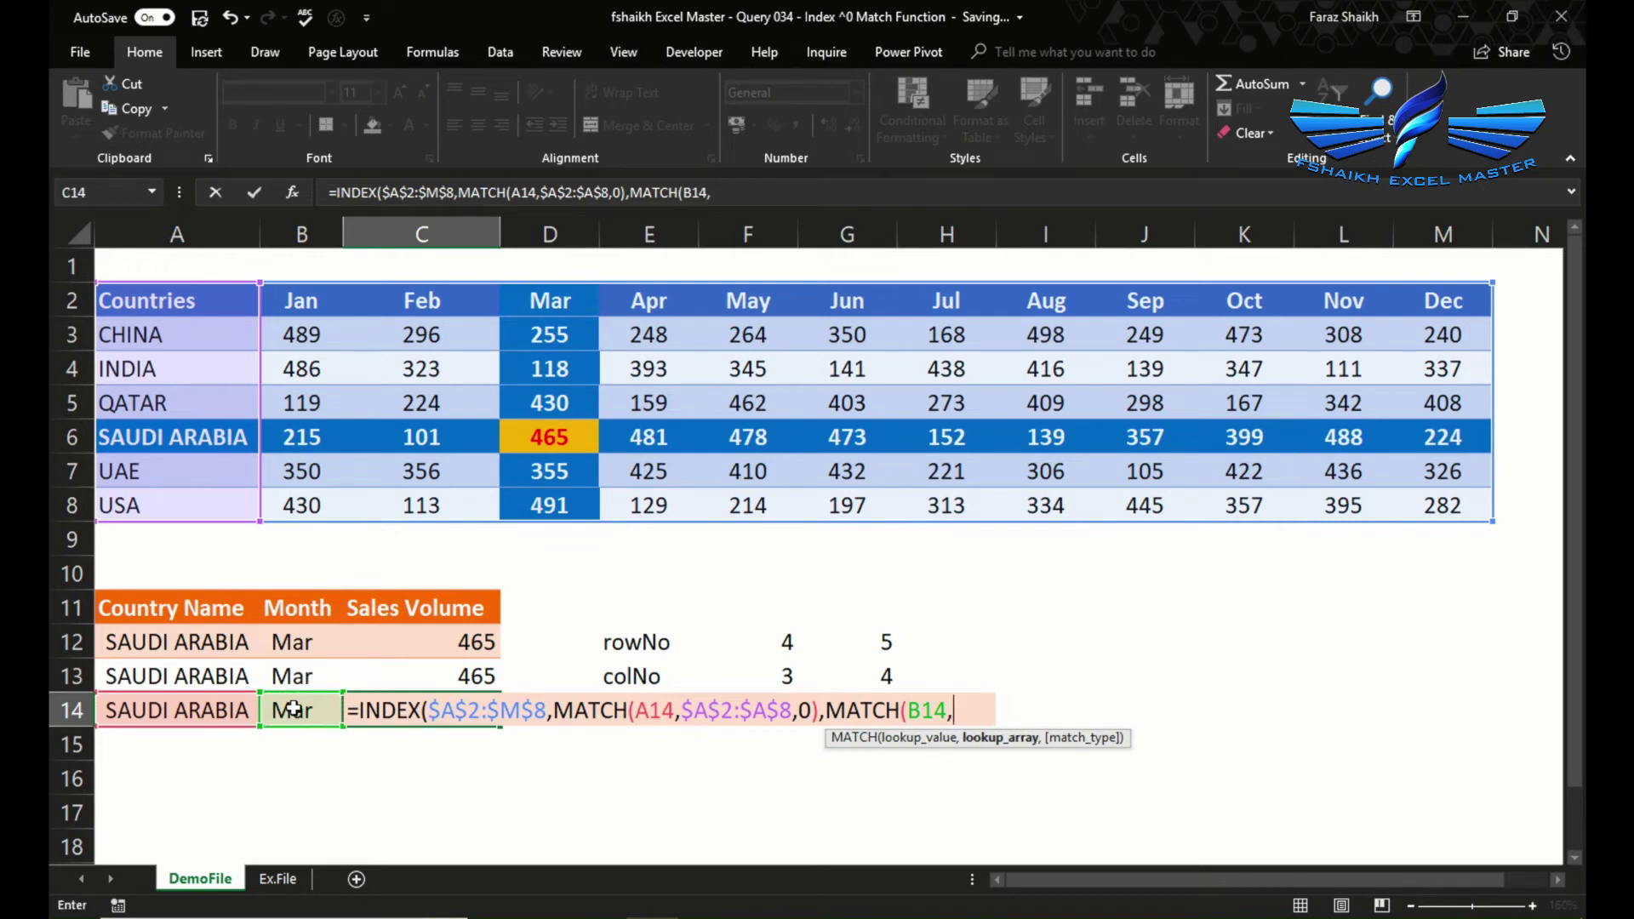
{"action": "left_click", "coordinate": [166, 304]}
{"action": "left_click_drag", "start_coordinate": [166, 303], "coordinate": [1393, 317]}
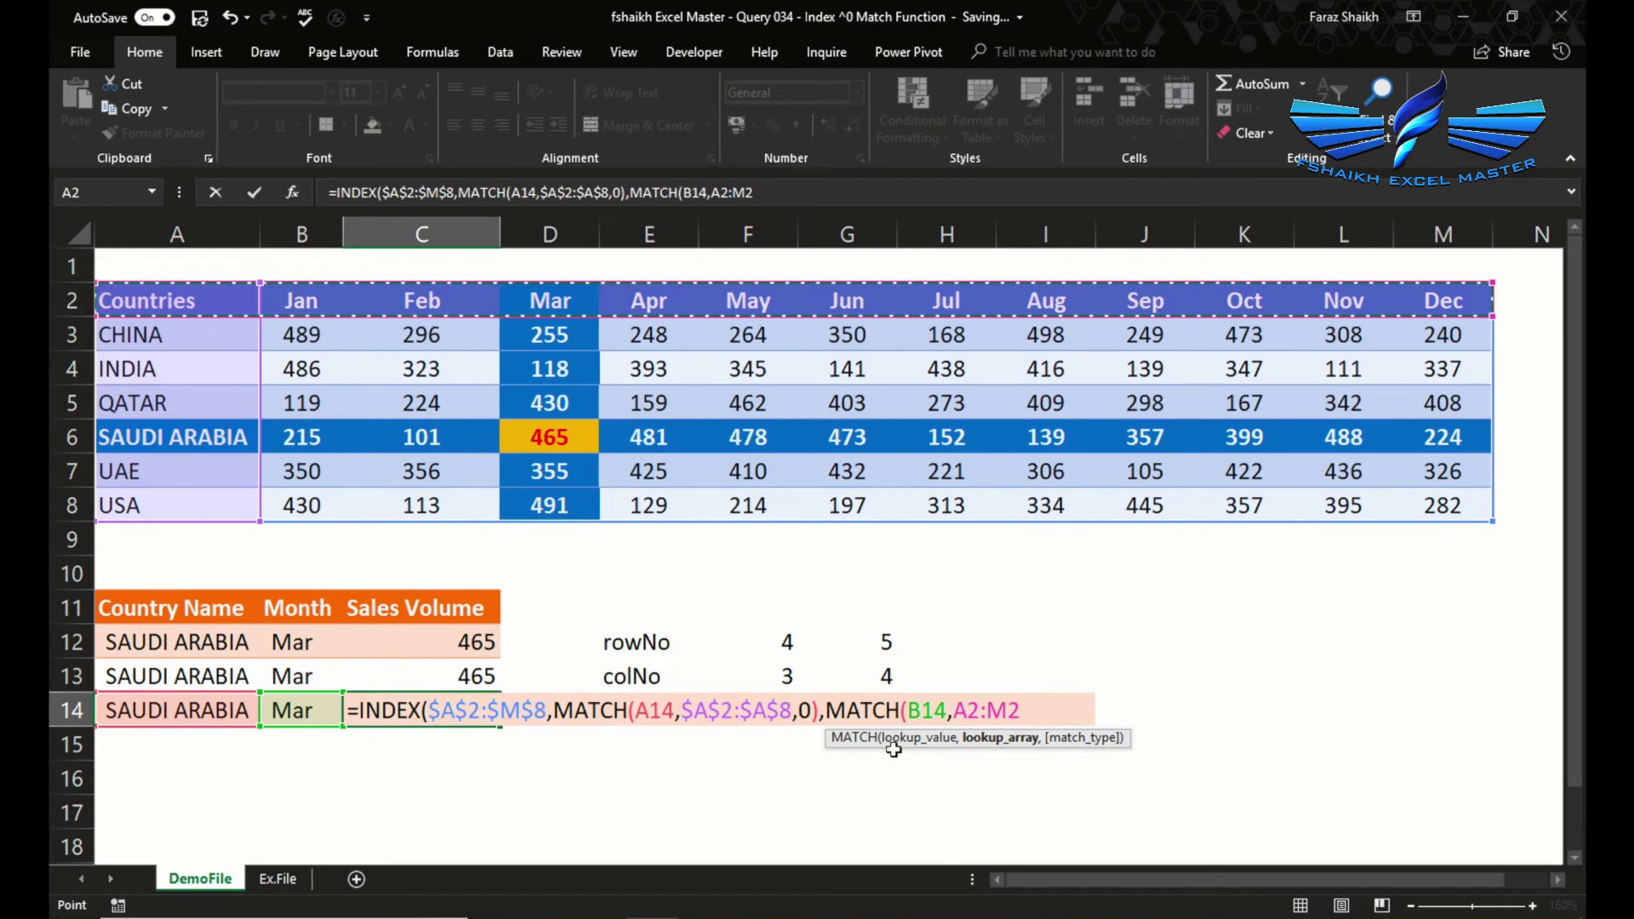
{"action": "key", "text": "F4"}
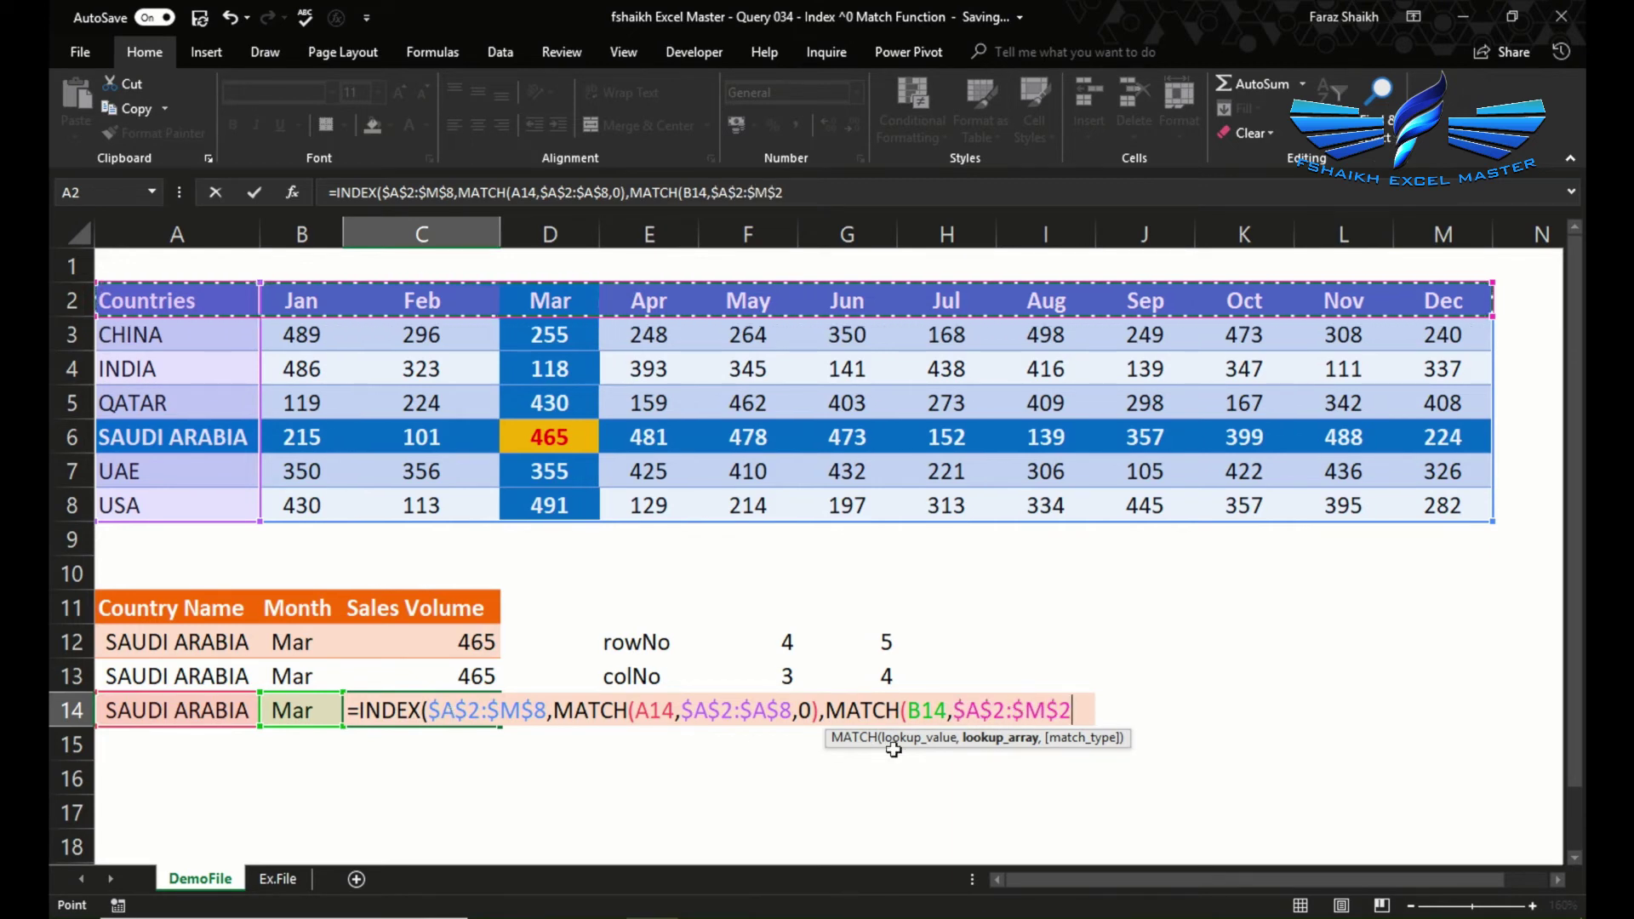
{"action": "type", "text": ","}
{"action": "key", "text": "Down"}
{"action": "key", "text": "Tab"}
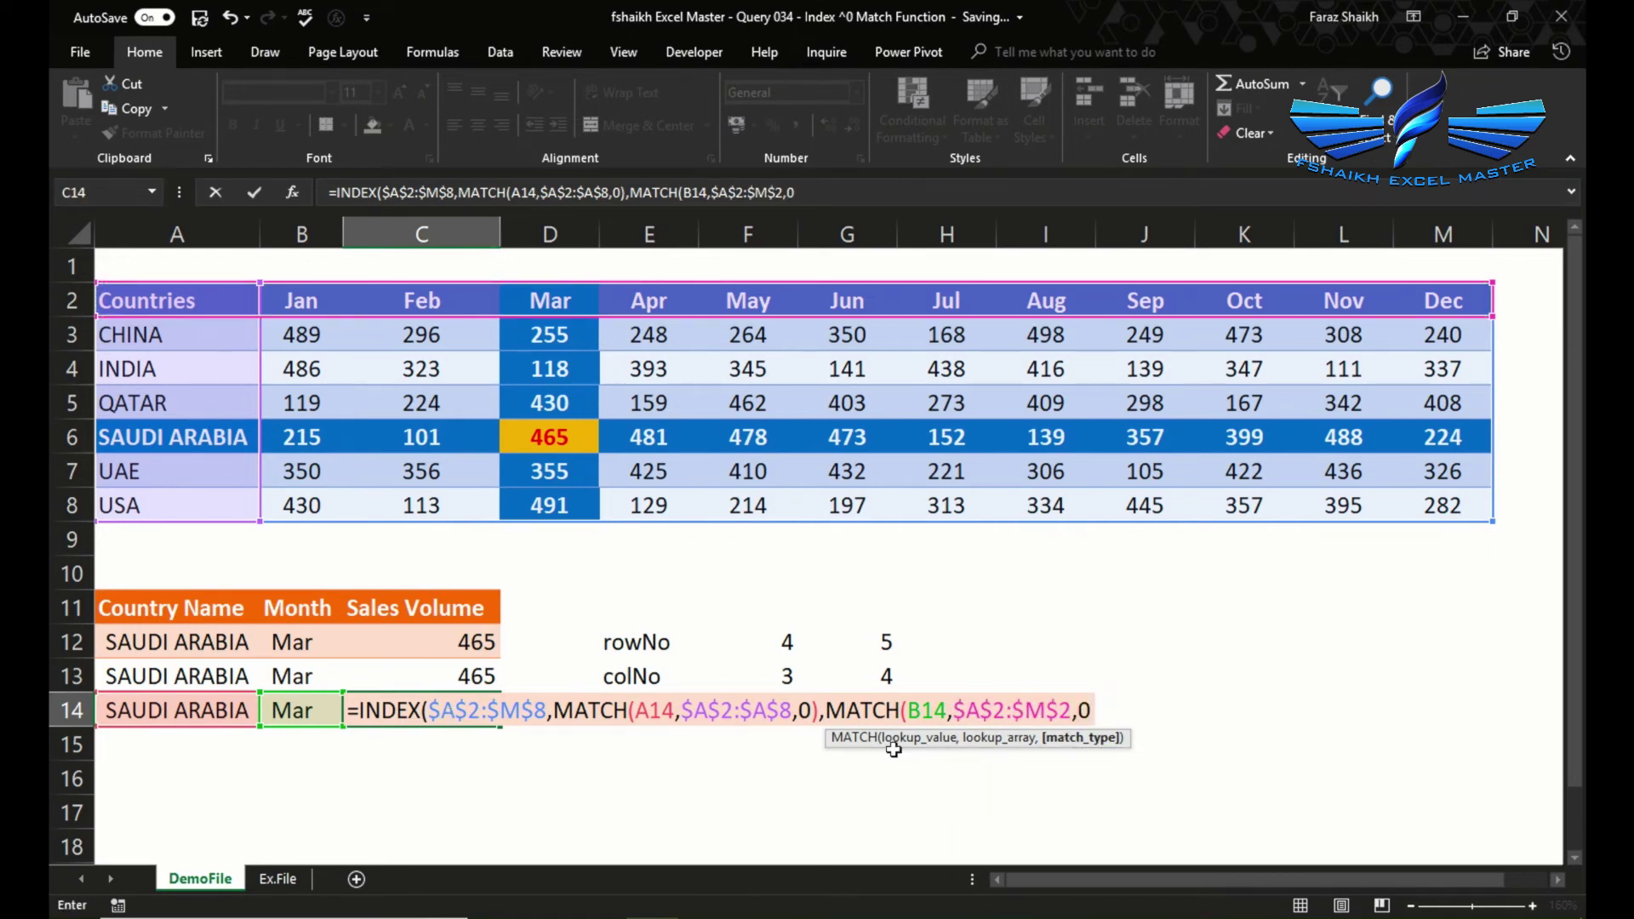
{"action": "type", "text": ")"}
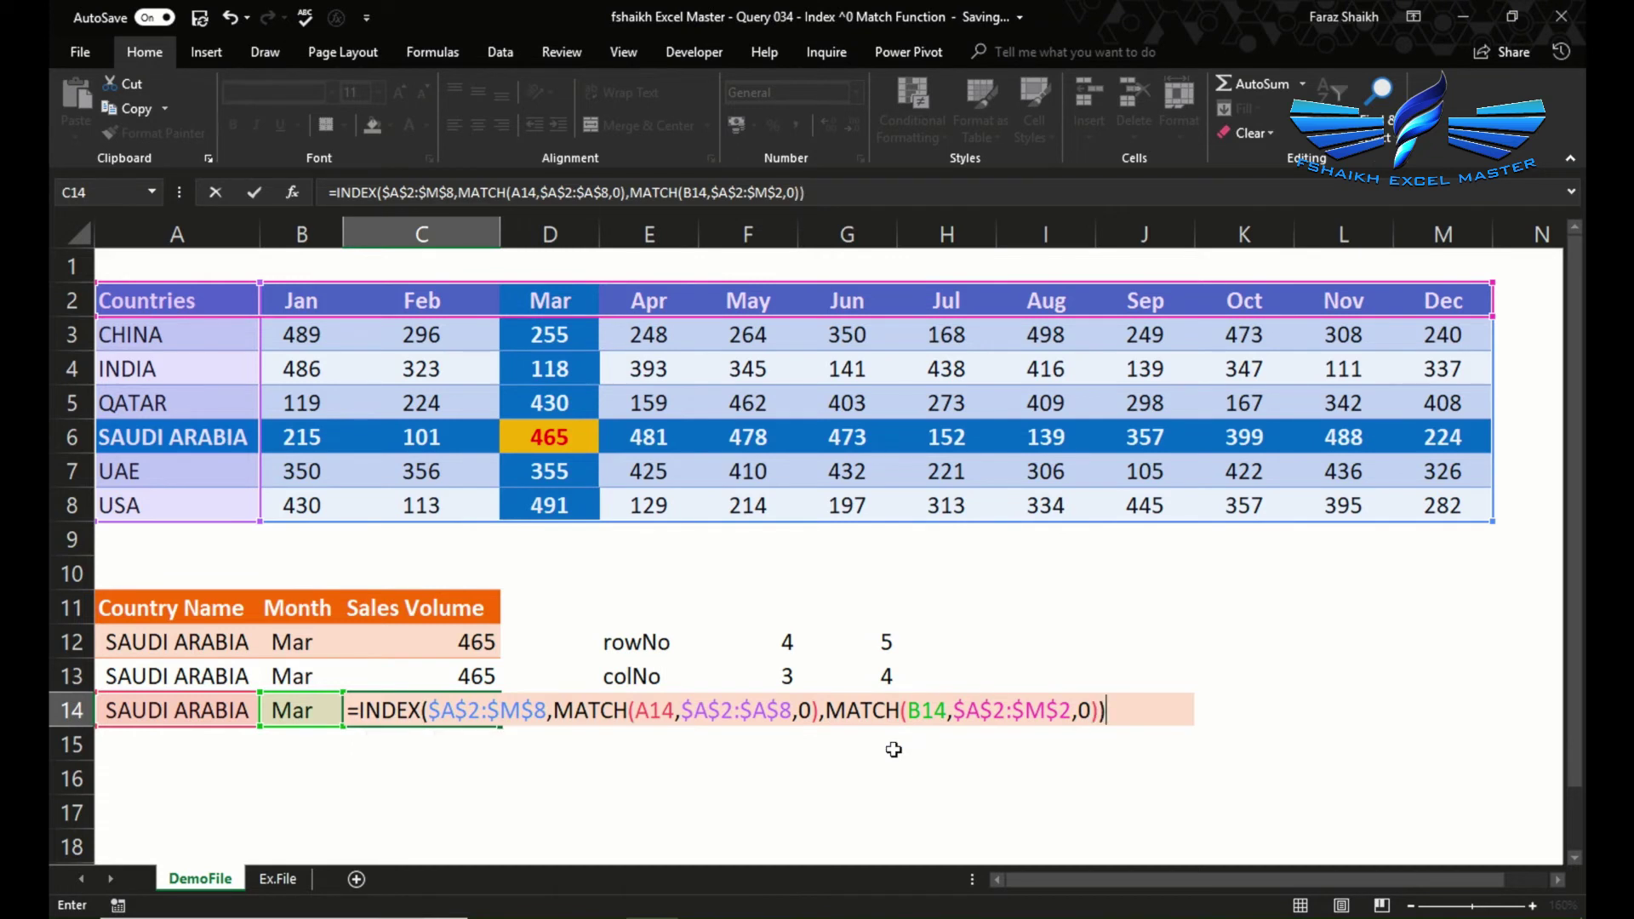
{"action": "key", "text": "Return"}
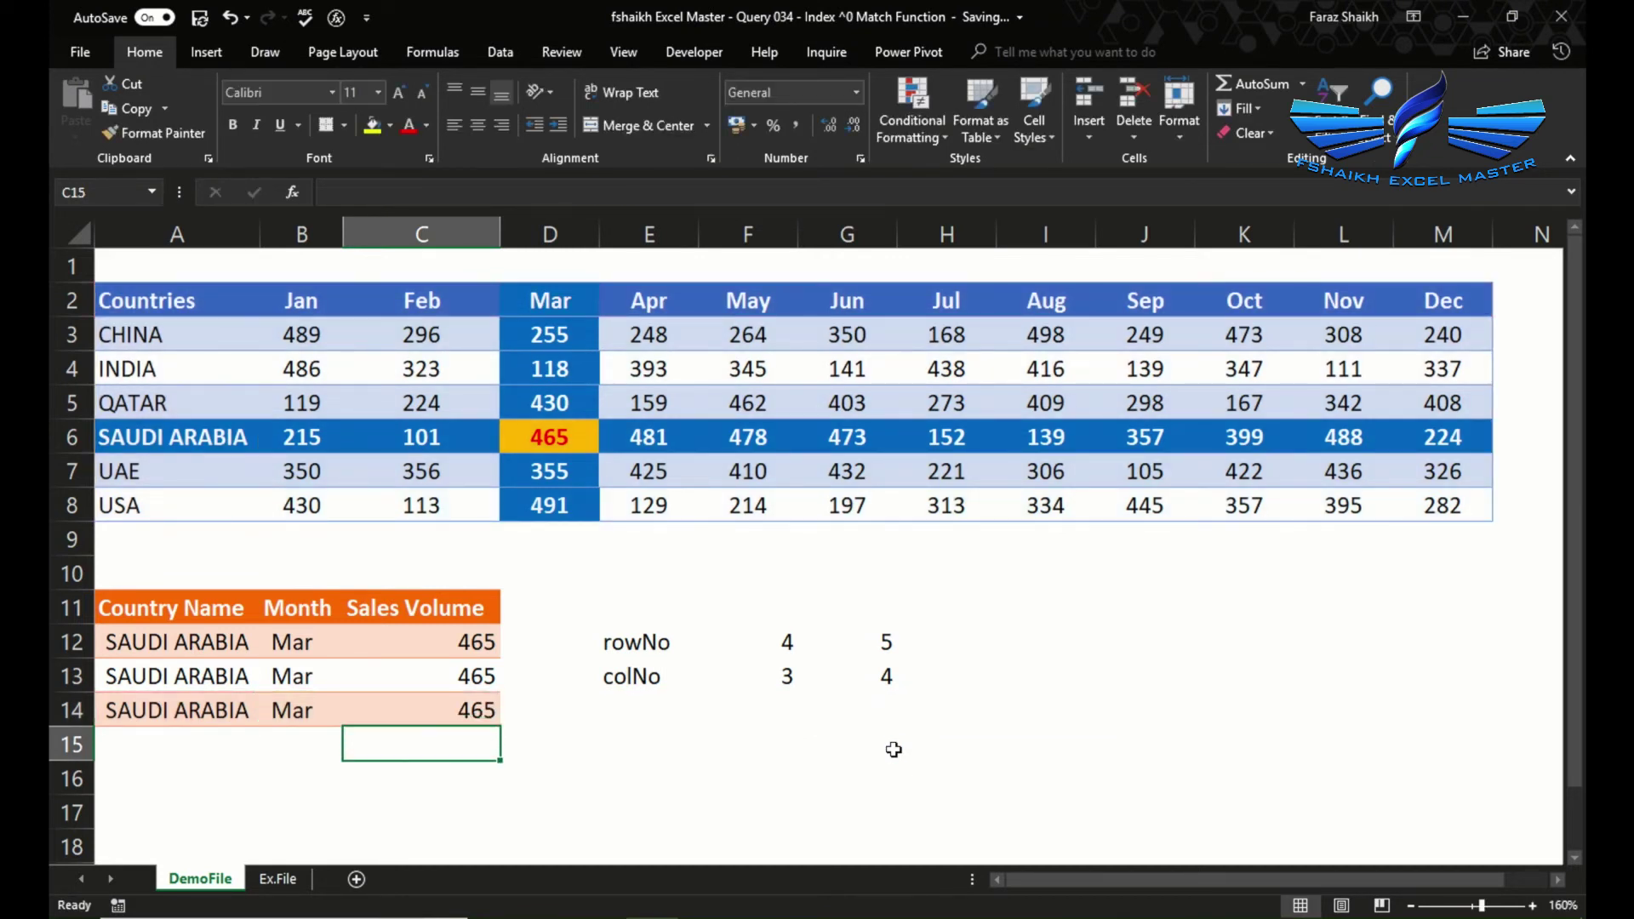
Recheck C14 and keep SAUDI ARABIA as the A12 country
{"action": "left_click", "coordinate": [473, 709]}
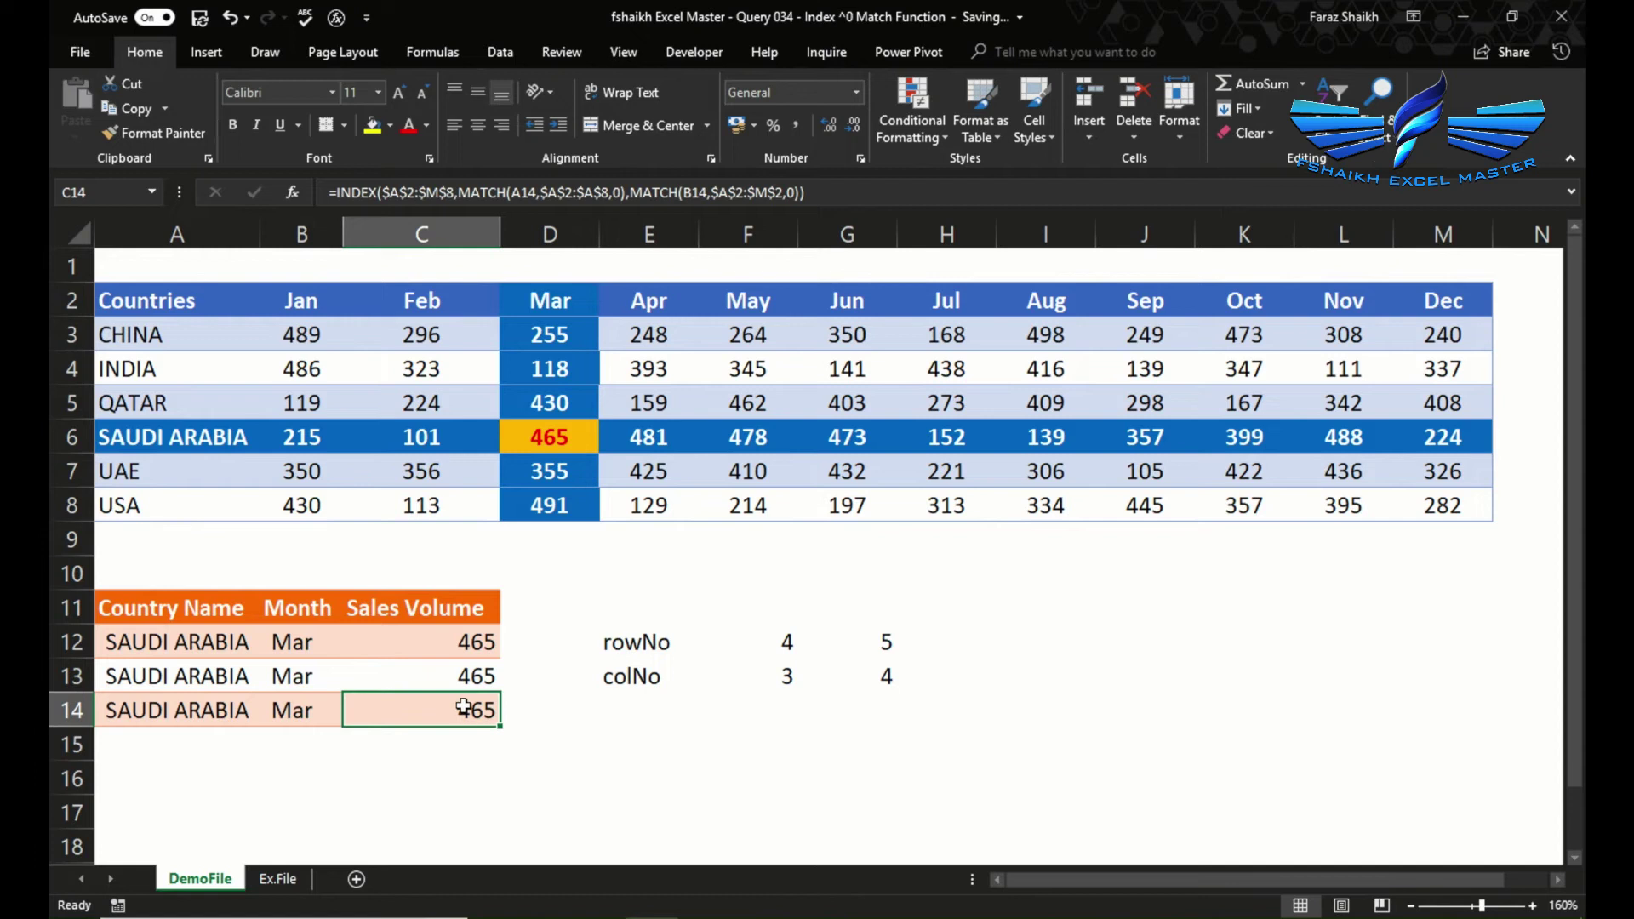
{"action": "left_click", "coordinate": [239, 647]}
{"action": "left_click", "coordinate": [271, 648]}
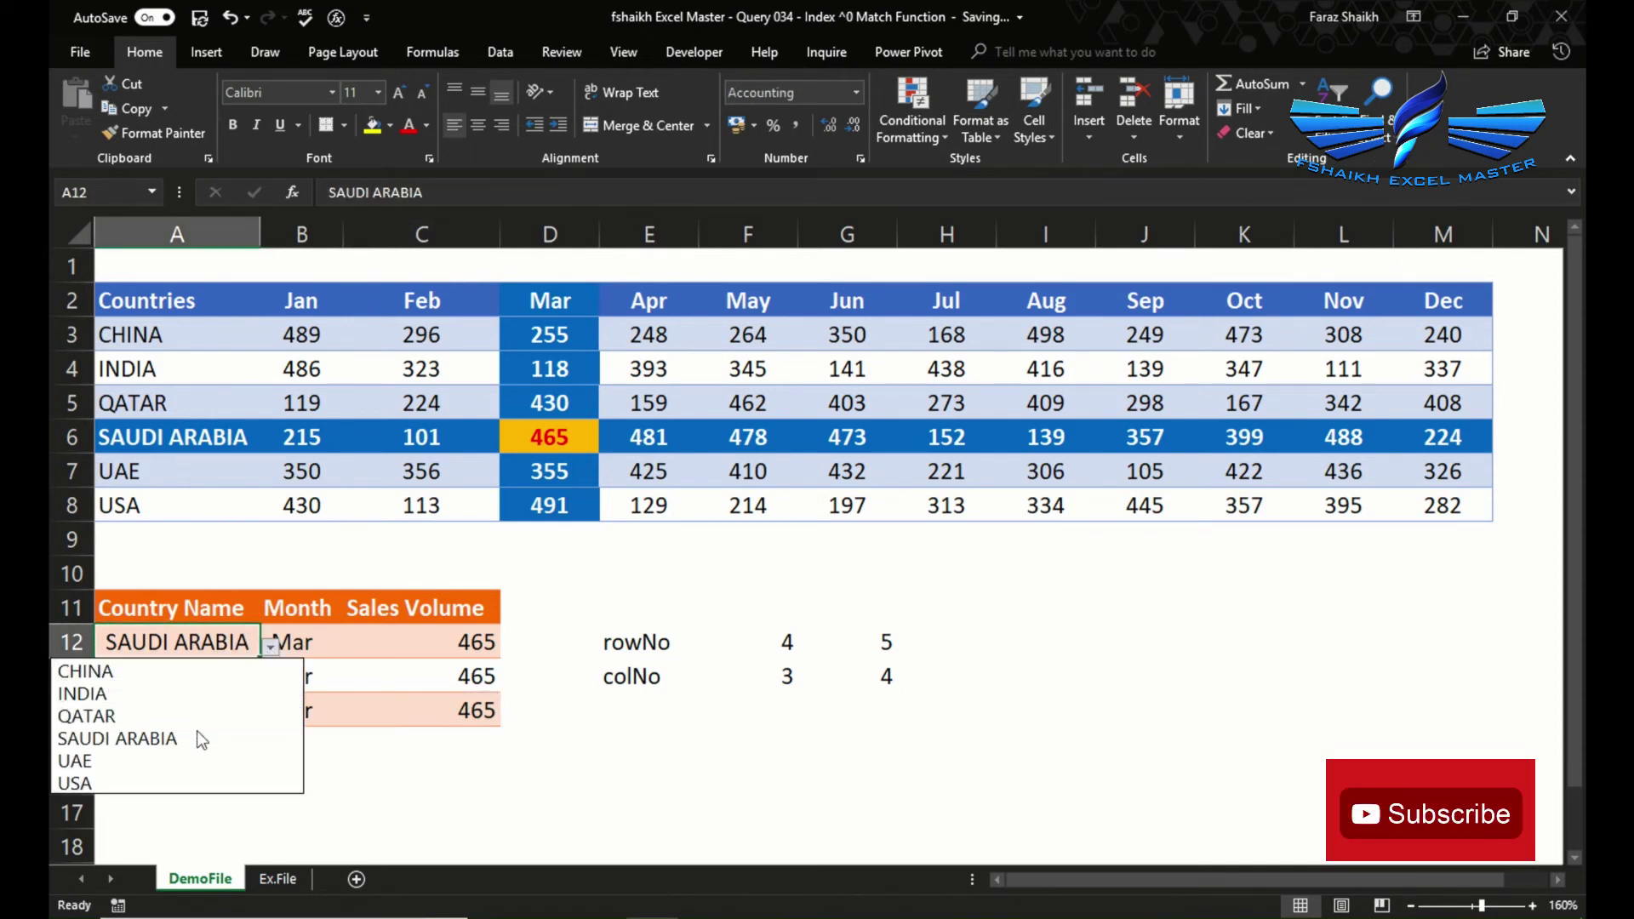
{"action": "left_click", "coordinate": [196, 730]}
{"action": "left_click", "coordinate": [271, 649]}
{"action": "left_click", "coordinate": [272, 649]}
Try Jun and then May as the B12 month
{"action": "left_click", "coordinate": [306, 645]}
{"action": "left_click", "coordinate": [354, 649]}
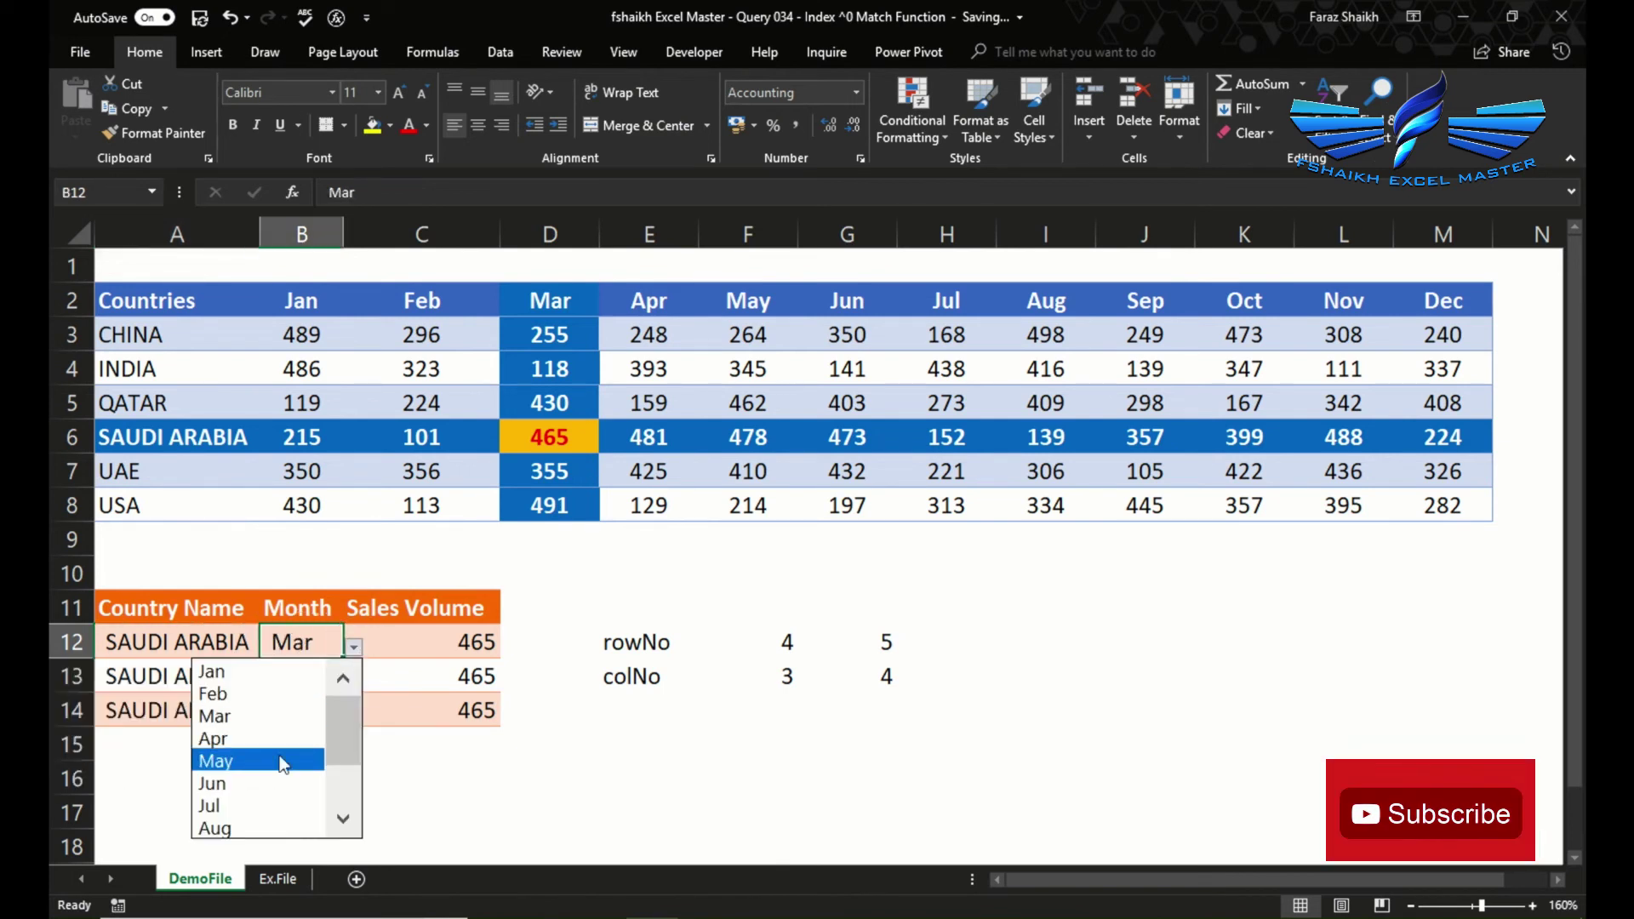
{"action": "left_click", "coordinate": [269, 783]}
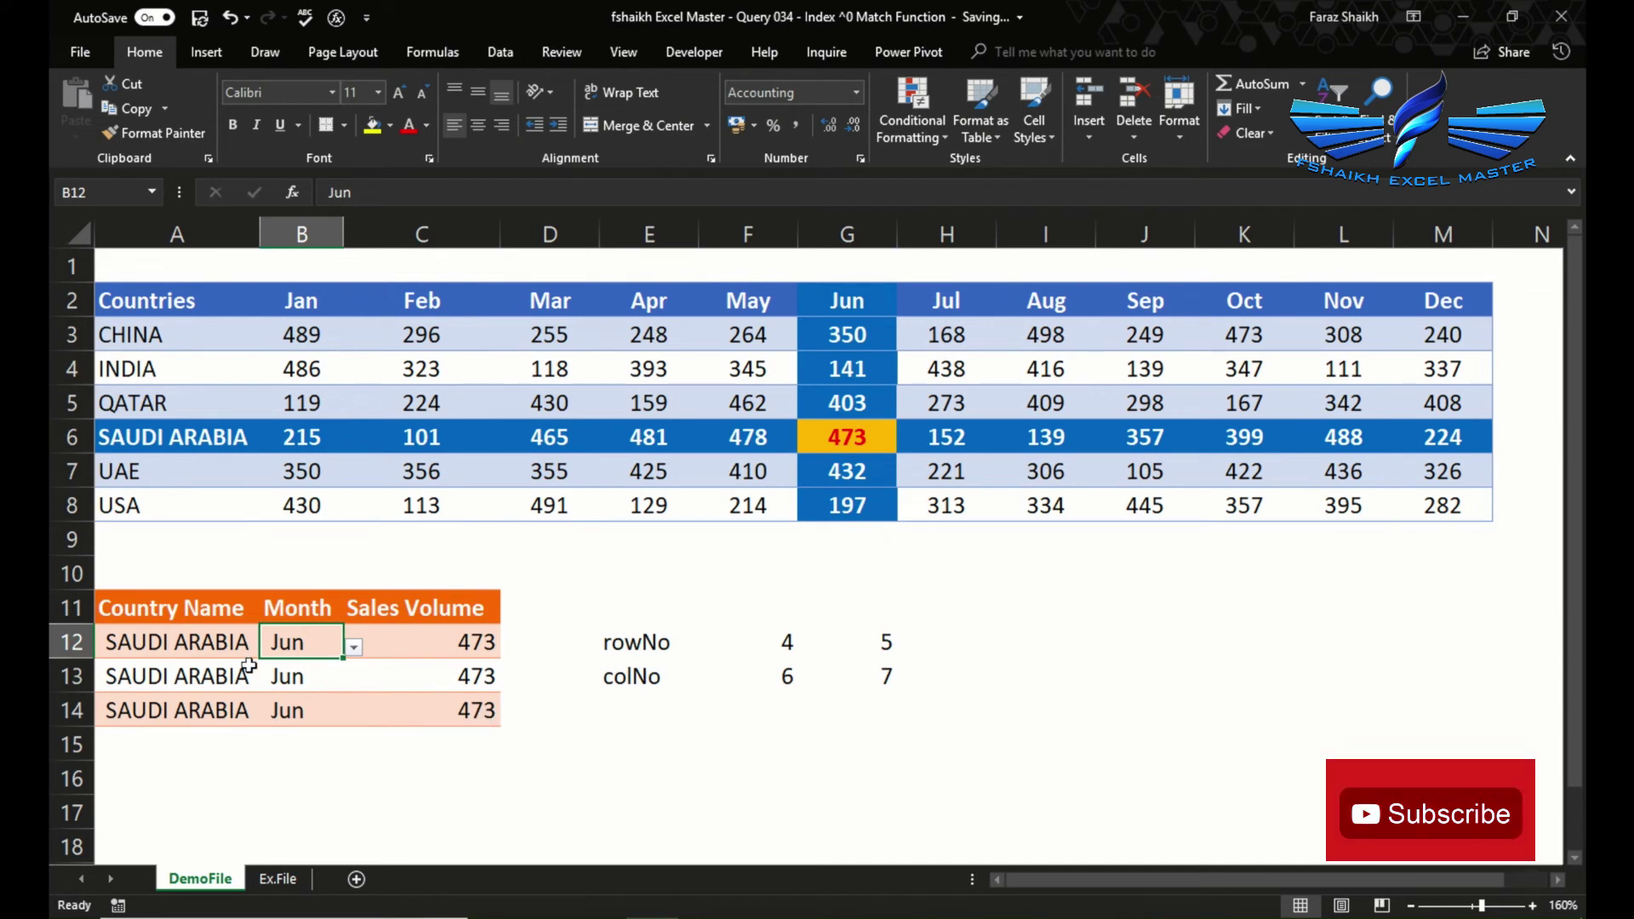
{"action": "left_click", "coordinate": [358, 651]}
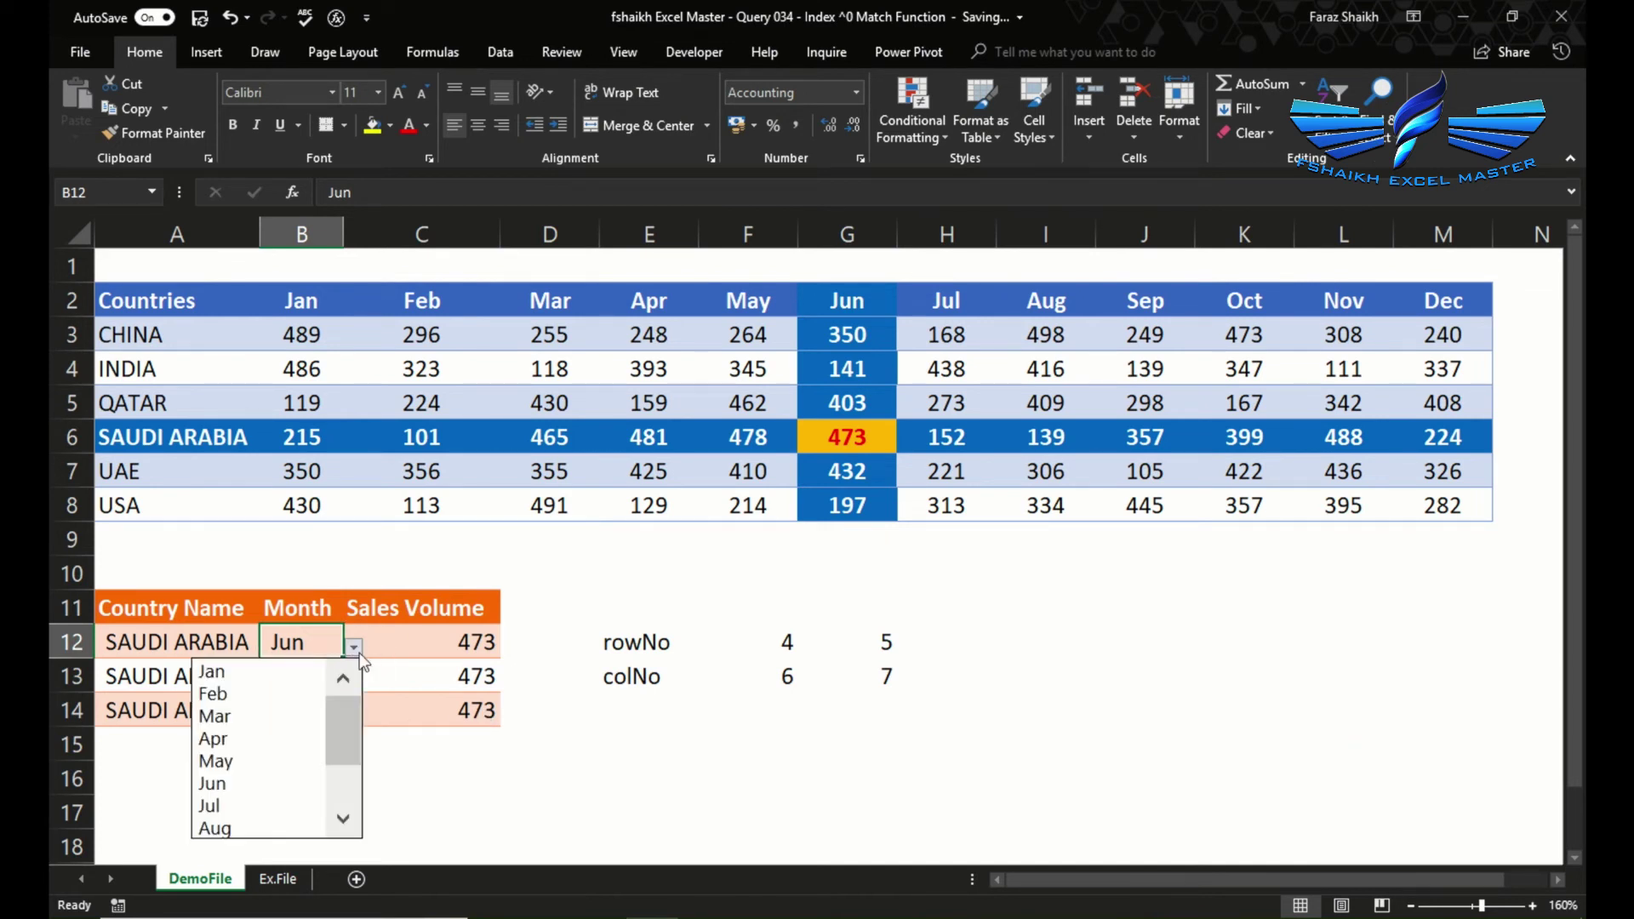
{"action": "left_click", "coordinate": [259, 768]}
Switch the A12 country to QATAR, then to UAE
{"action": "left_click", "coordinate": [222, 652]}
{"action": "left_click", "coordinate": [270, 647]}
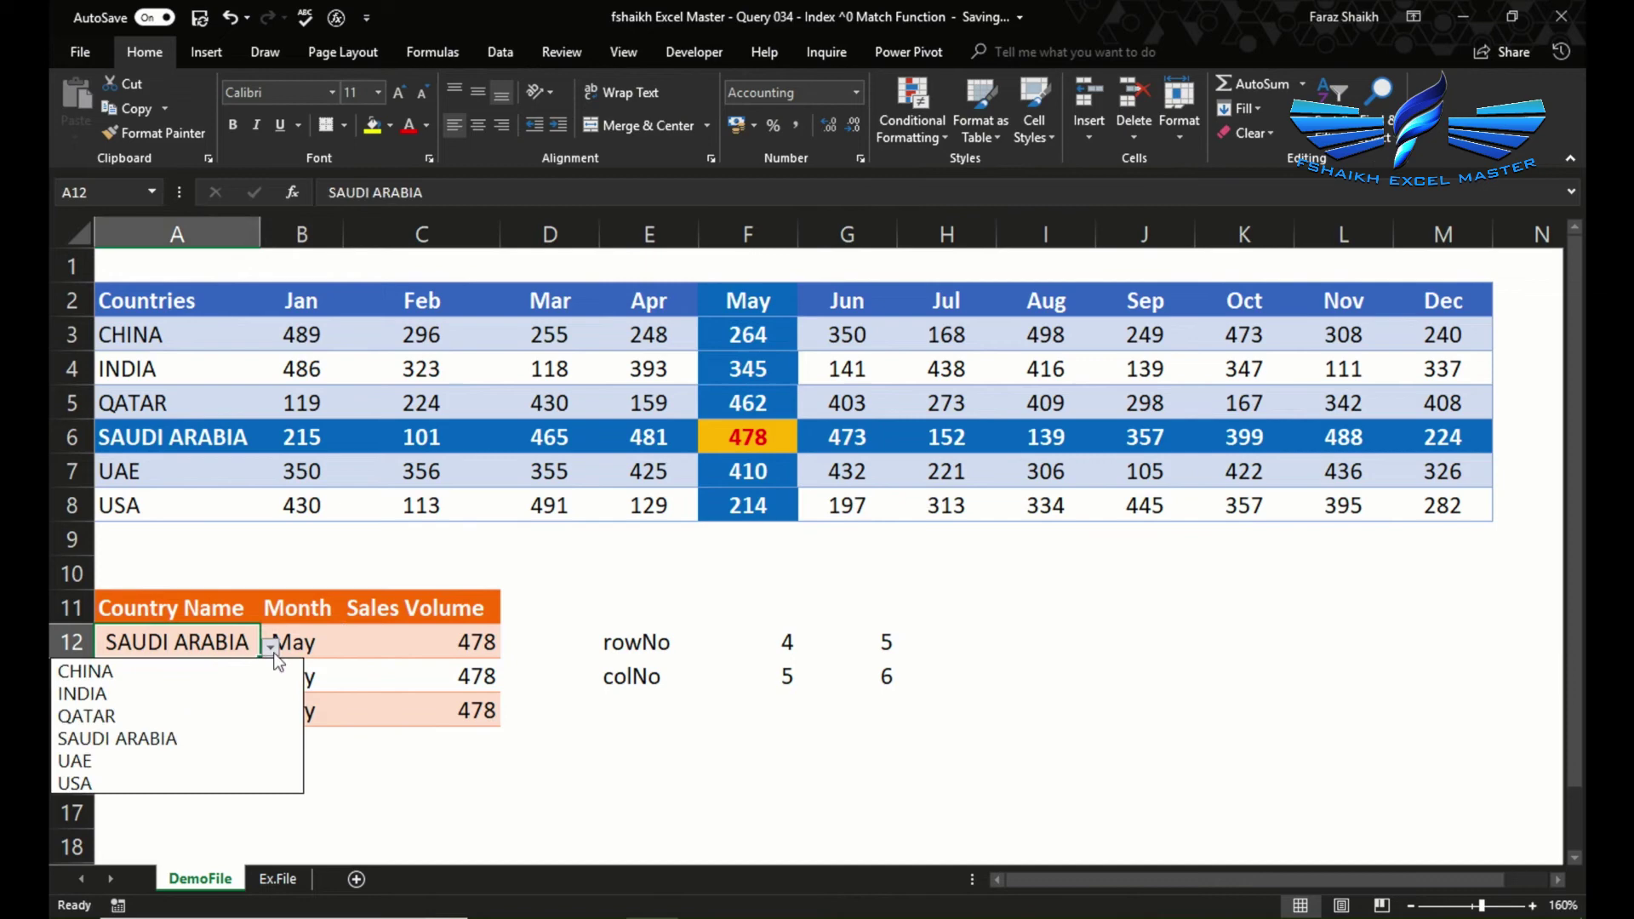
{"action": "left_click", "coordinate": [213, 725]}
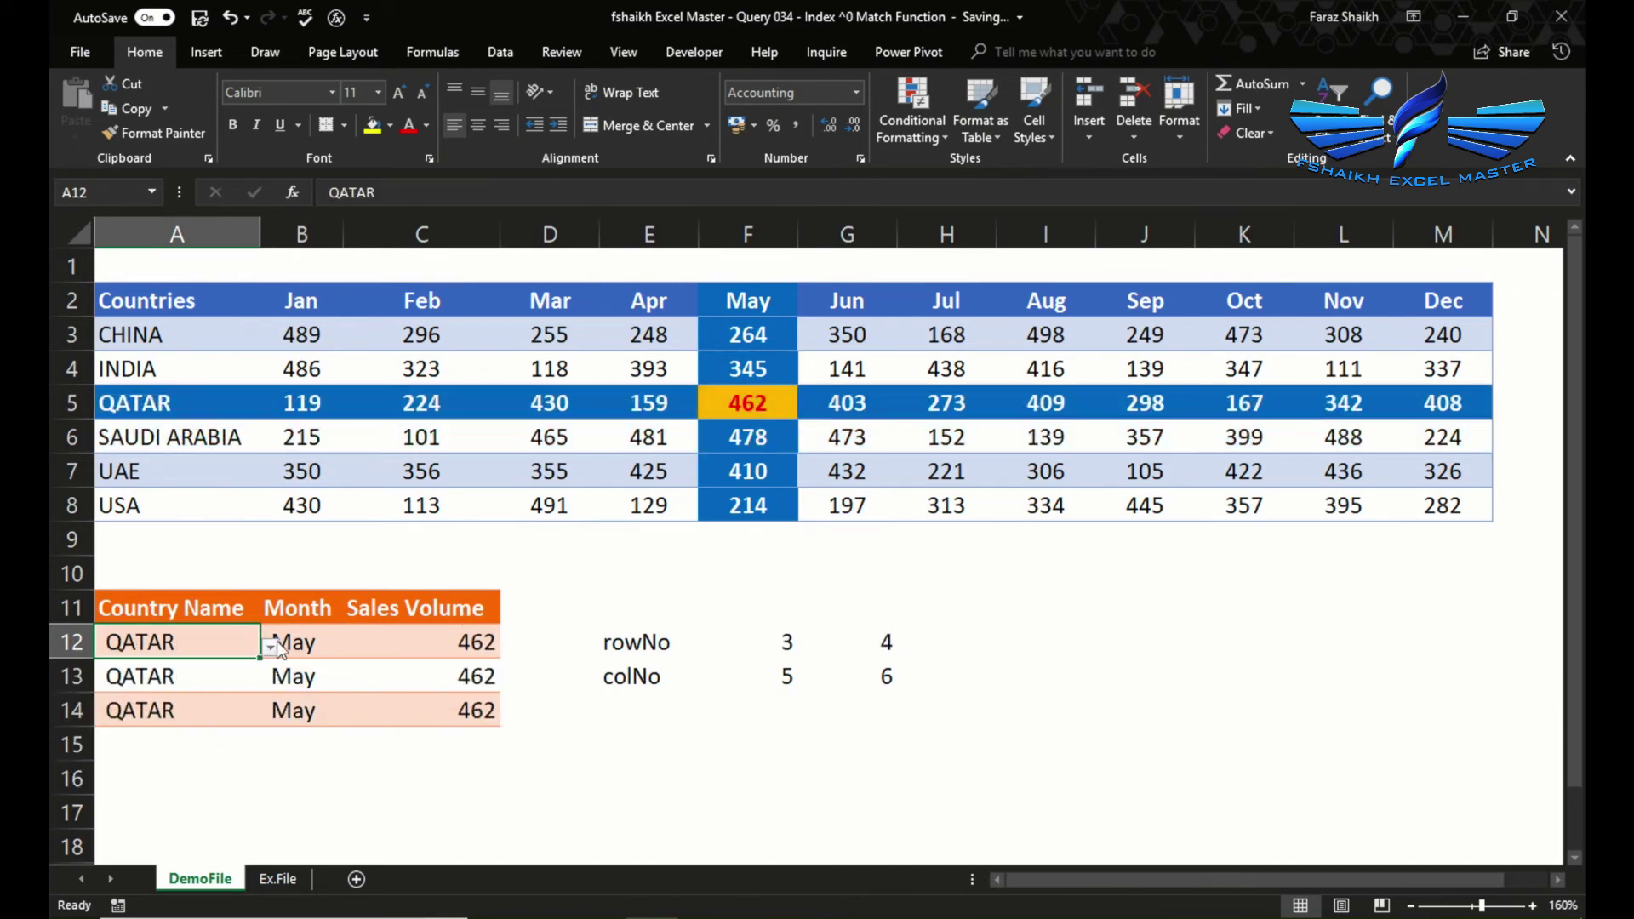
{"action": "left_click", "coordinate": [271, 645]}
{"action": "left_click", "coordinate": [160, 762]}
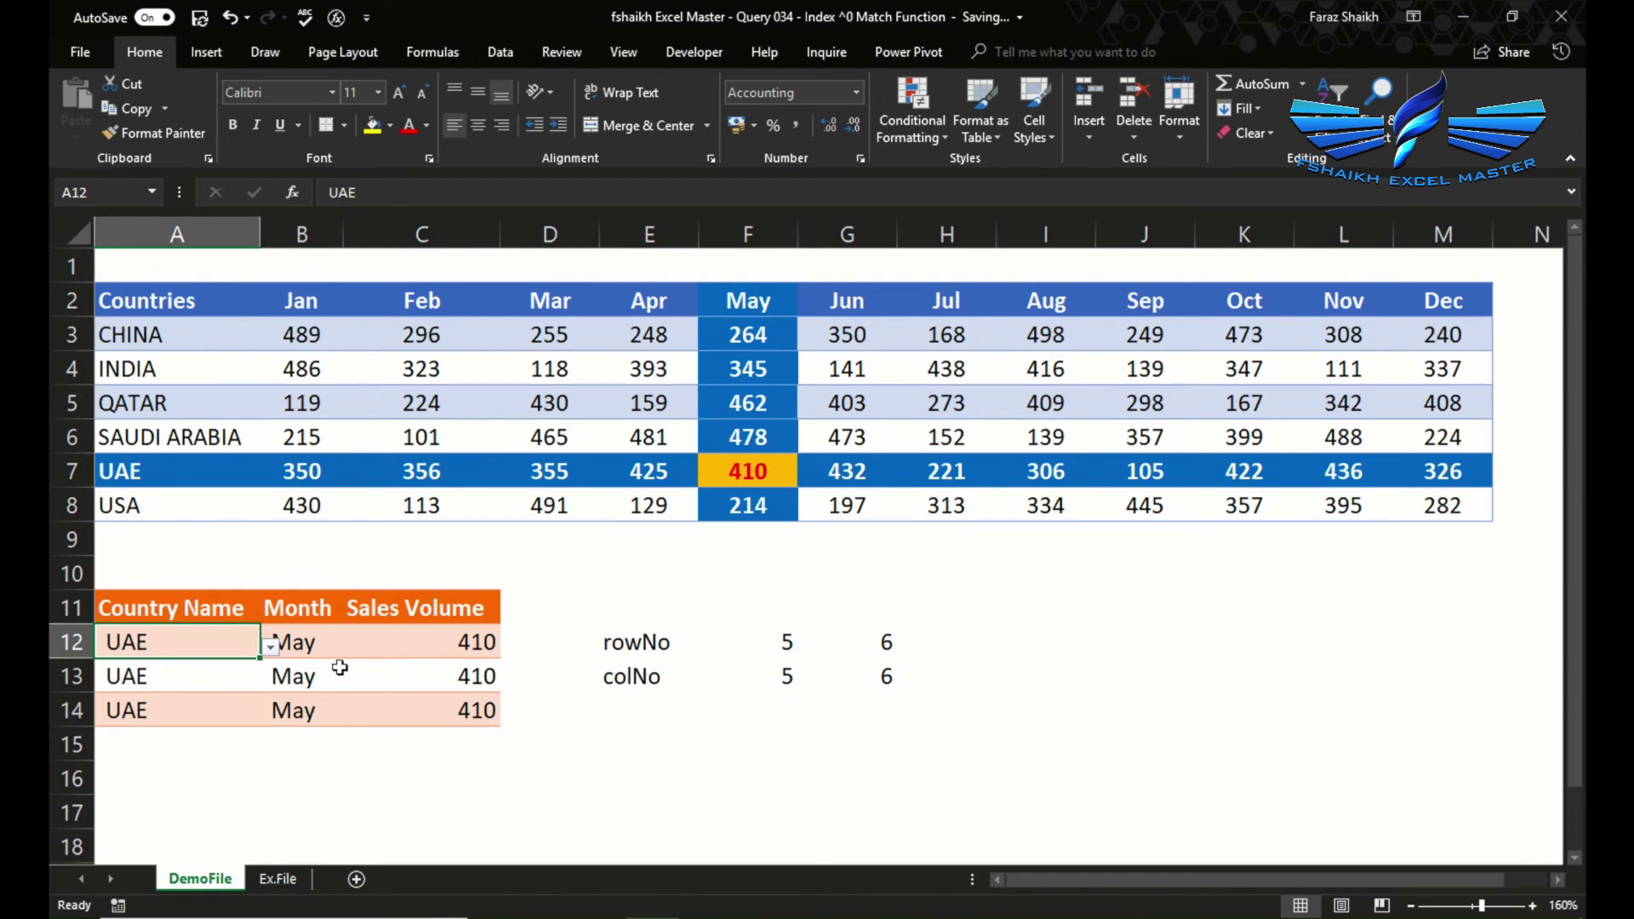
Try Apr, then settle on Jan as the B12 month and reselect C14
{"action": "left_click", "coordinate": [321, 647]}
{"action": "left_click", "coordinate": [354, 649]}
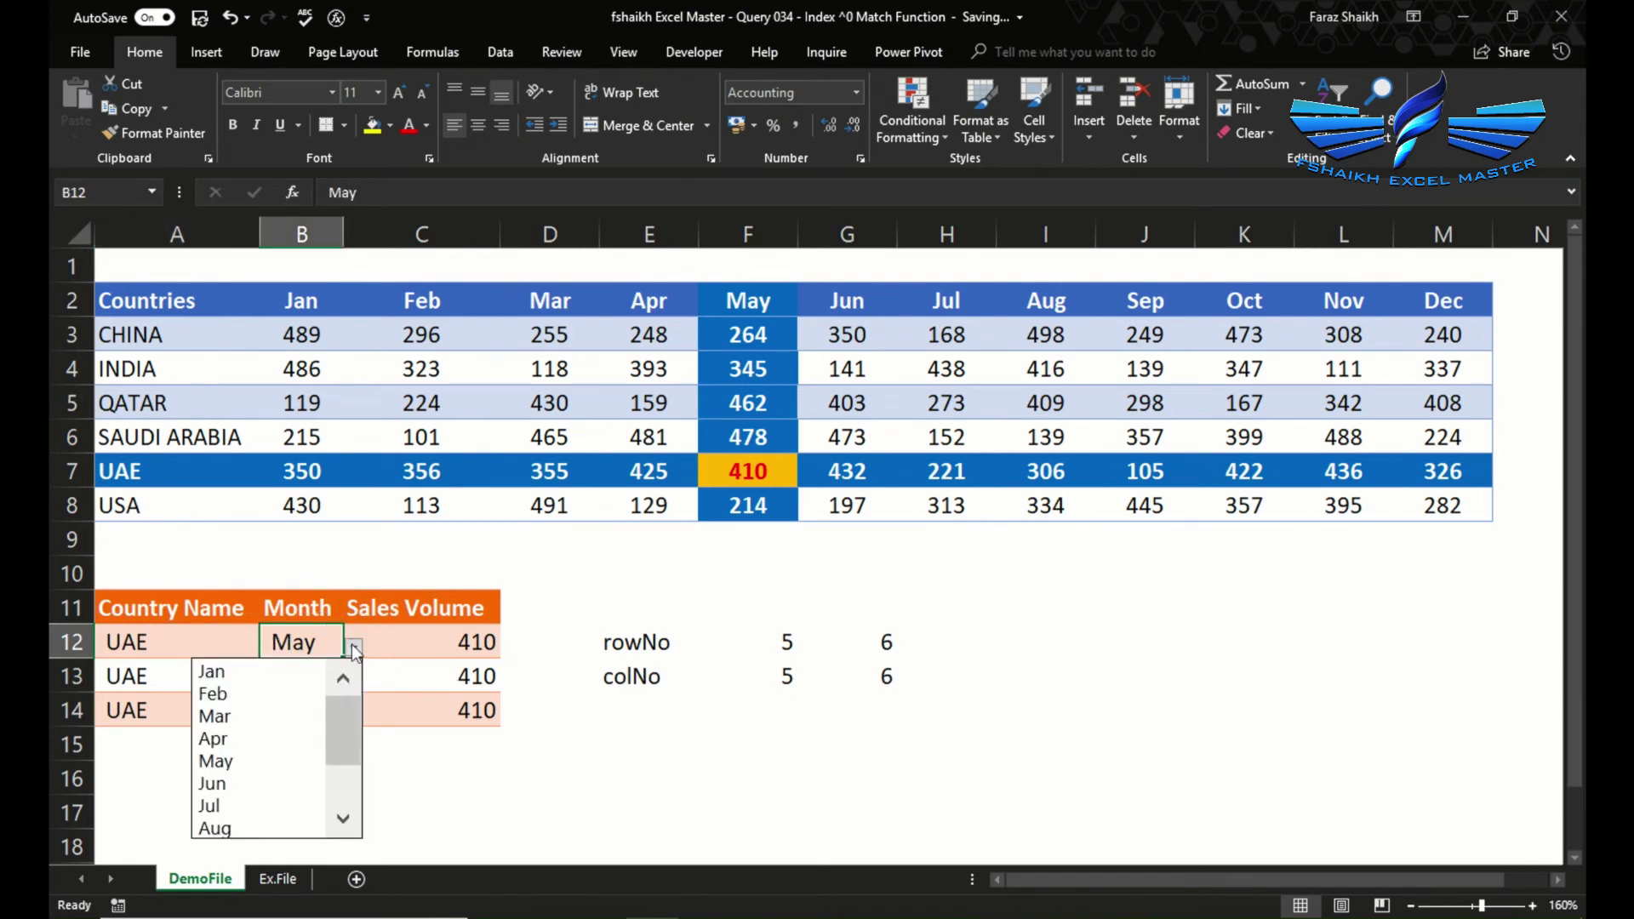
{"action": "left_click", "coordinate": [258, 747]}
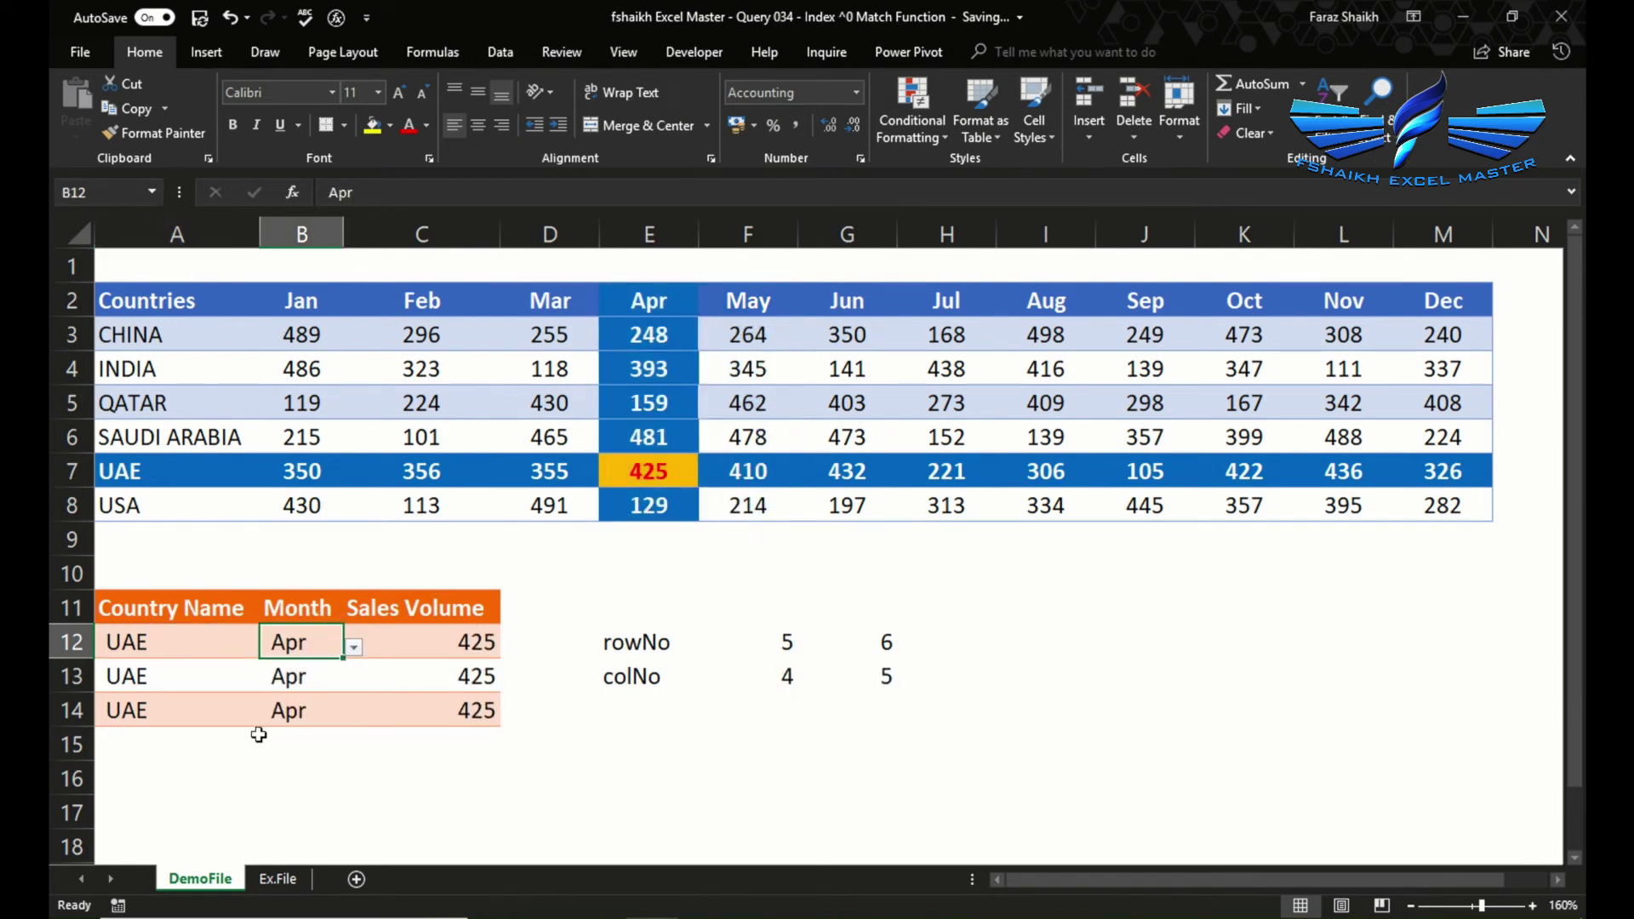
{"action": "left_click", "coordinate": [353, 647]}
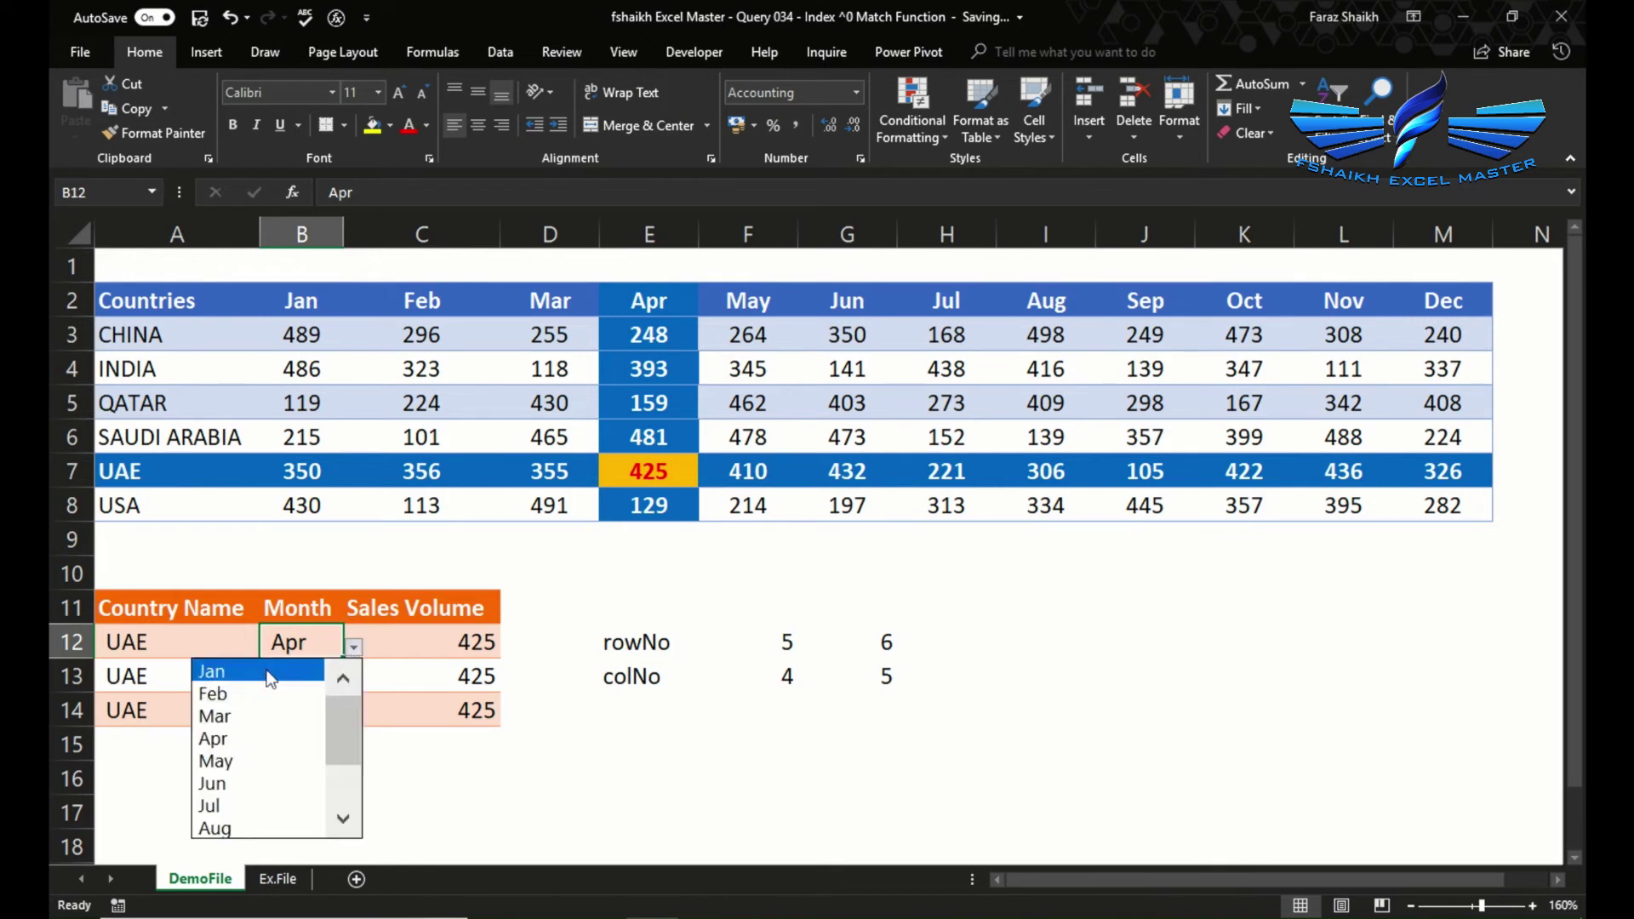
{"action": "left_click", "coordinate": [270, 674]}
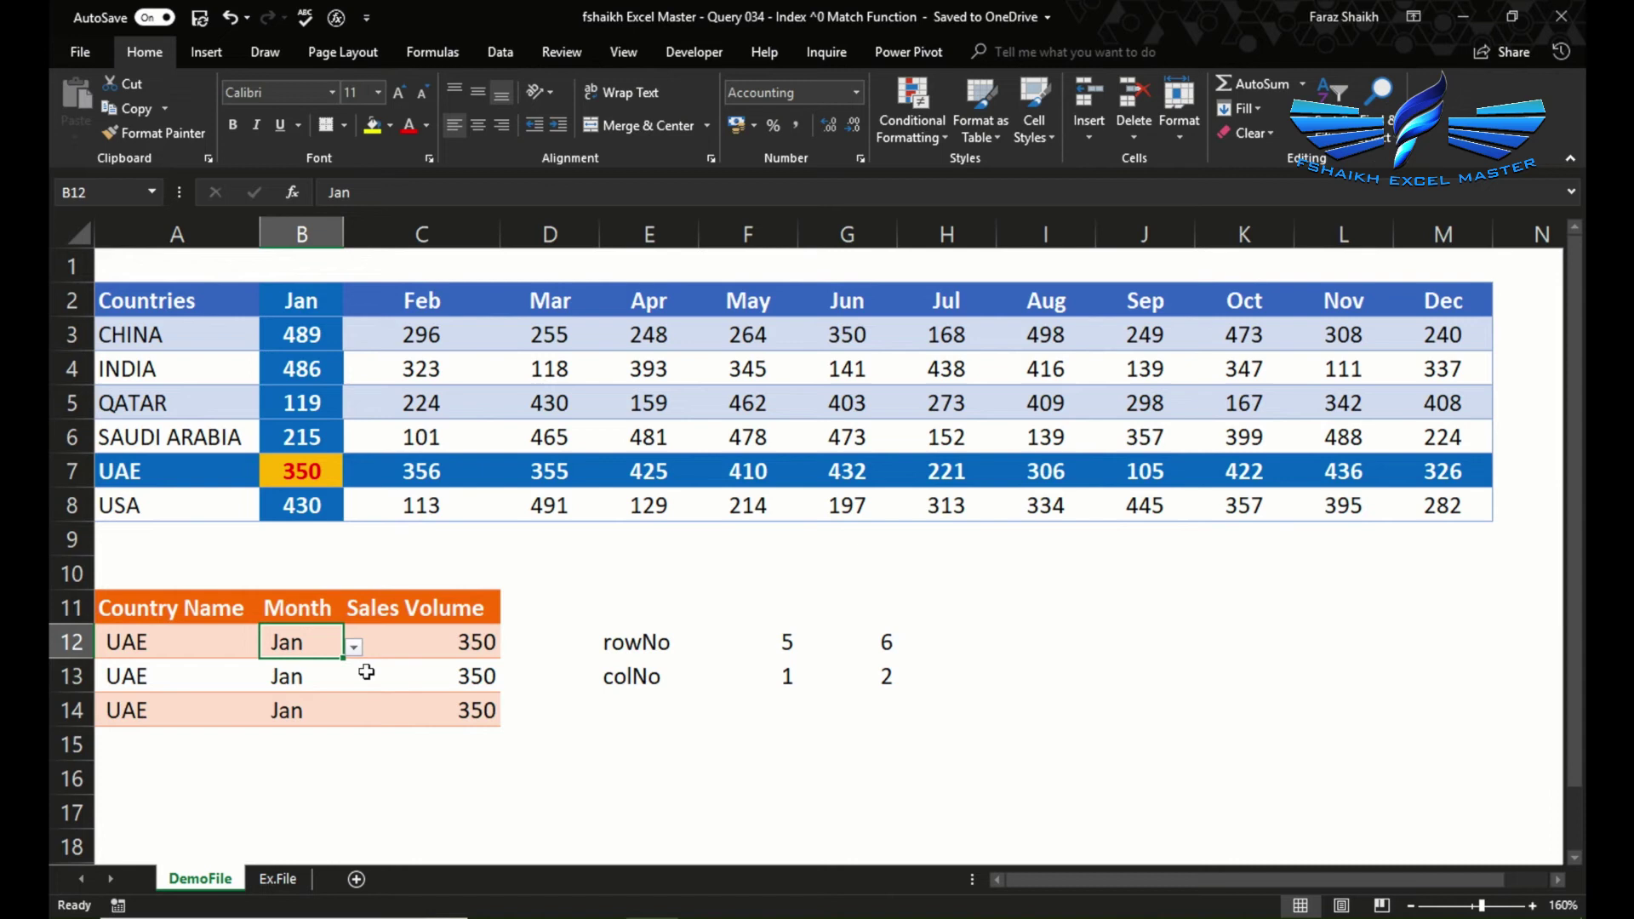
{"action": "left_click", "coordinate": [441, 710]}
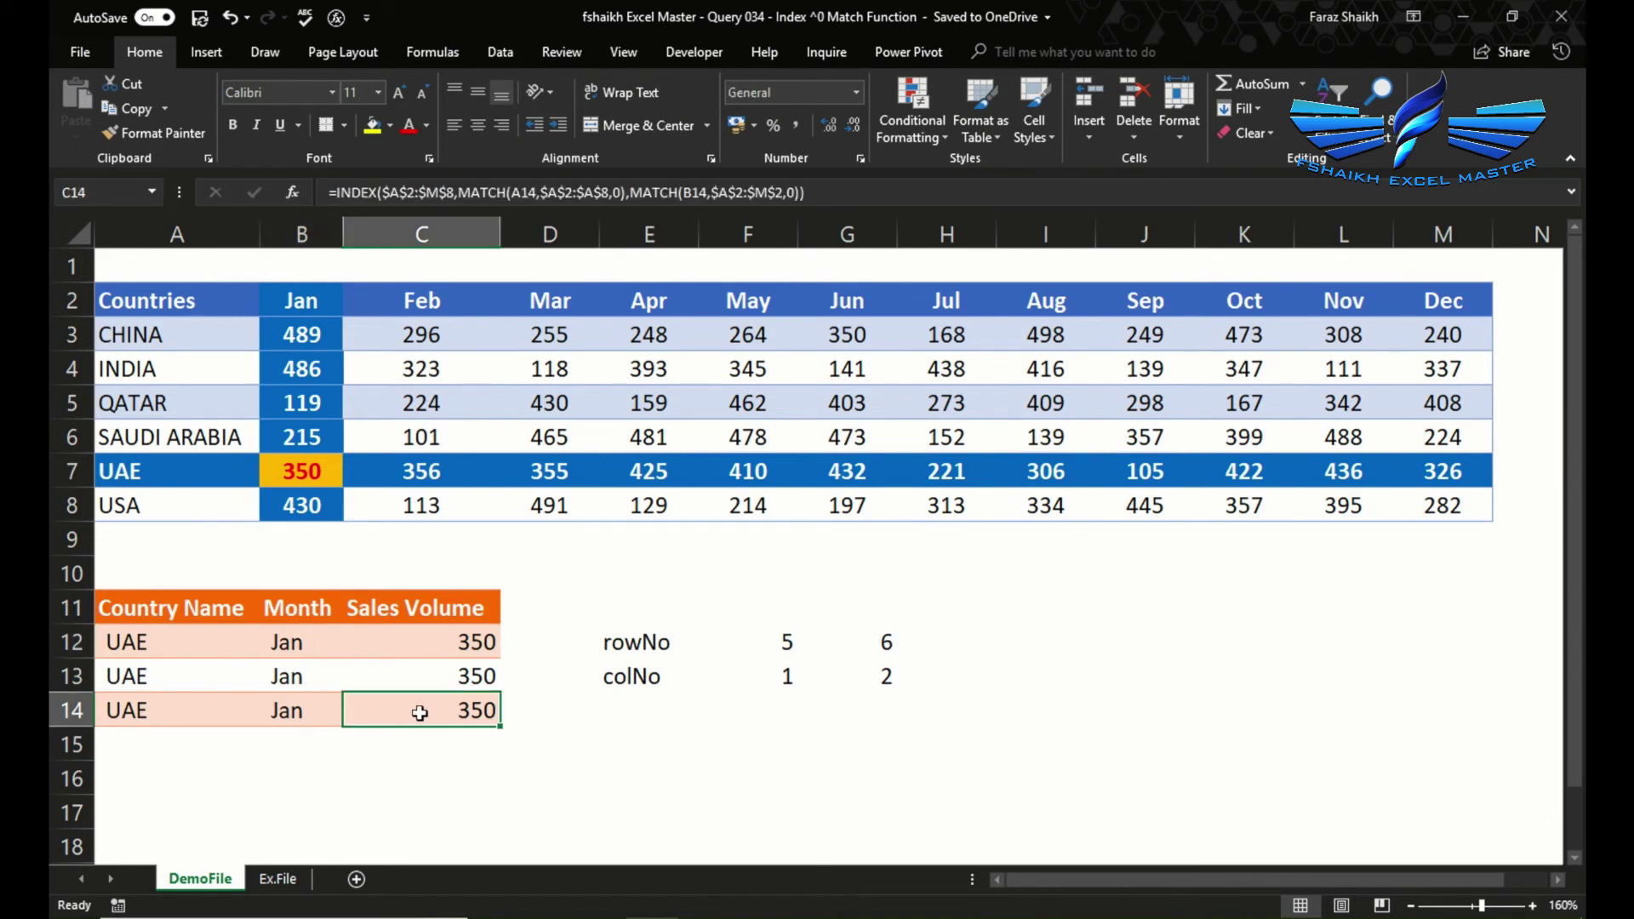
Open the C14 formula in edit mode and inspect its INDEX array and column MATCH arguments
{"action": "double_click", "coordinate": [399, 712]}
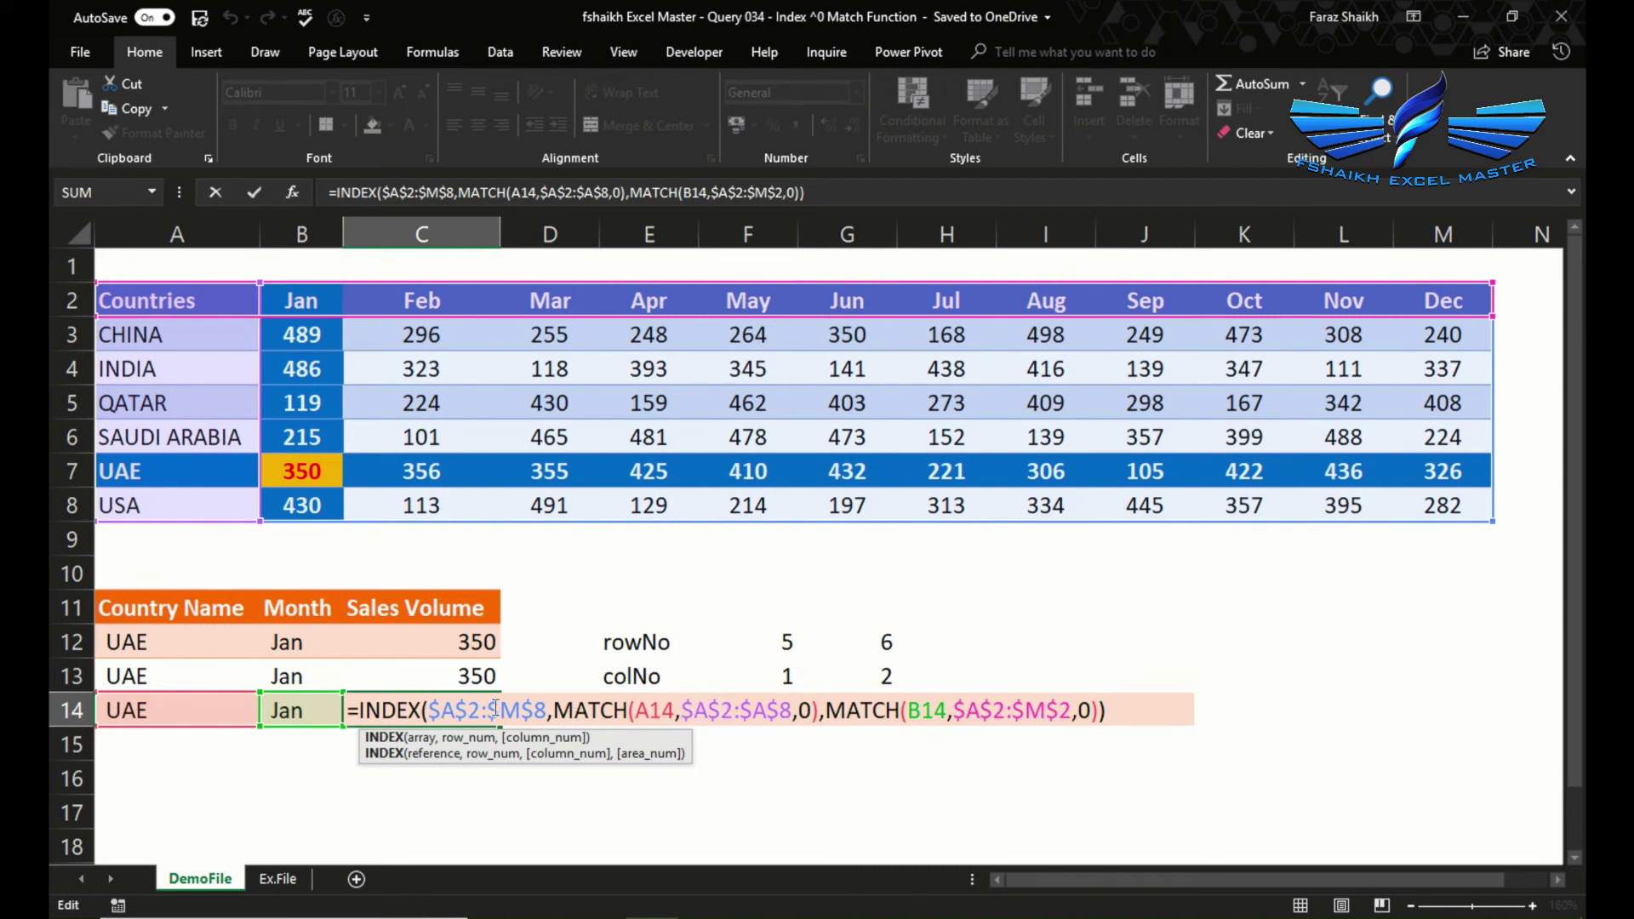
{"action": "left_click", "coordinate": [466, 708]}
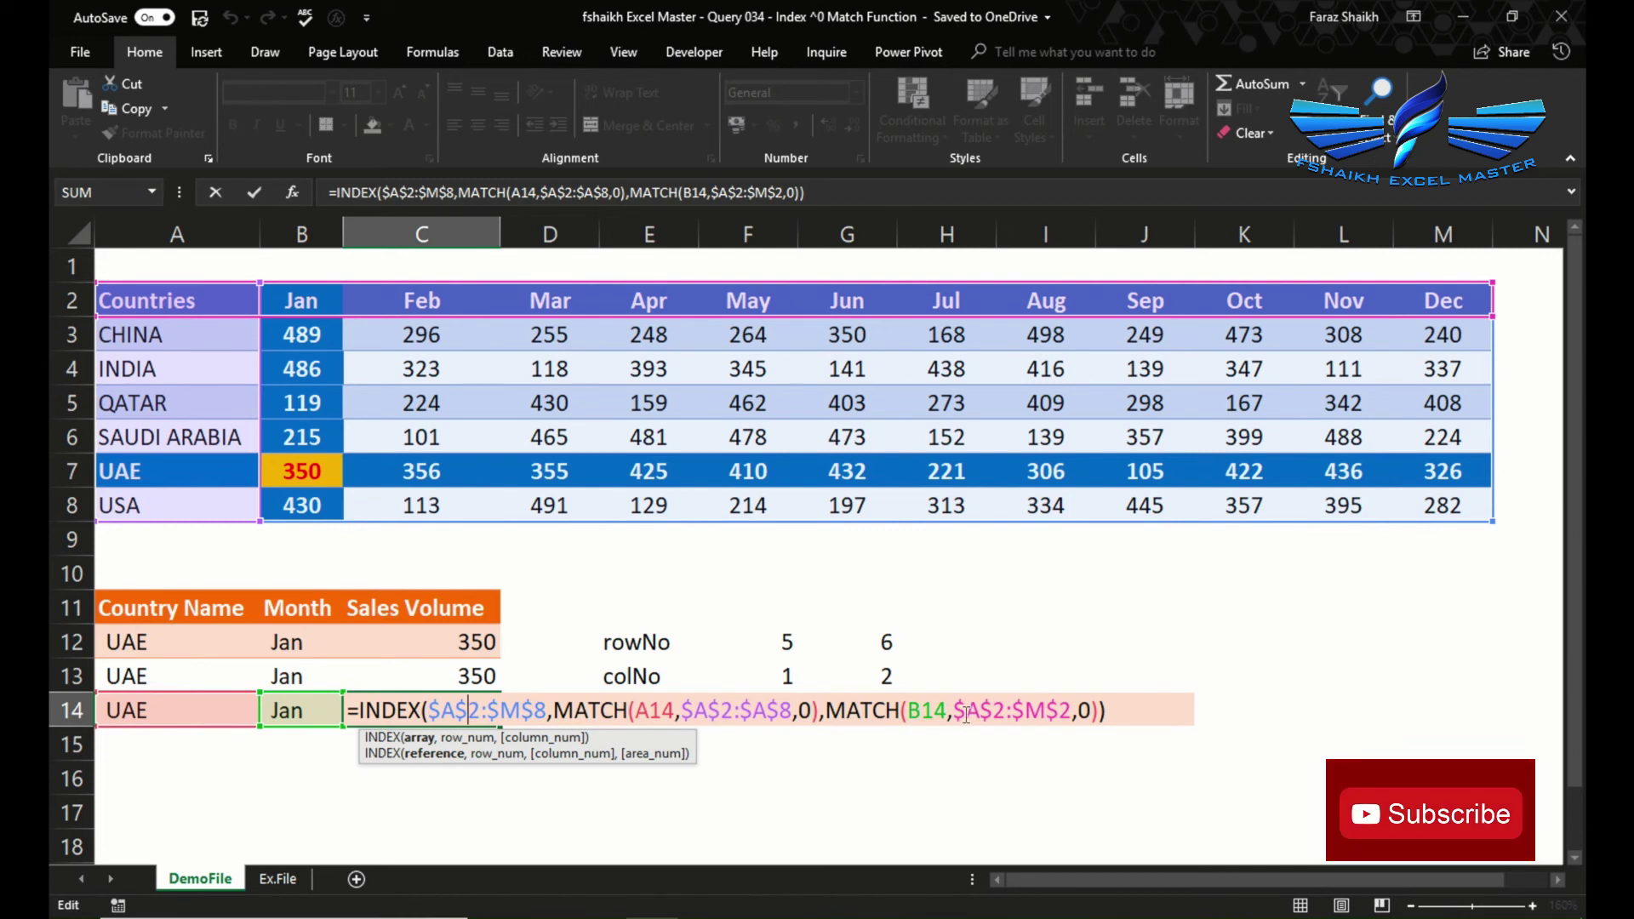
{"action": "left_click", "coordinate": [1101, 712]}
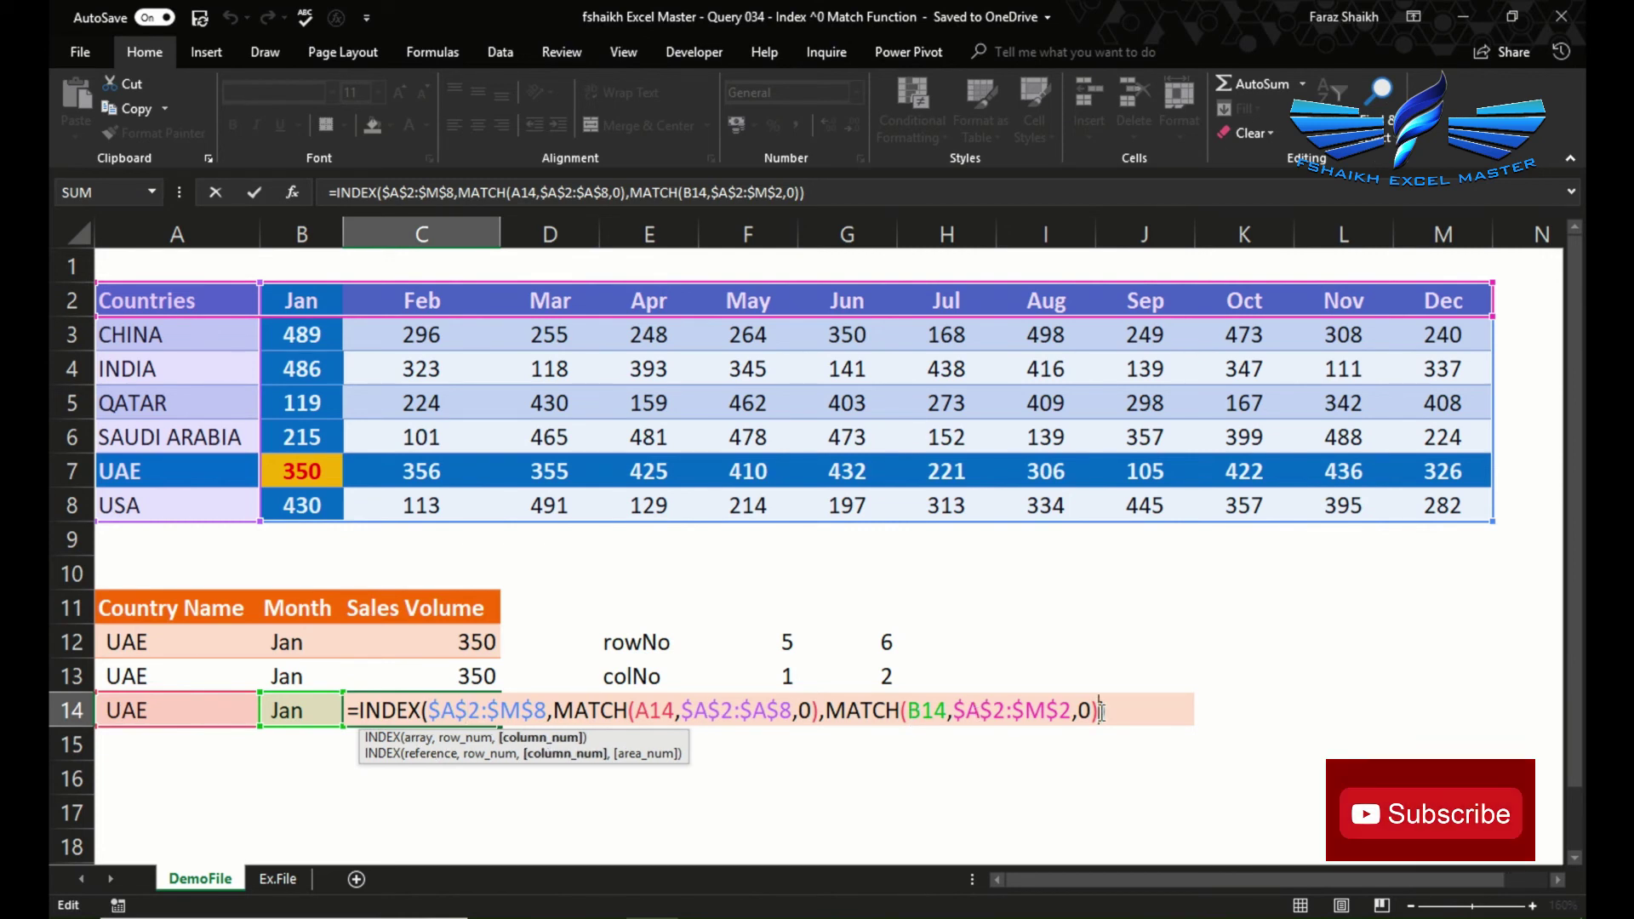